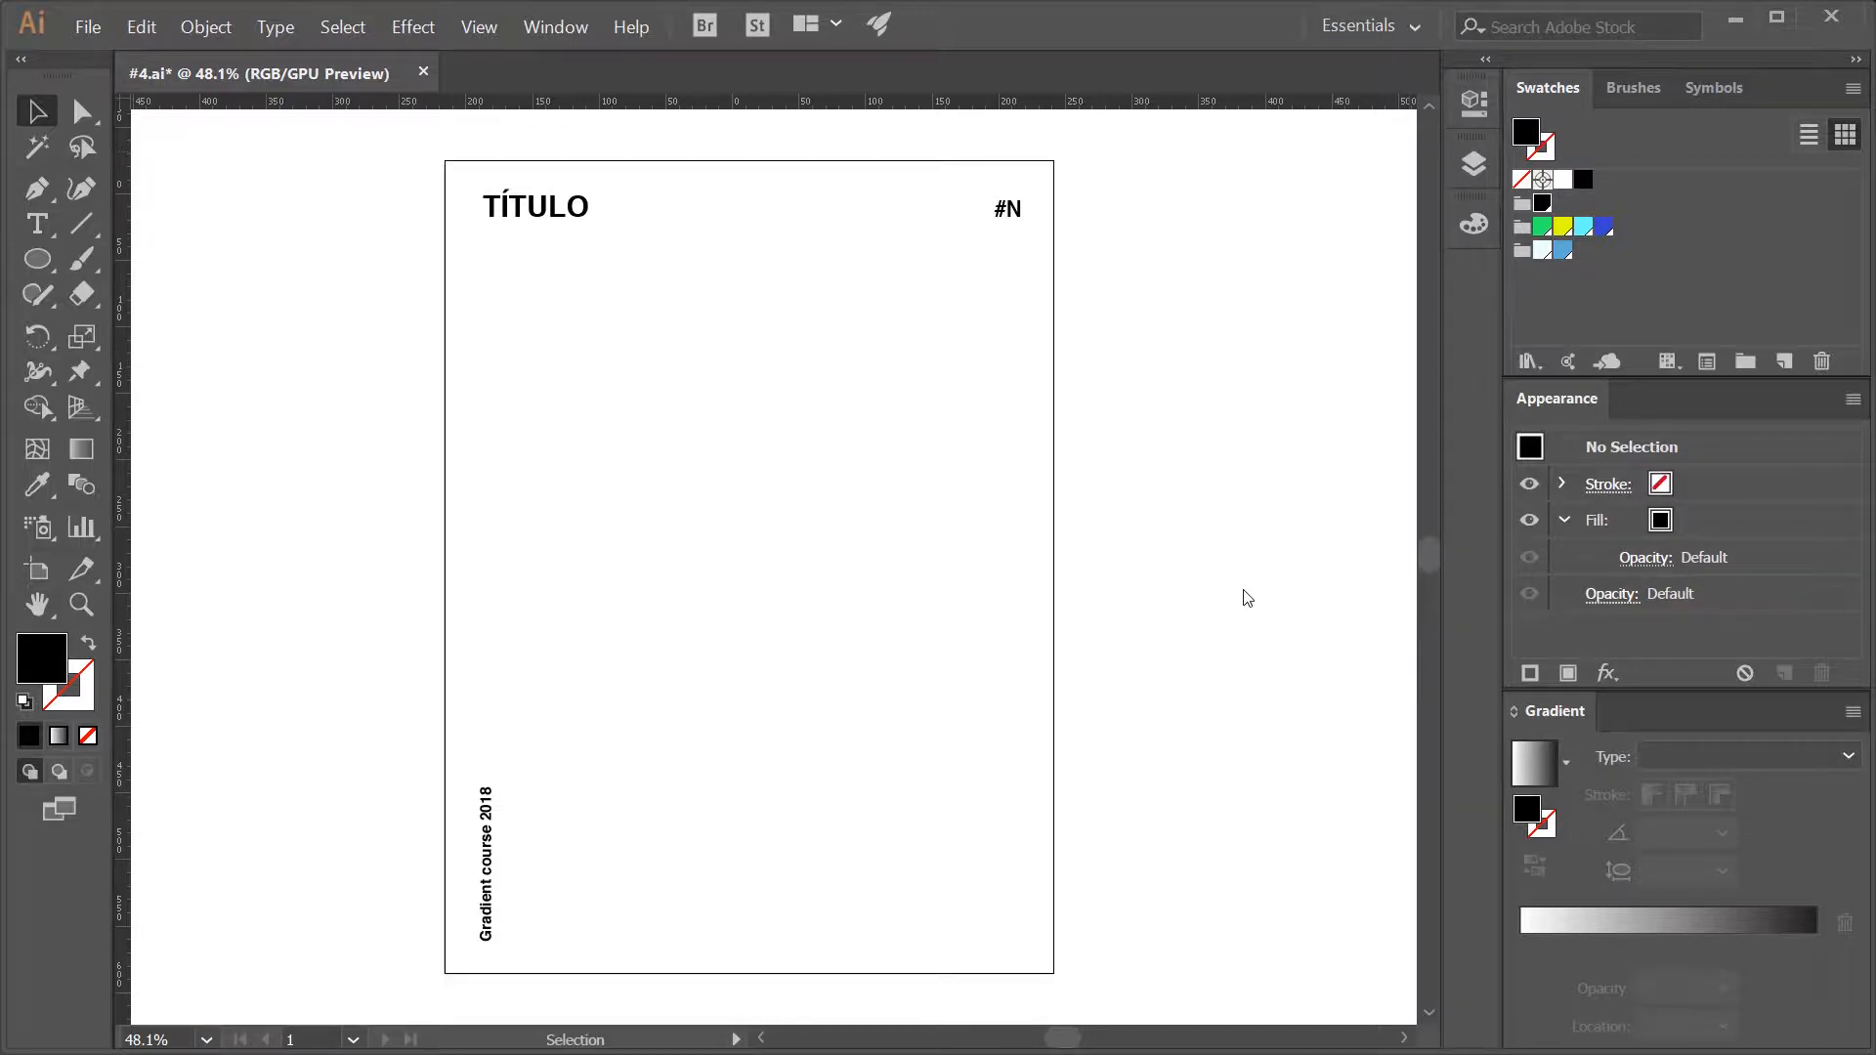
- Hide the Plantilla layer and add a new layer named Póster above it
left_click(1474, 164)
left_click(1114, 194)
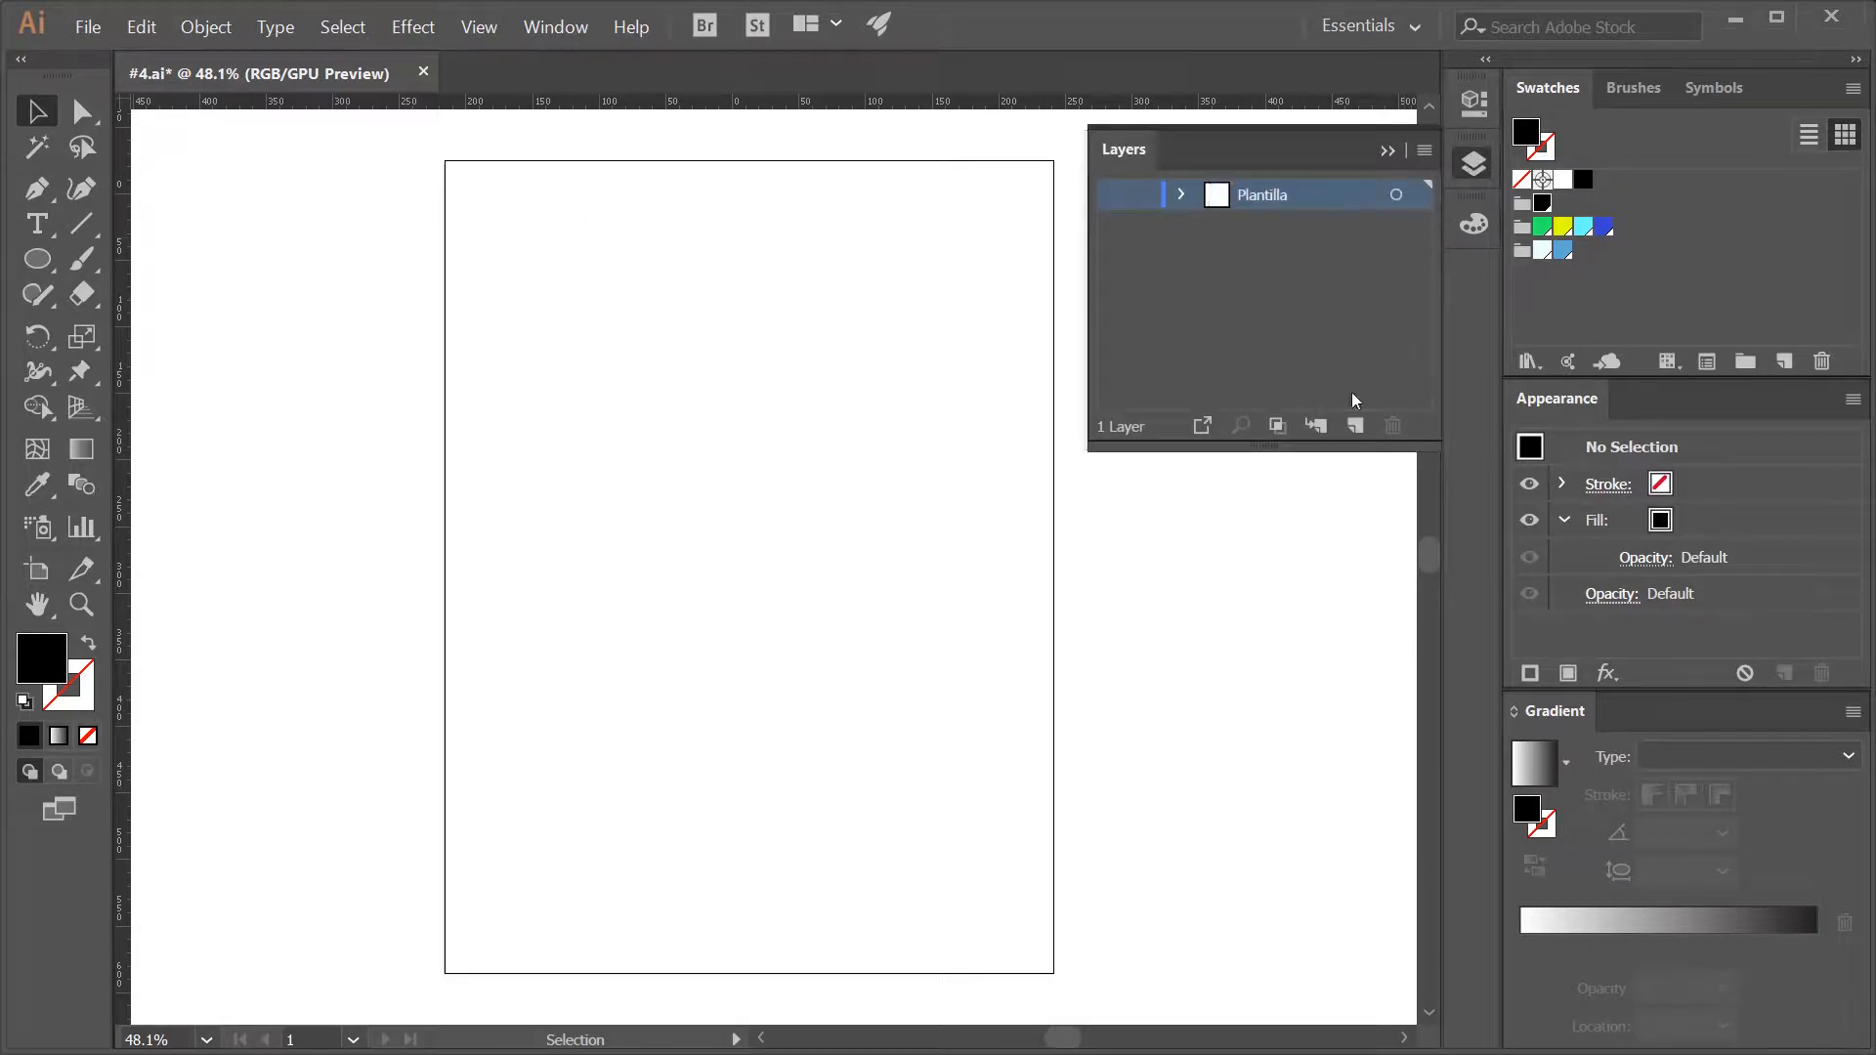
left_click(1355, 426)
double_click(1270, 194)
key("BackSpace")
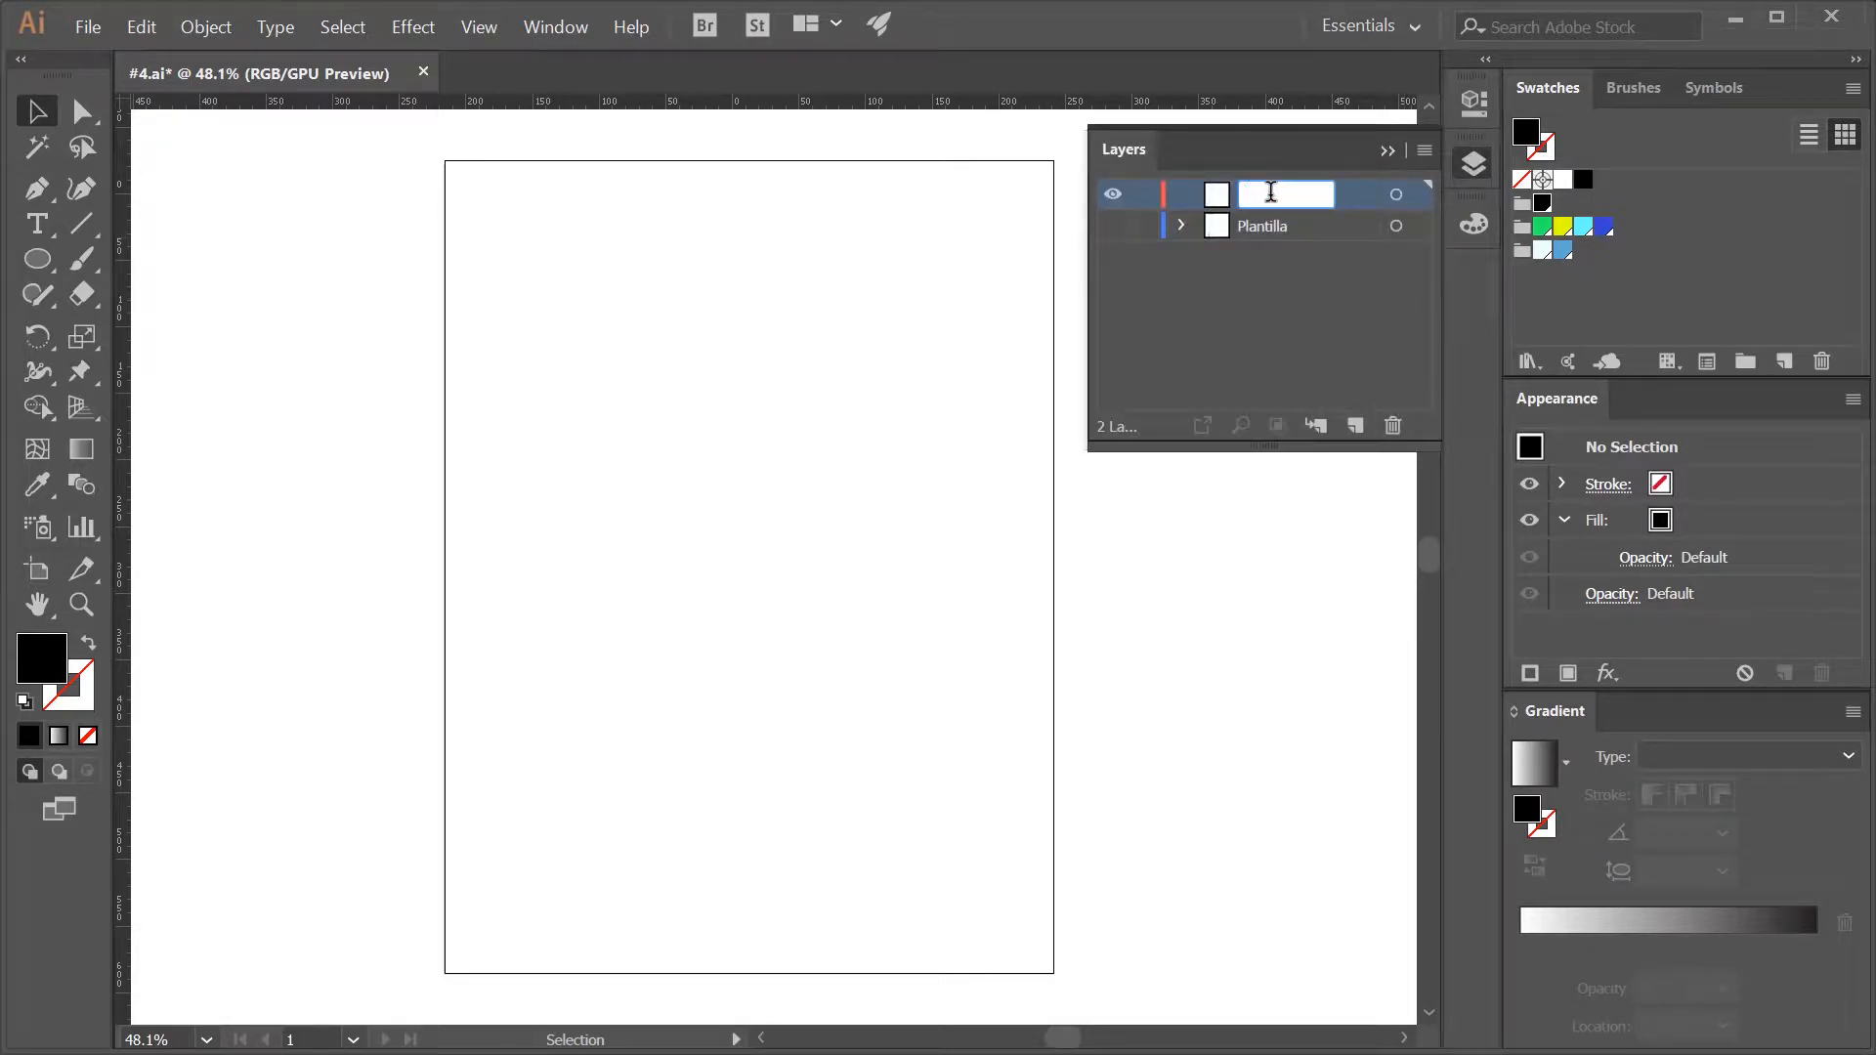
type("Póster")
key("Return")
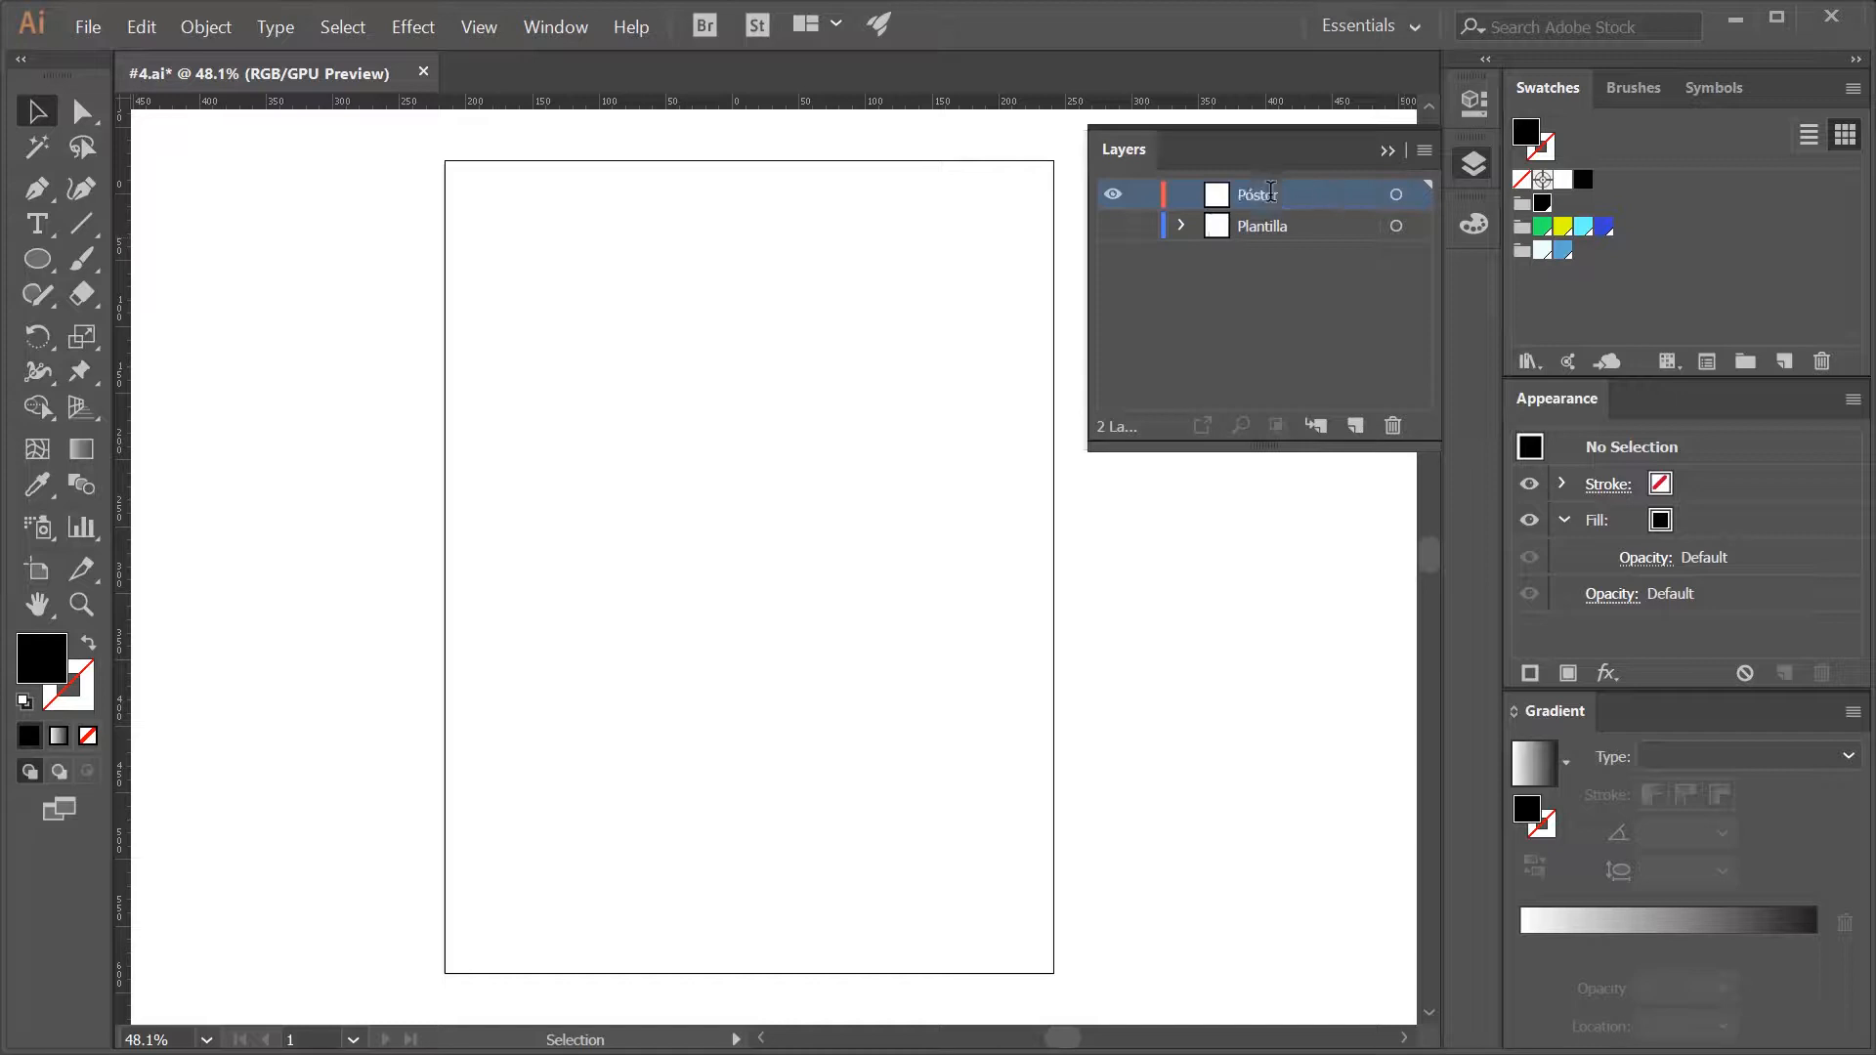
left_click_drag(1270, 194, 1319, 252)
left_click(1388, 149)
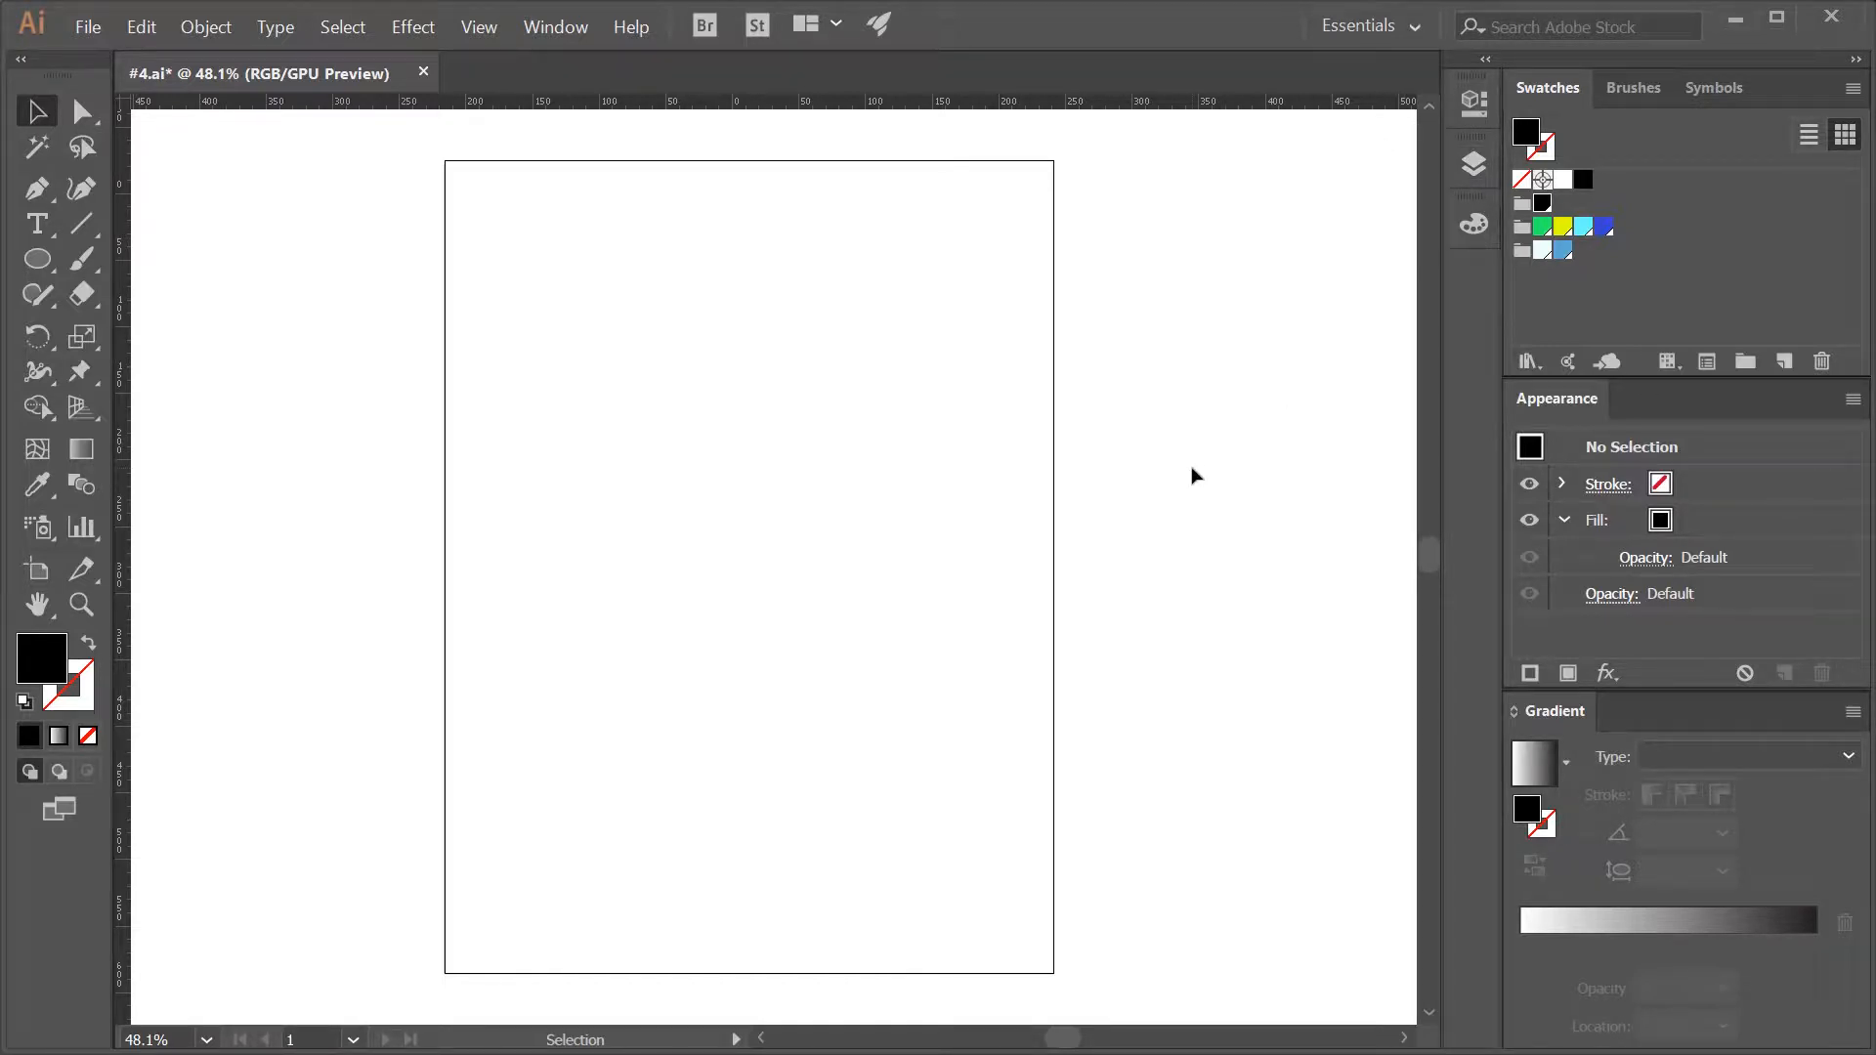
- Draw a rectangle covering the whole artboard and fill it with white, without a stroke
key("m")
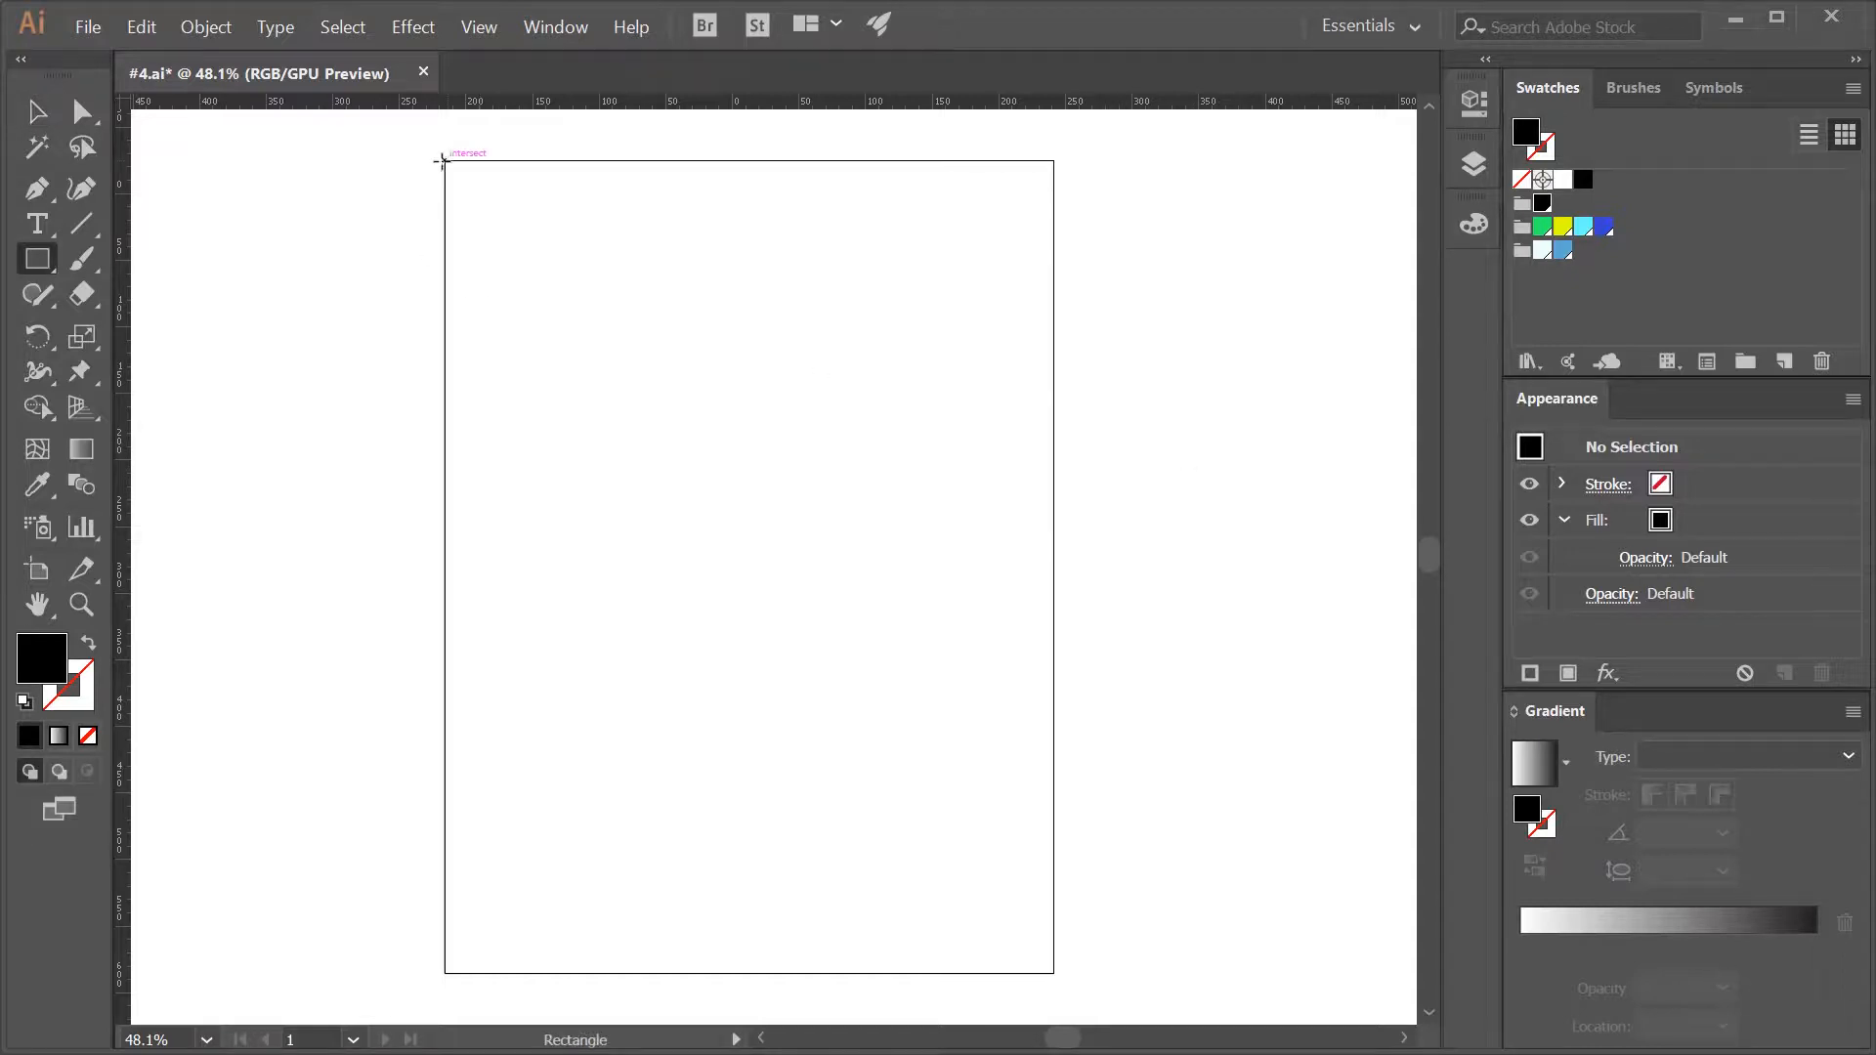
mouse_move(445, 161)
left_mouse_down()
mouse_move(1007, 808)
mouse_move(1054, 973)
left_mouse_up()
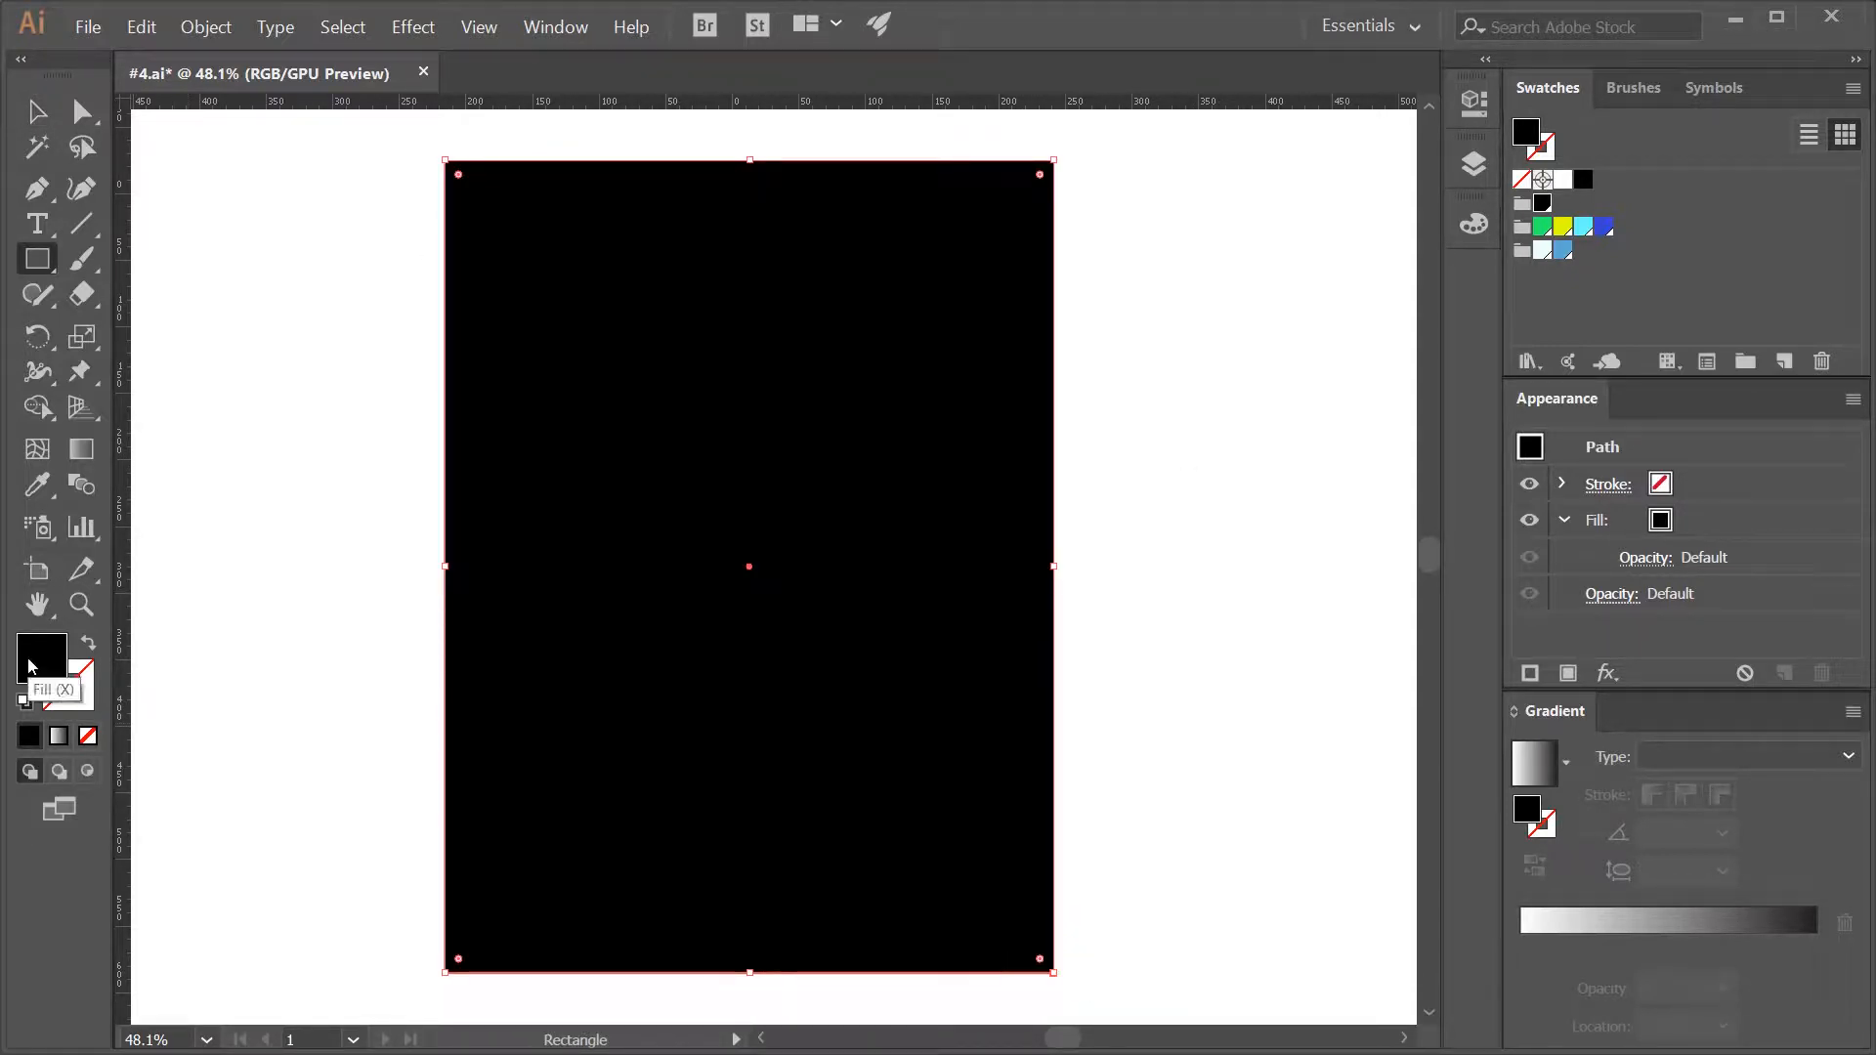
left_click(1563, 178)
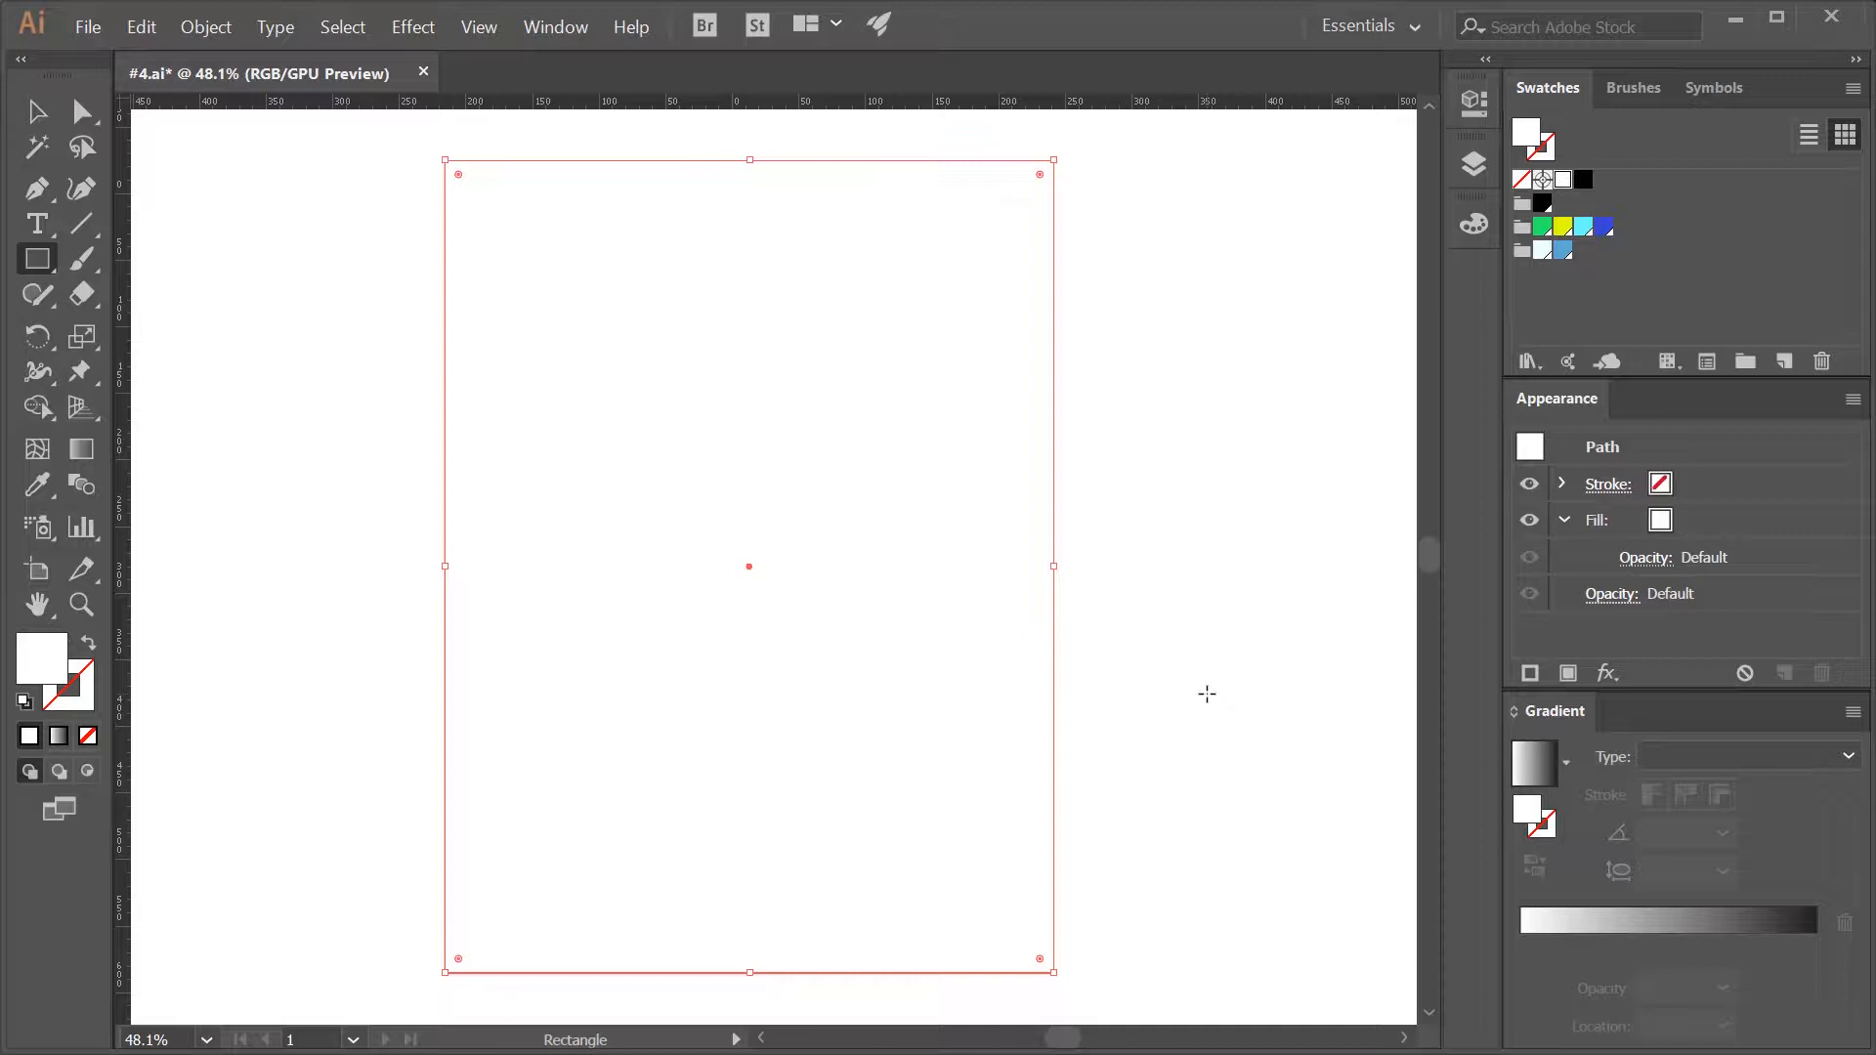
key("ctrl")
left_click(1206, 694, "ctrl")
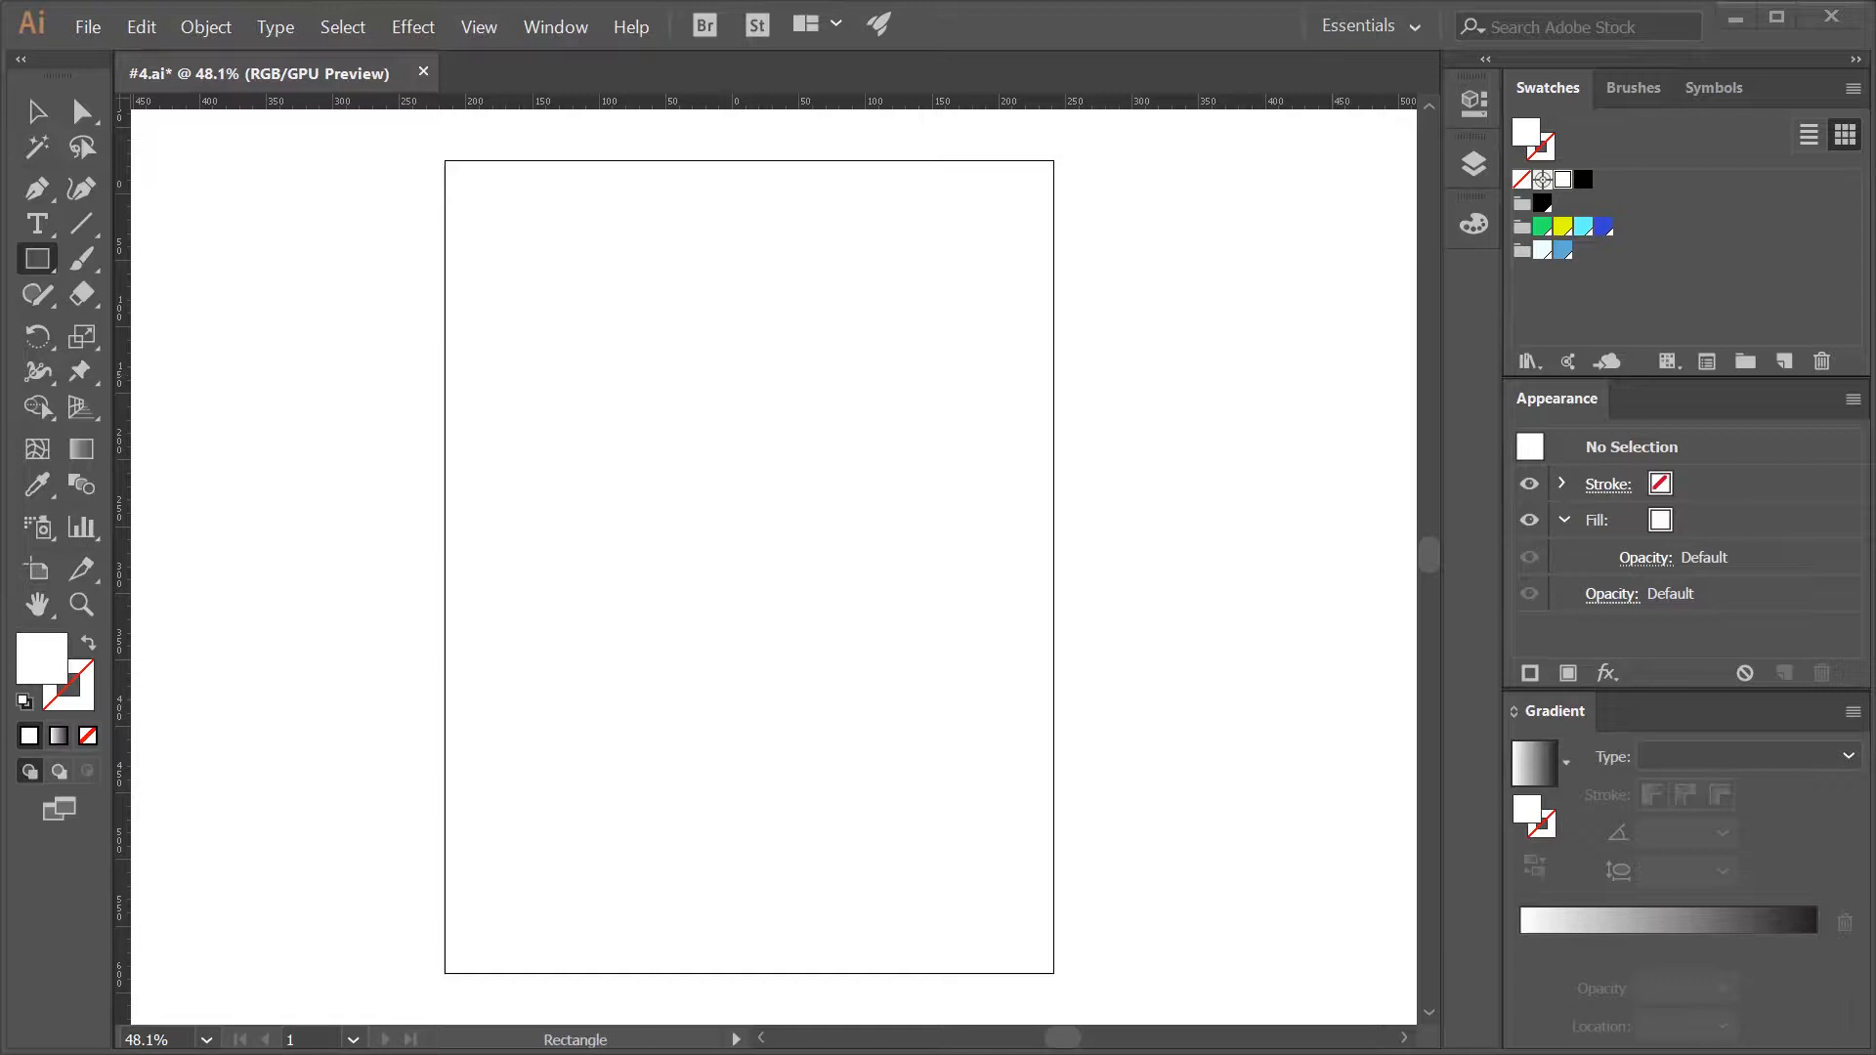
- Draw a small circle near the artboard's lower-left corner and fill it with a yellow-to-green linear gradient at -90°
key("l")
left_click_drag(507, 908, 547, 944)
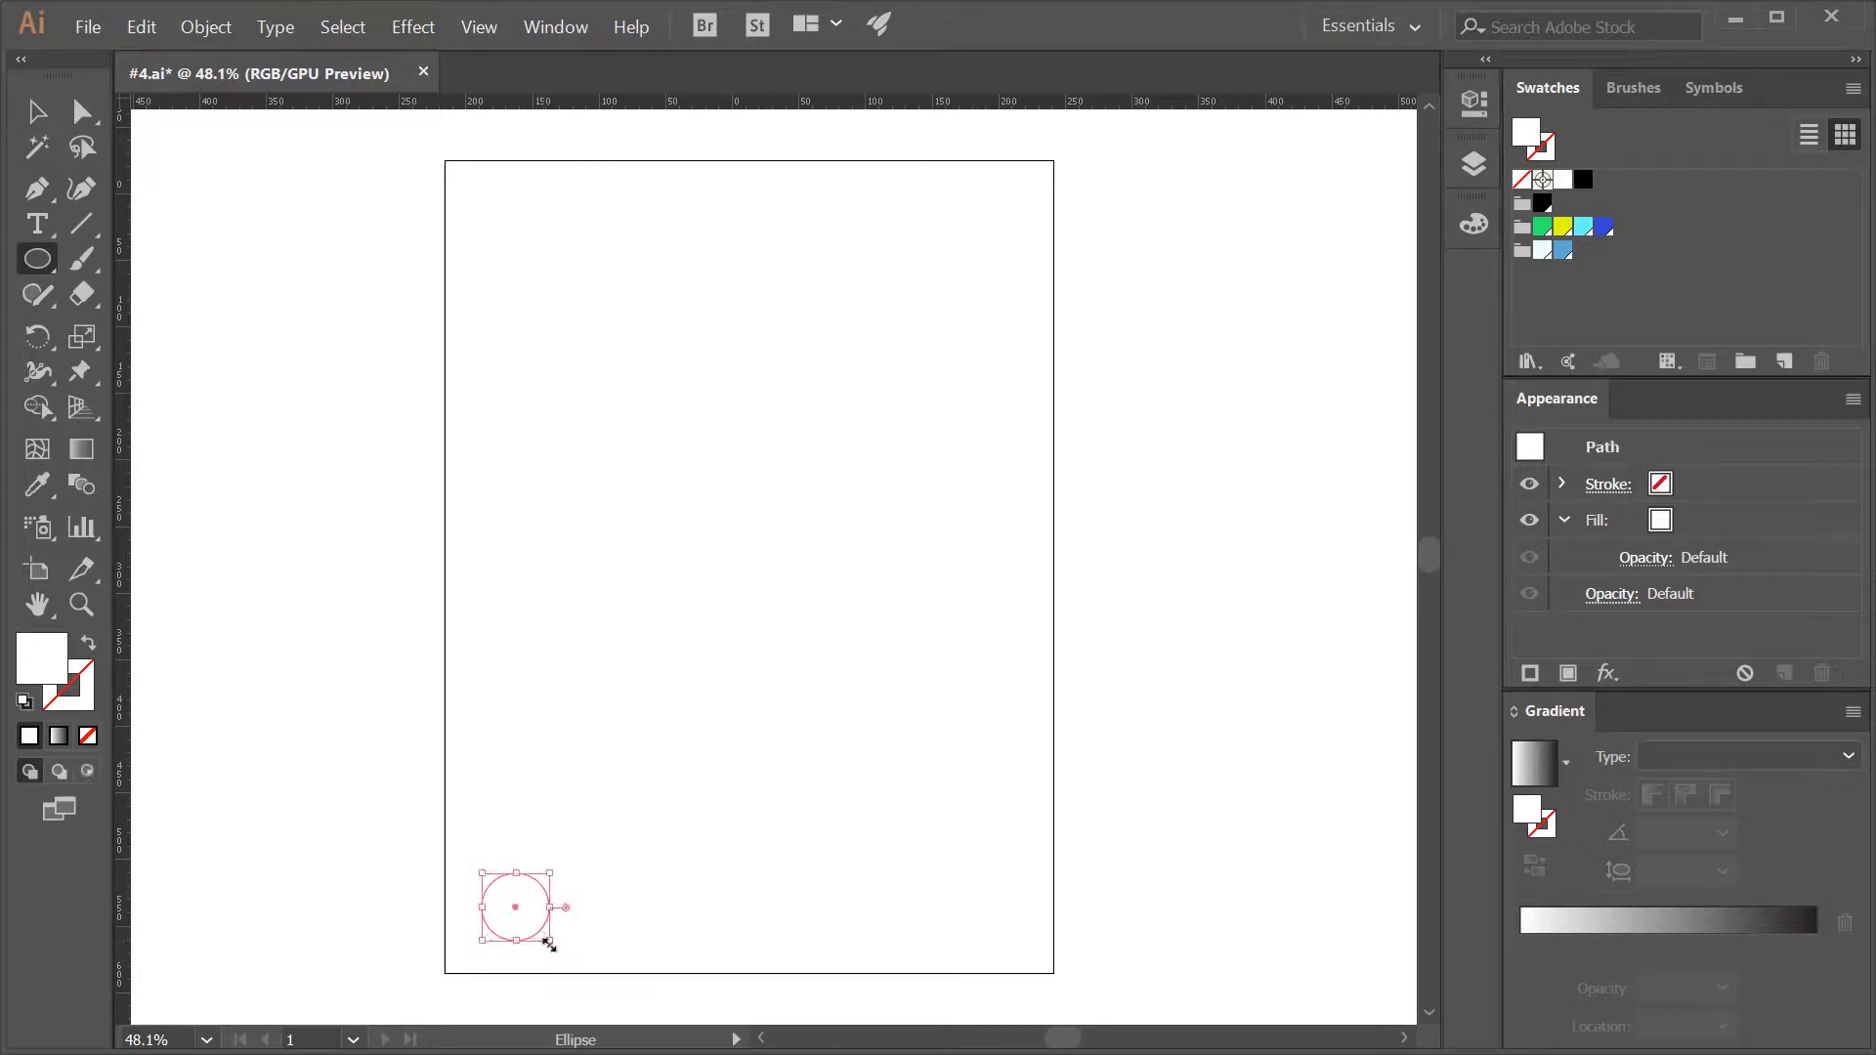
key("period")
double_click(1520, 947)
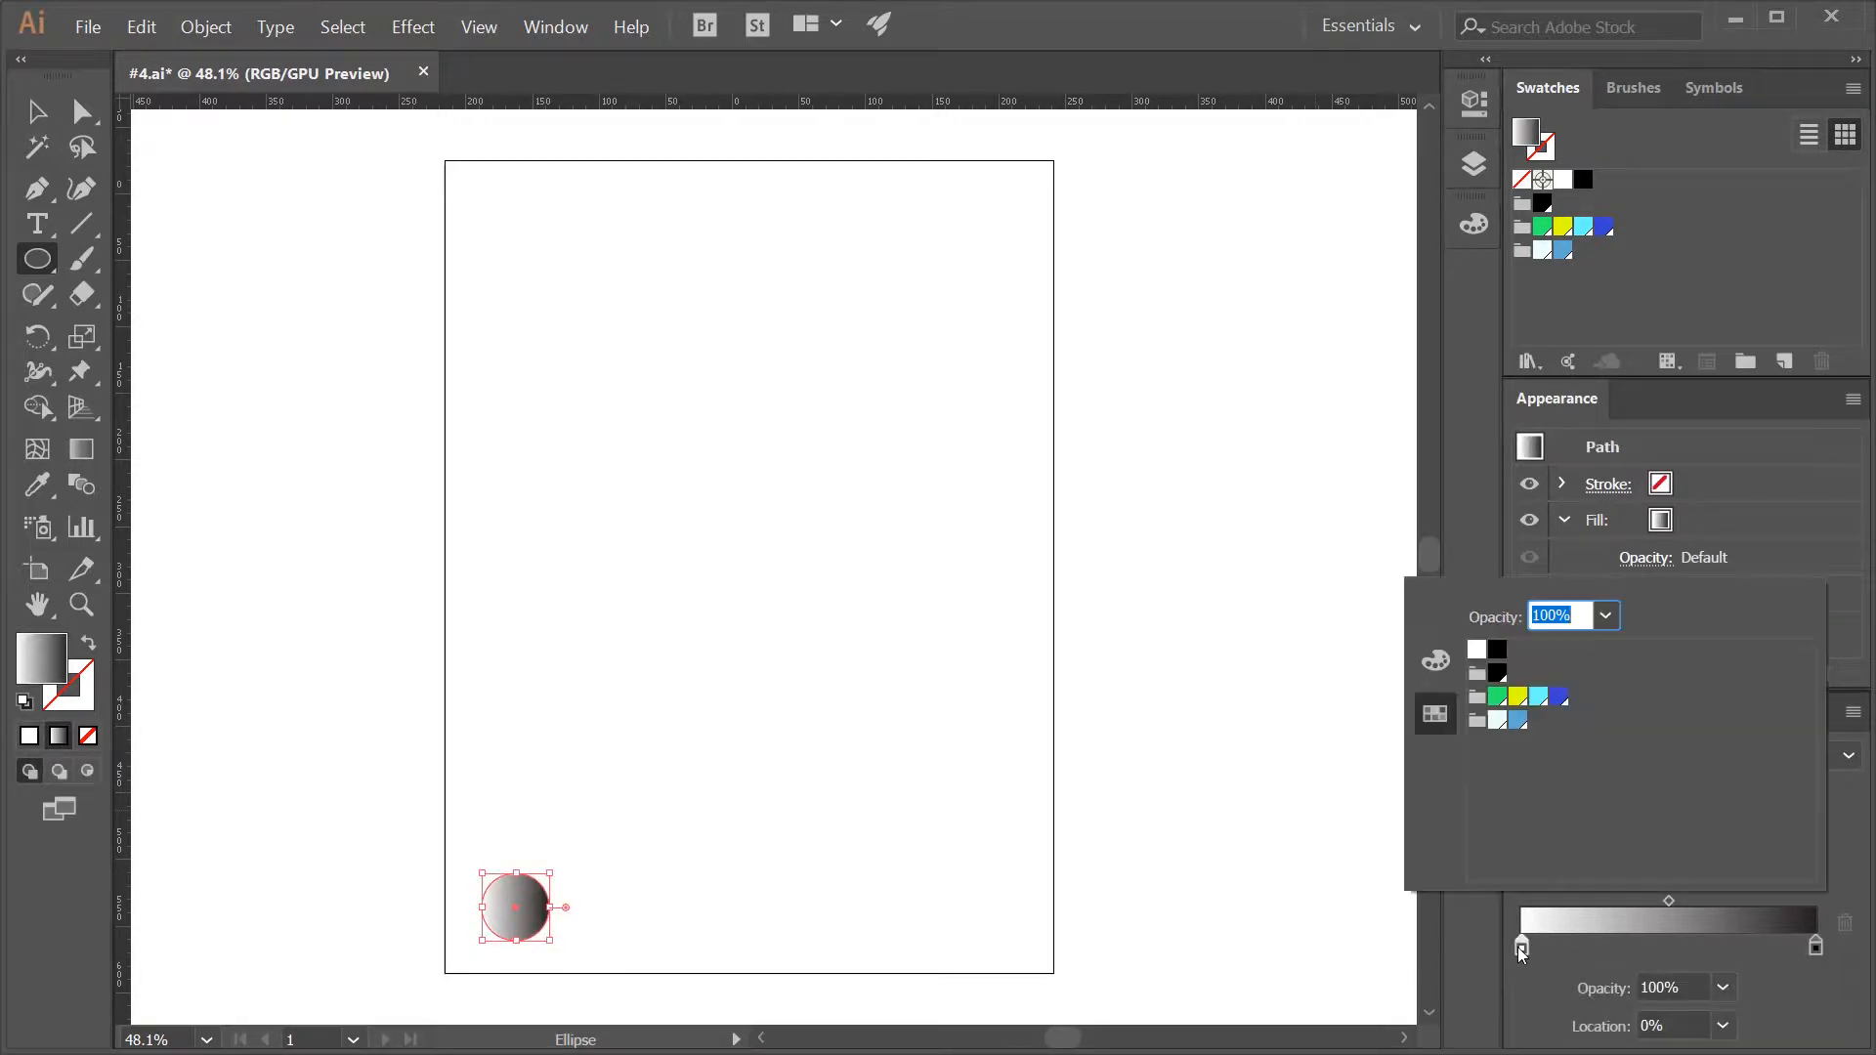
left_click(1517, 699)
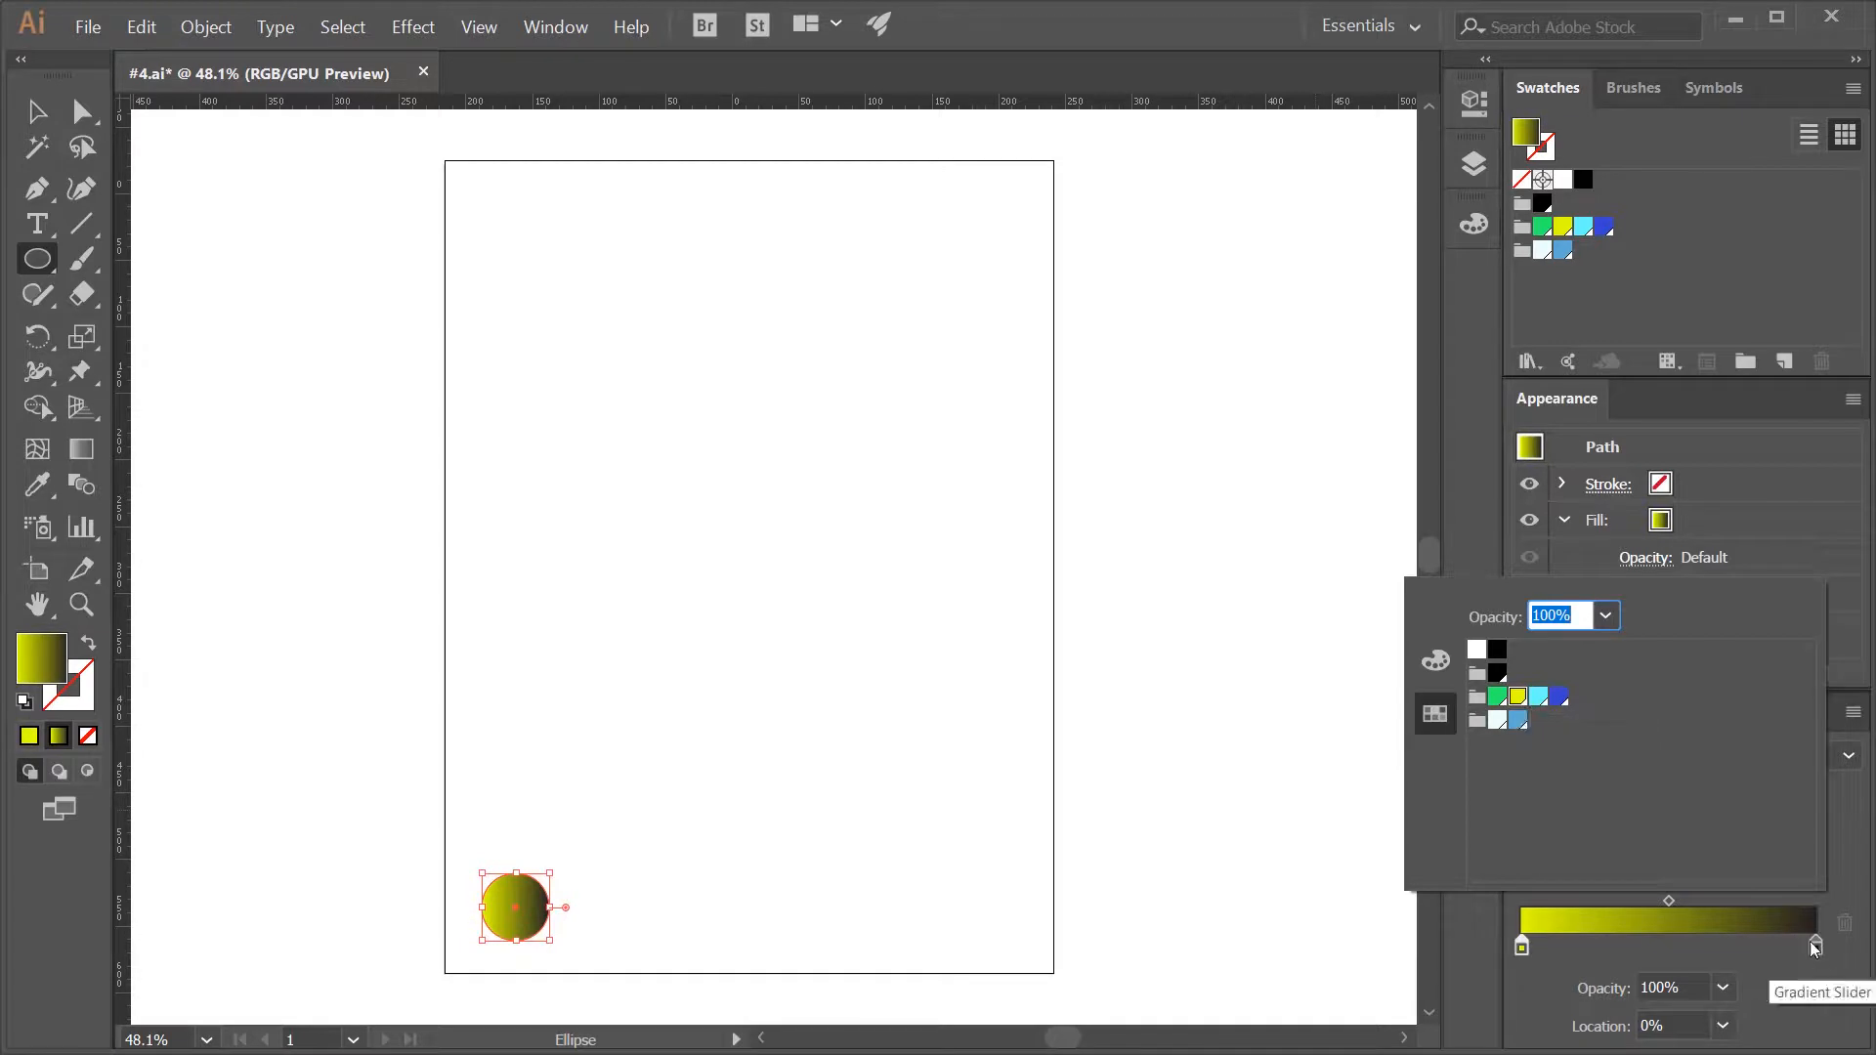
double_click(1815, 946)
left_click(1497, 696)
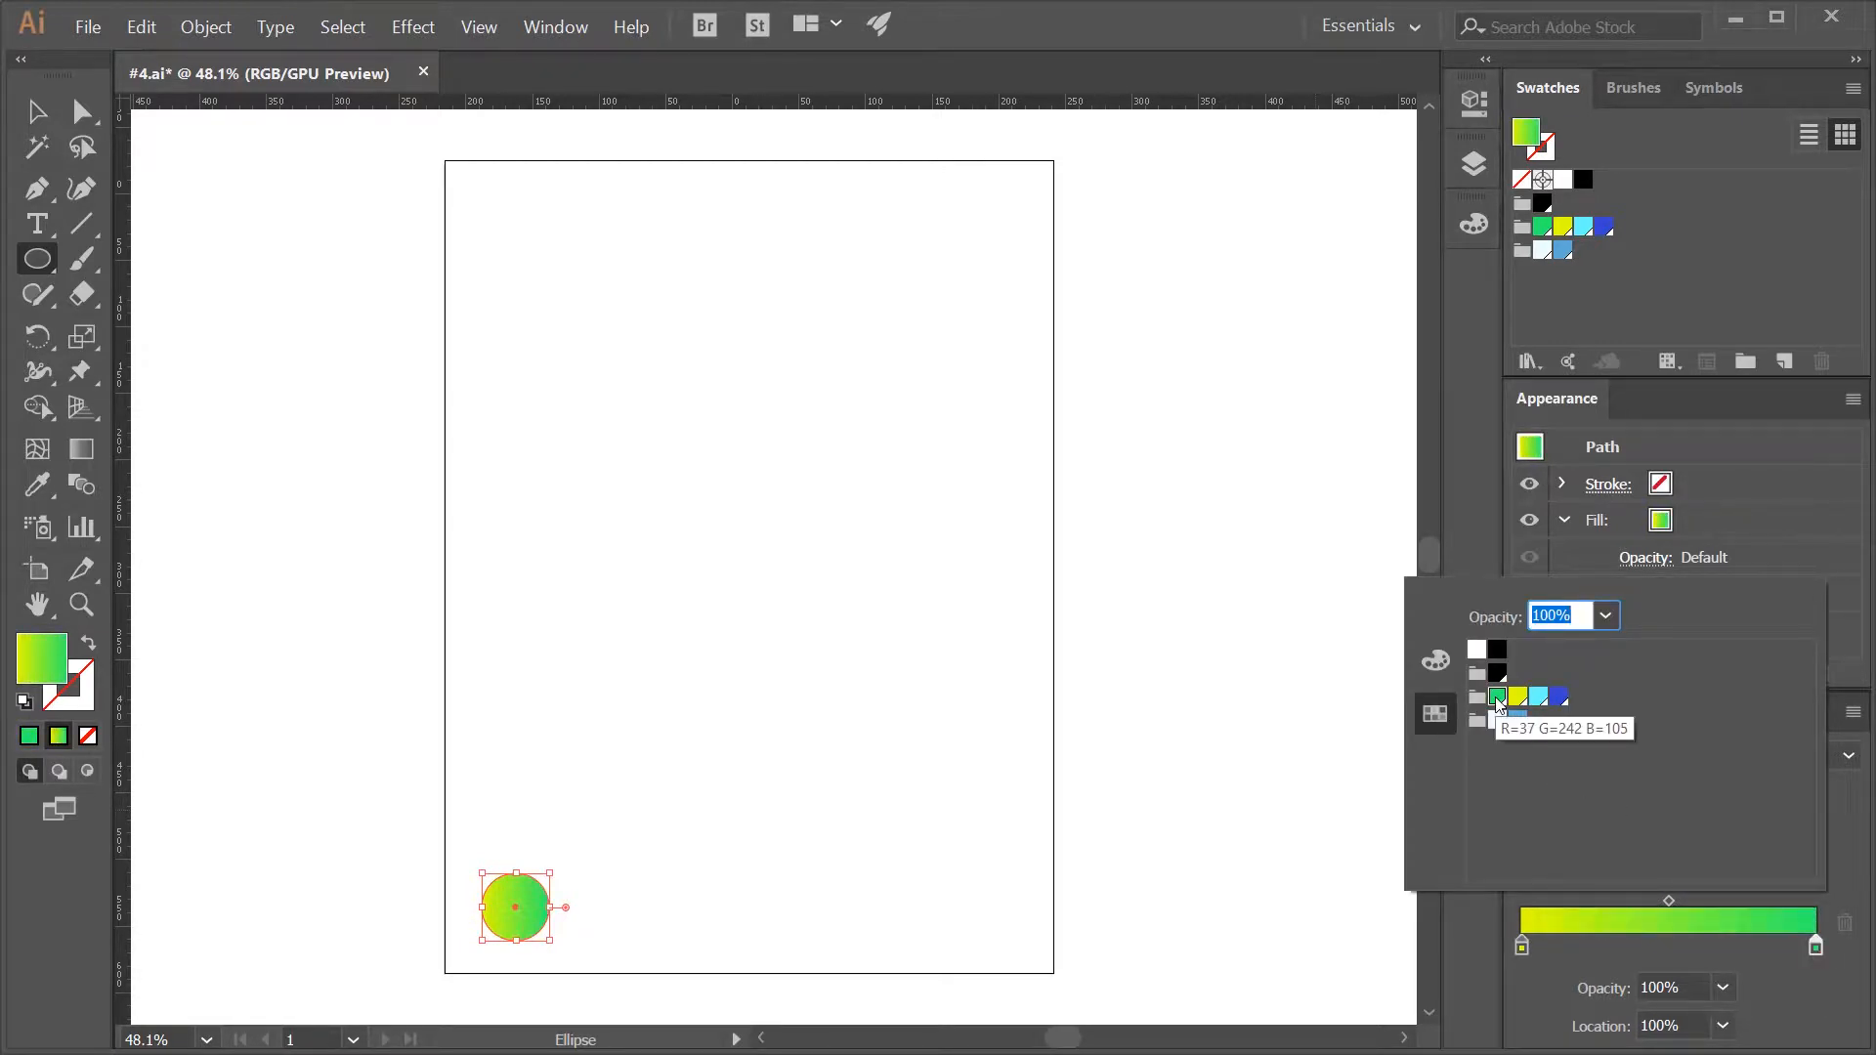
left_click(1768, 979)
left_click(1723, 833)
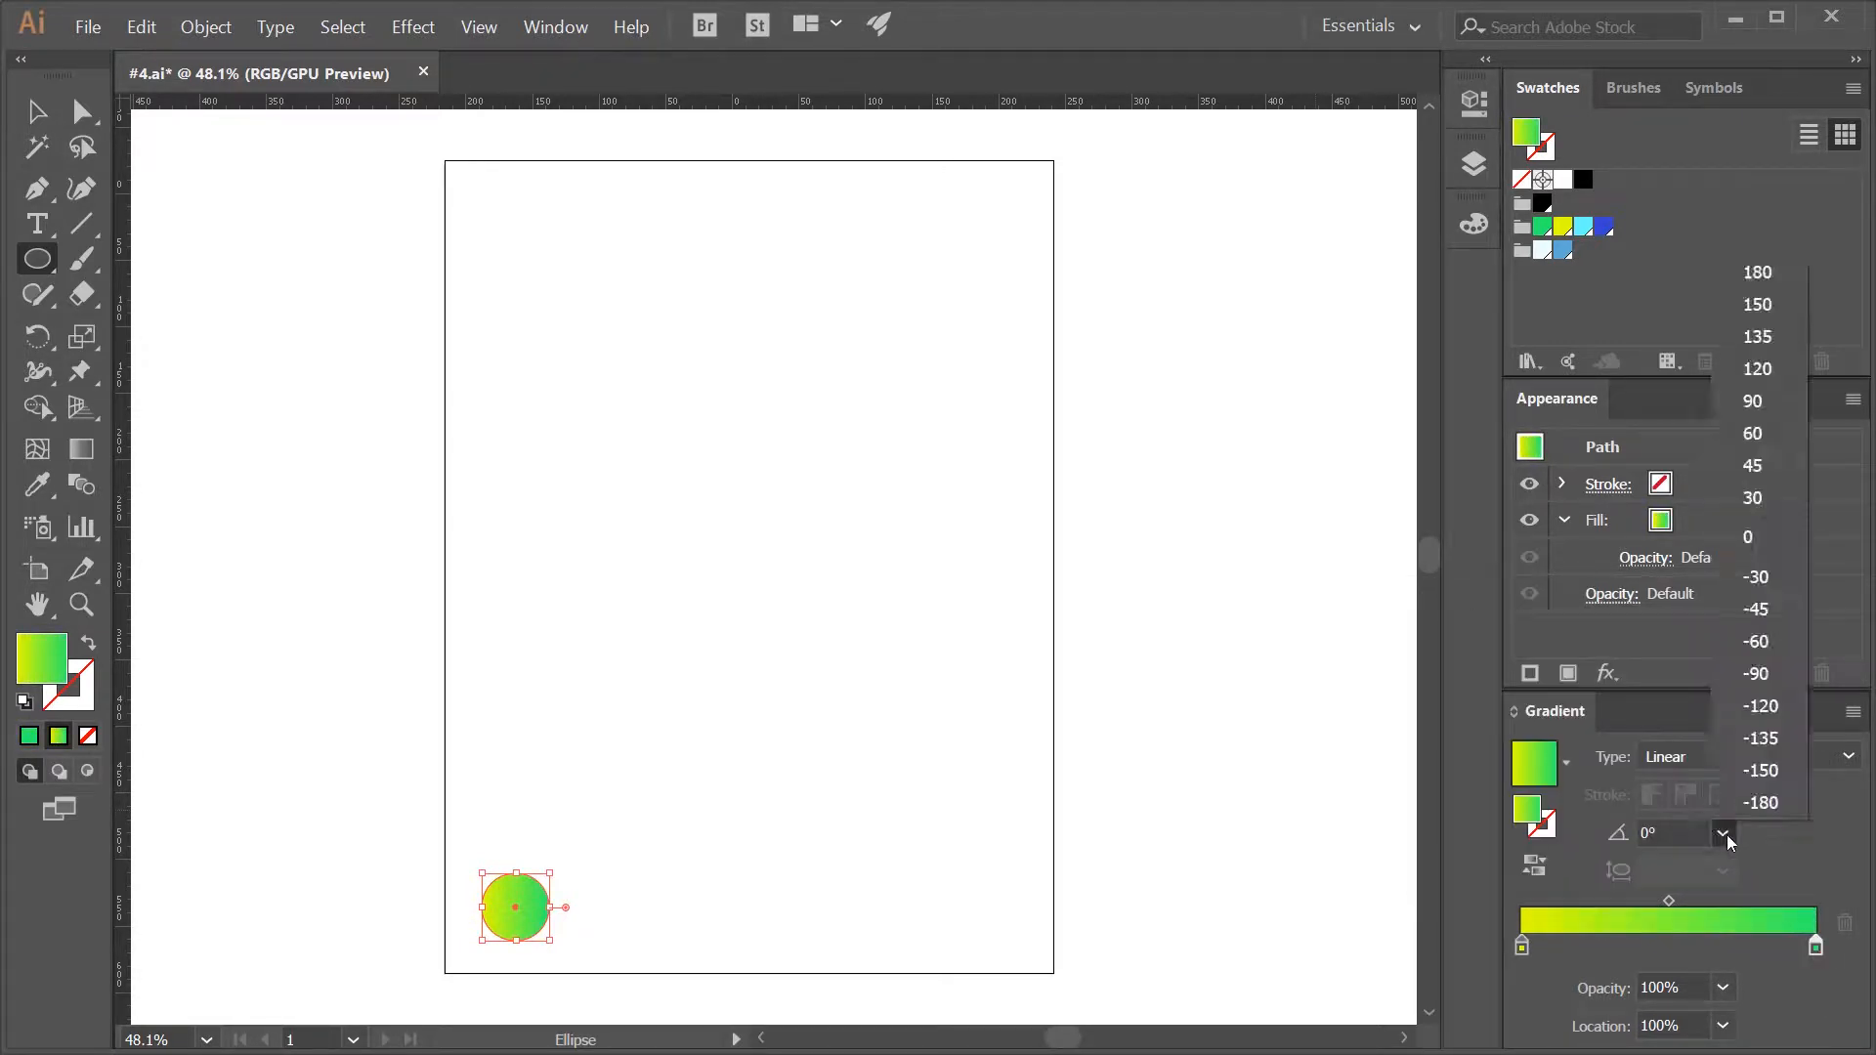
left_click(1767, 670)
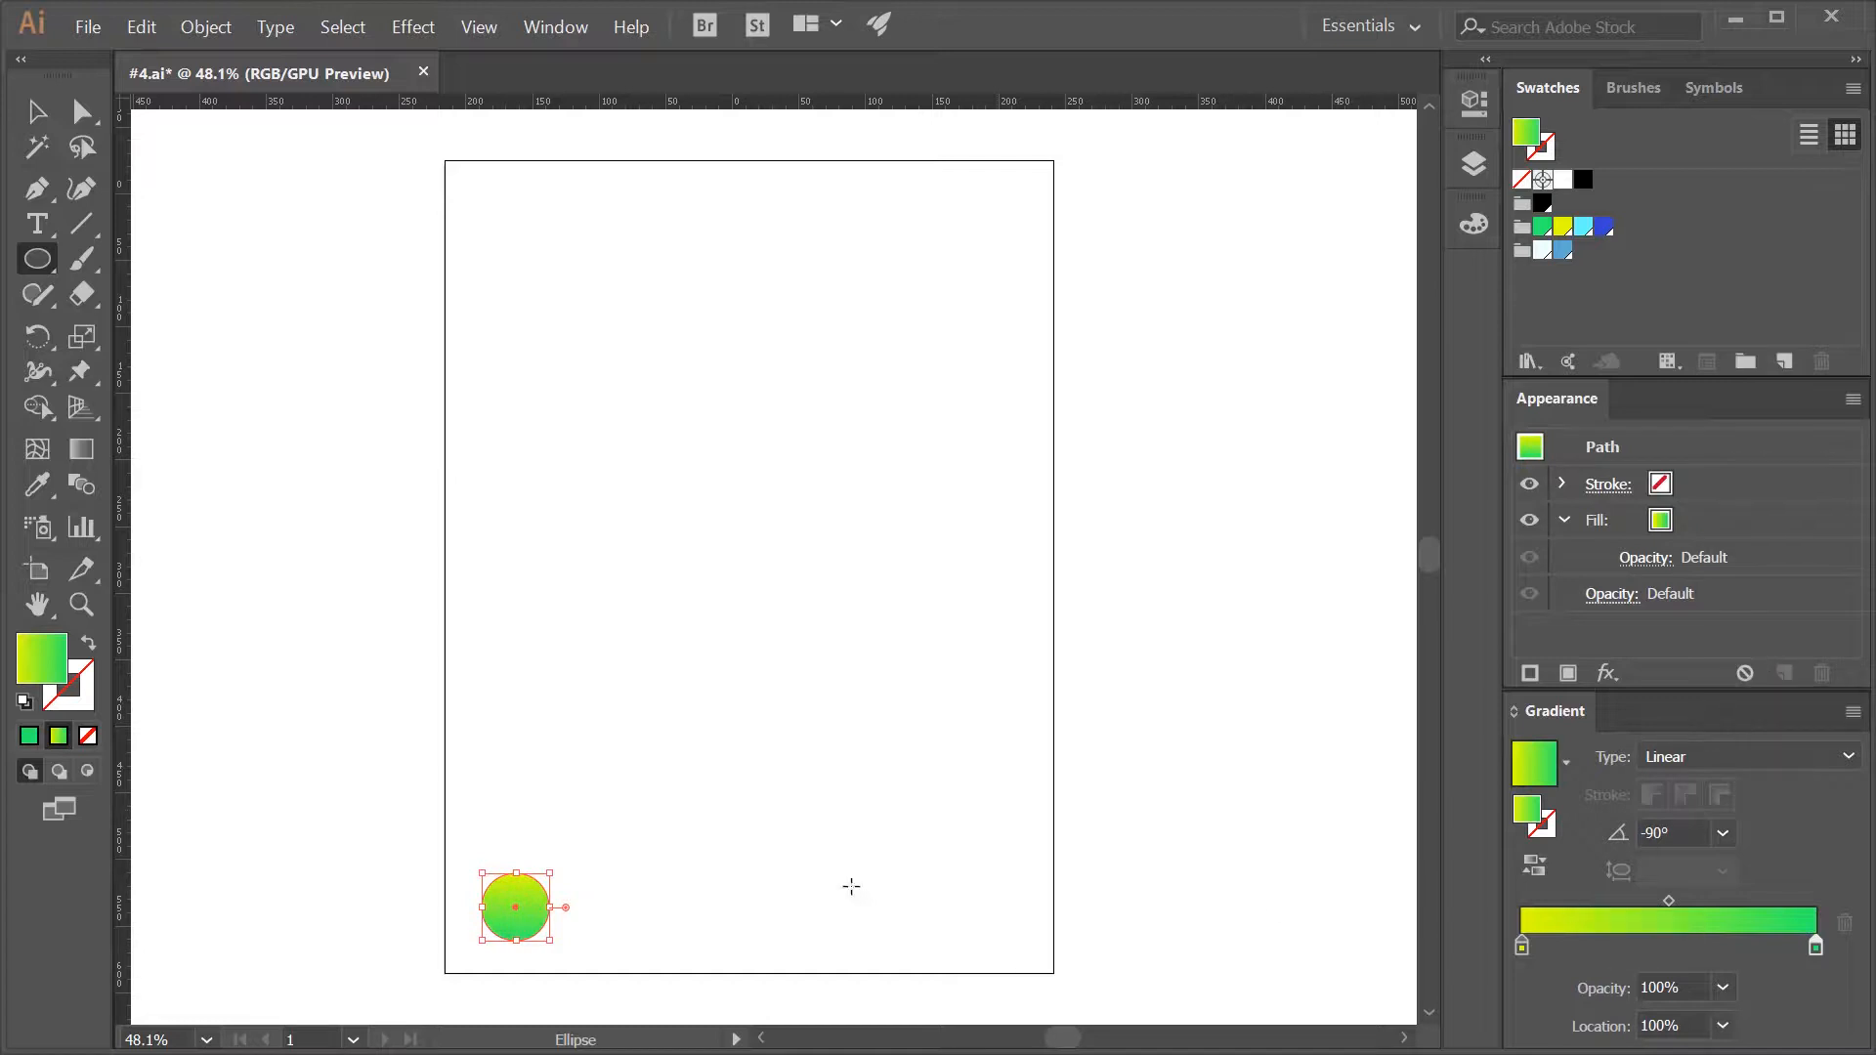
- Duplicate the circle to the bottom centre of the artboard and recolour the copy's gradient from cyan to dark blue
key("v")
left_click_drag(530, 927, 758, 930)
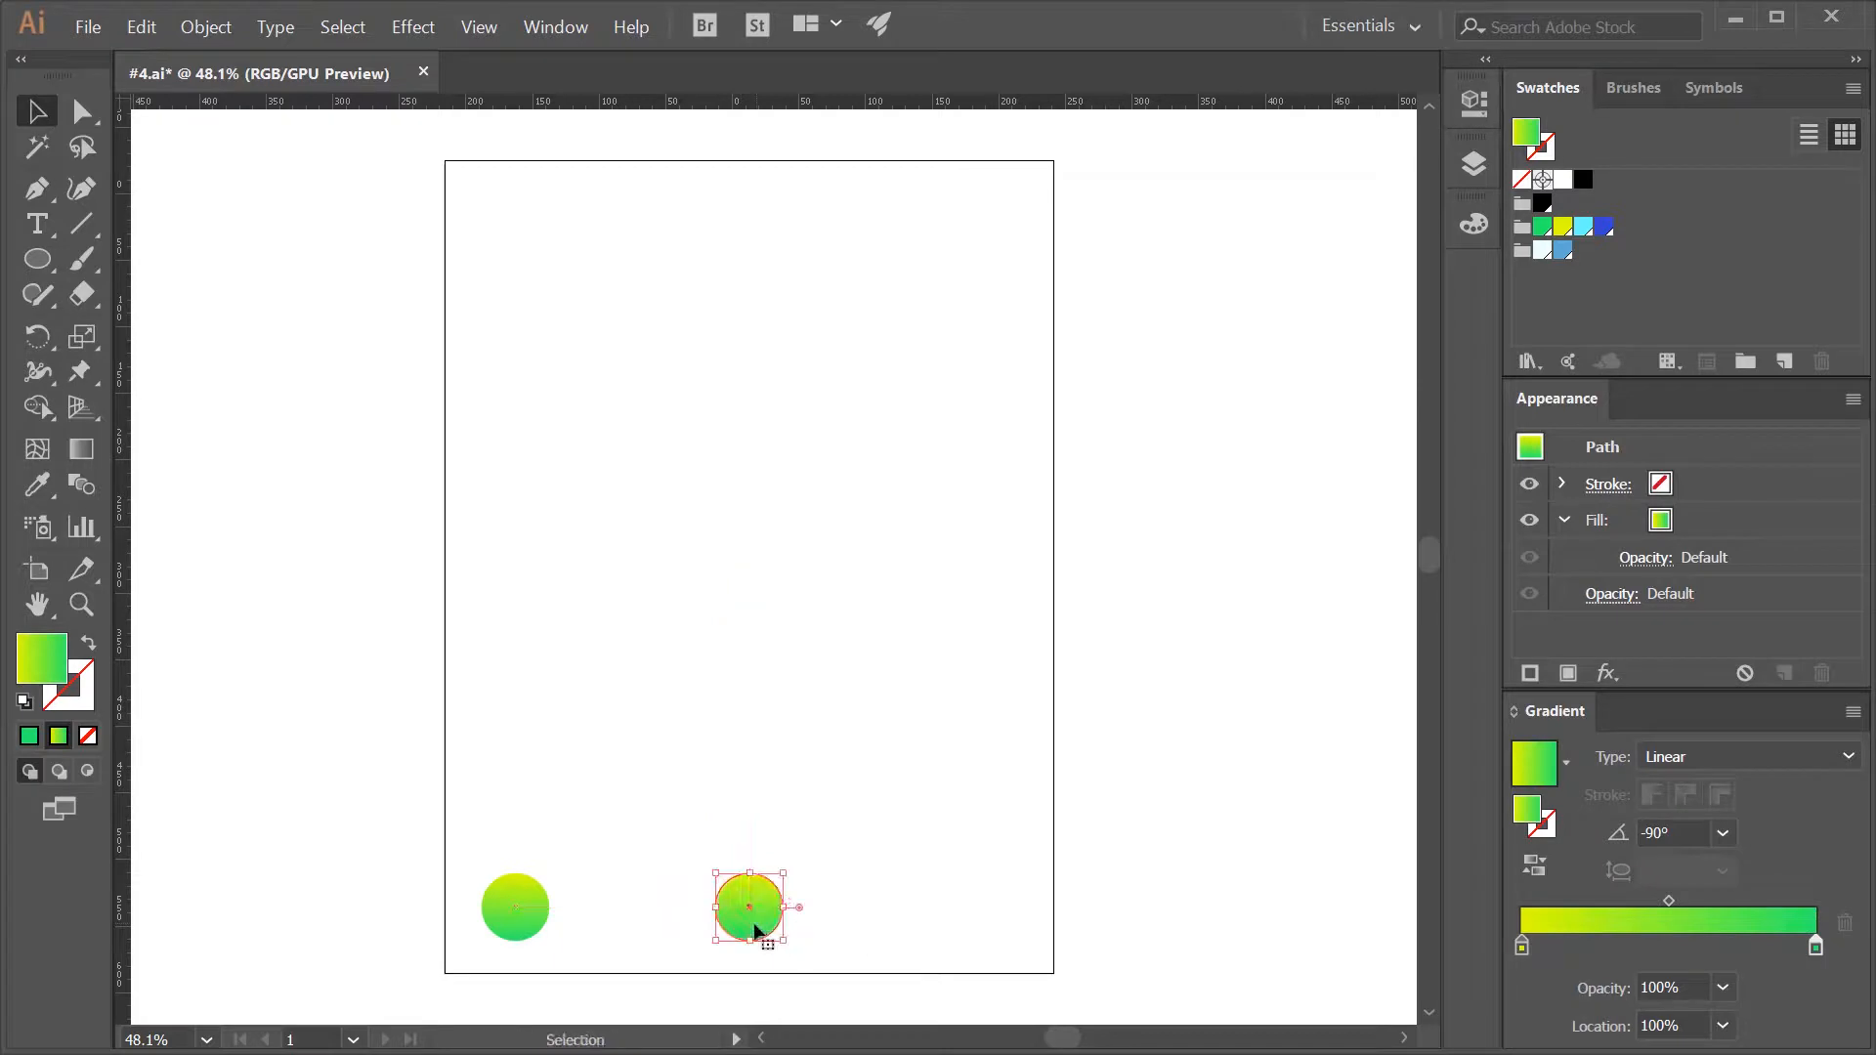
double_click(1522, 948)
left_click(1539, 695)
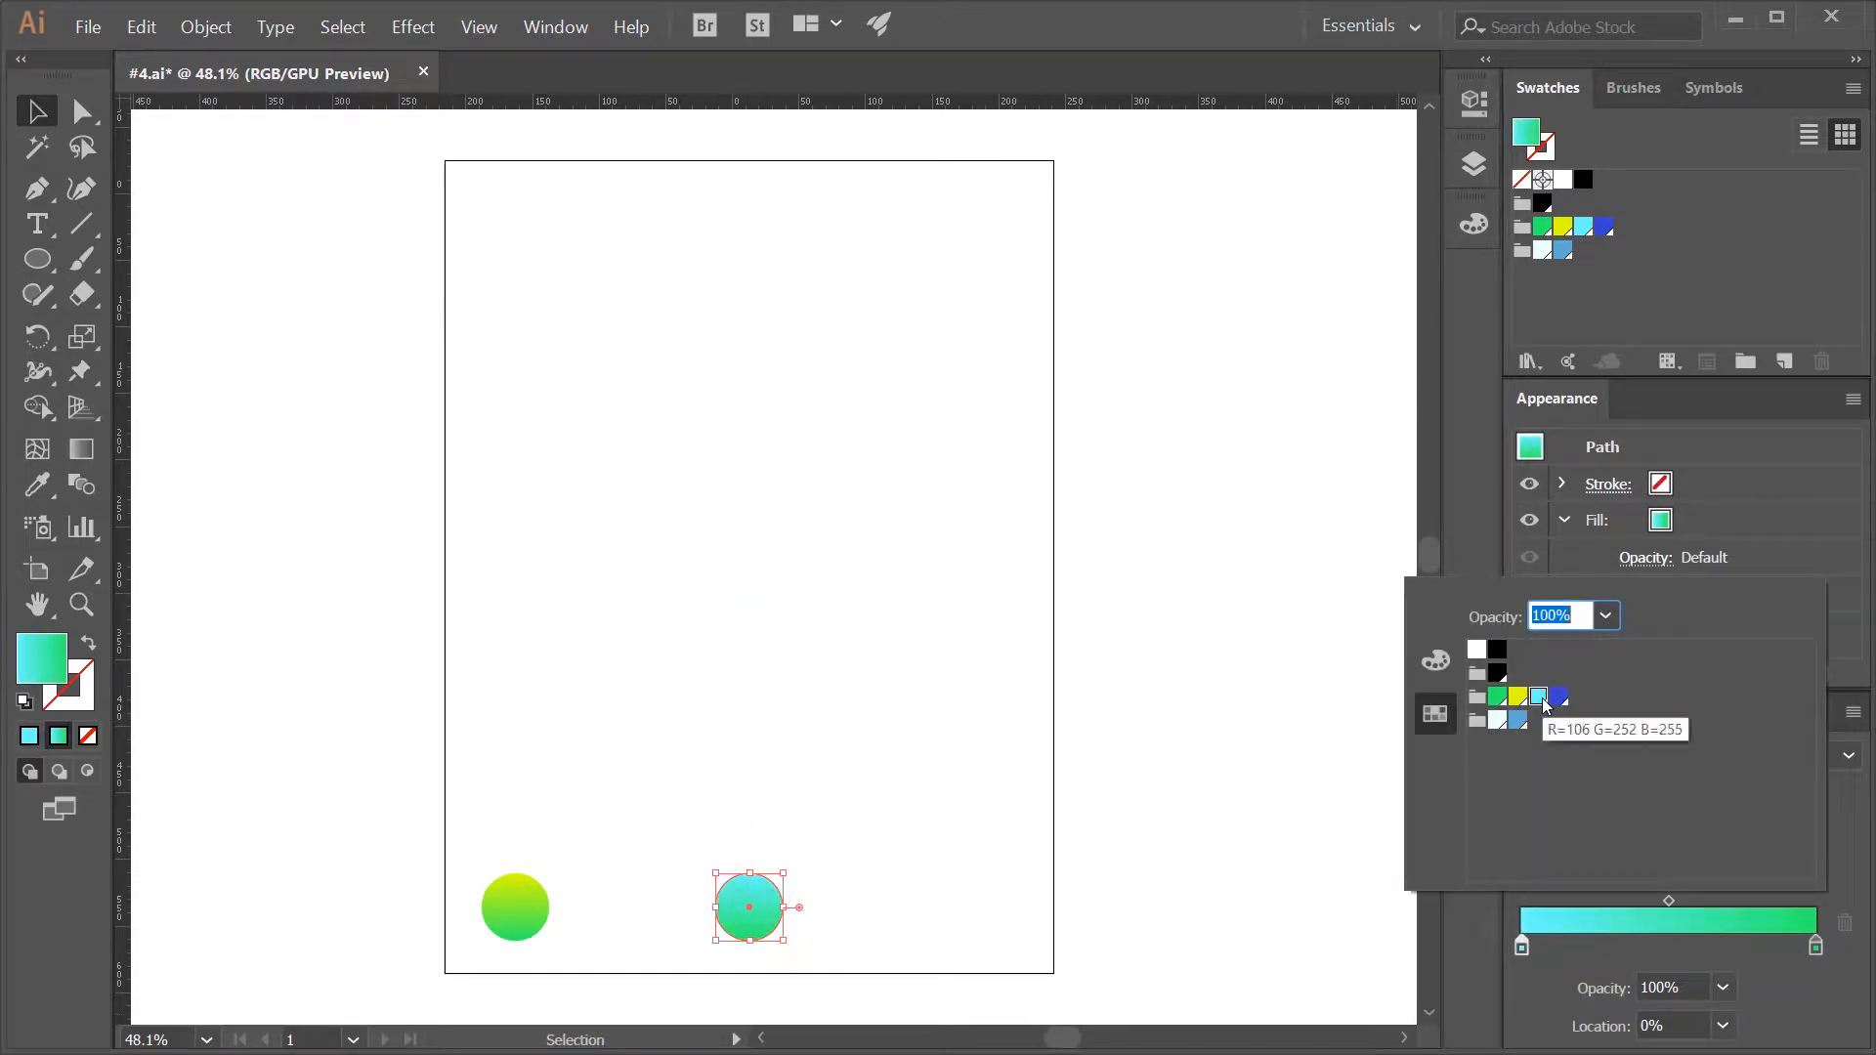
double_click(1815, 945)
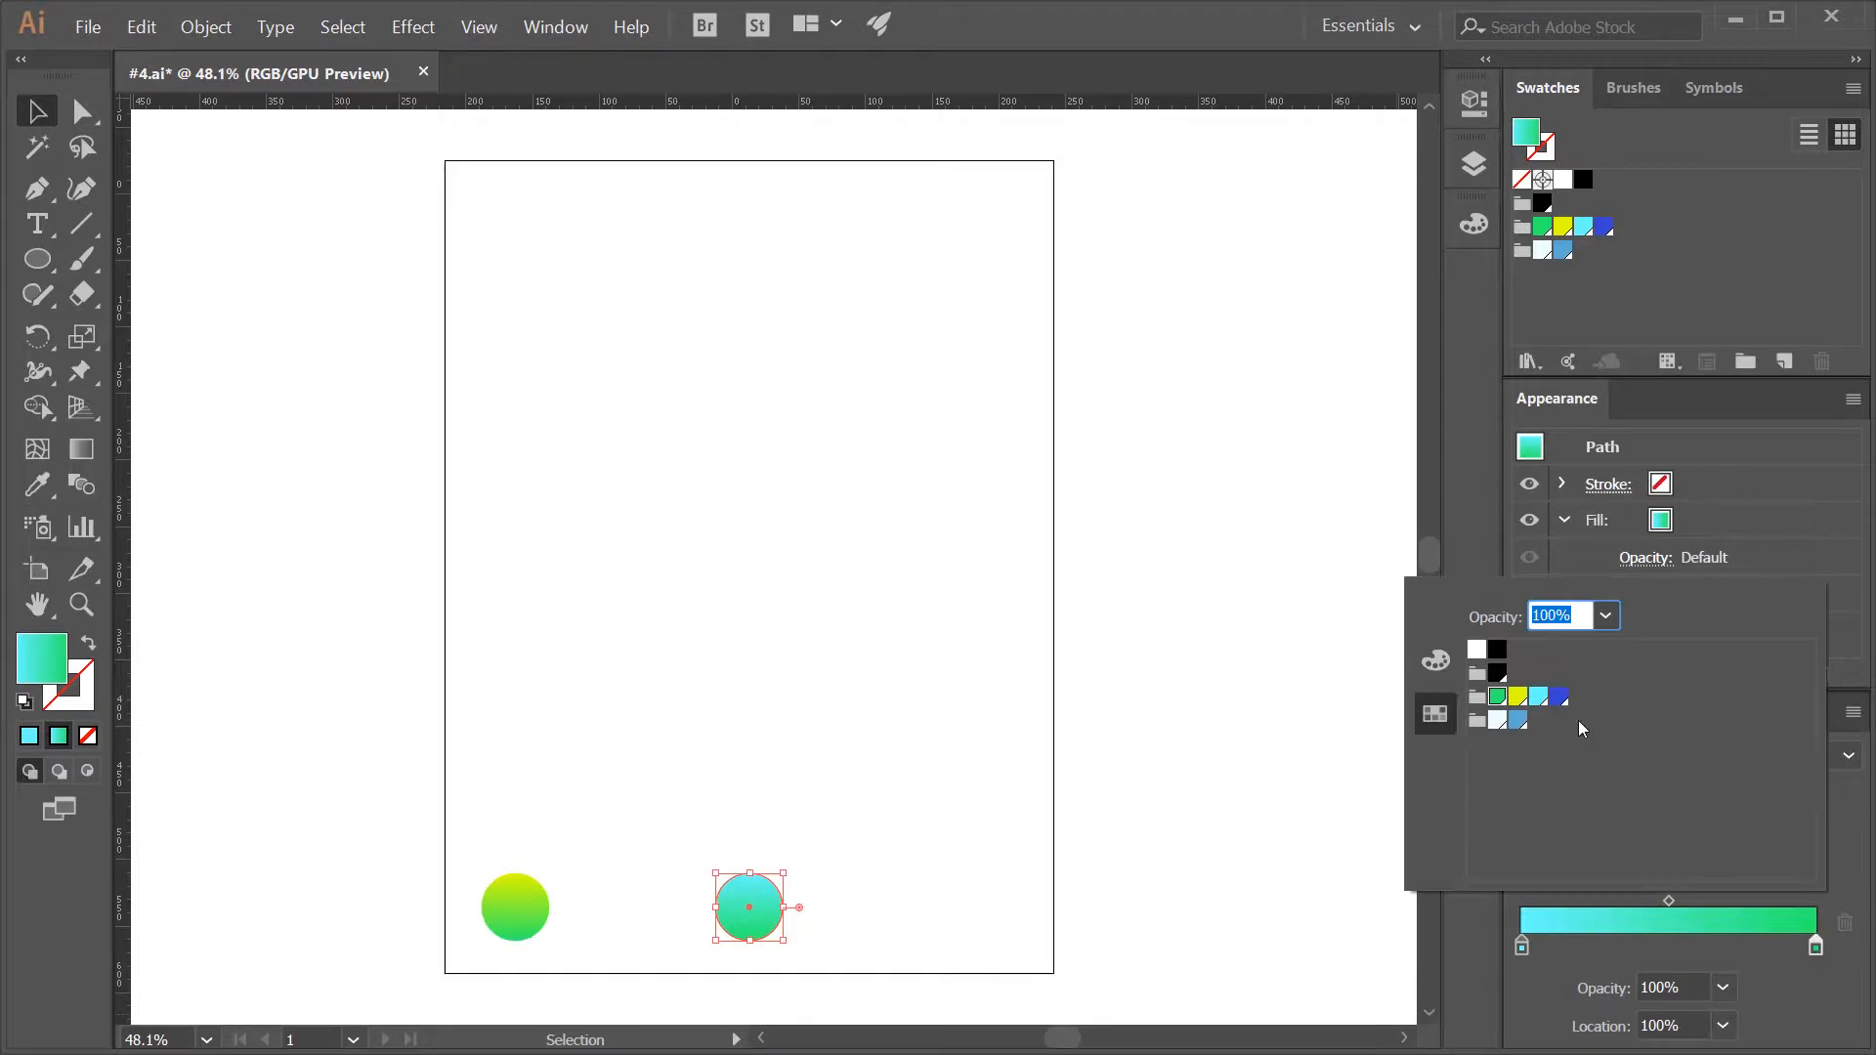
left_click(1559, 697)
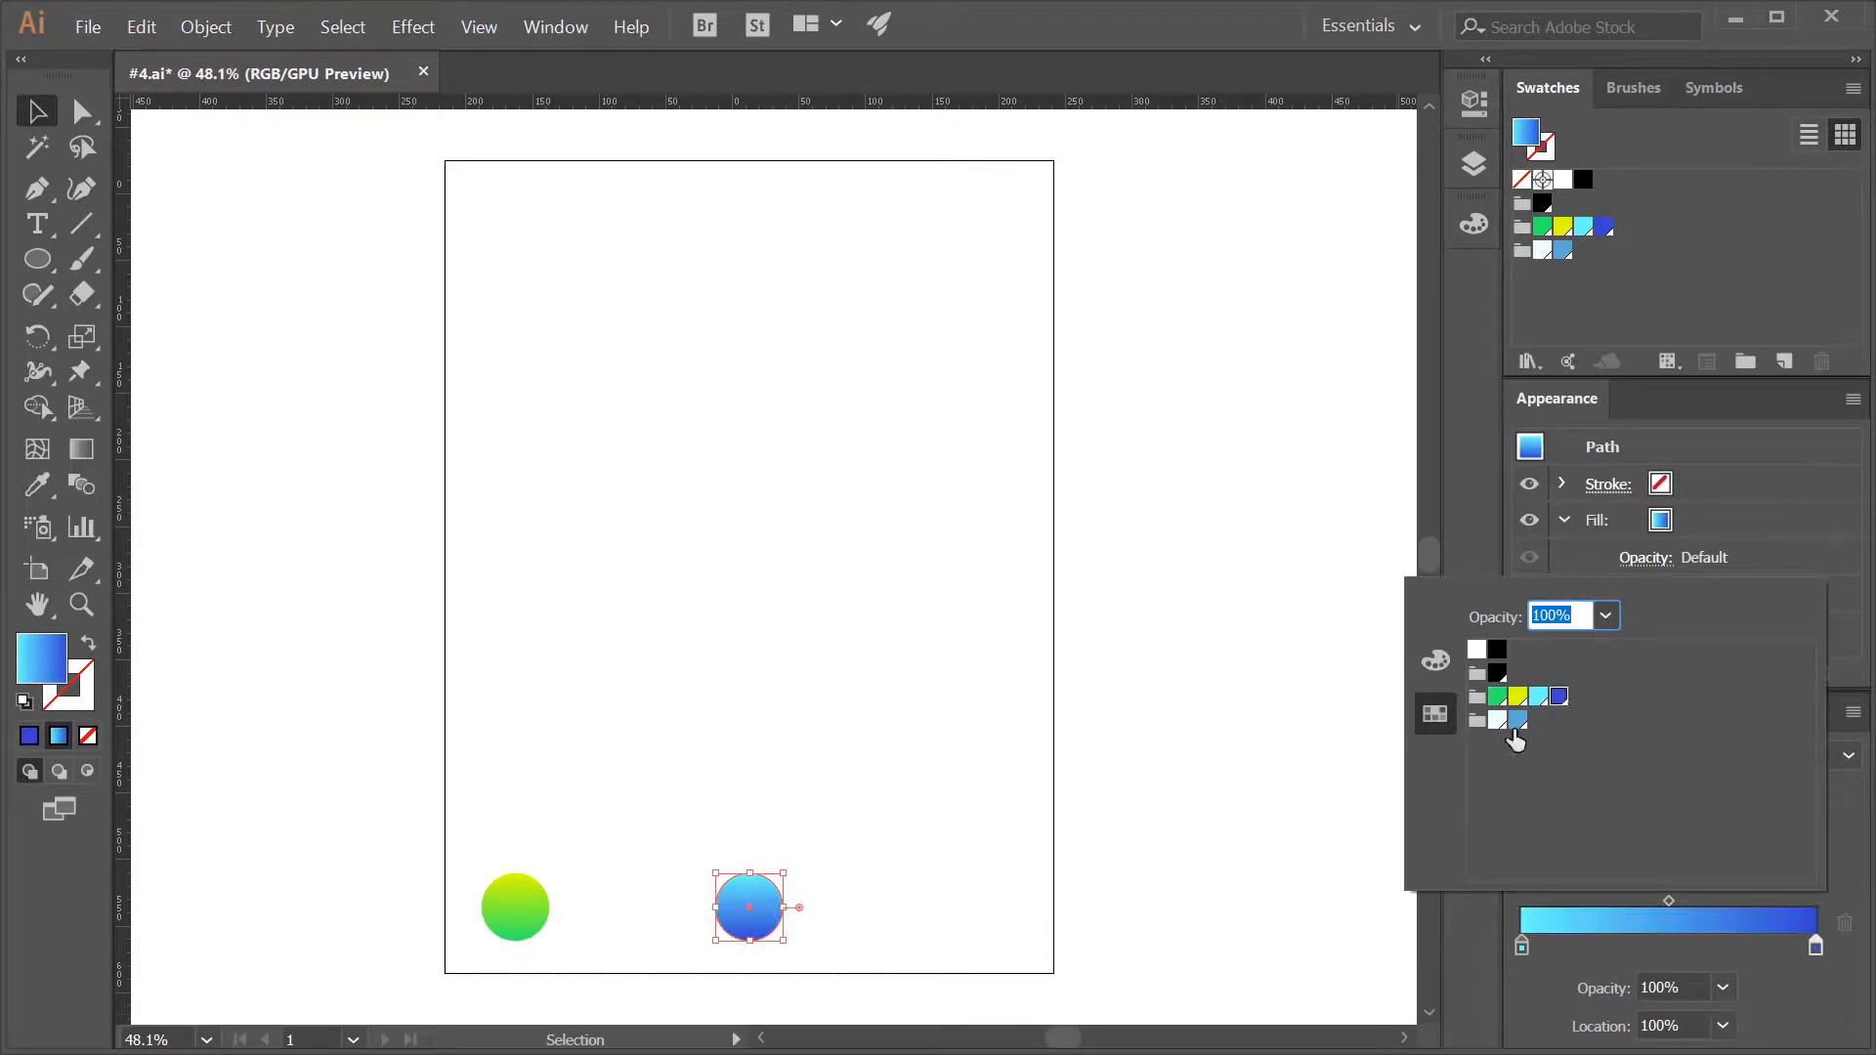
key("Escape")
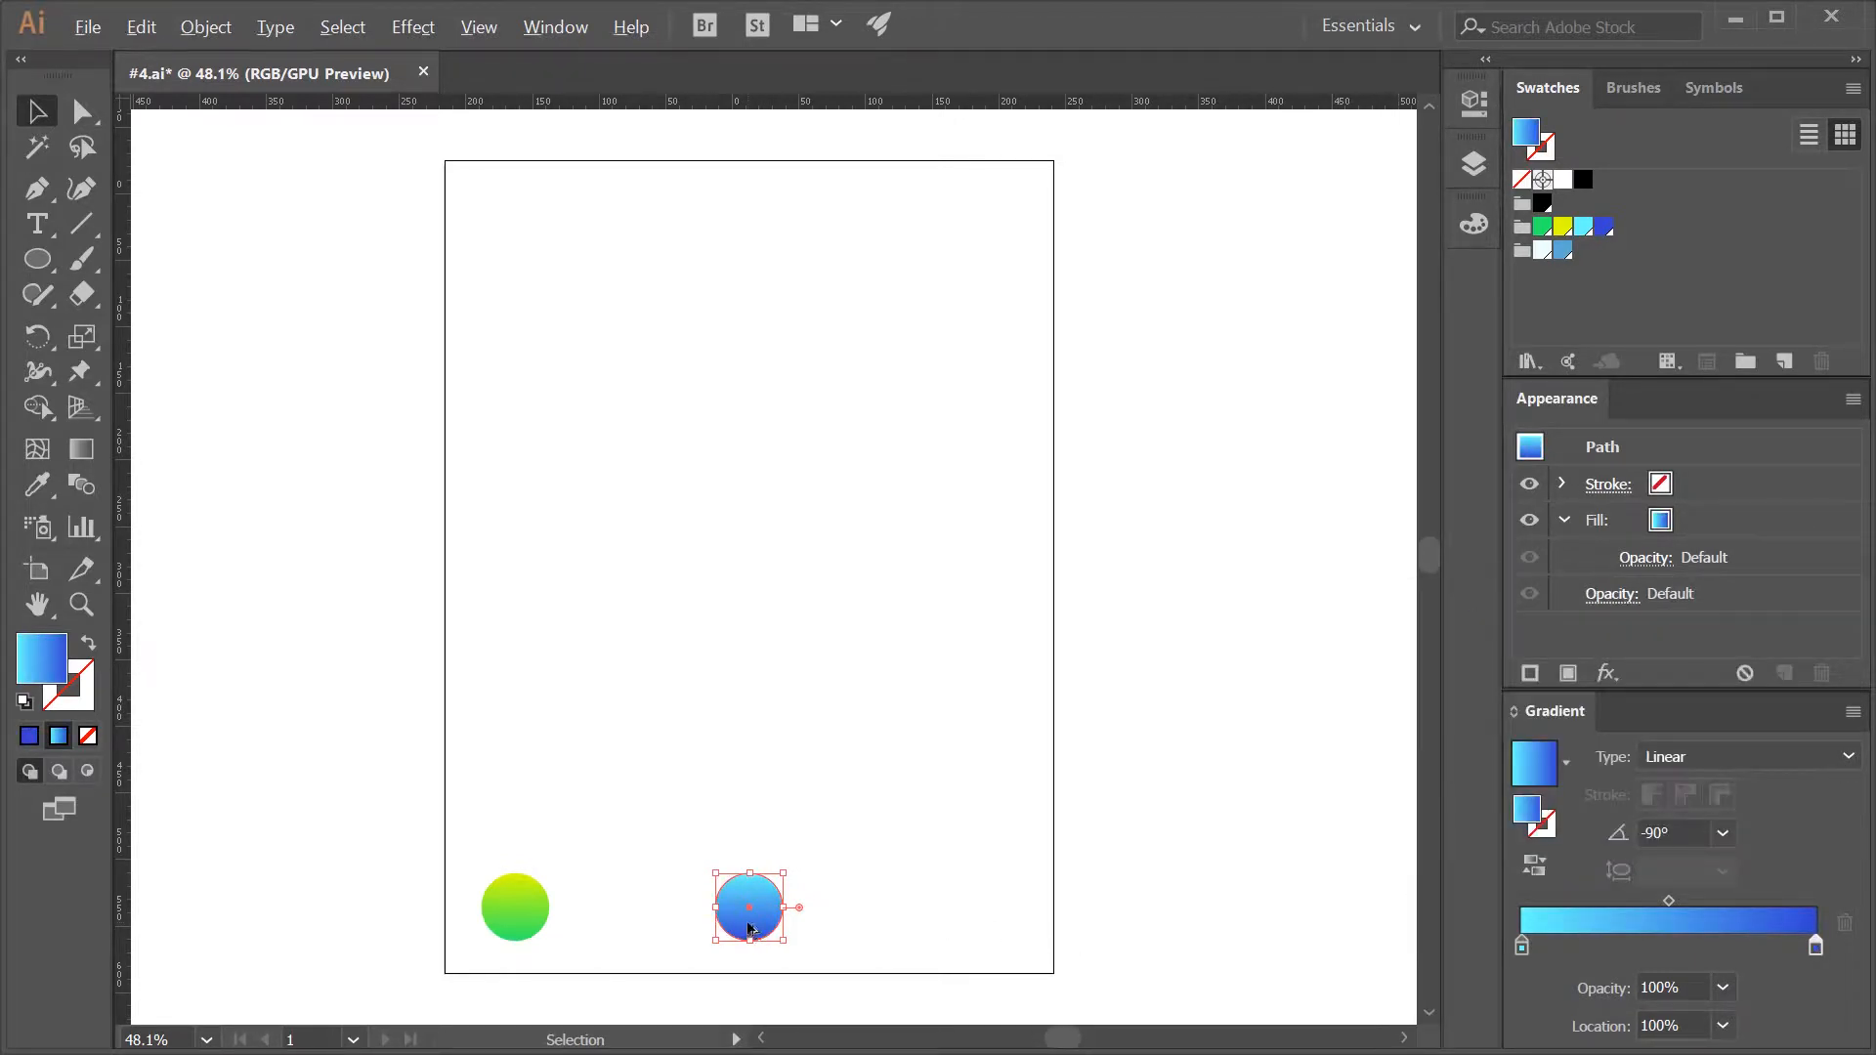
- Duplicate the blue circle near the artboard's lower-right corner and recolour the copy's gradient from yellow to cyan
left_click_drag(758, 904, 974, 929)
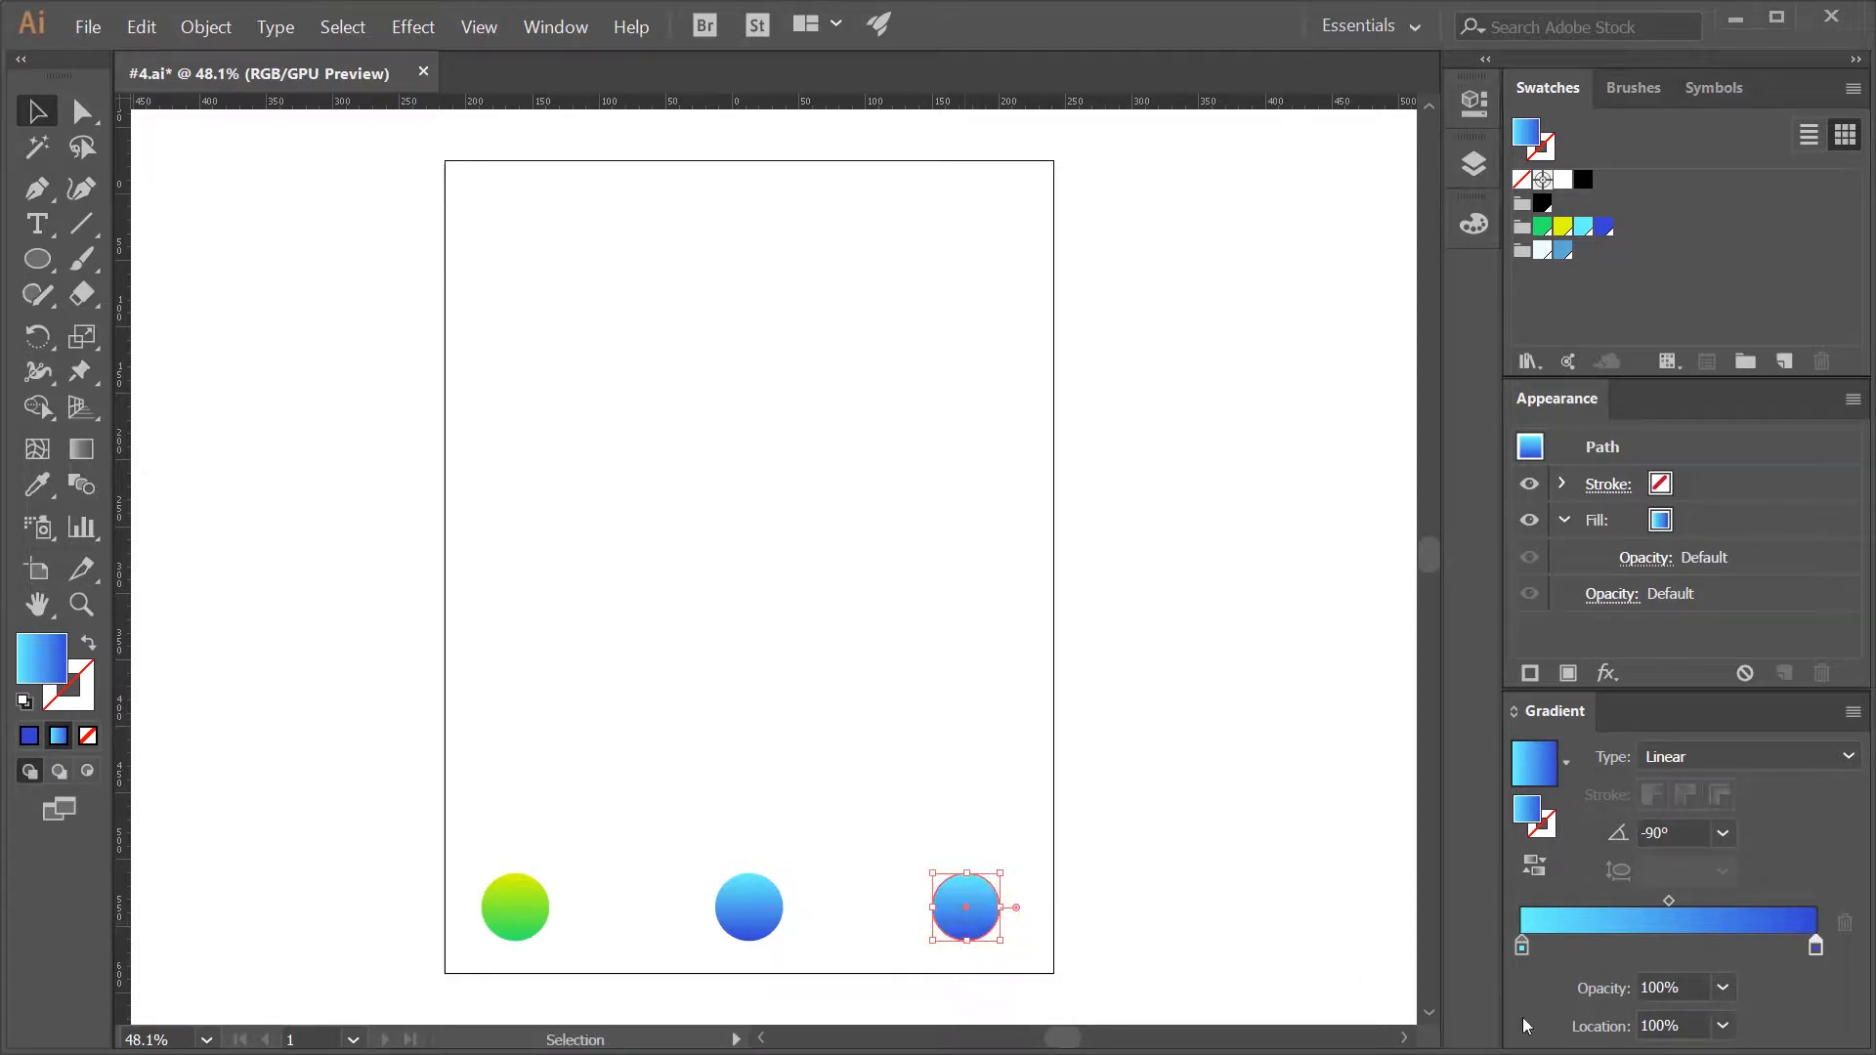
double_click(1521, 945)
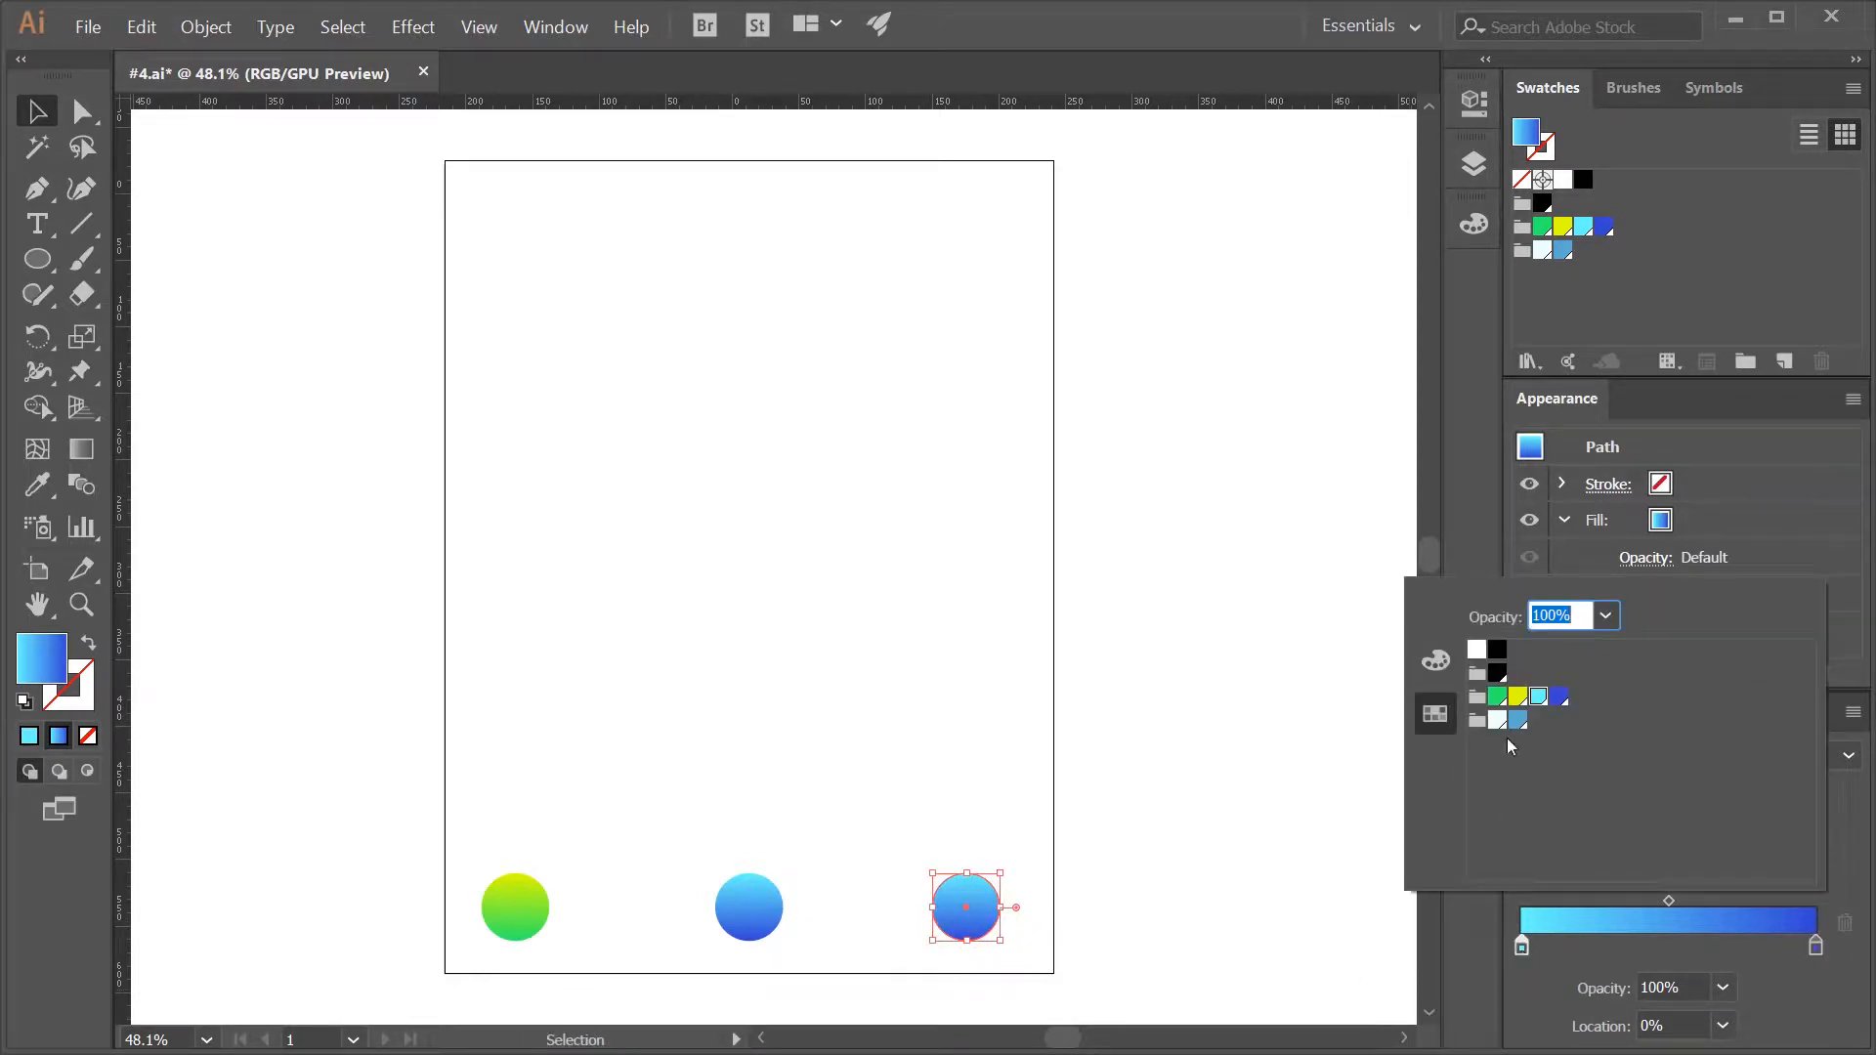
left_click(1519, 698)
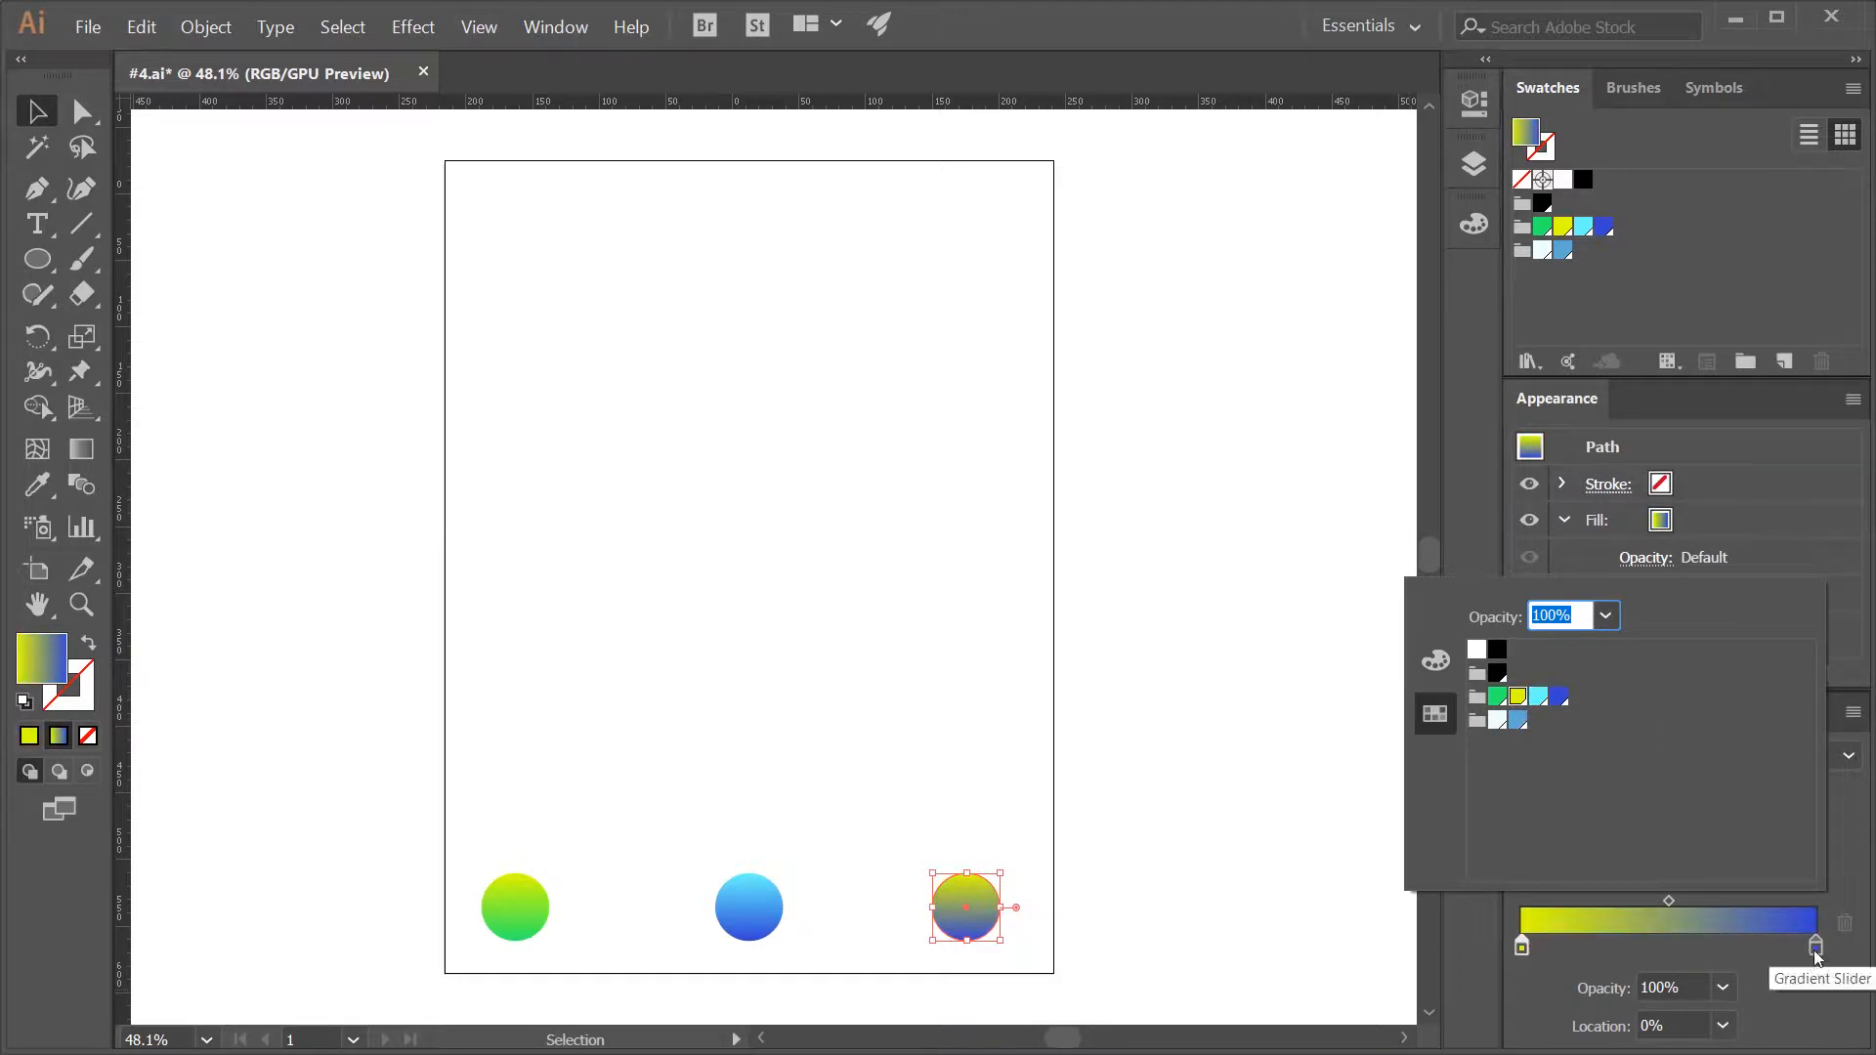
left_click(1816, 948)
left_click(1538, 697)
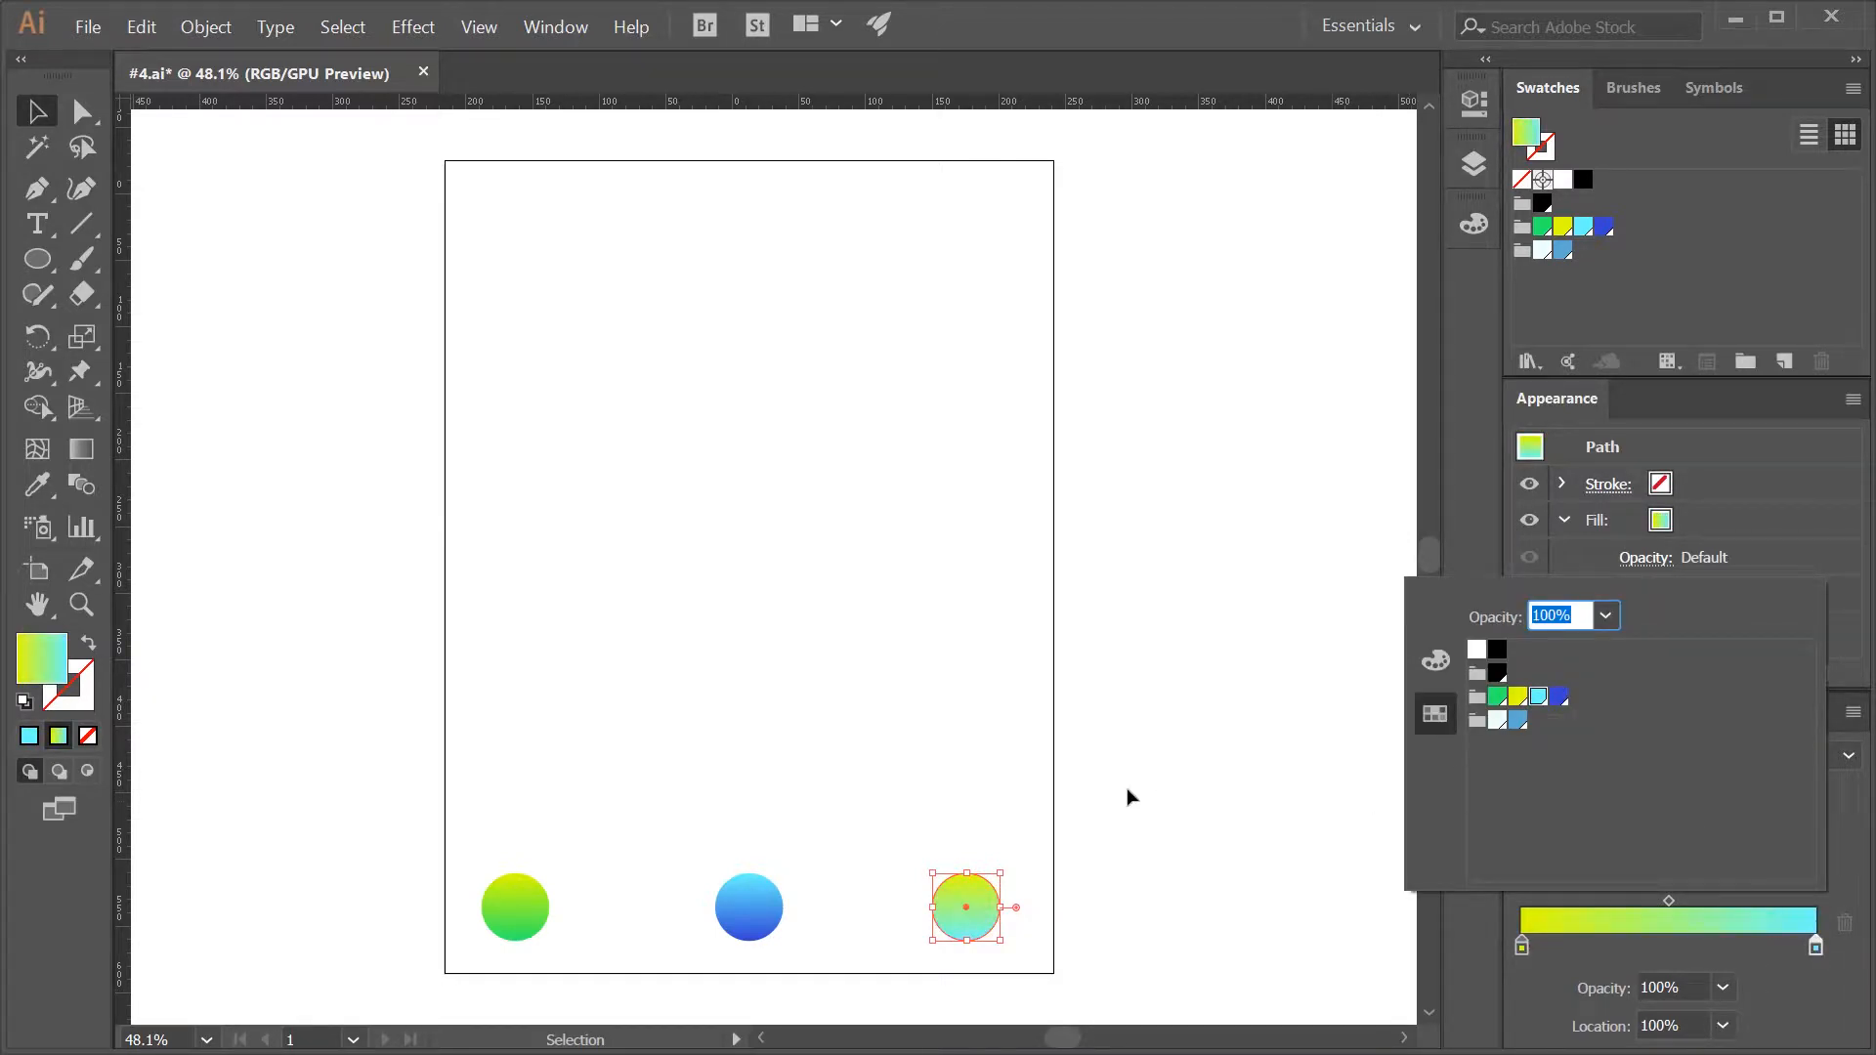
key("Escape")
- Blend the three gradient circles in order from left to right with the Blend tool, then deselect the result
left_click_drag(1197, 980, 391, 842)
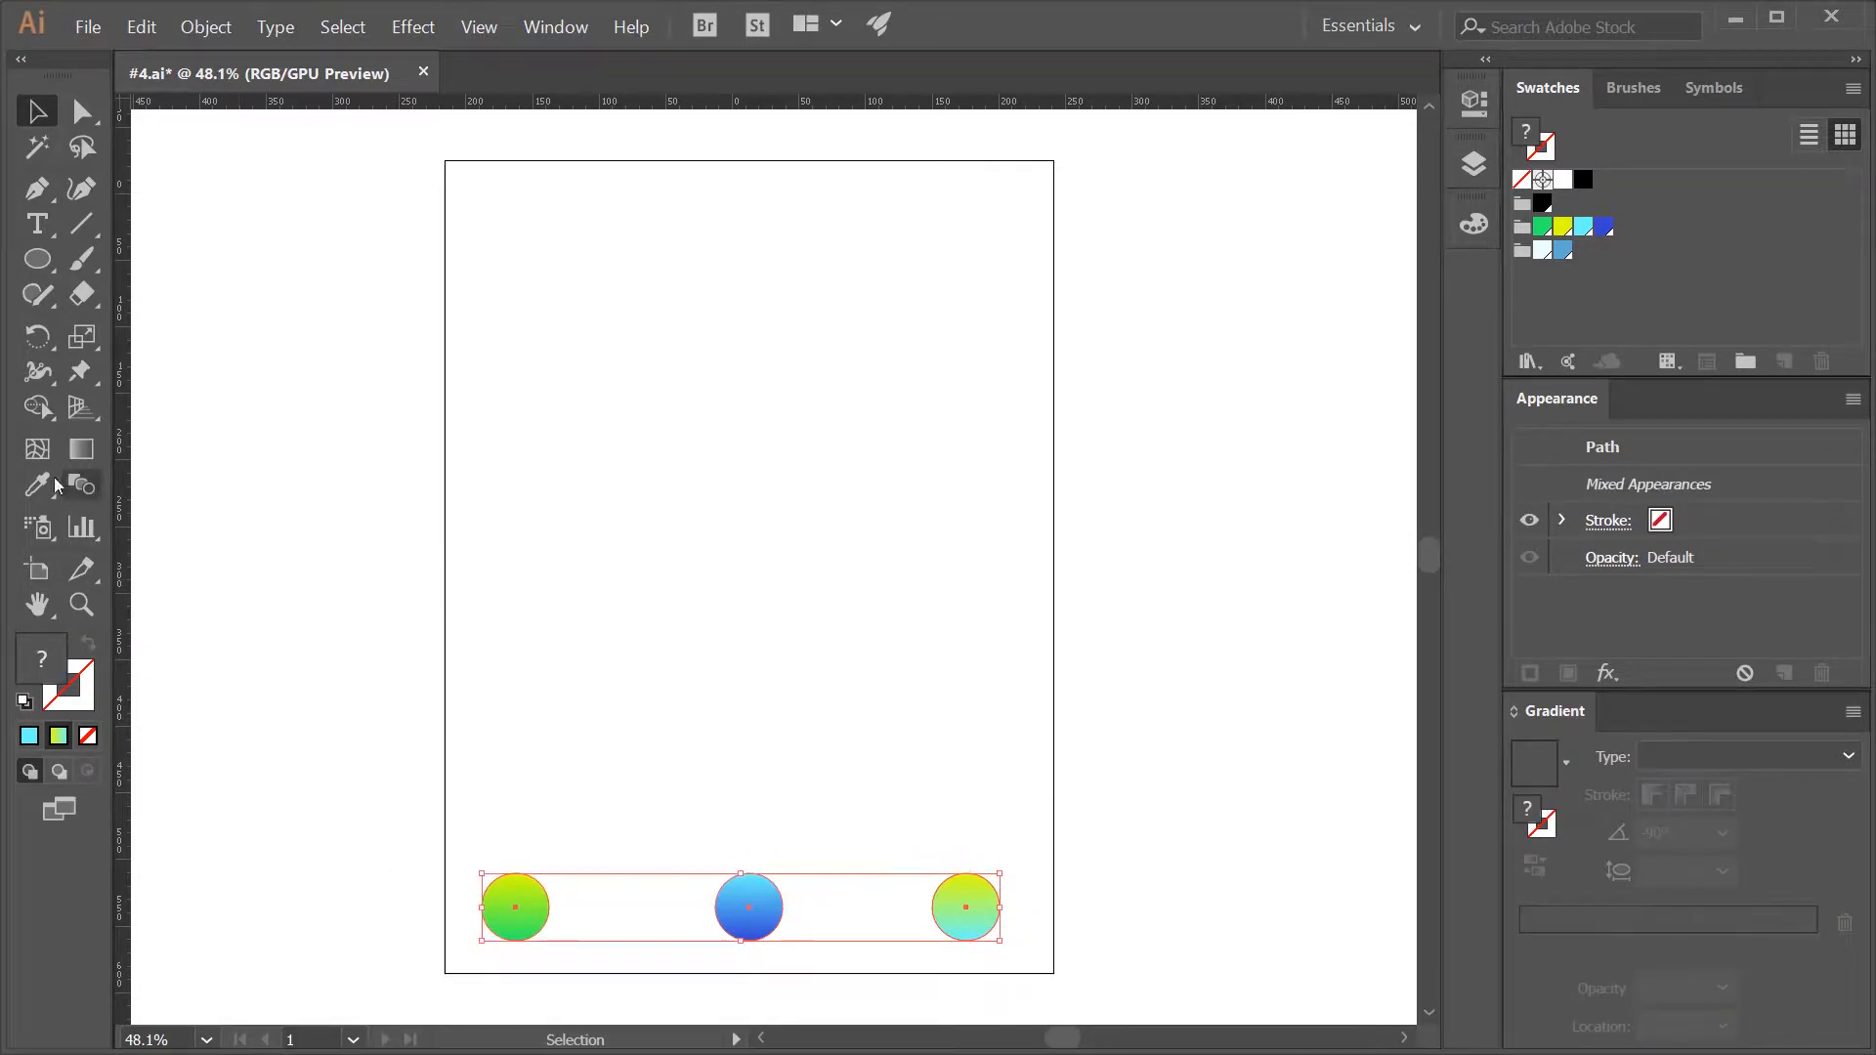
left_click(84, 486)
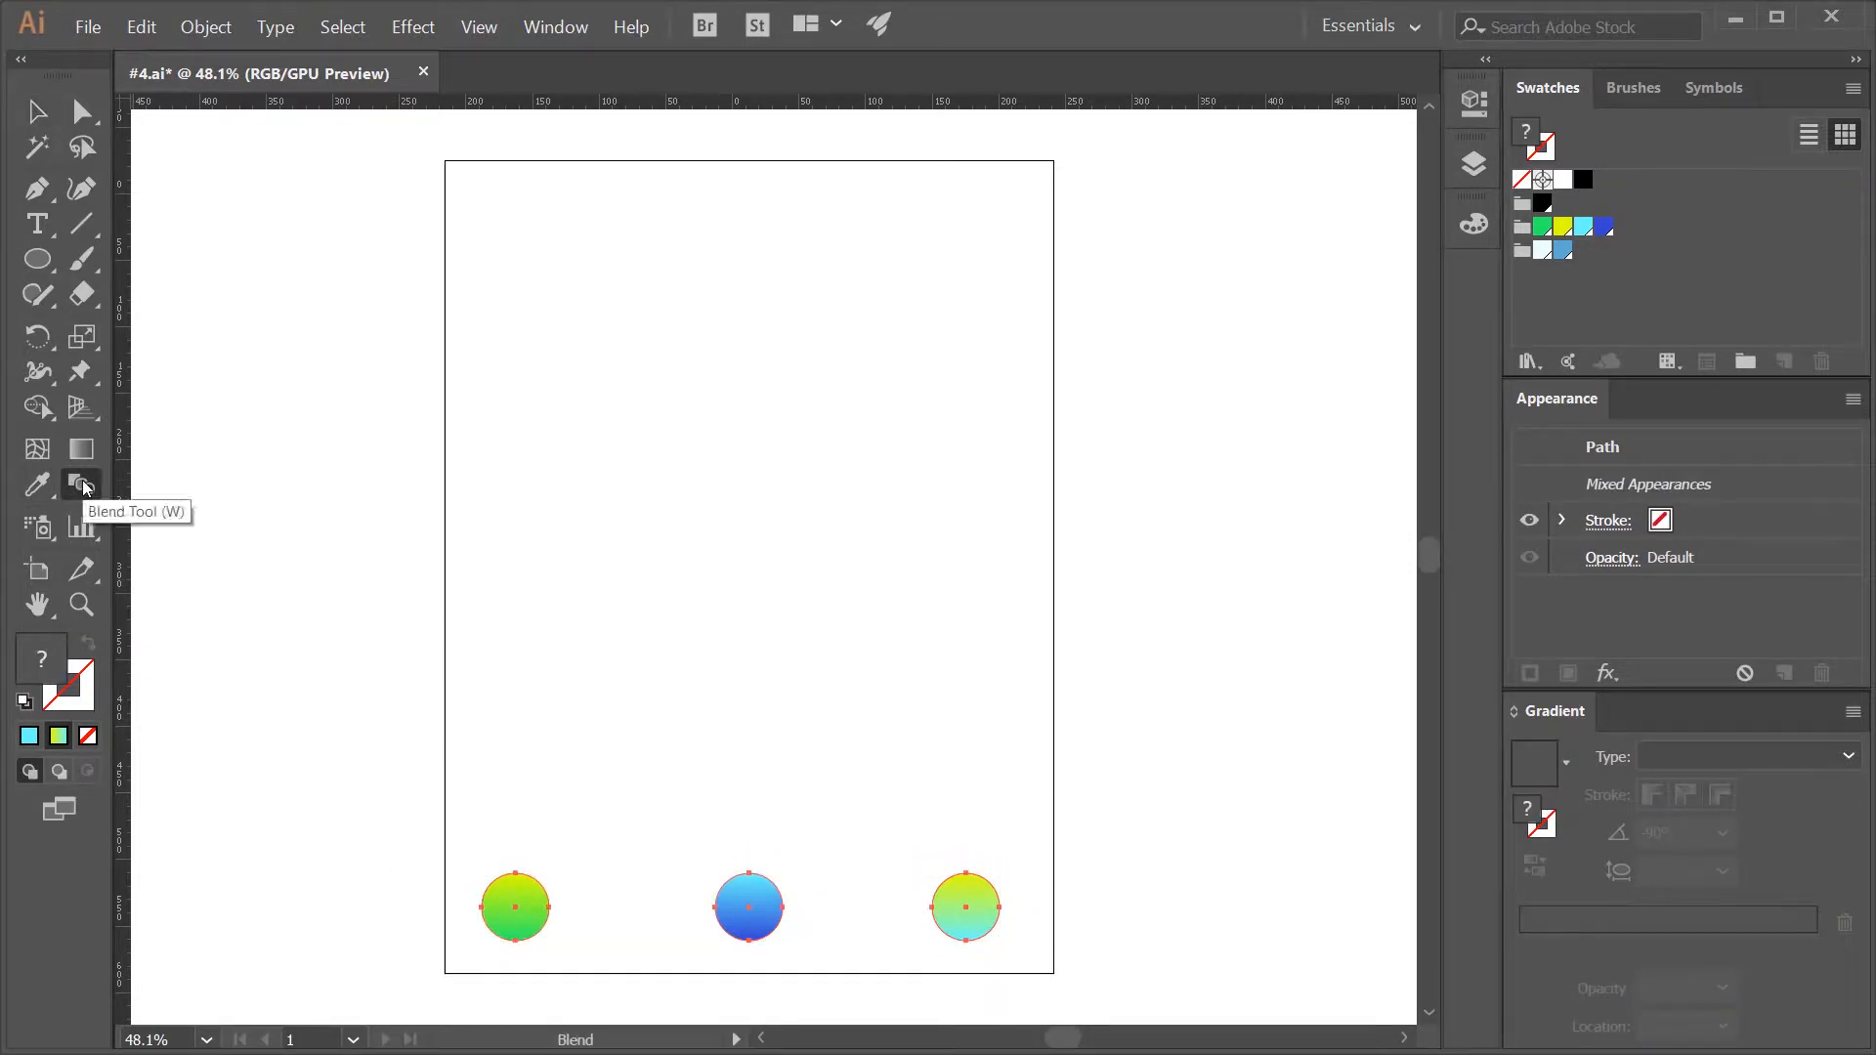
left_click(516, 909)
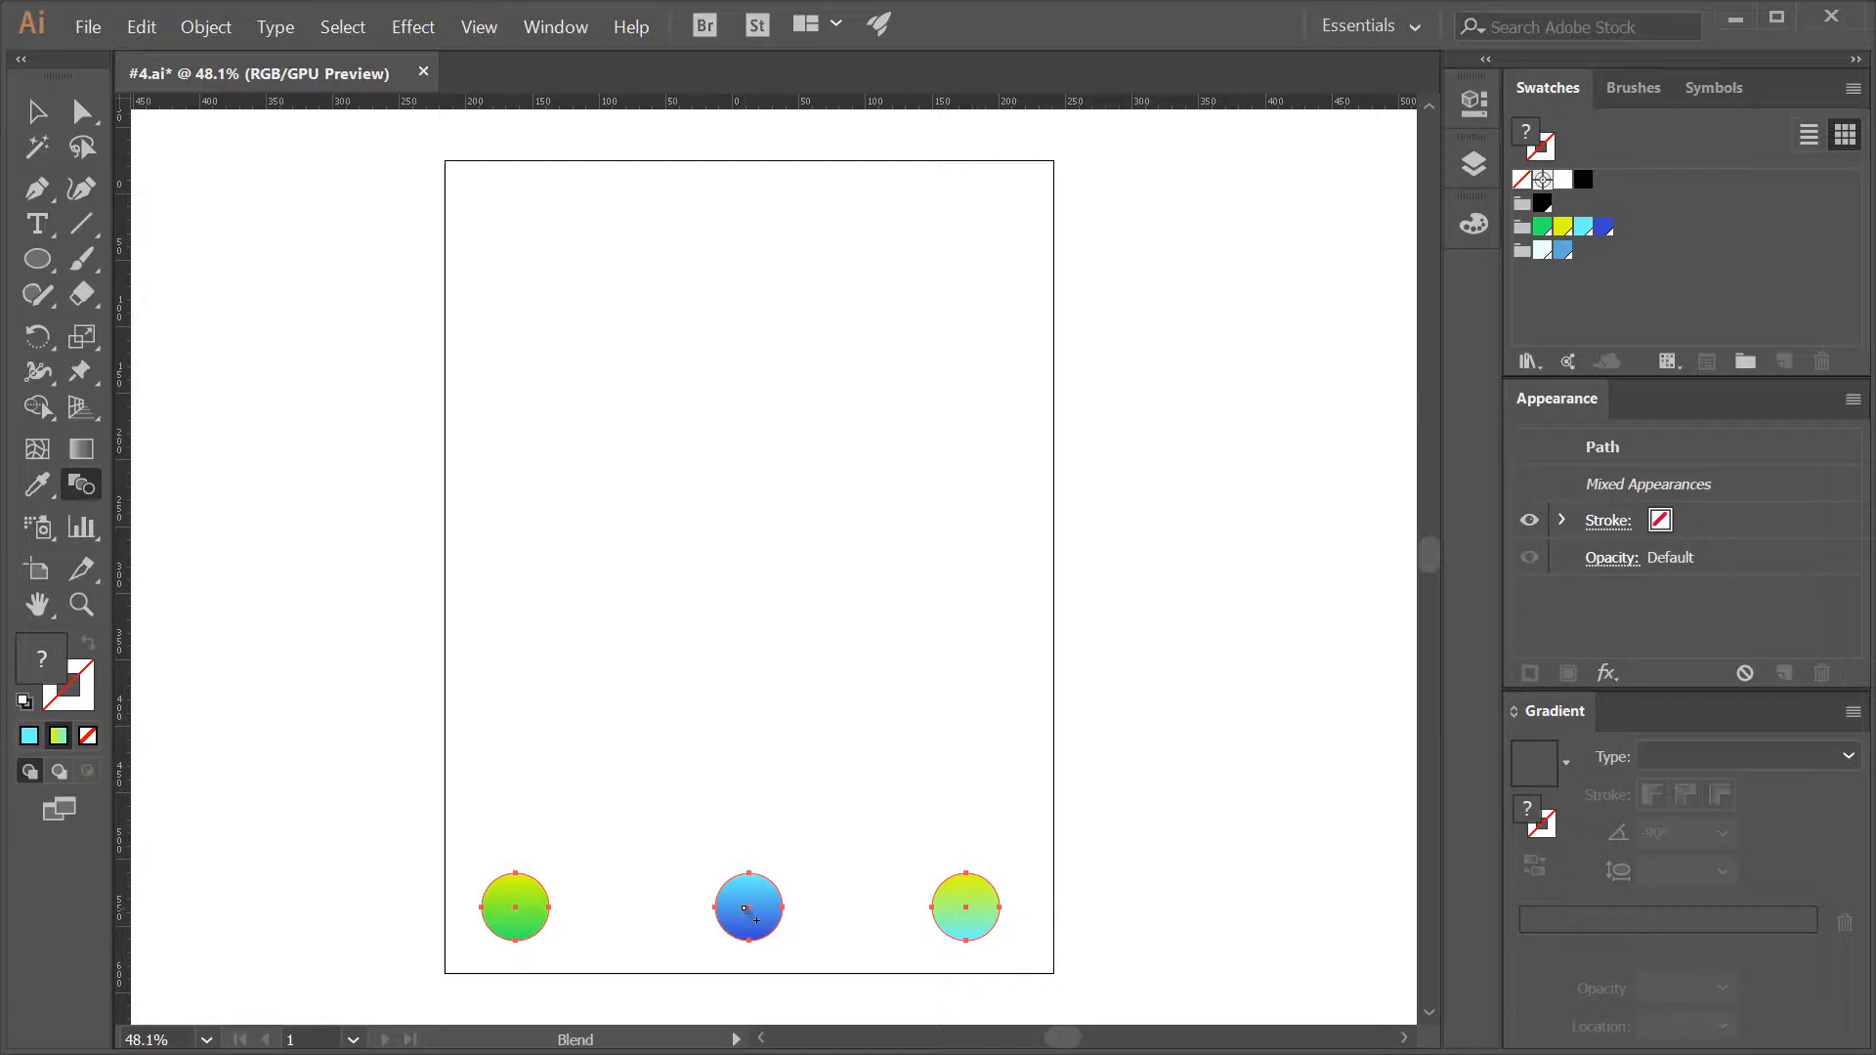
left_click(749, 909)
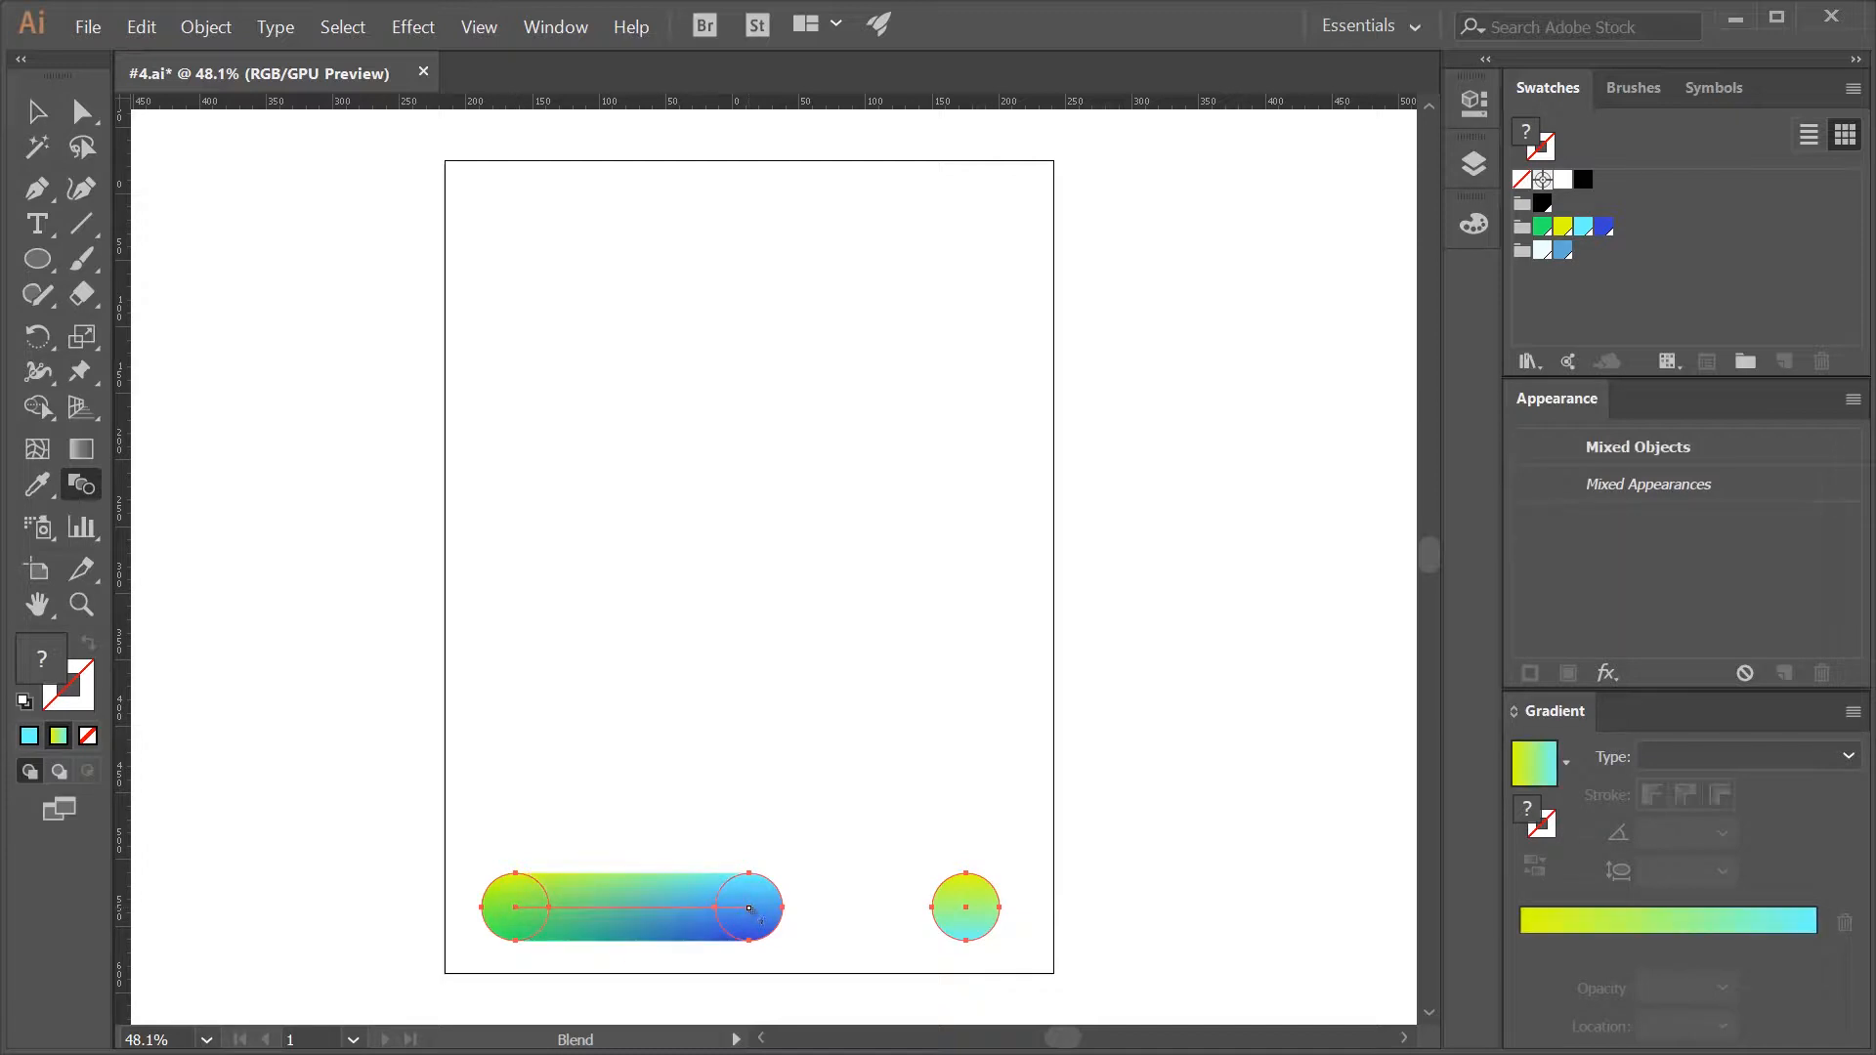
left_click(967, 908)
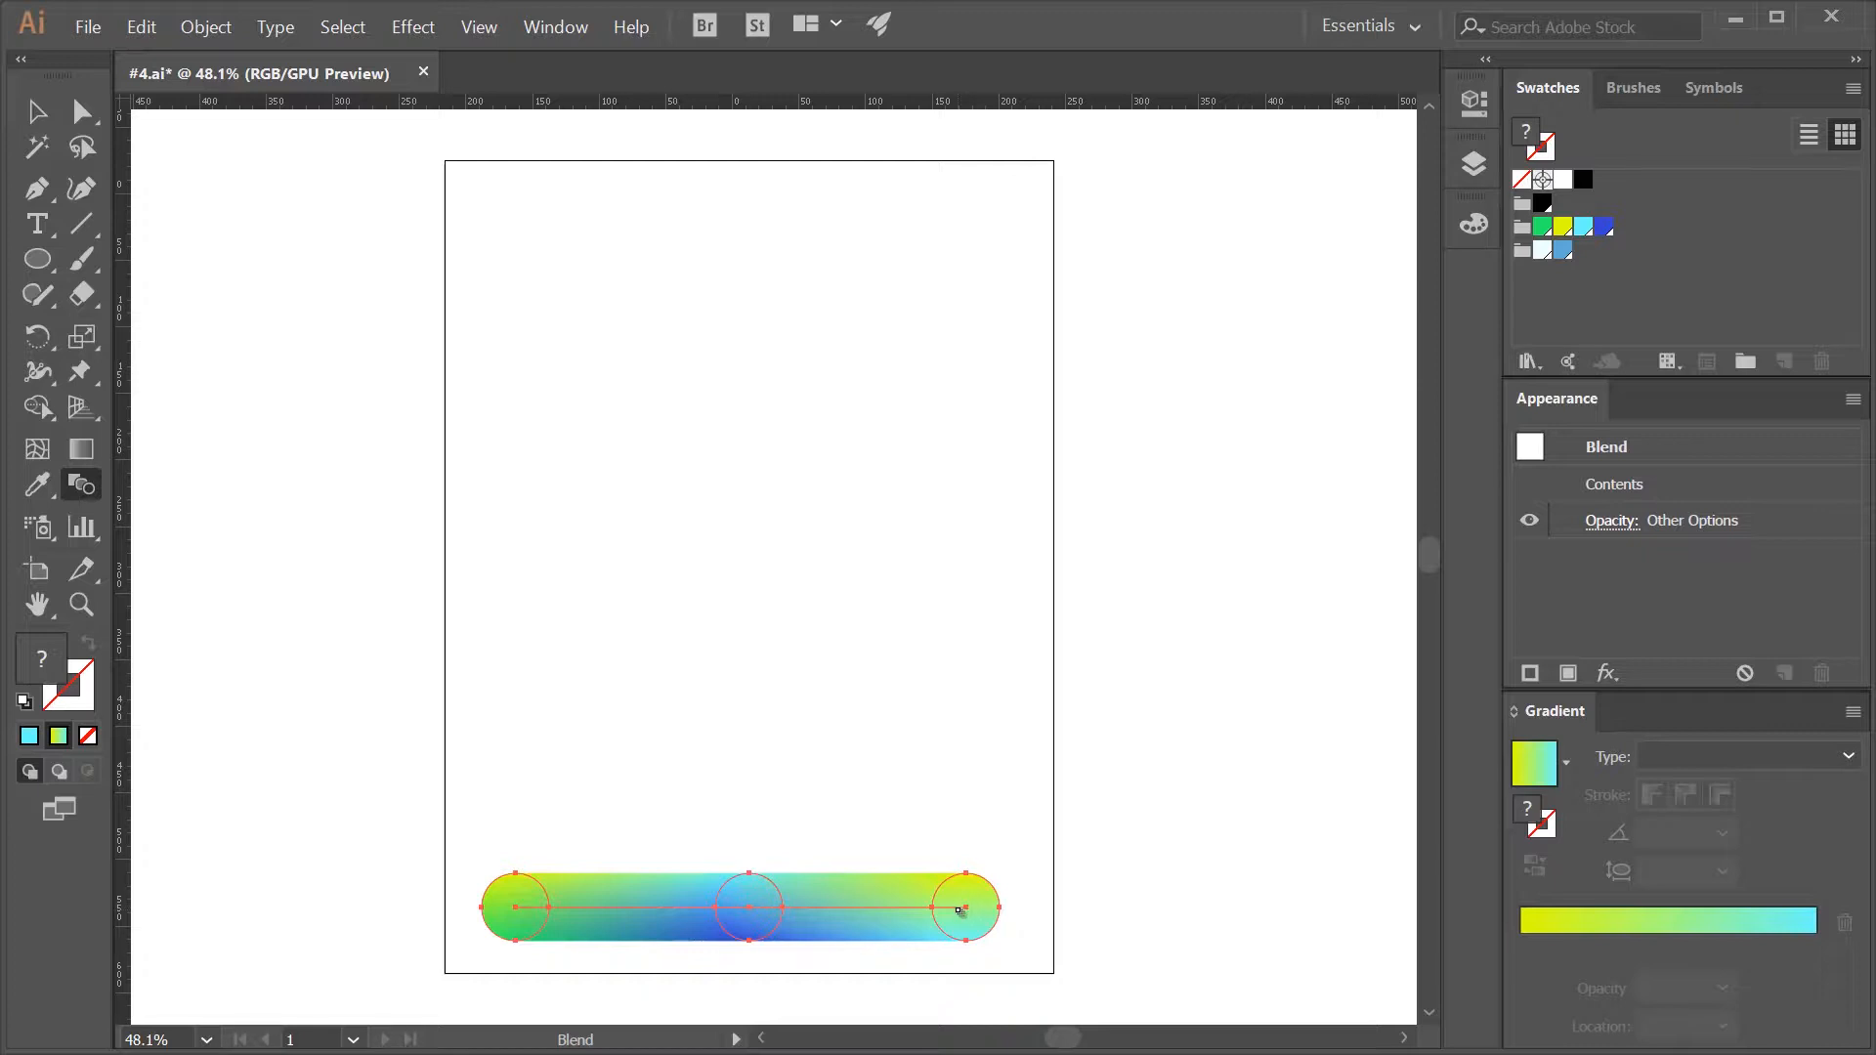
key("ctrl+shift+a")
- Draw an open wavy curve with the Pen tool across the middle of the artboard, using a black stroke and no fill
left_click(36, 192)
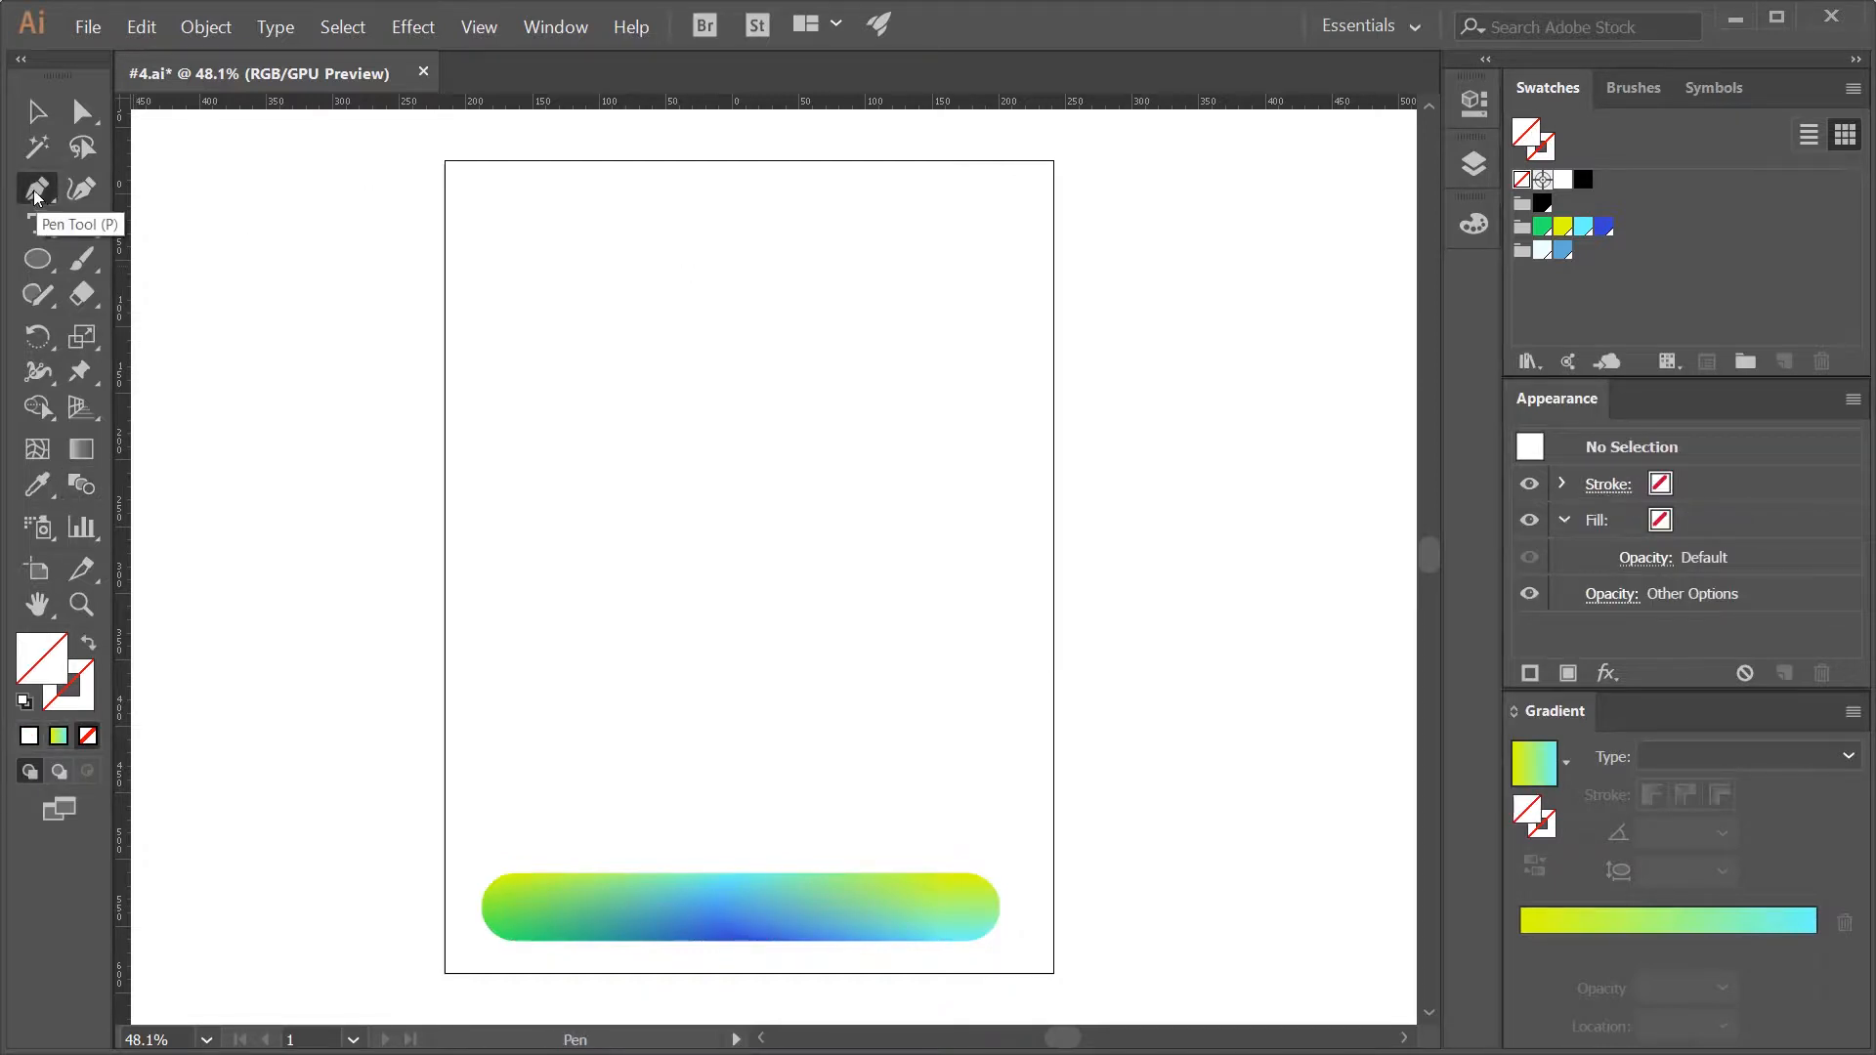
left_click(86, 684)
left_click(1541, 202)
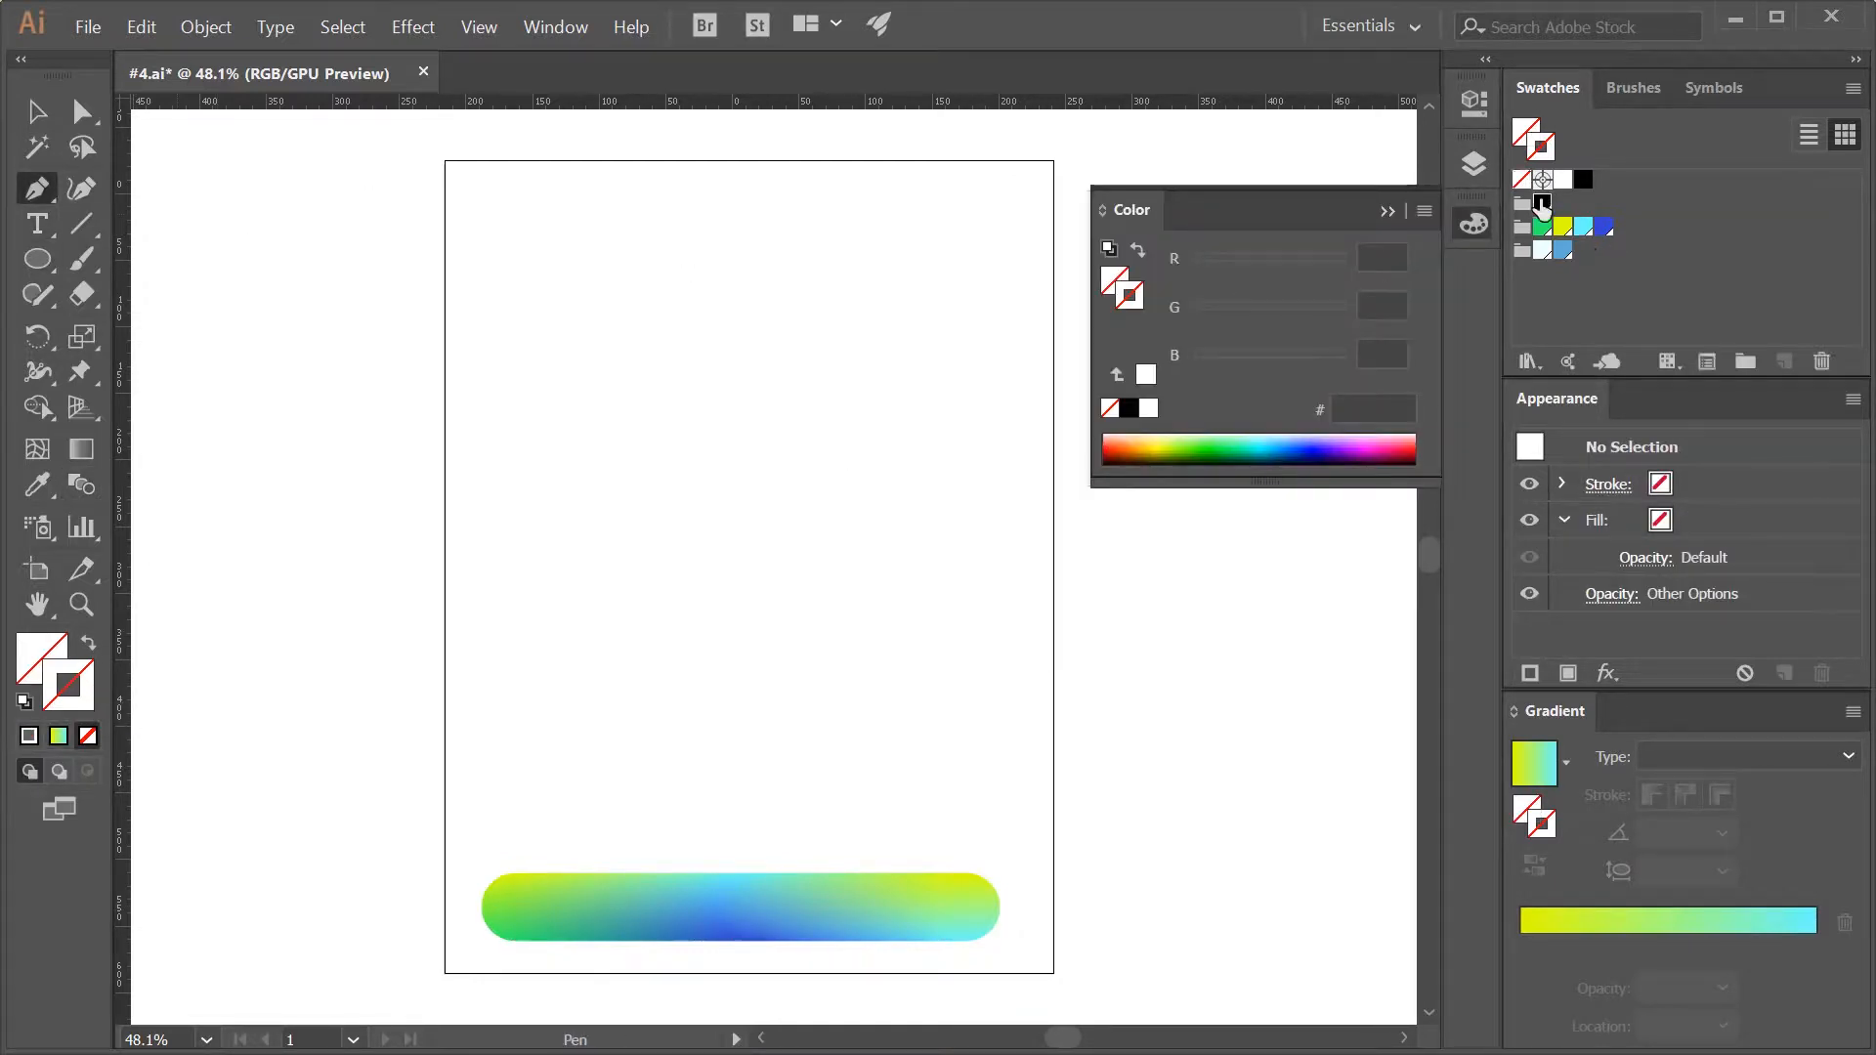
left_click(1387, 213)
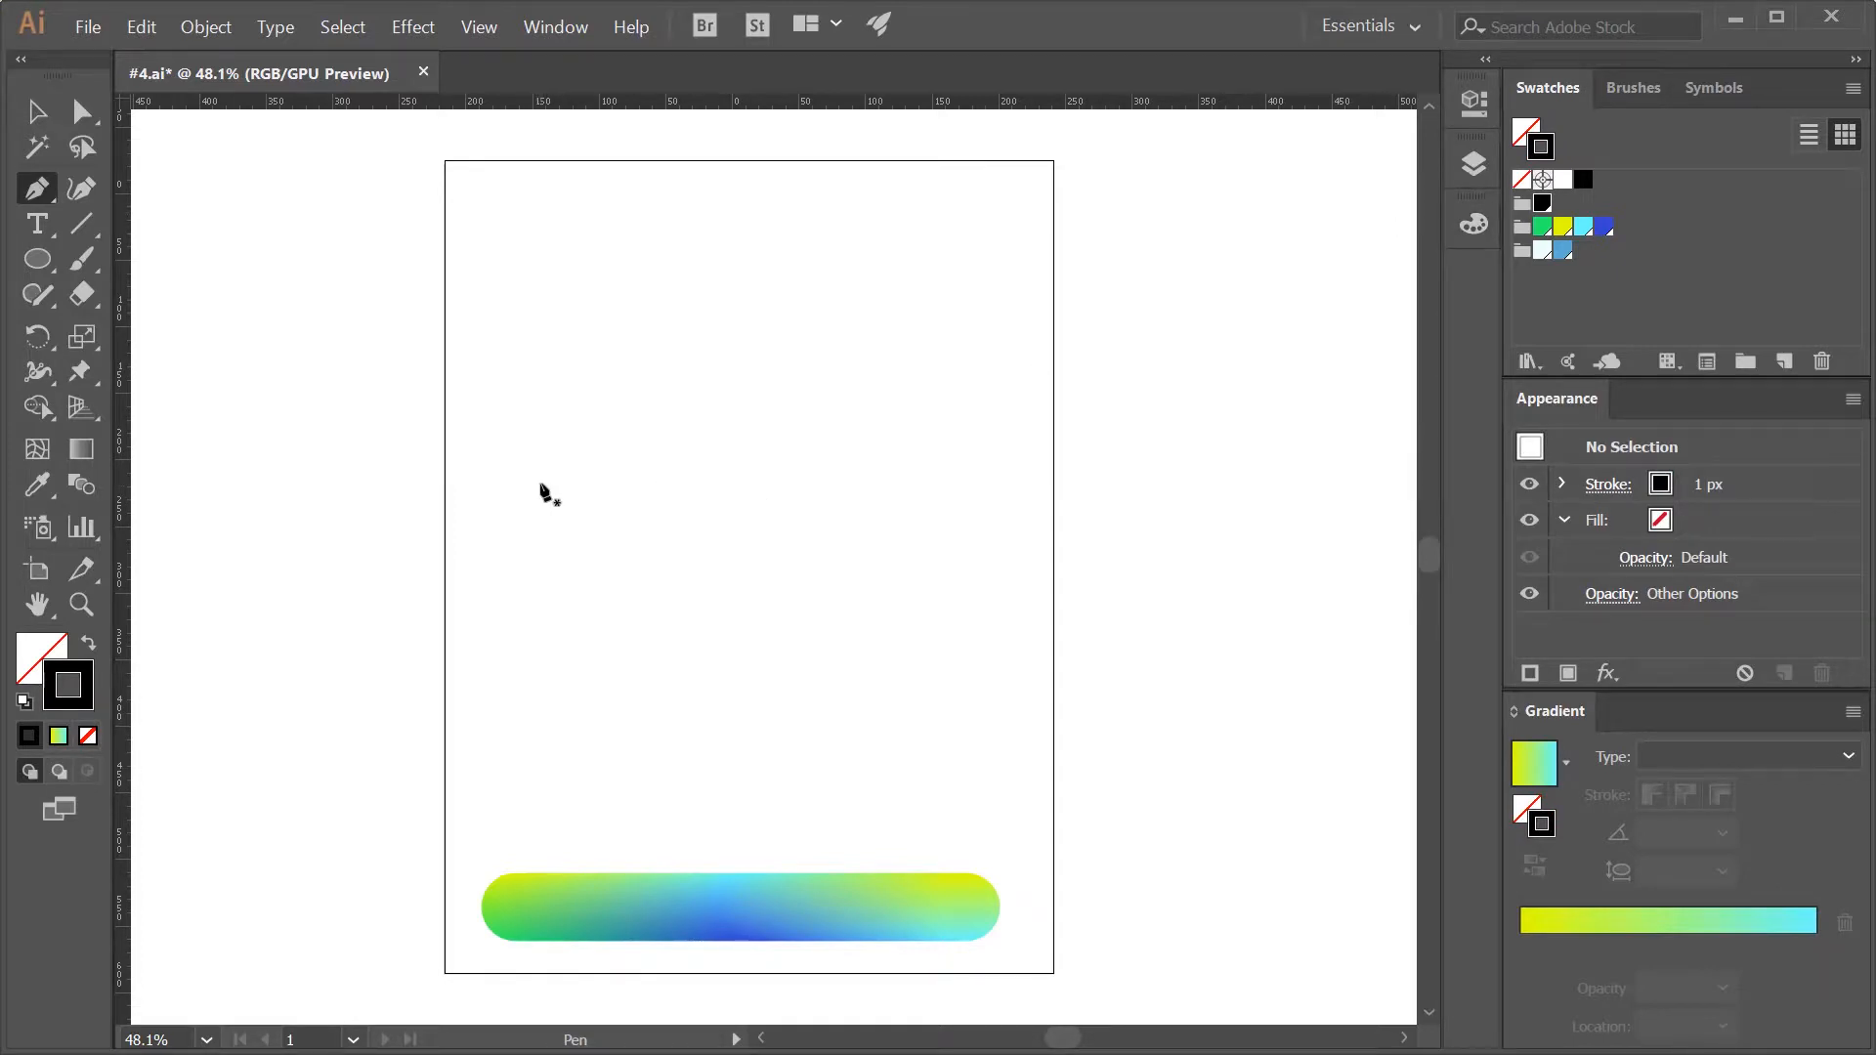
left_click_drag(549, 472, 597, 587)
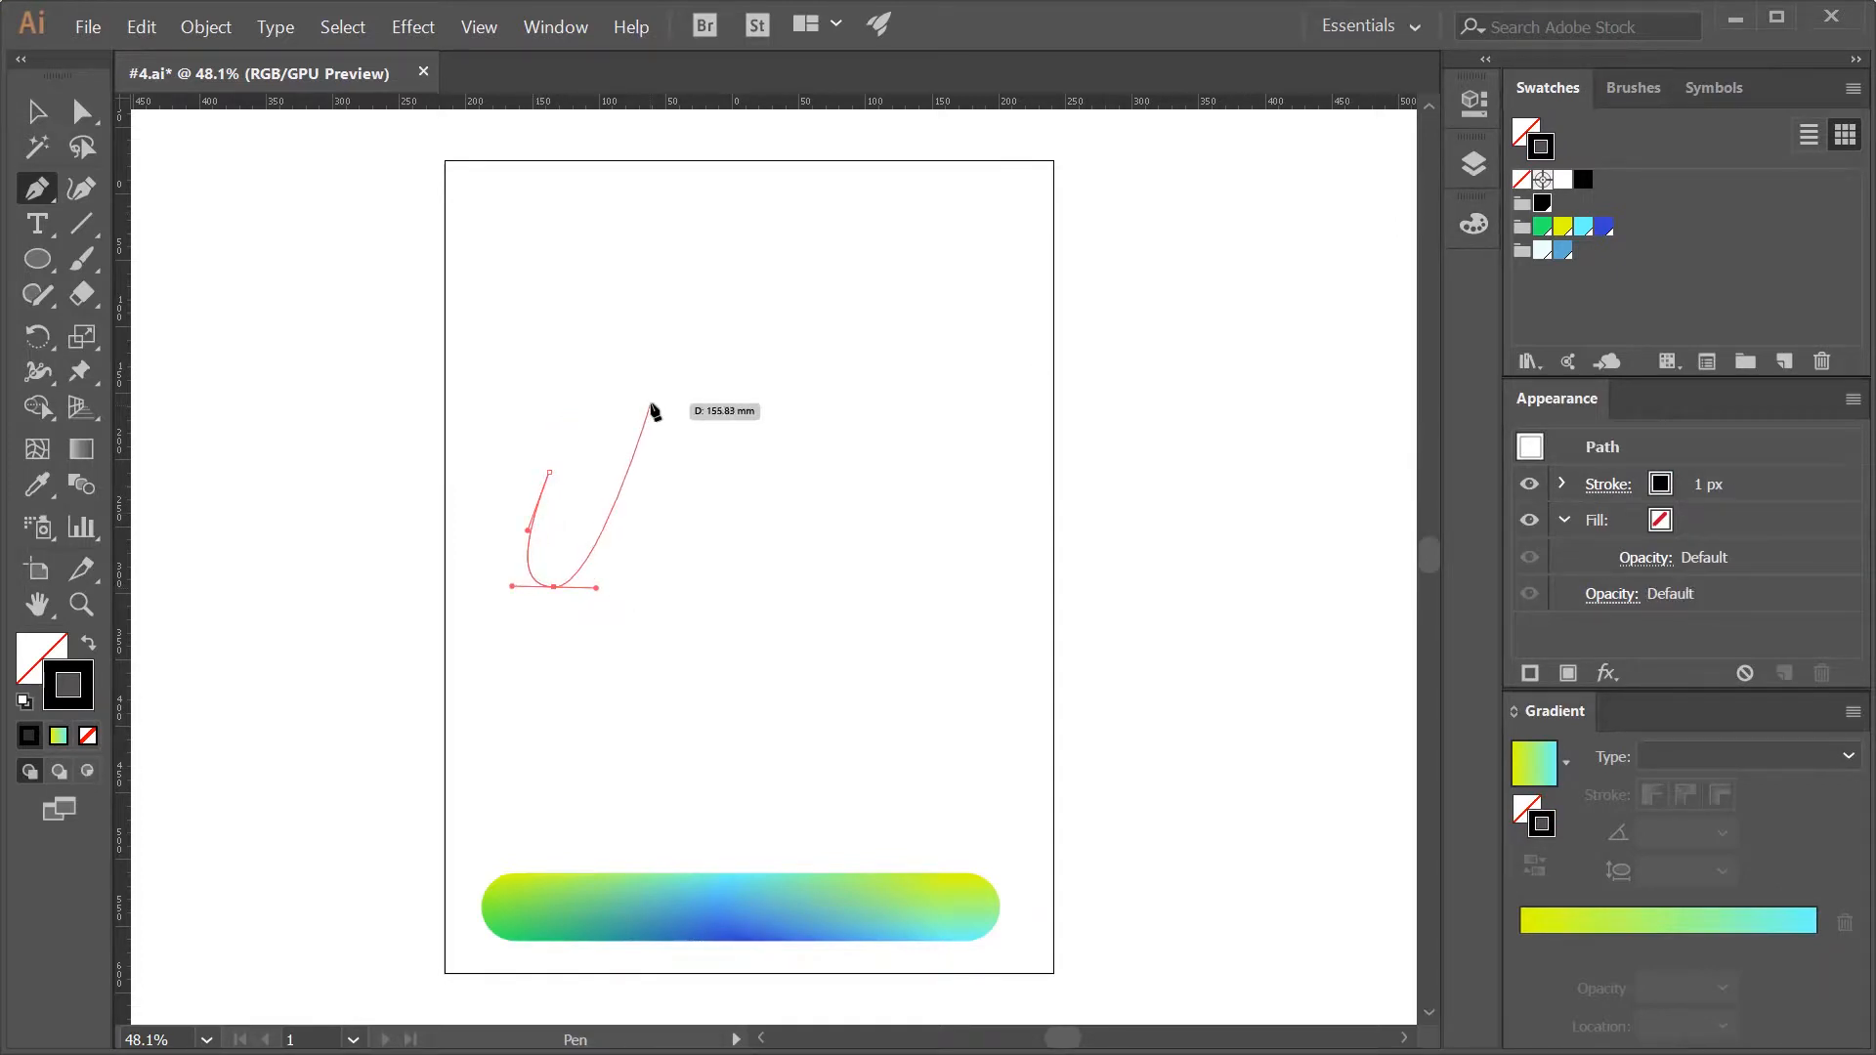
left_click_drag(672, 382, 723, 400)
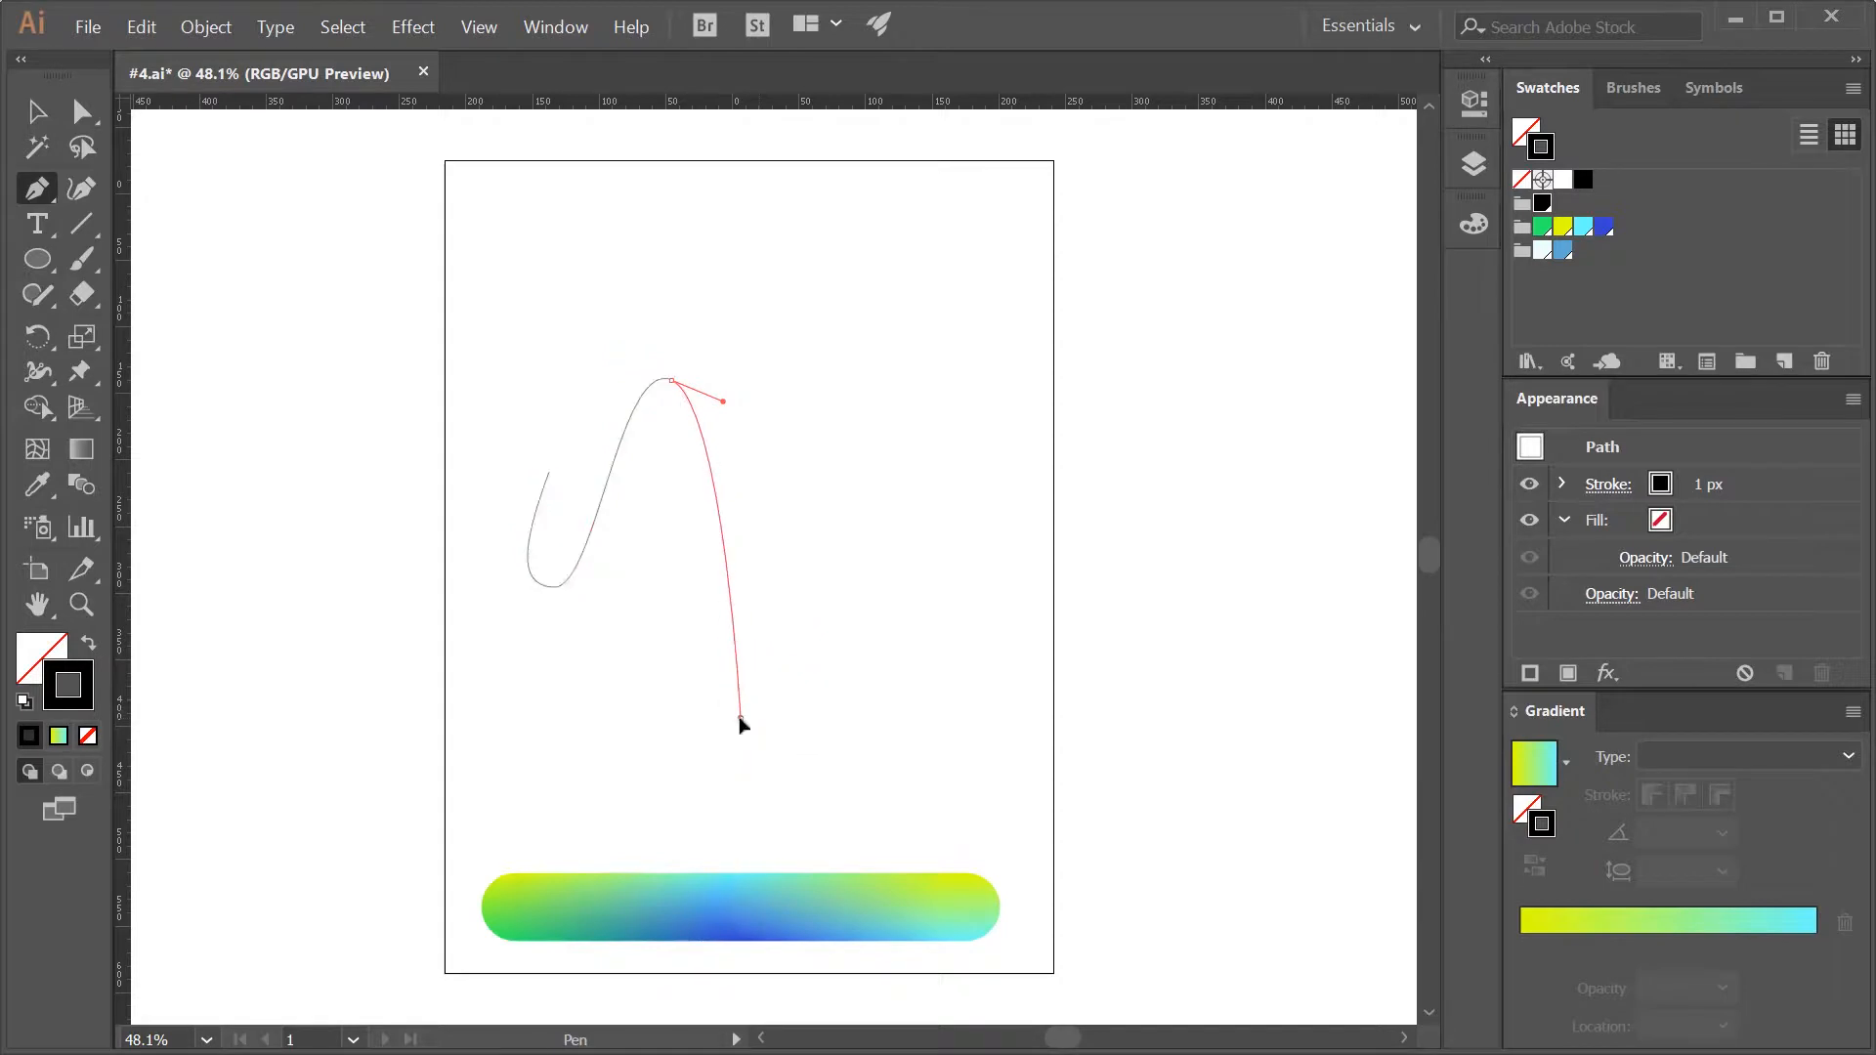
left_click_drag(740, 718, 919, 708)
left_click_drag(788, 503, 875, 487)
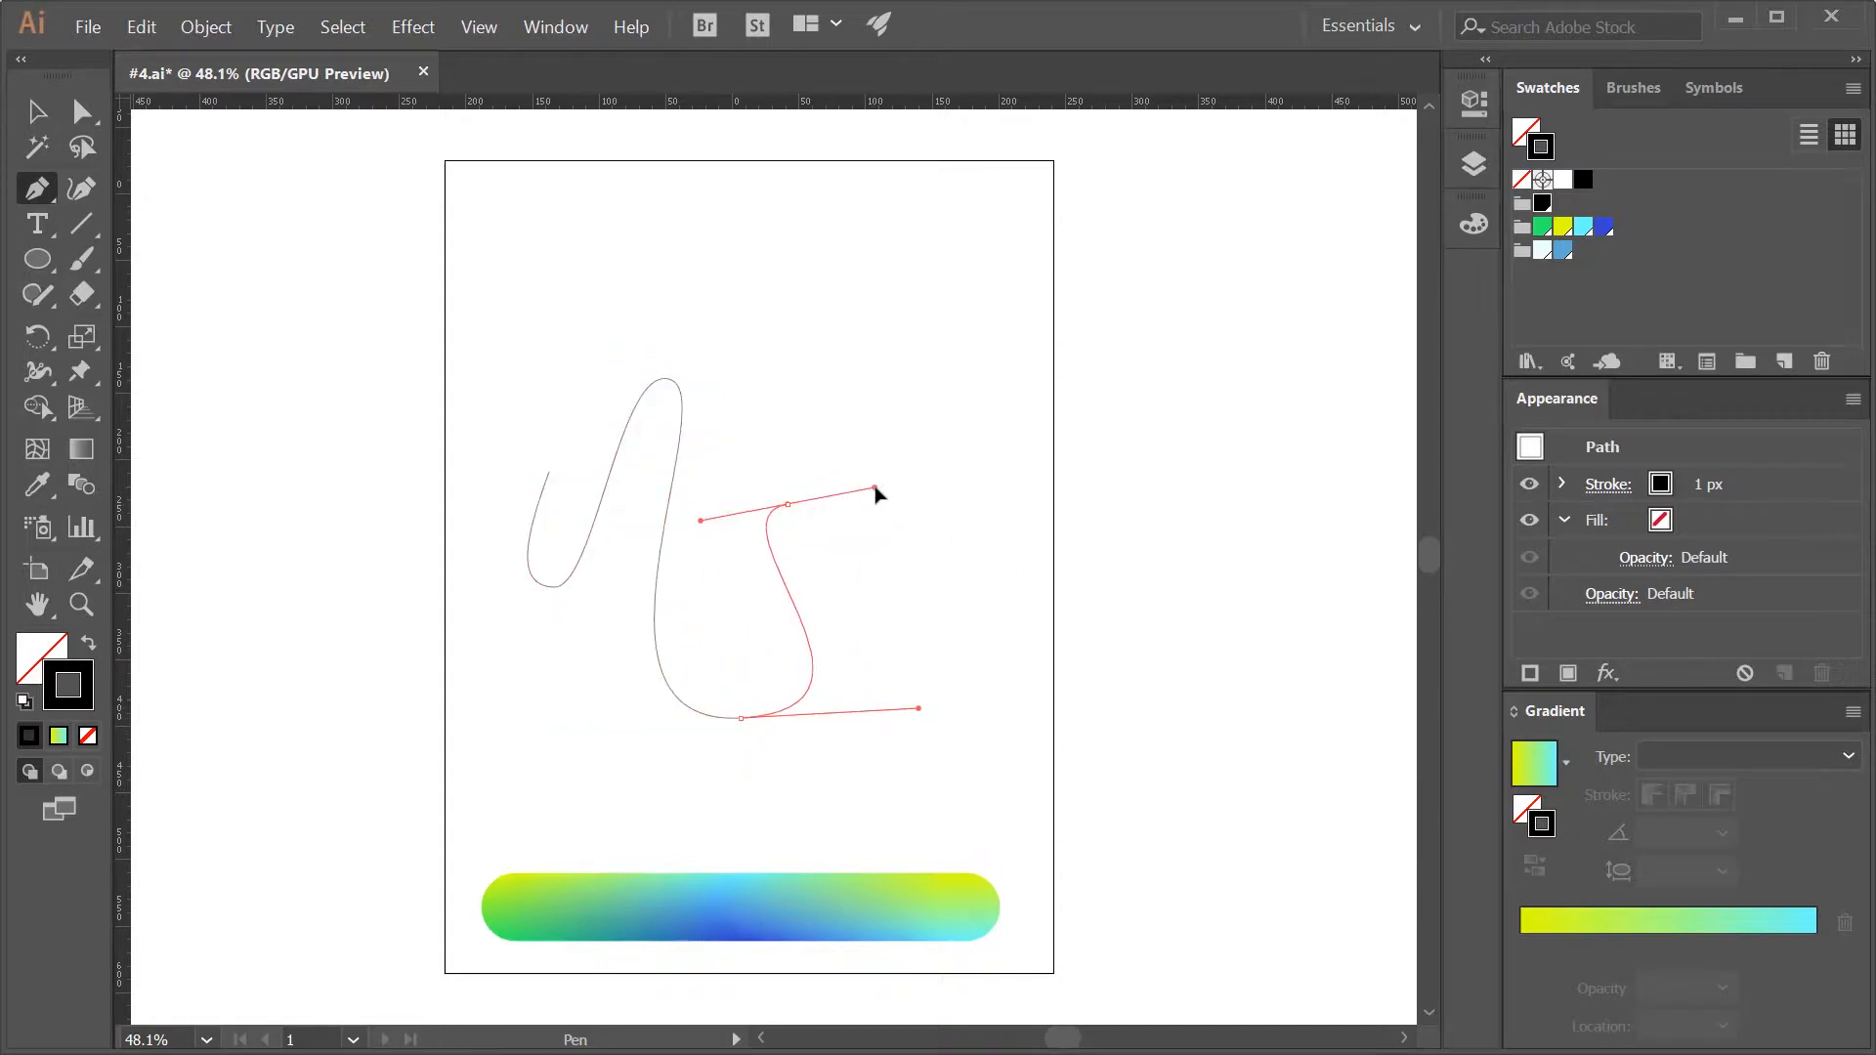
left_click_drag(905, 566, 970, 615)
- Replace the spine of the gradient circle blend with the wavy path drawn on the artboard
key("v")
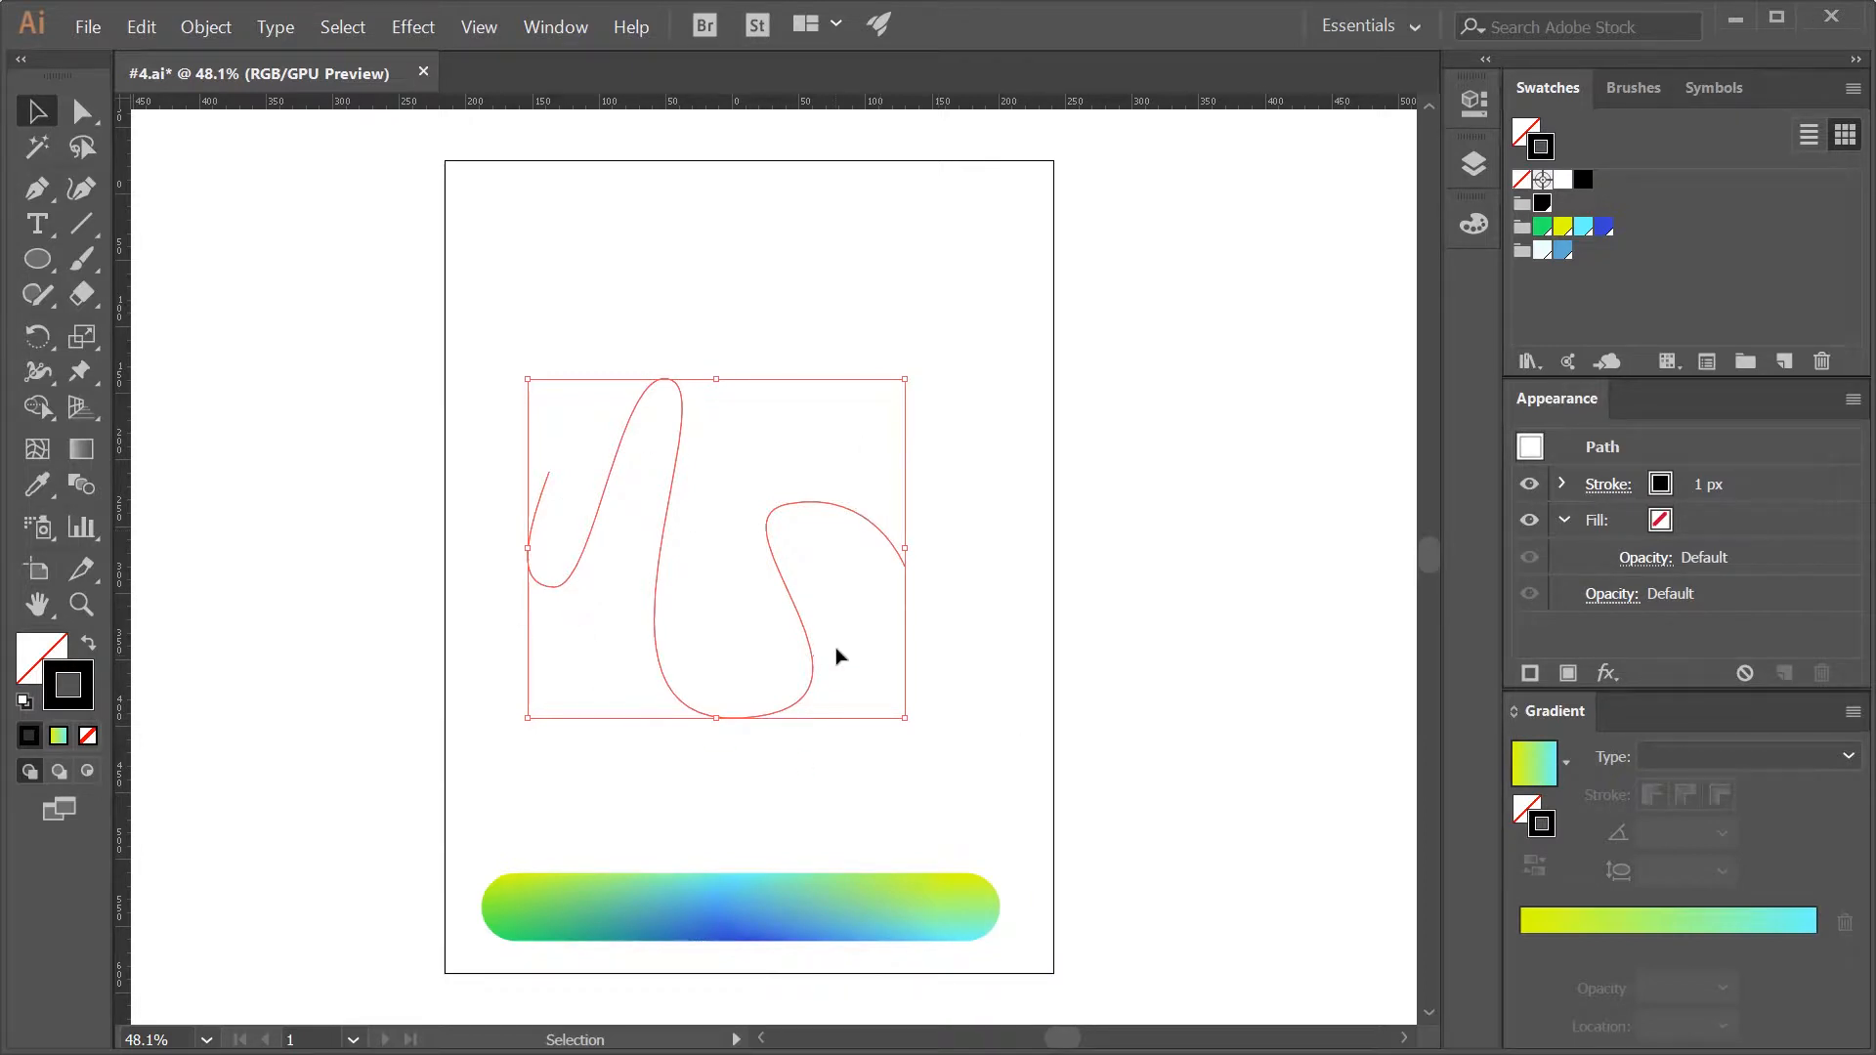
left_click_drag(493, 277, 1037, 968)
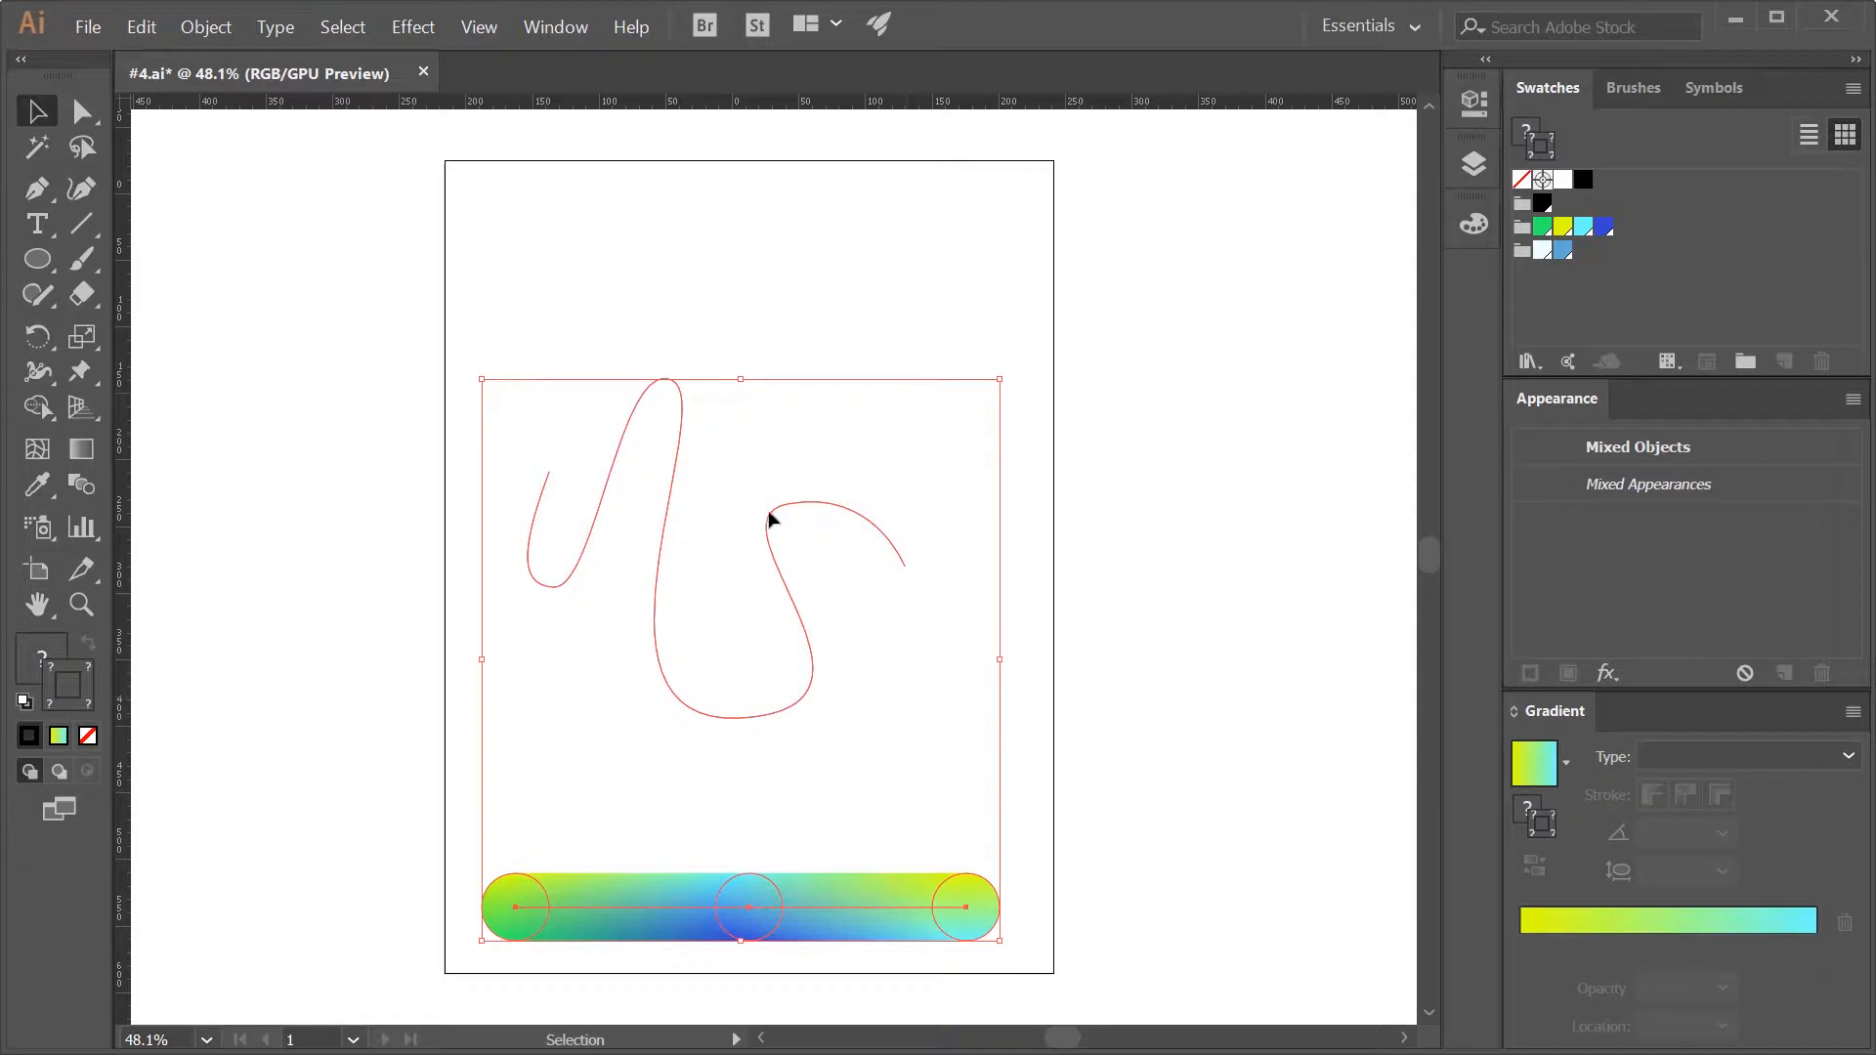
left_click(202, 40)
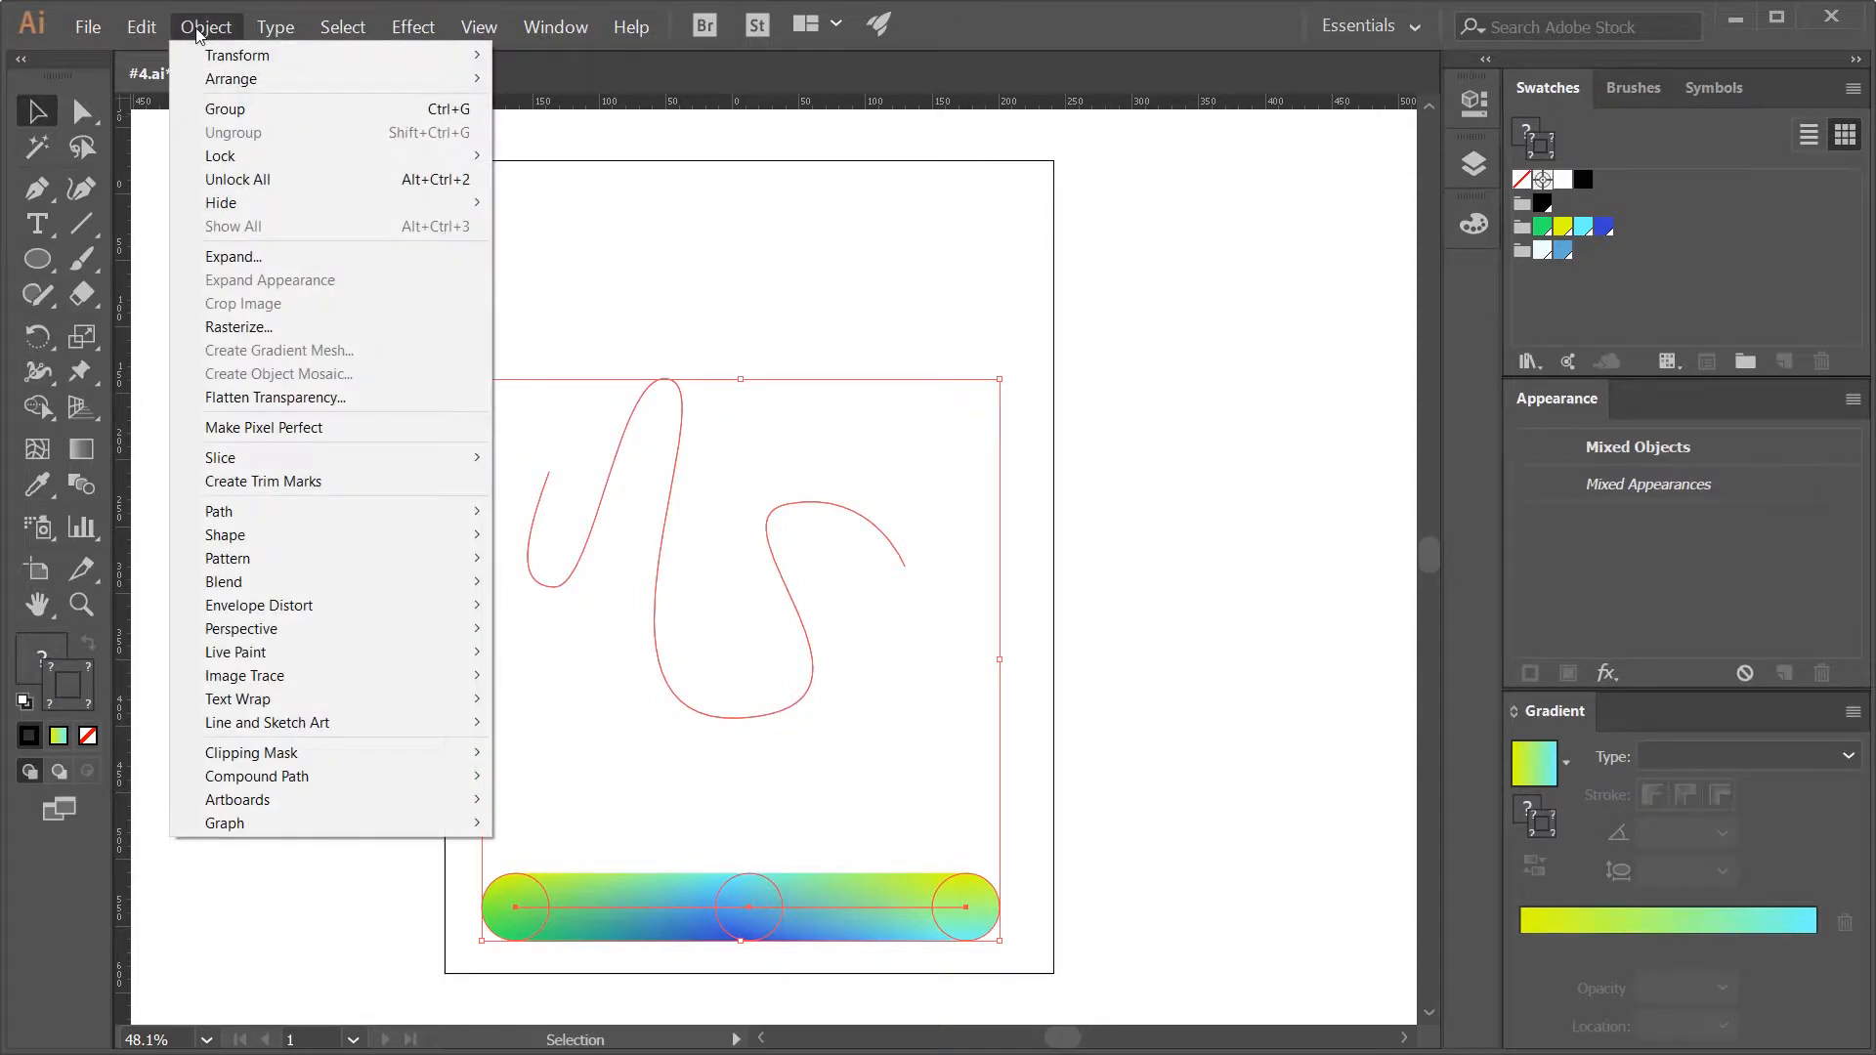
mouse_move(252, 586)
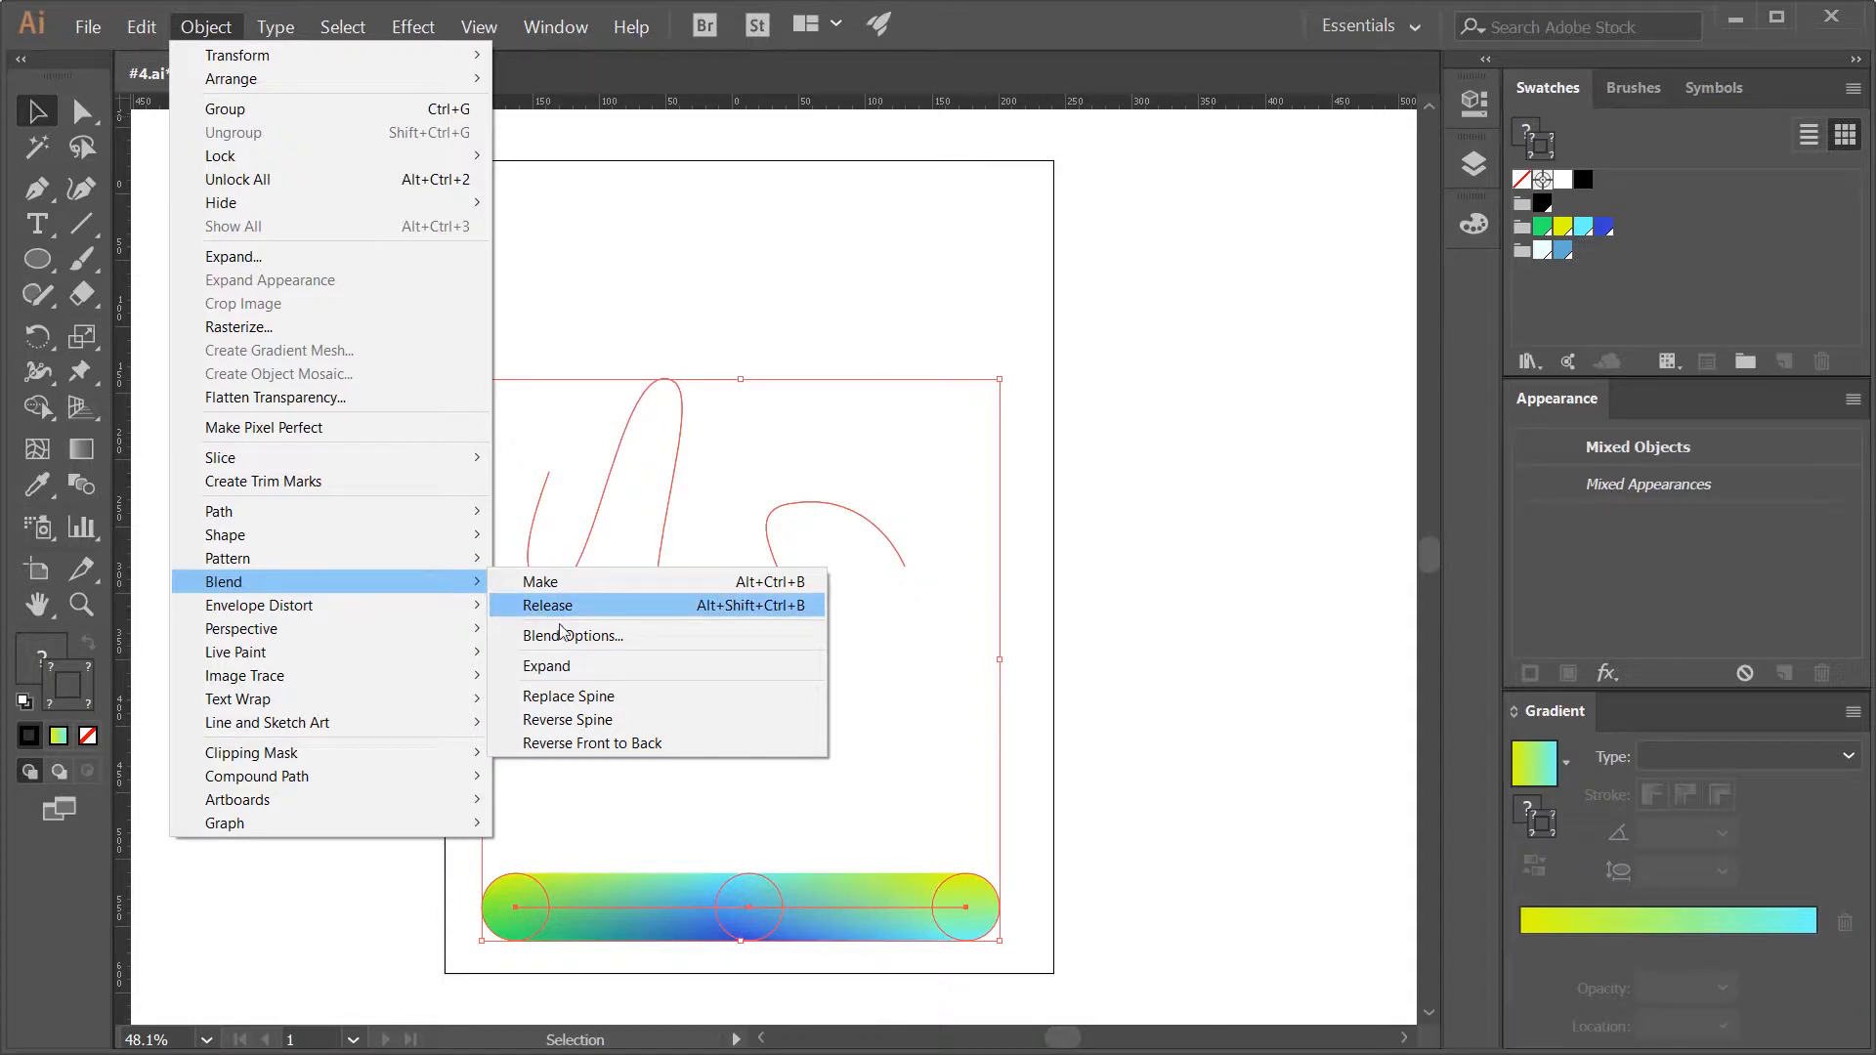
left_click(589, 696)
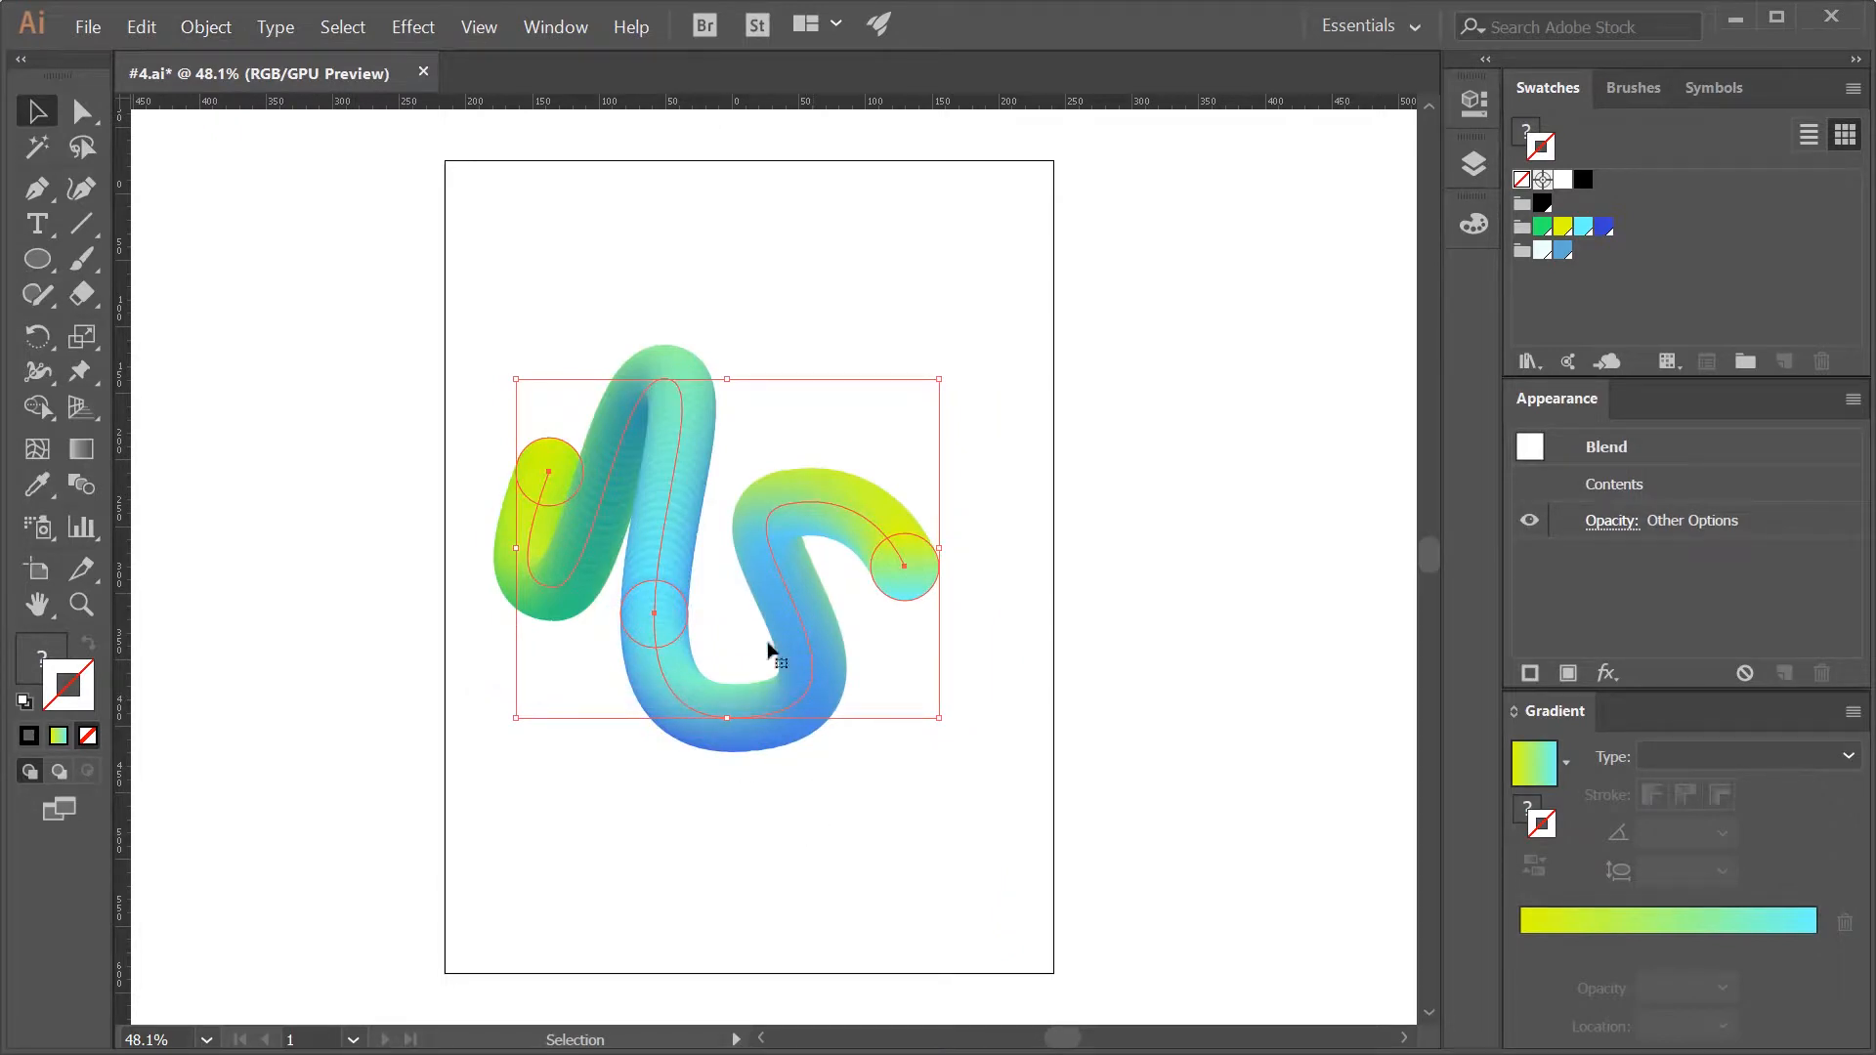
- Set the wavy blend's spacing to 300 specified steps in the Blend Options
double_click(82, 487)
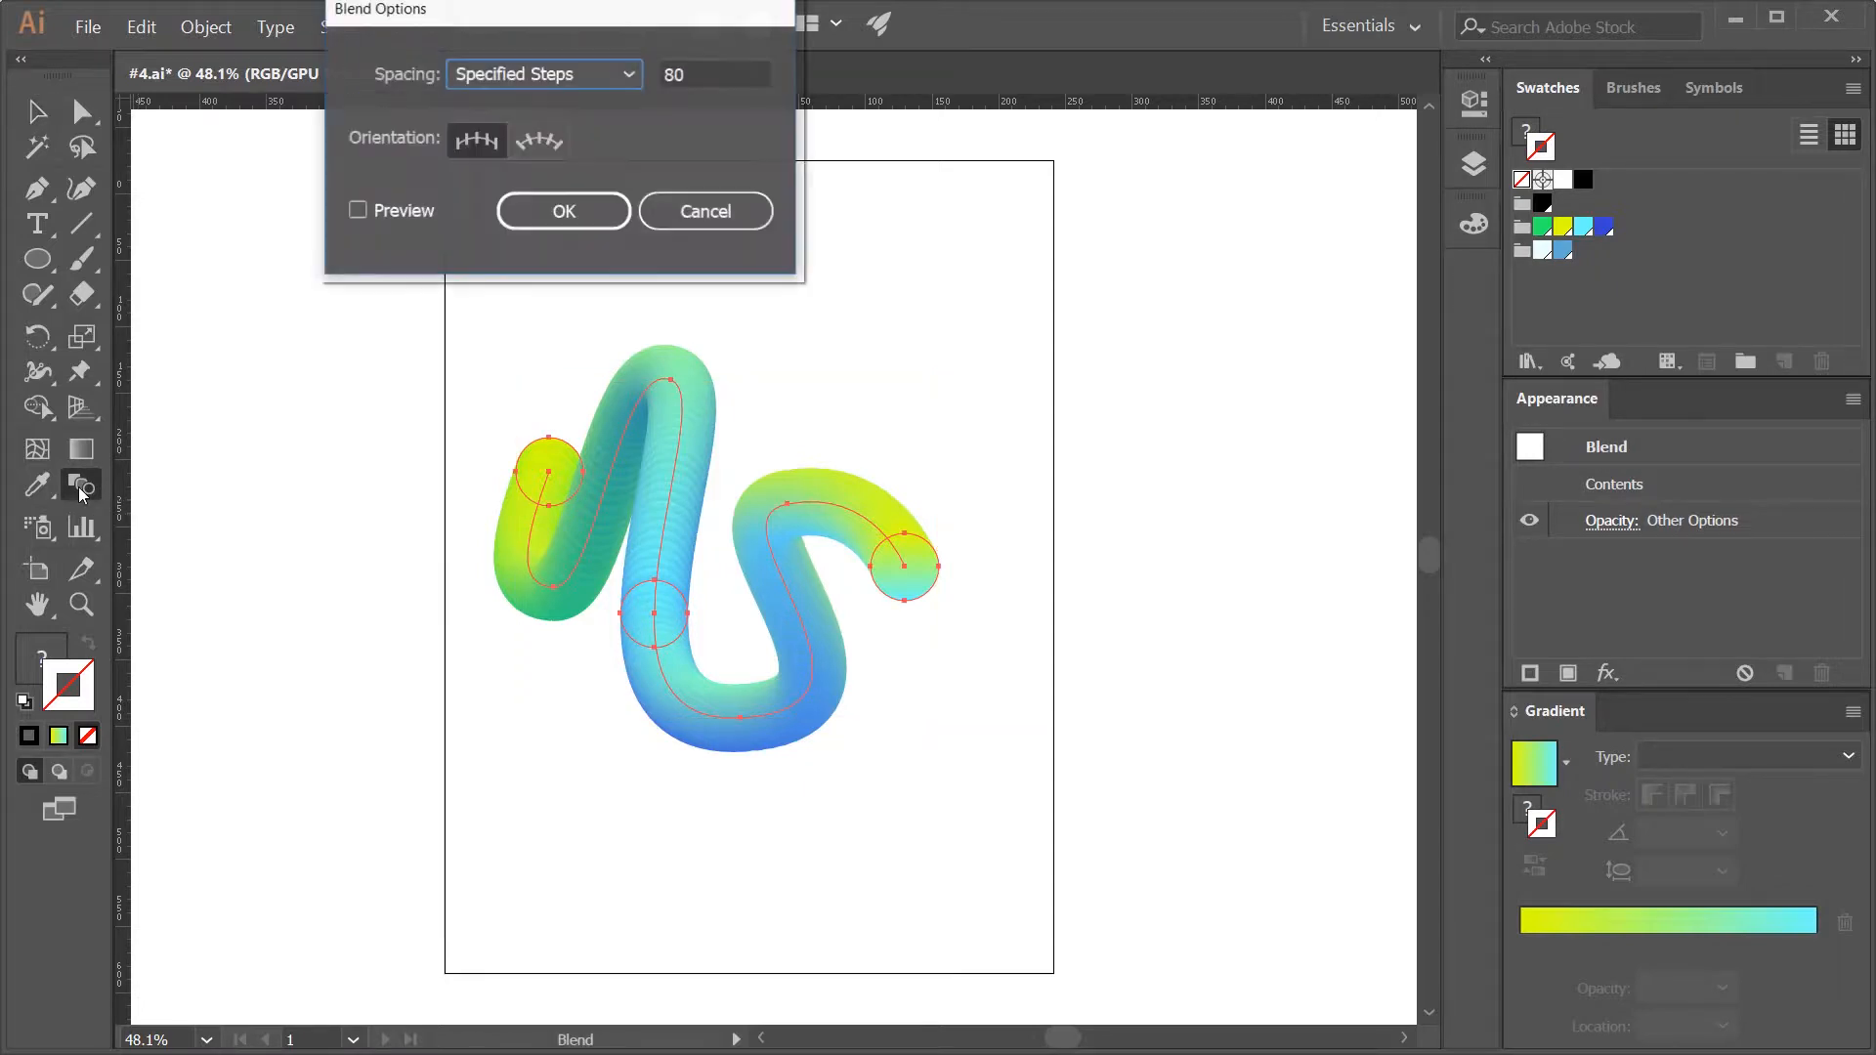
left_click_drag(587, 7, 498, 264)
key("Tab")
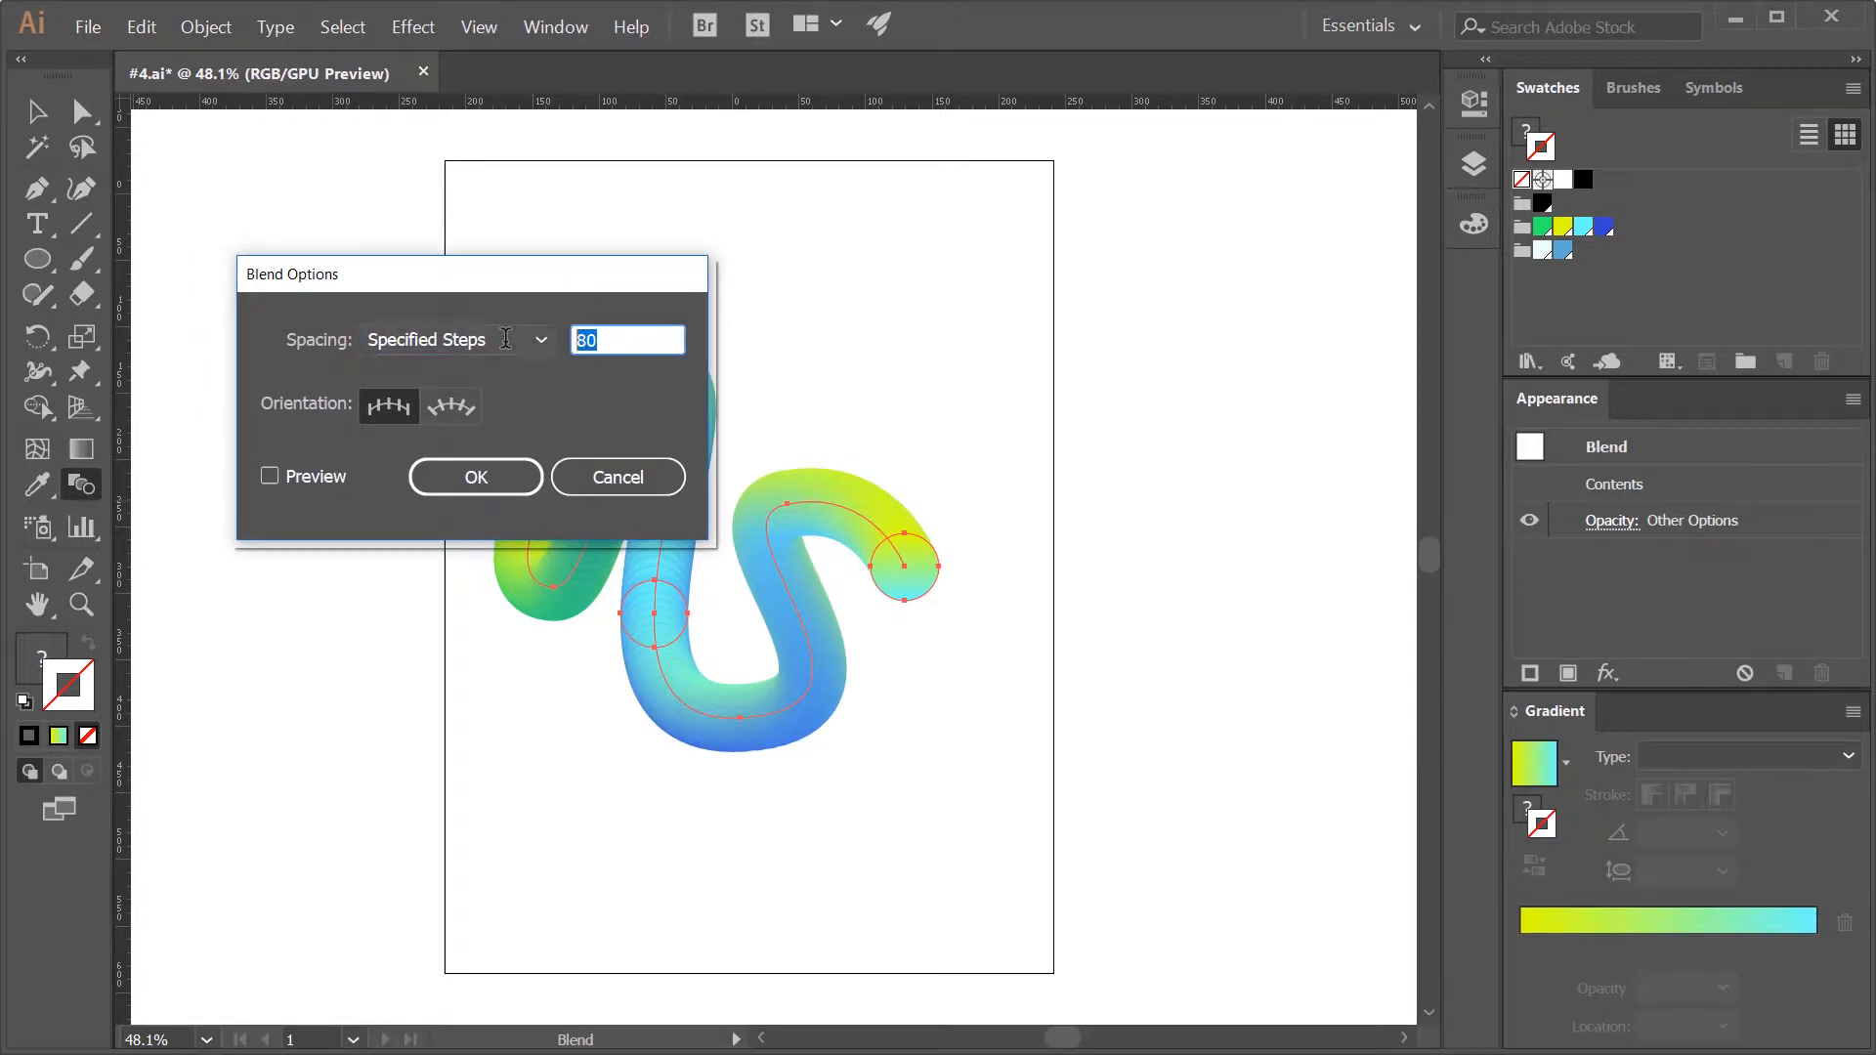
type("300")
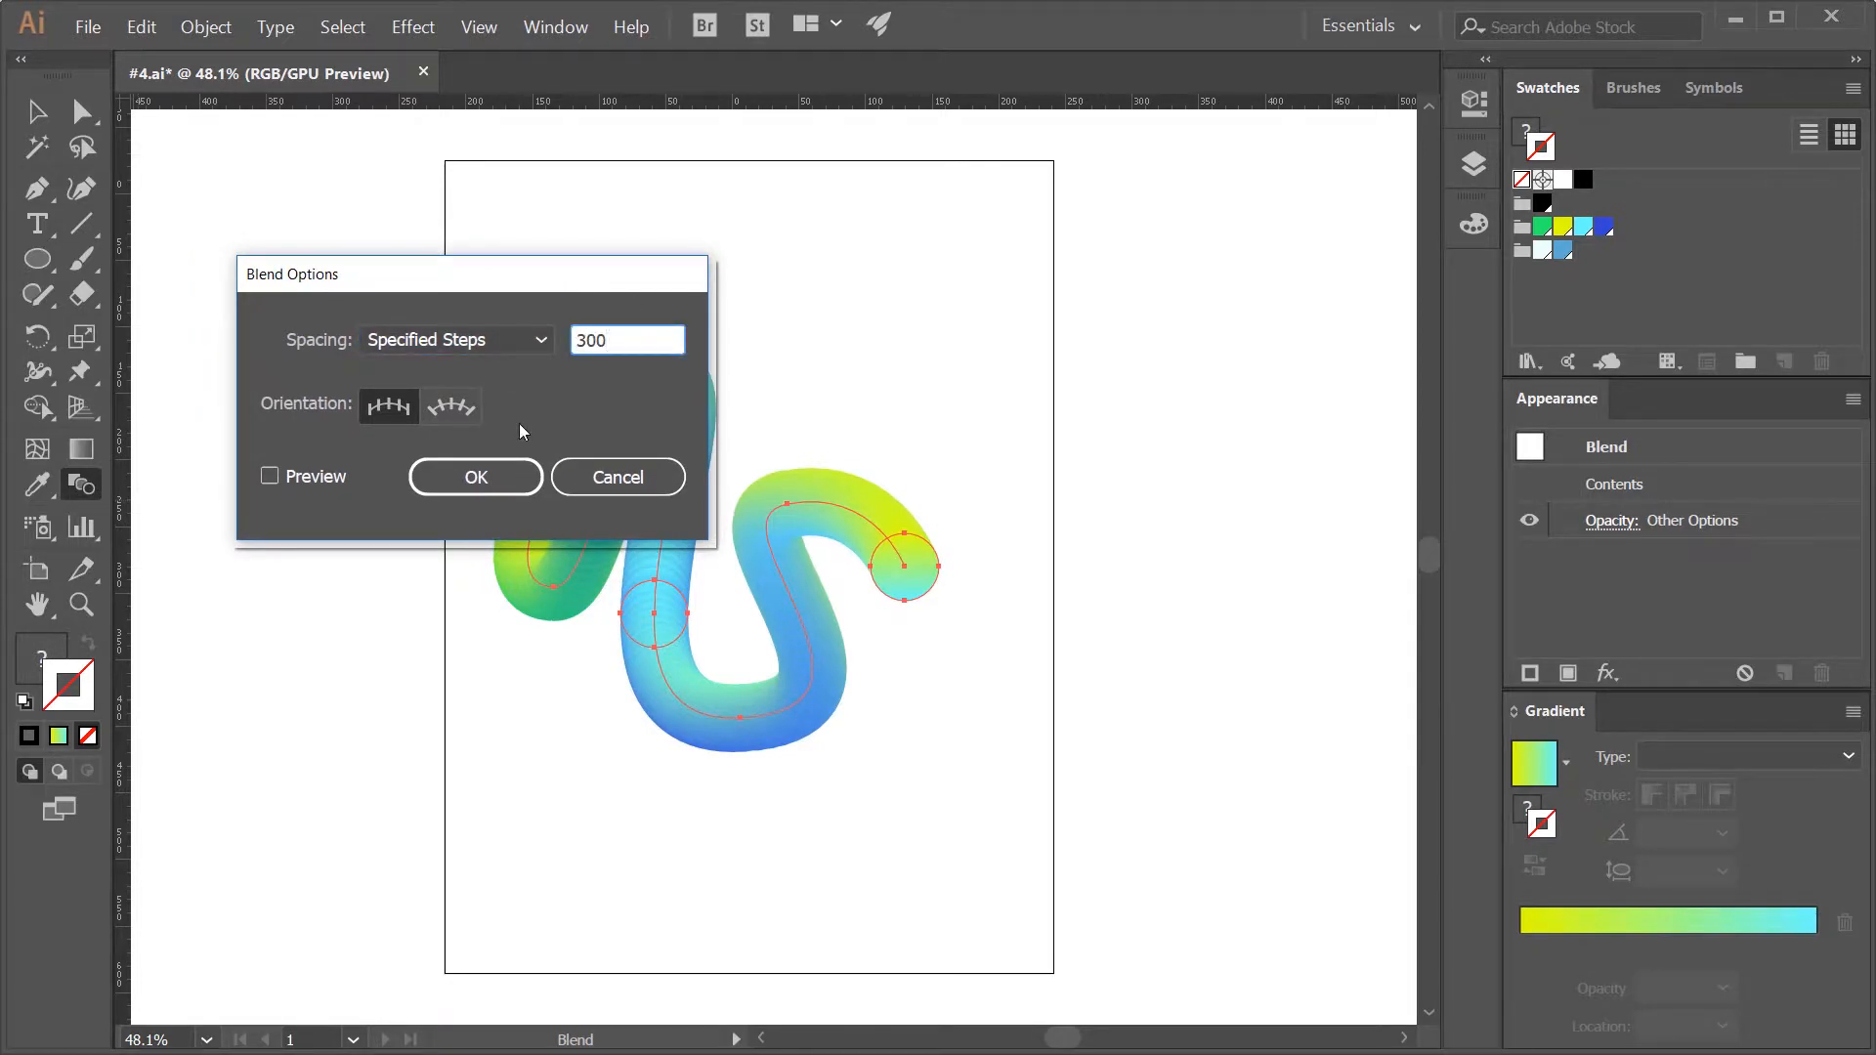
key("Return")
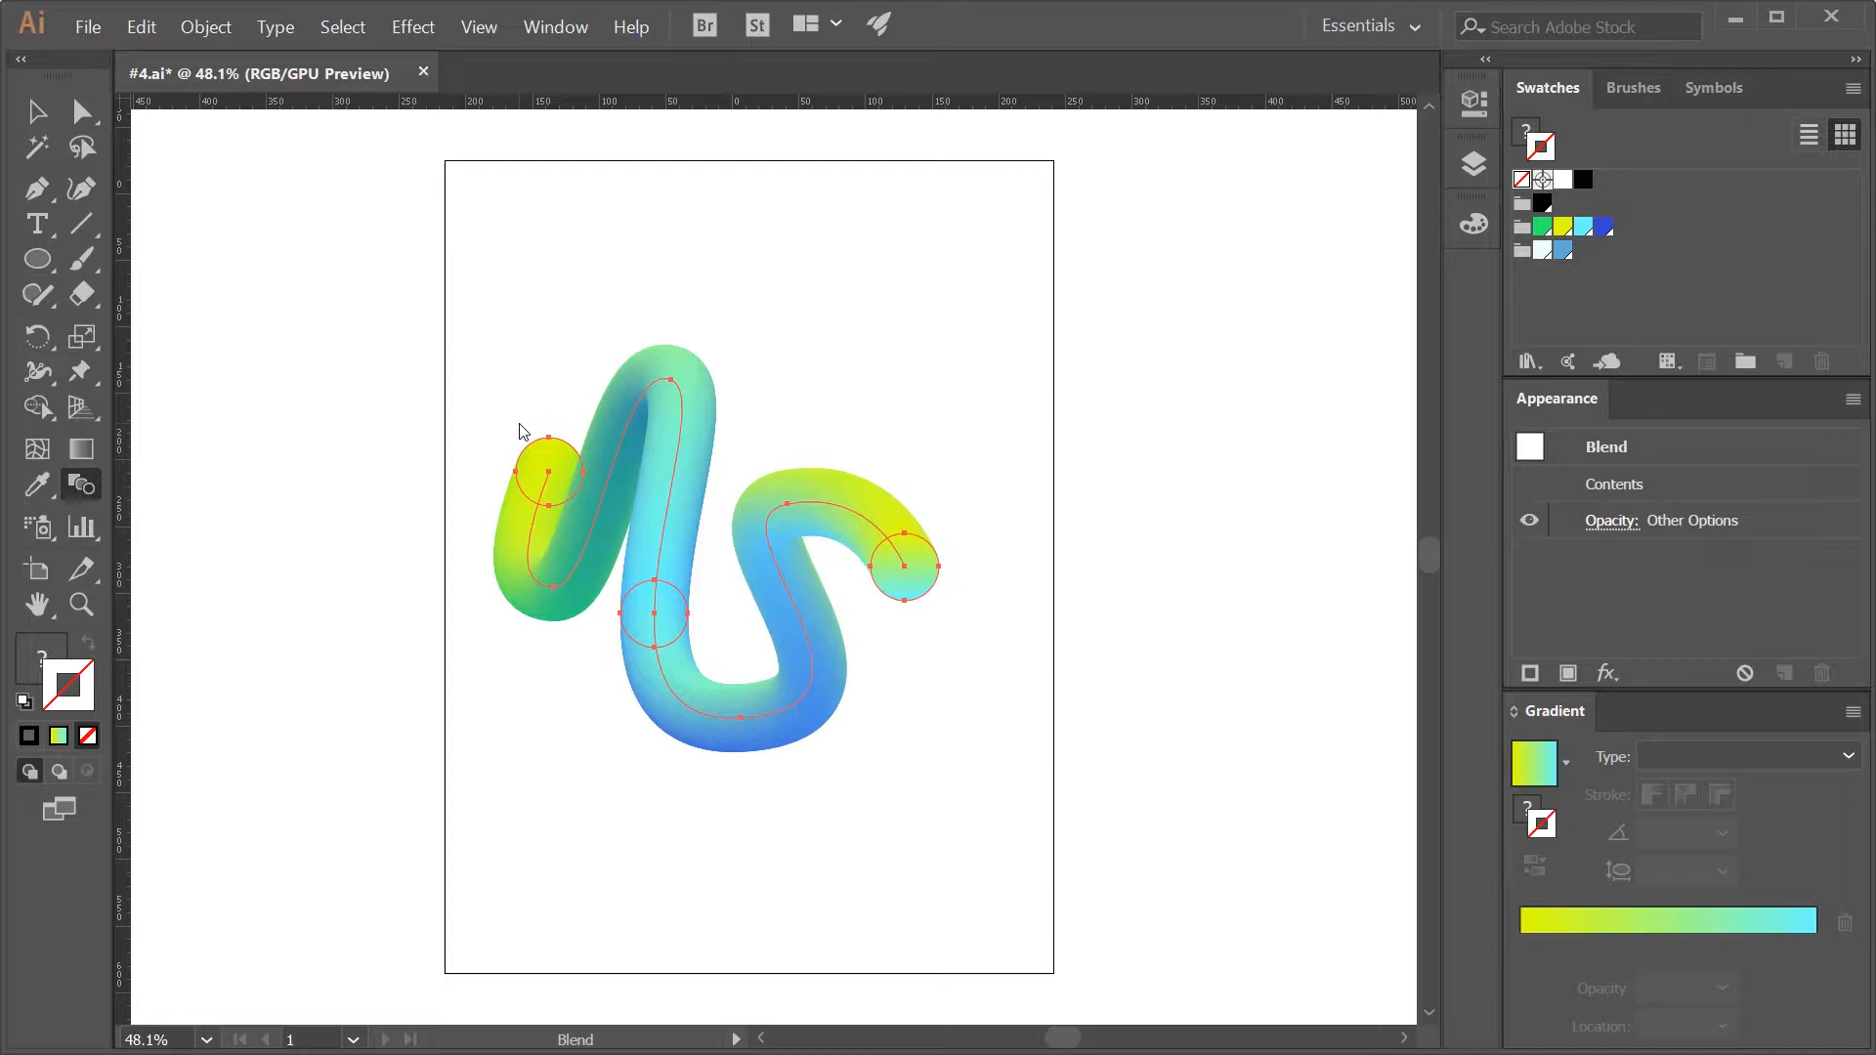
- Reverse the stacking order of the wavy blend with Reverse Front to Back
key("v")
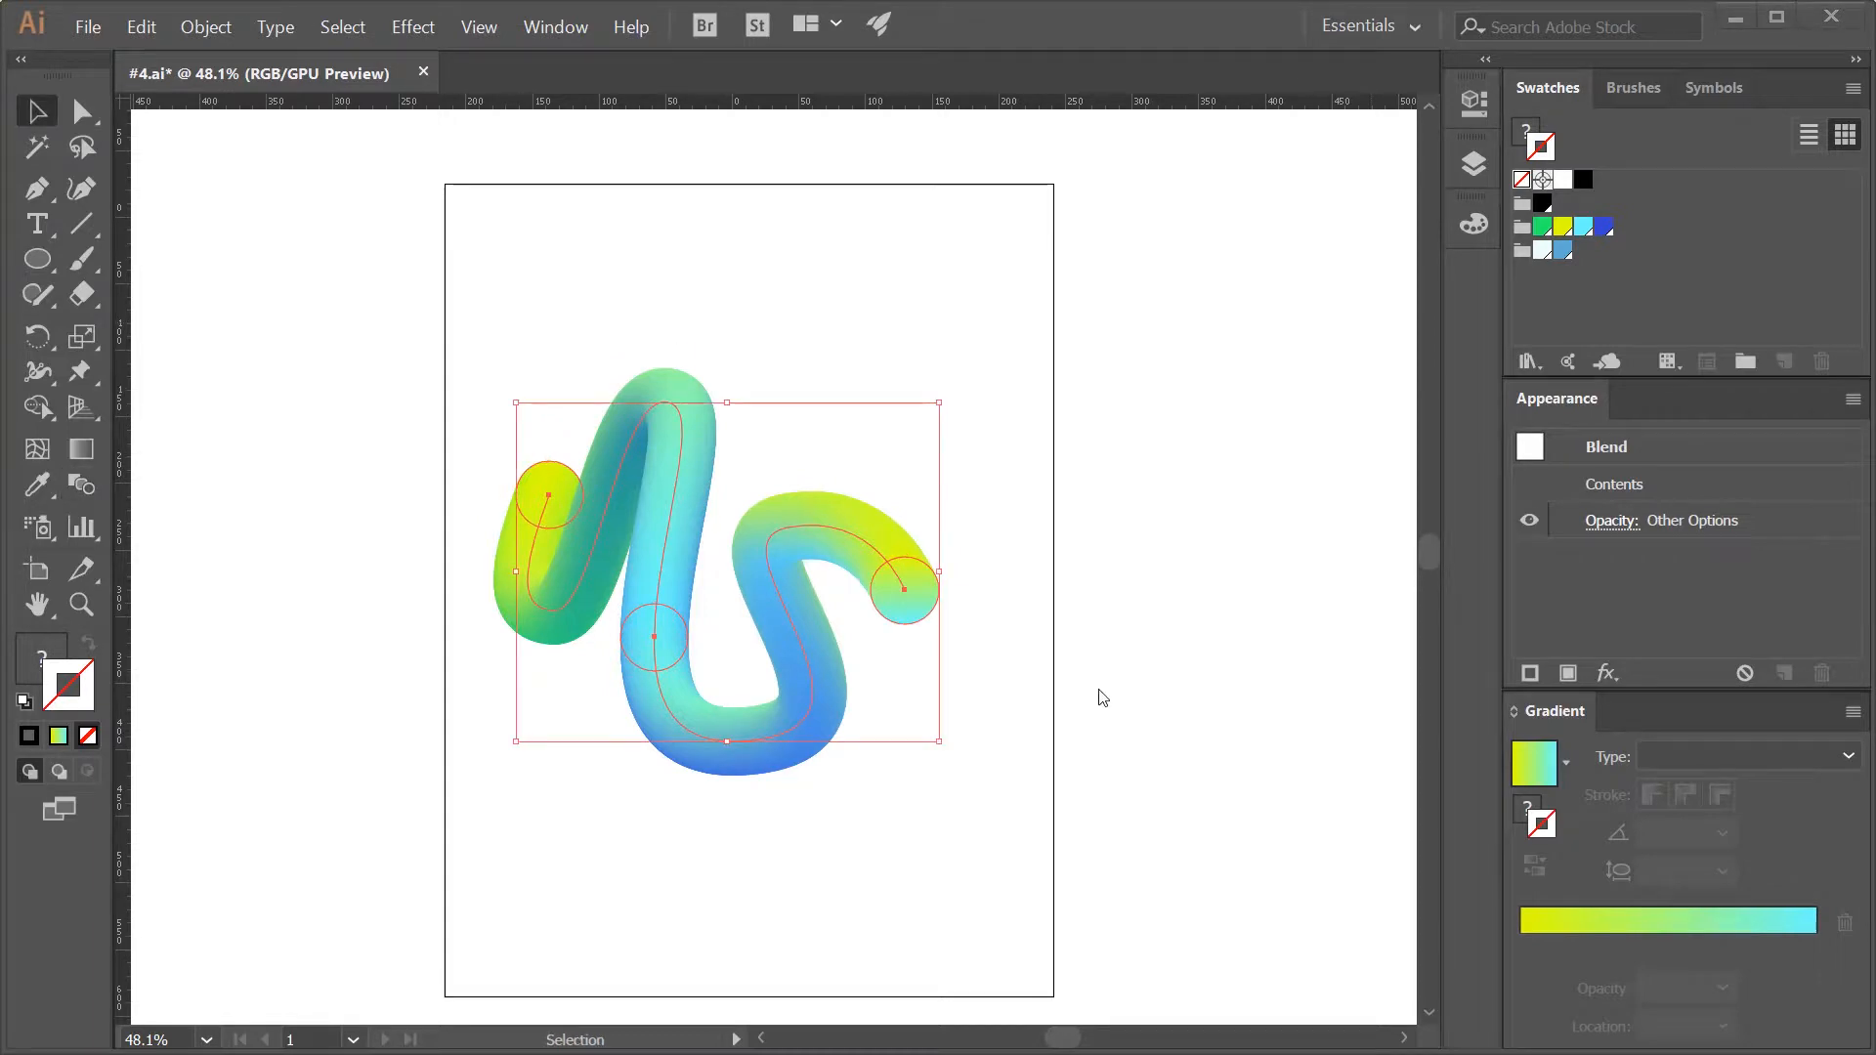
left_click(202, 28)
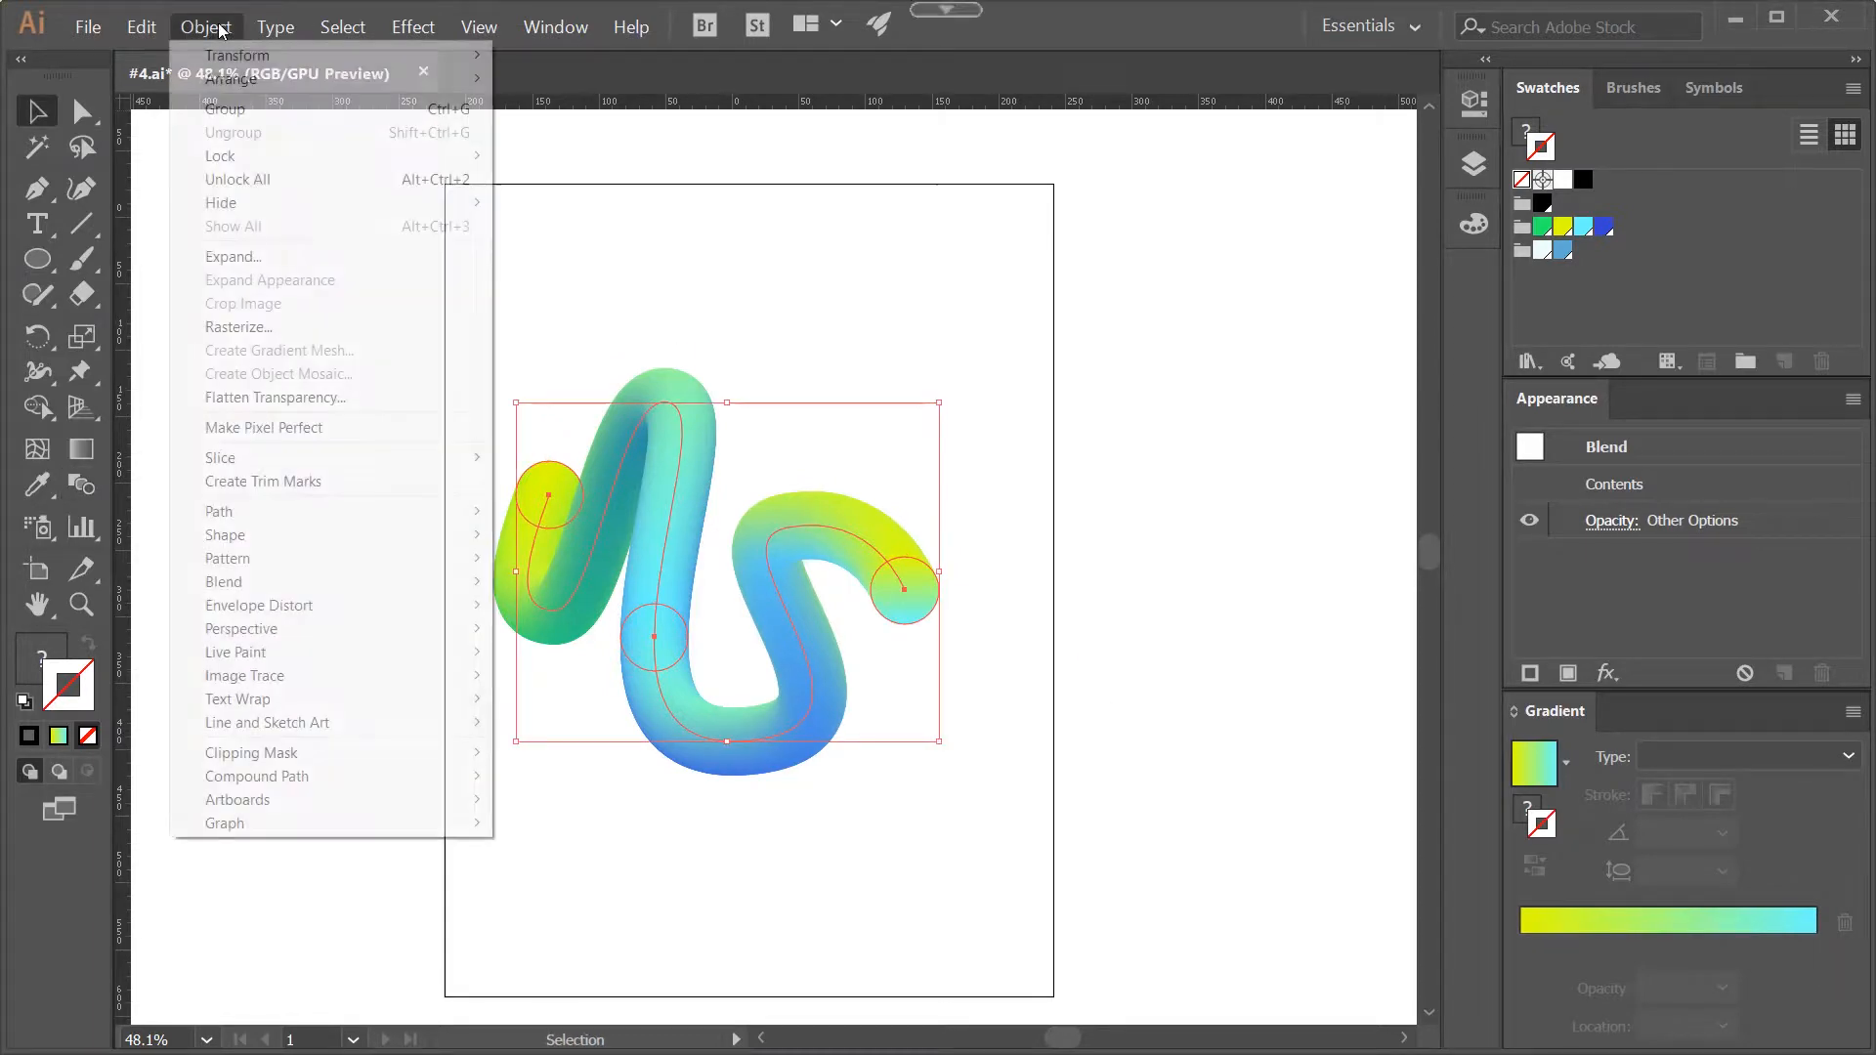
mouse_move(260, 591)
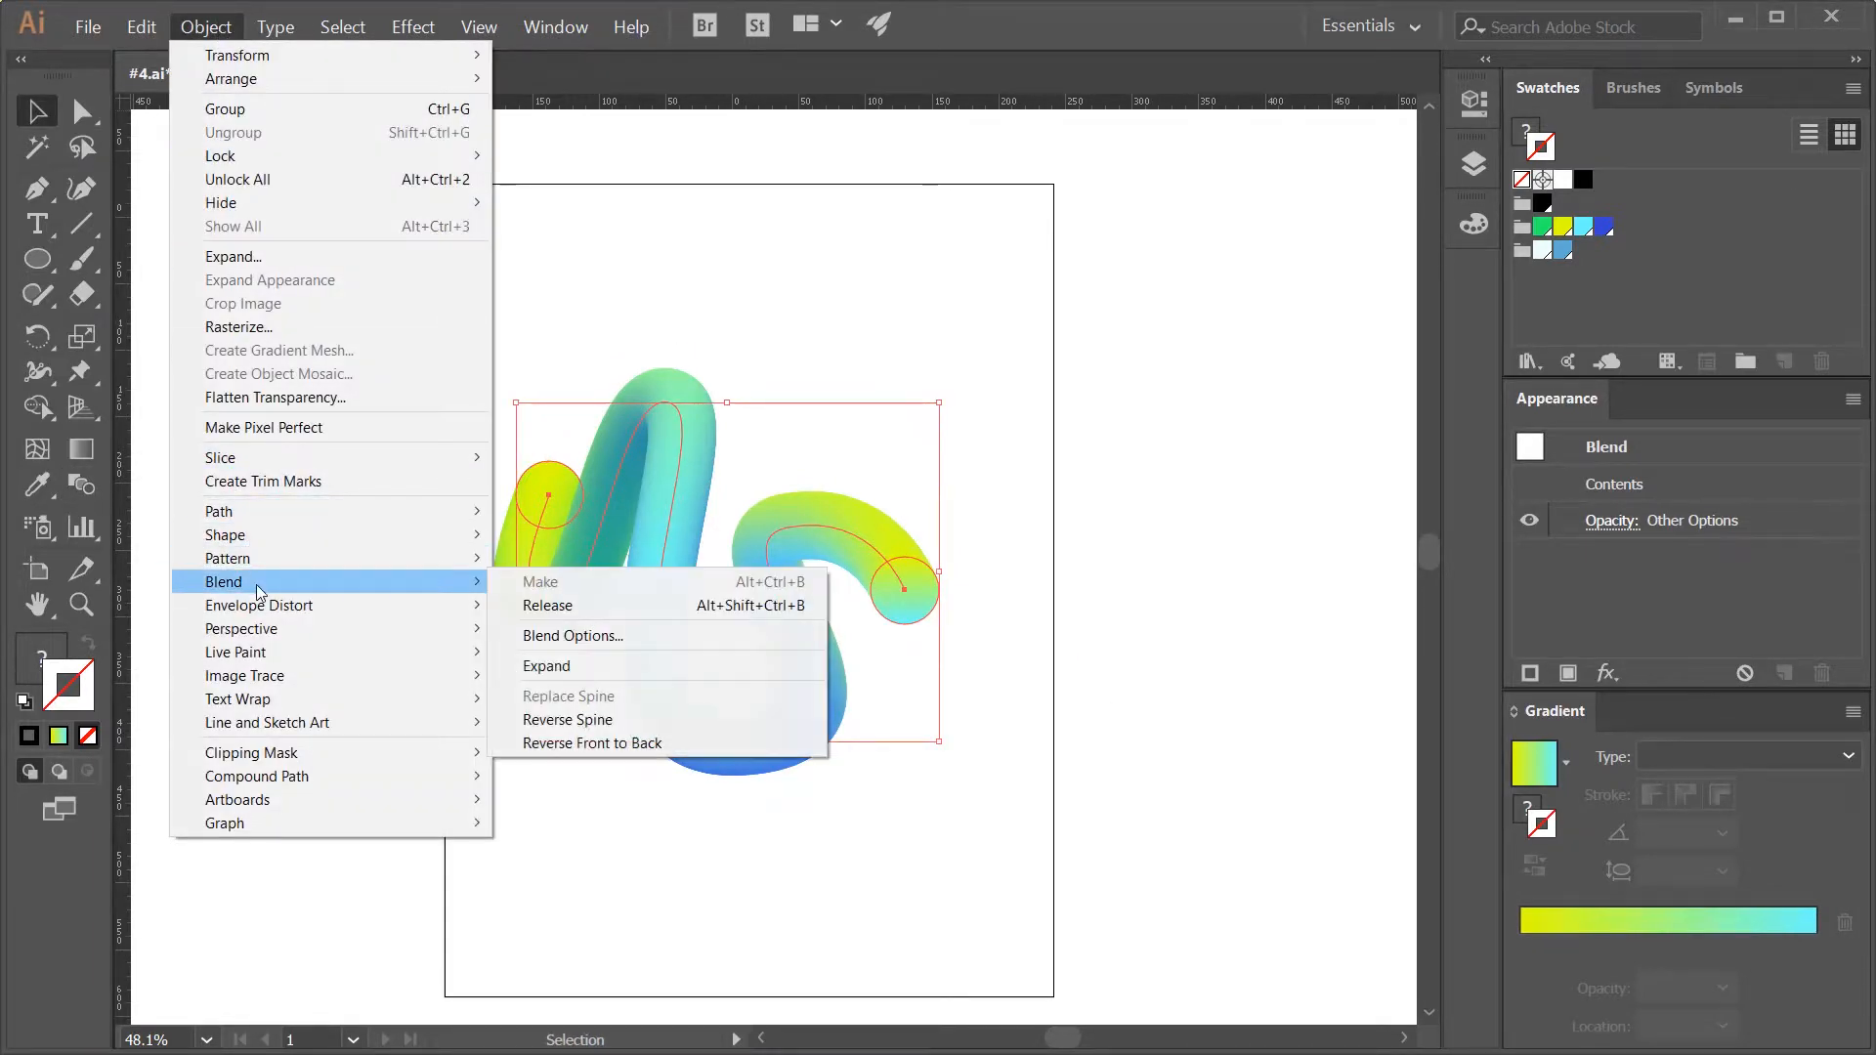
left_click(592, 745)
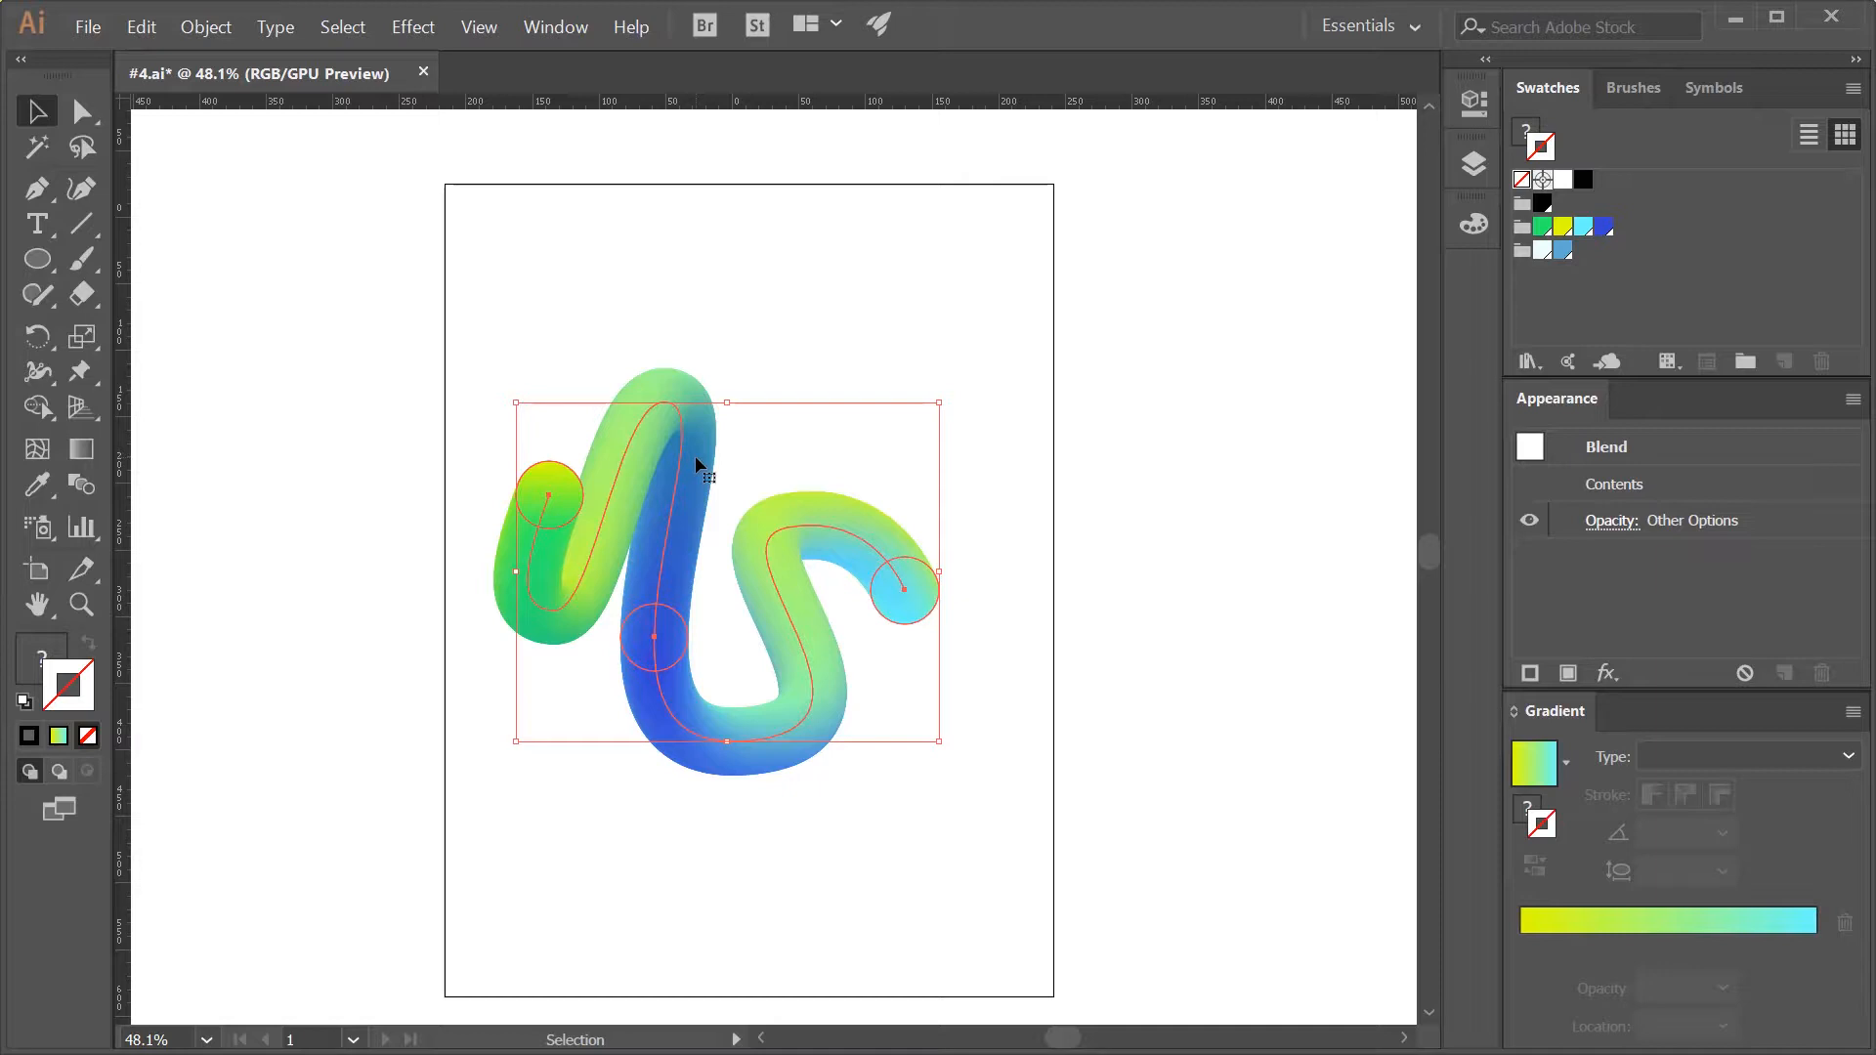
- Reverse the spine of the wavy blend, and reverse its front-to-back order again
left_click(193, 28)
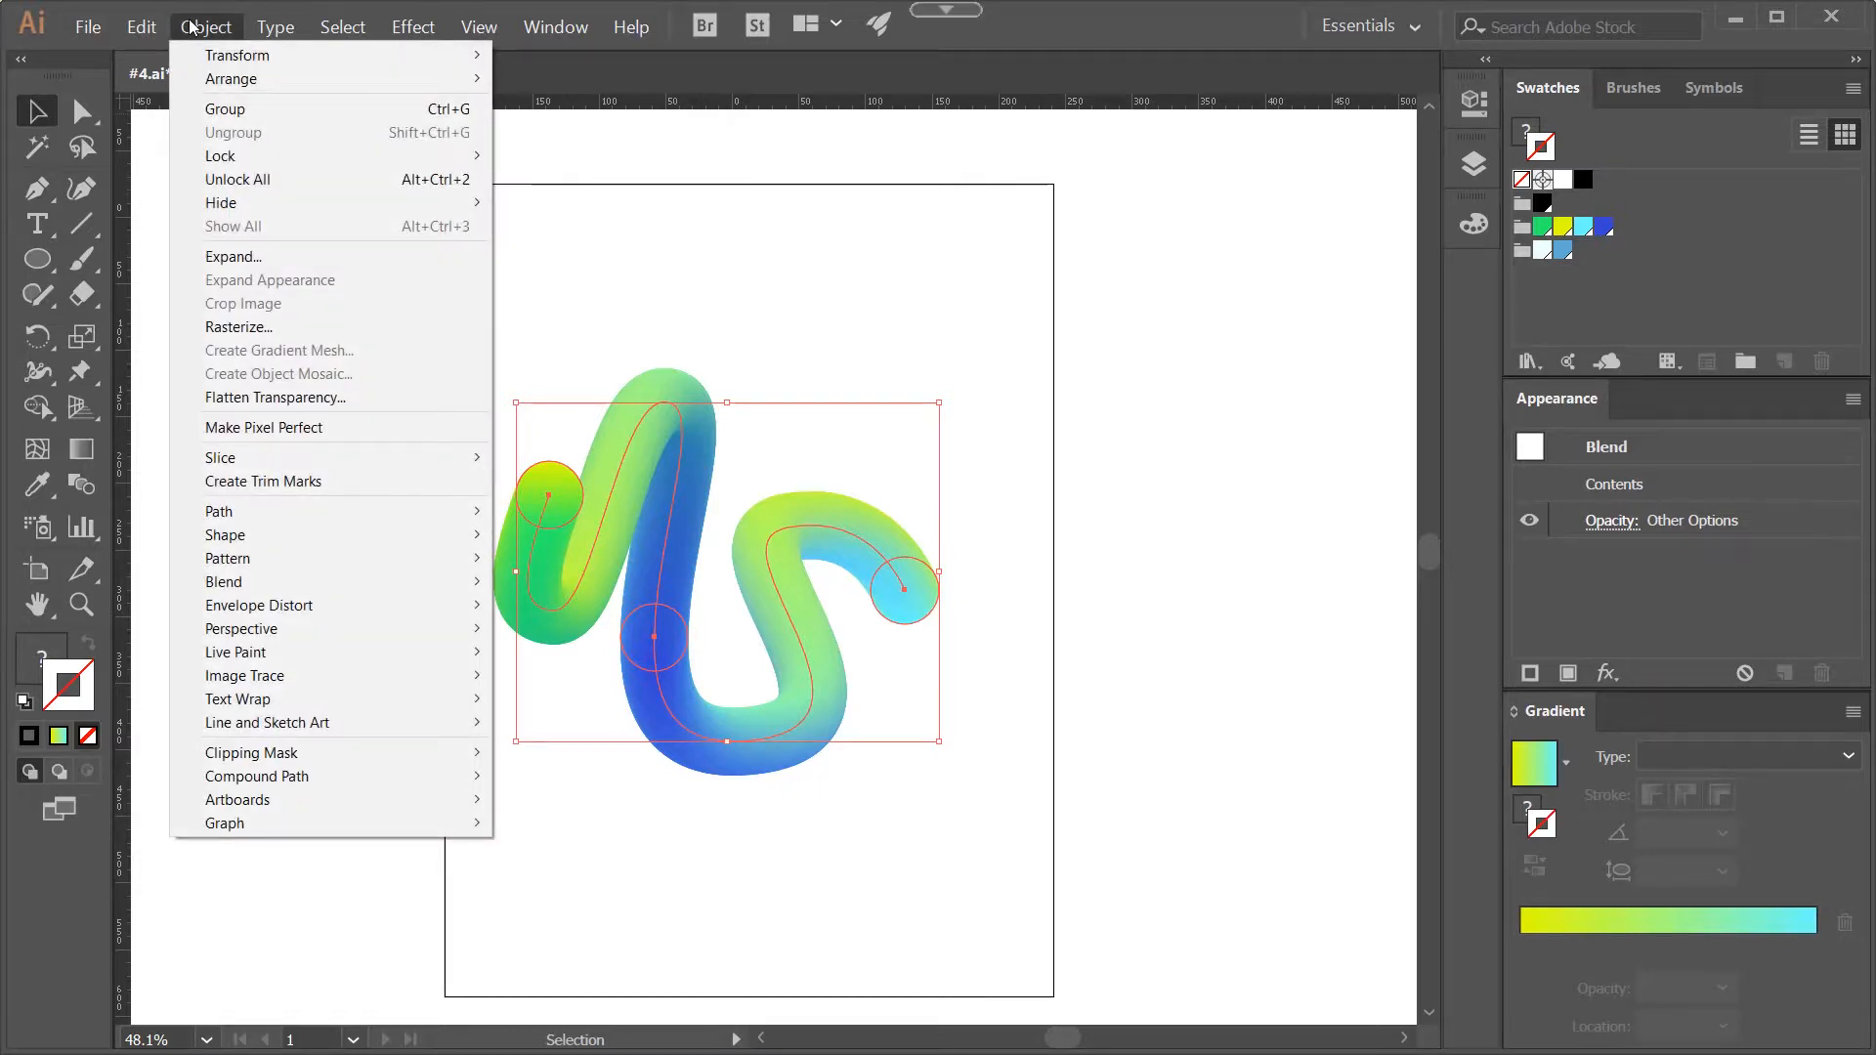
mouse_move(459, 581)
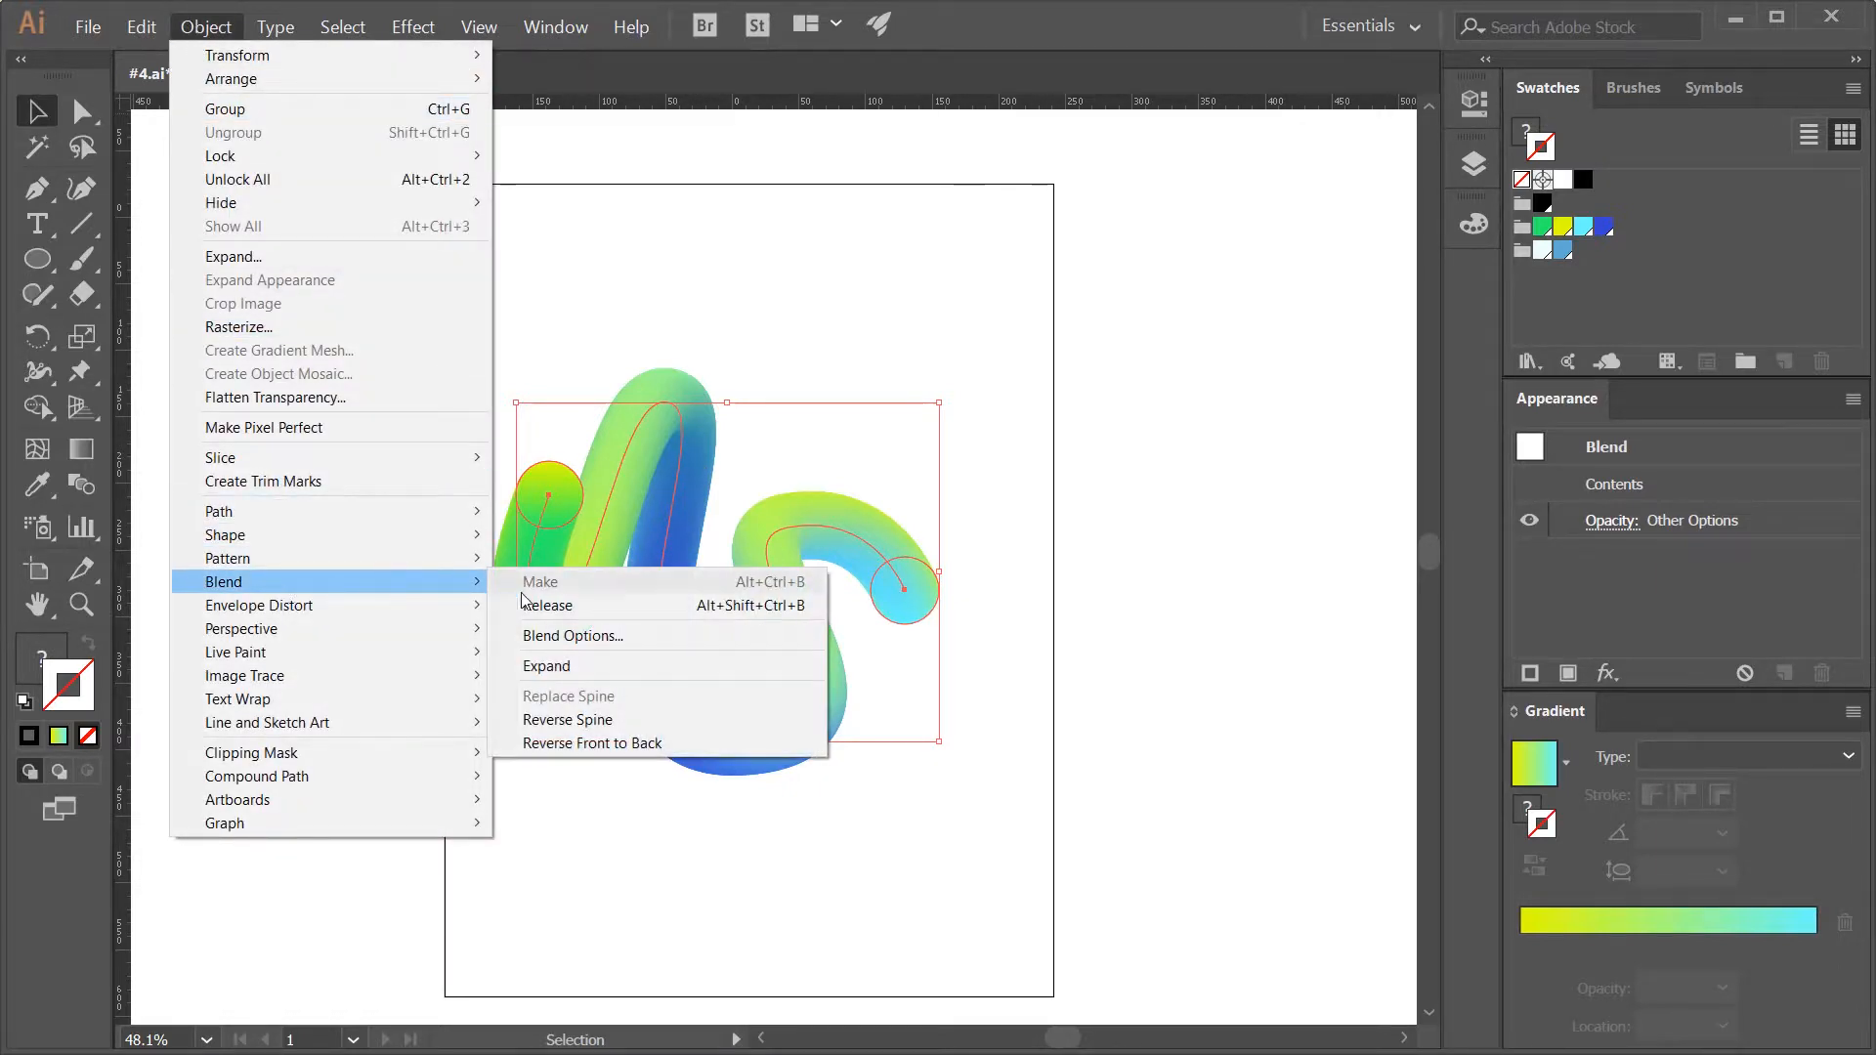
left_click(565, 719)
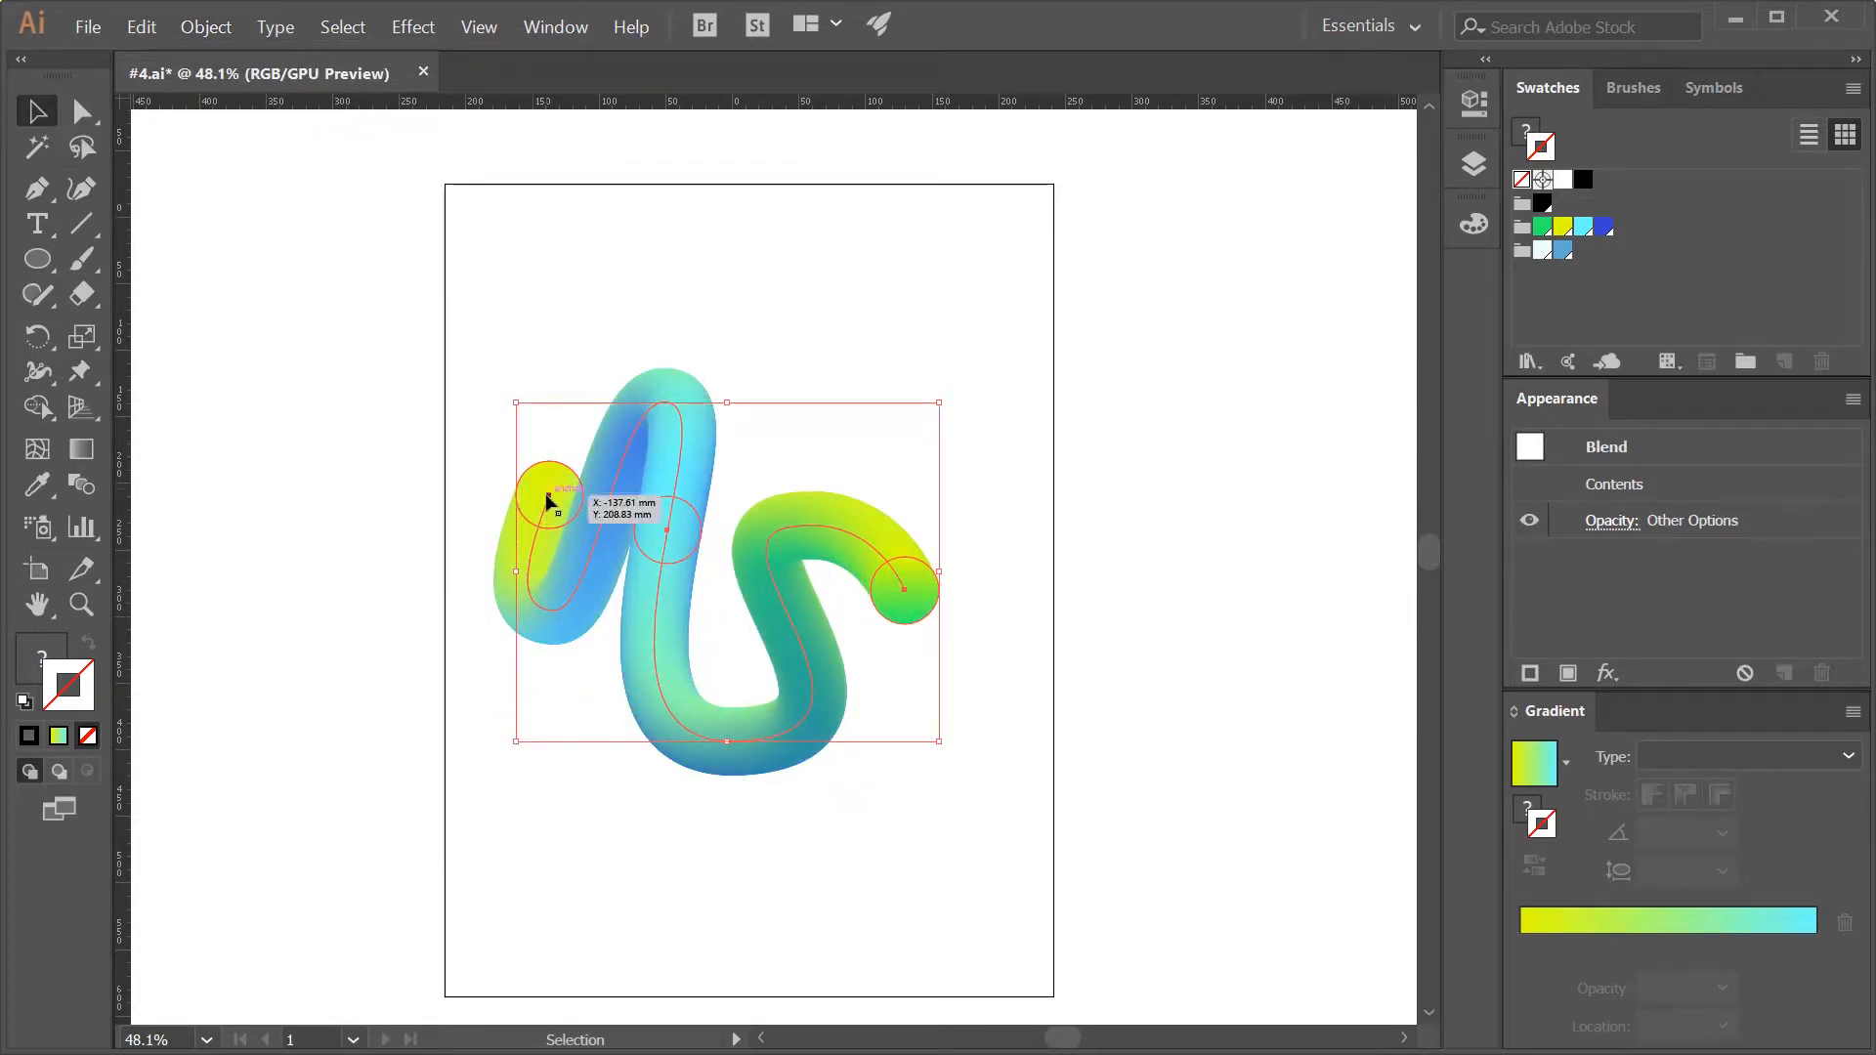
left_click(215, 29)
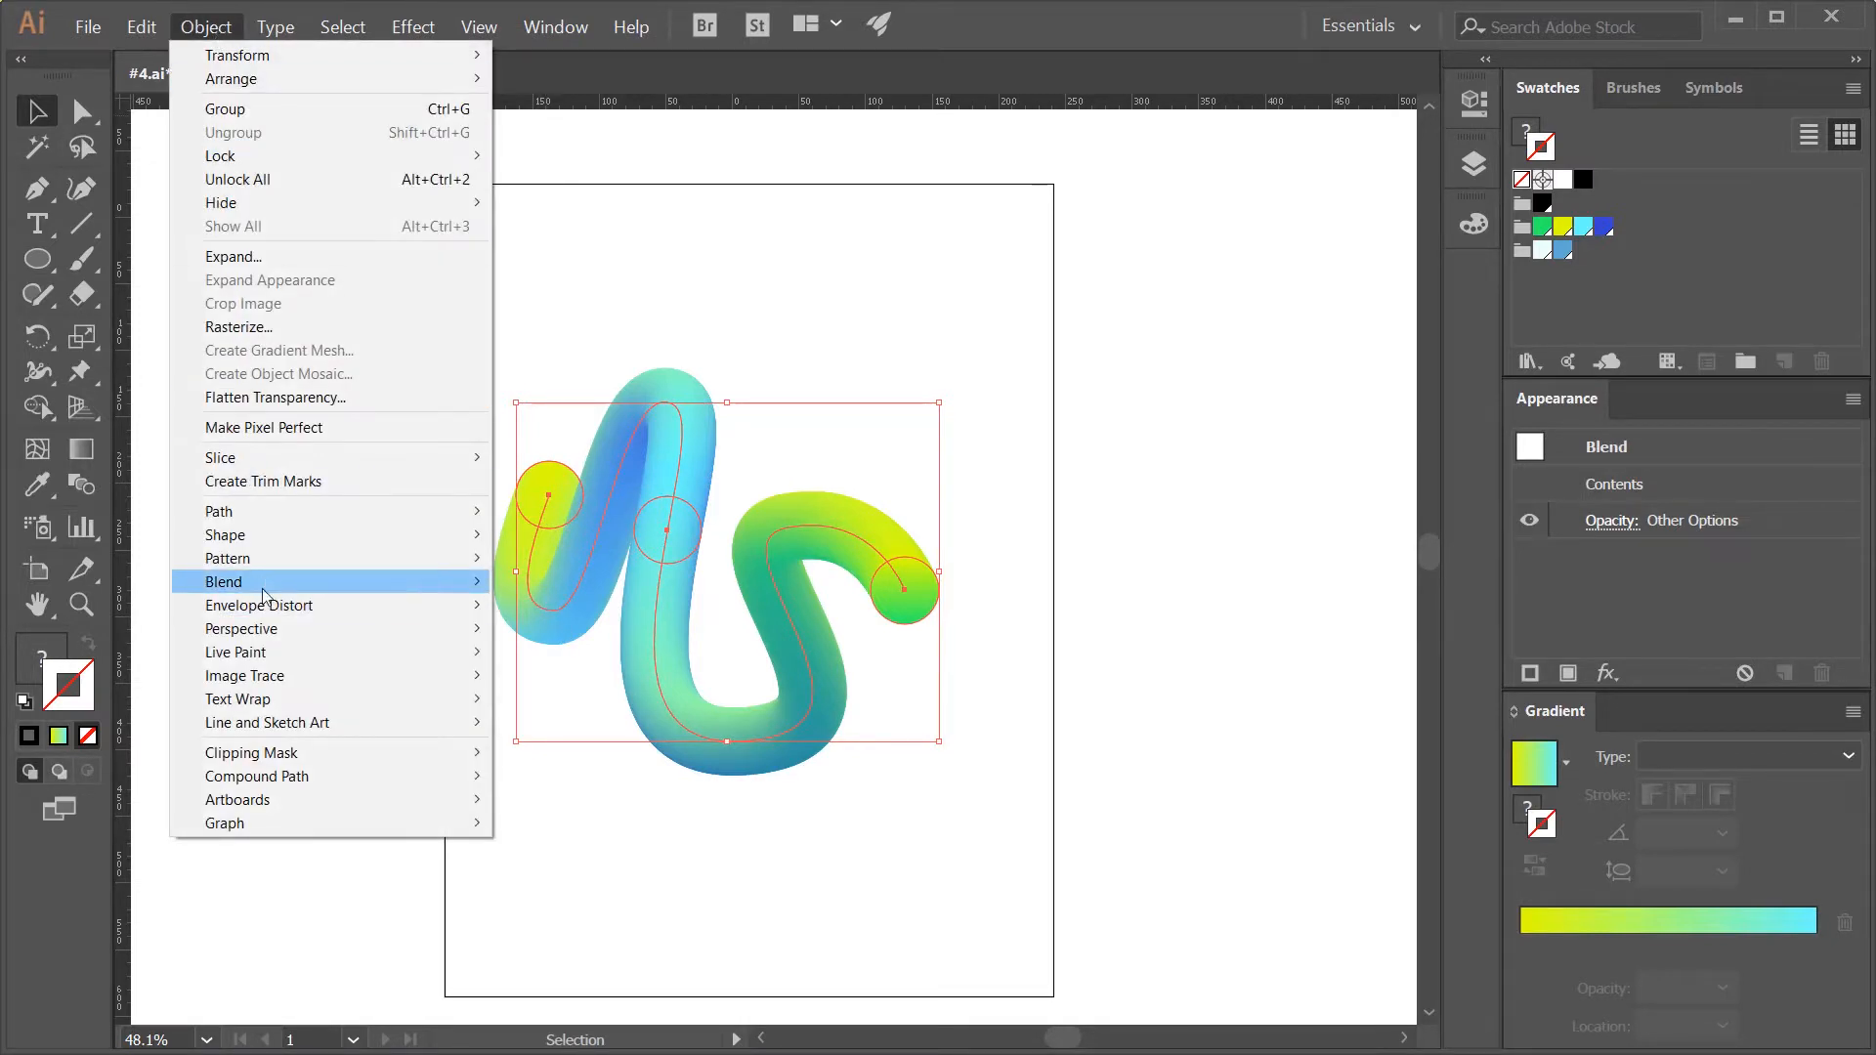
mouse_move(293, 582)
left_click(584, 743)
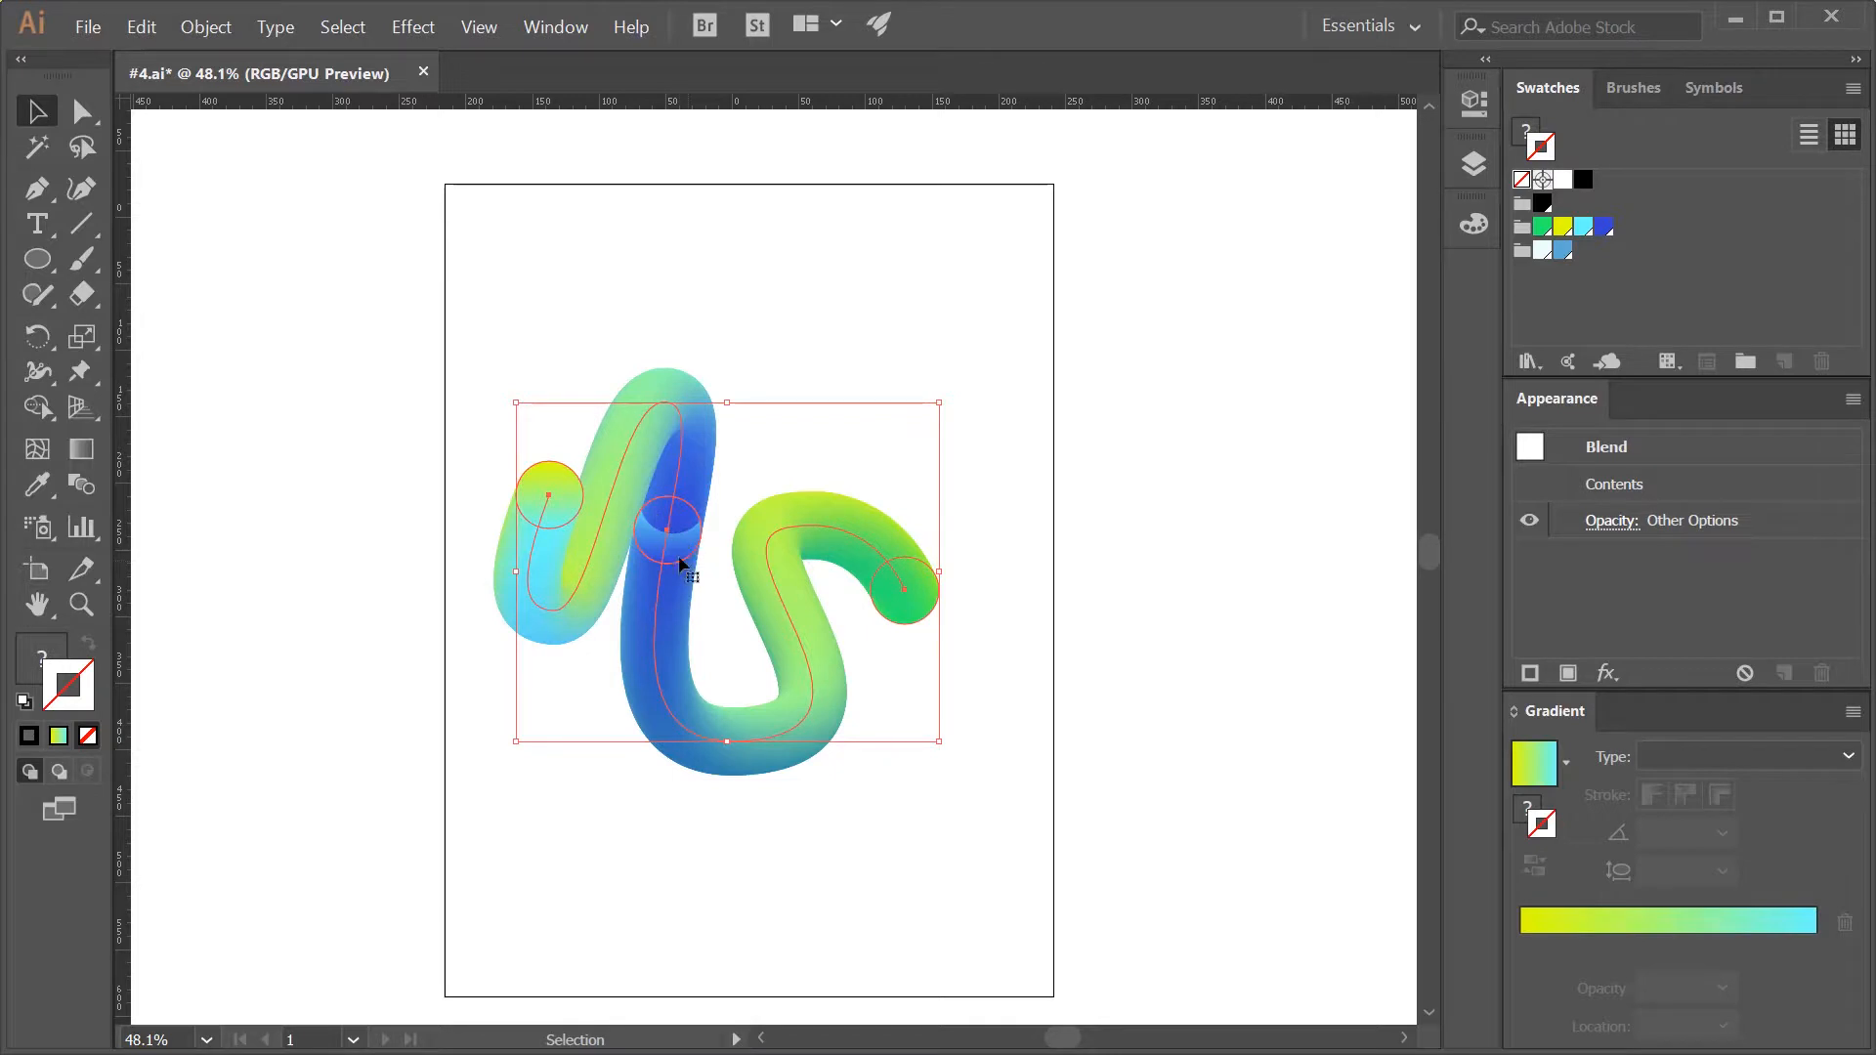
- Reverse the blend's spine a second time, followed by another front-to-back reversal of its circles
left_click(216, 32)
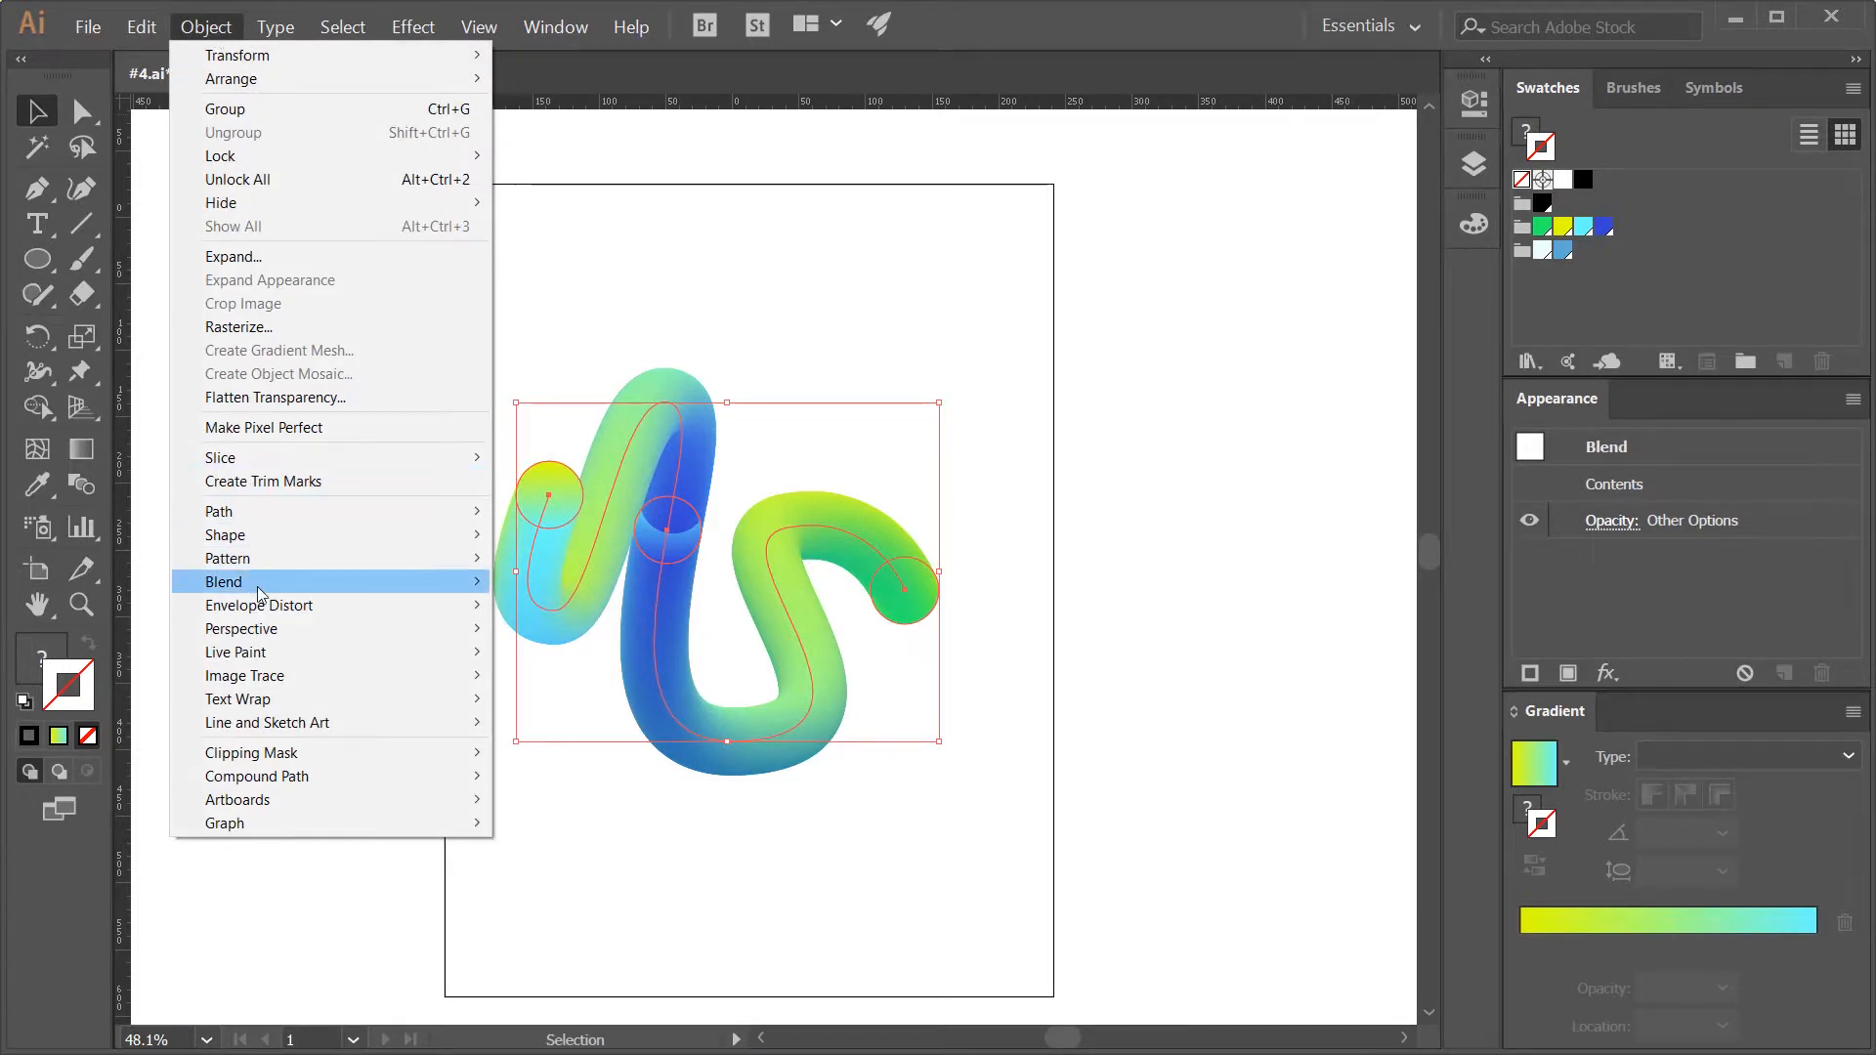
mouse_move(256, 585)
left_click(575, 719)
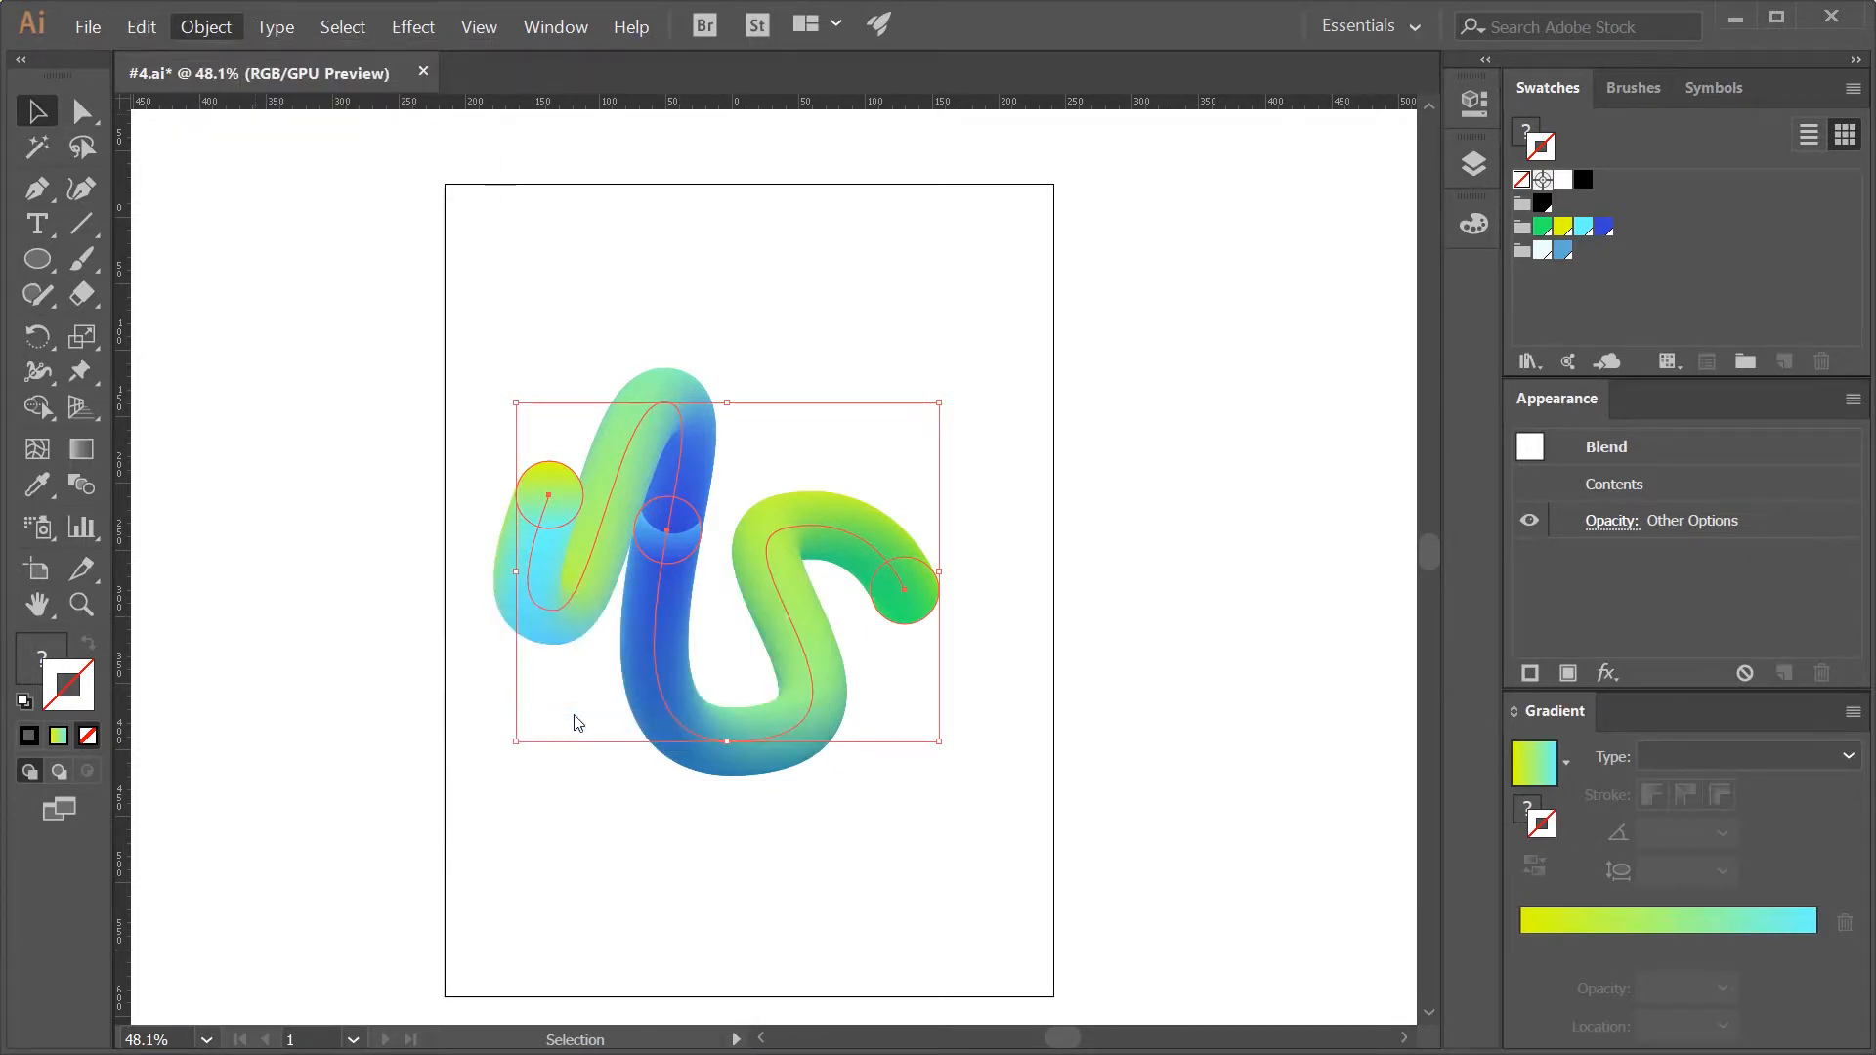
left_click(203, 28)
mouse_move(256, 583)
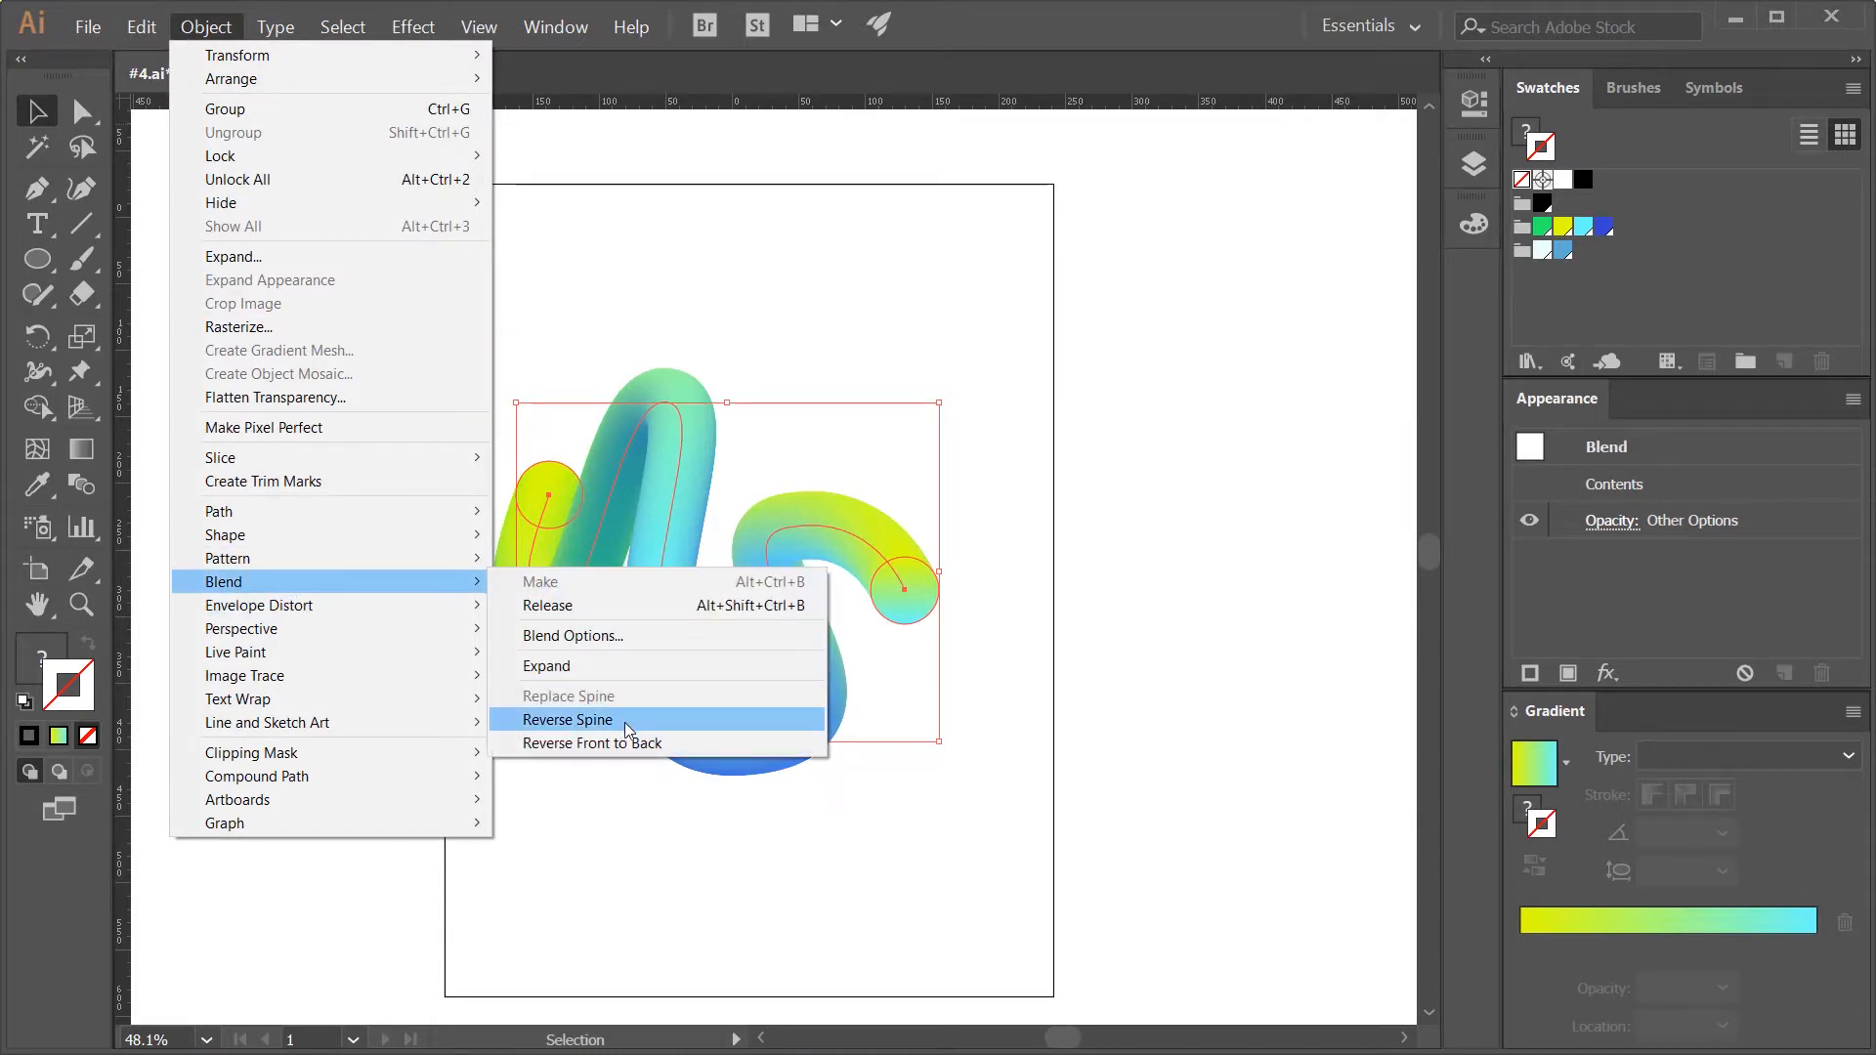
left_click(625, 723)
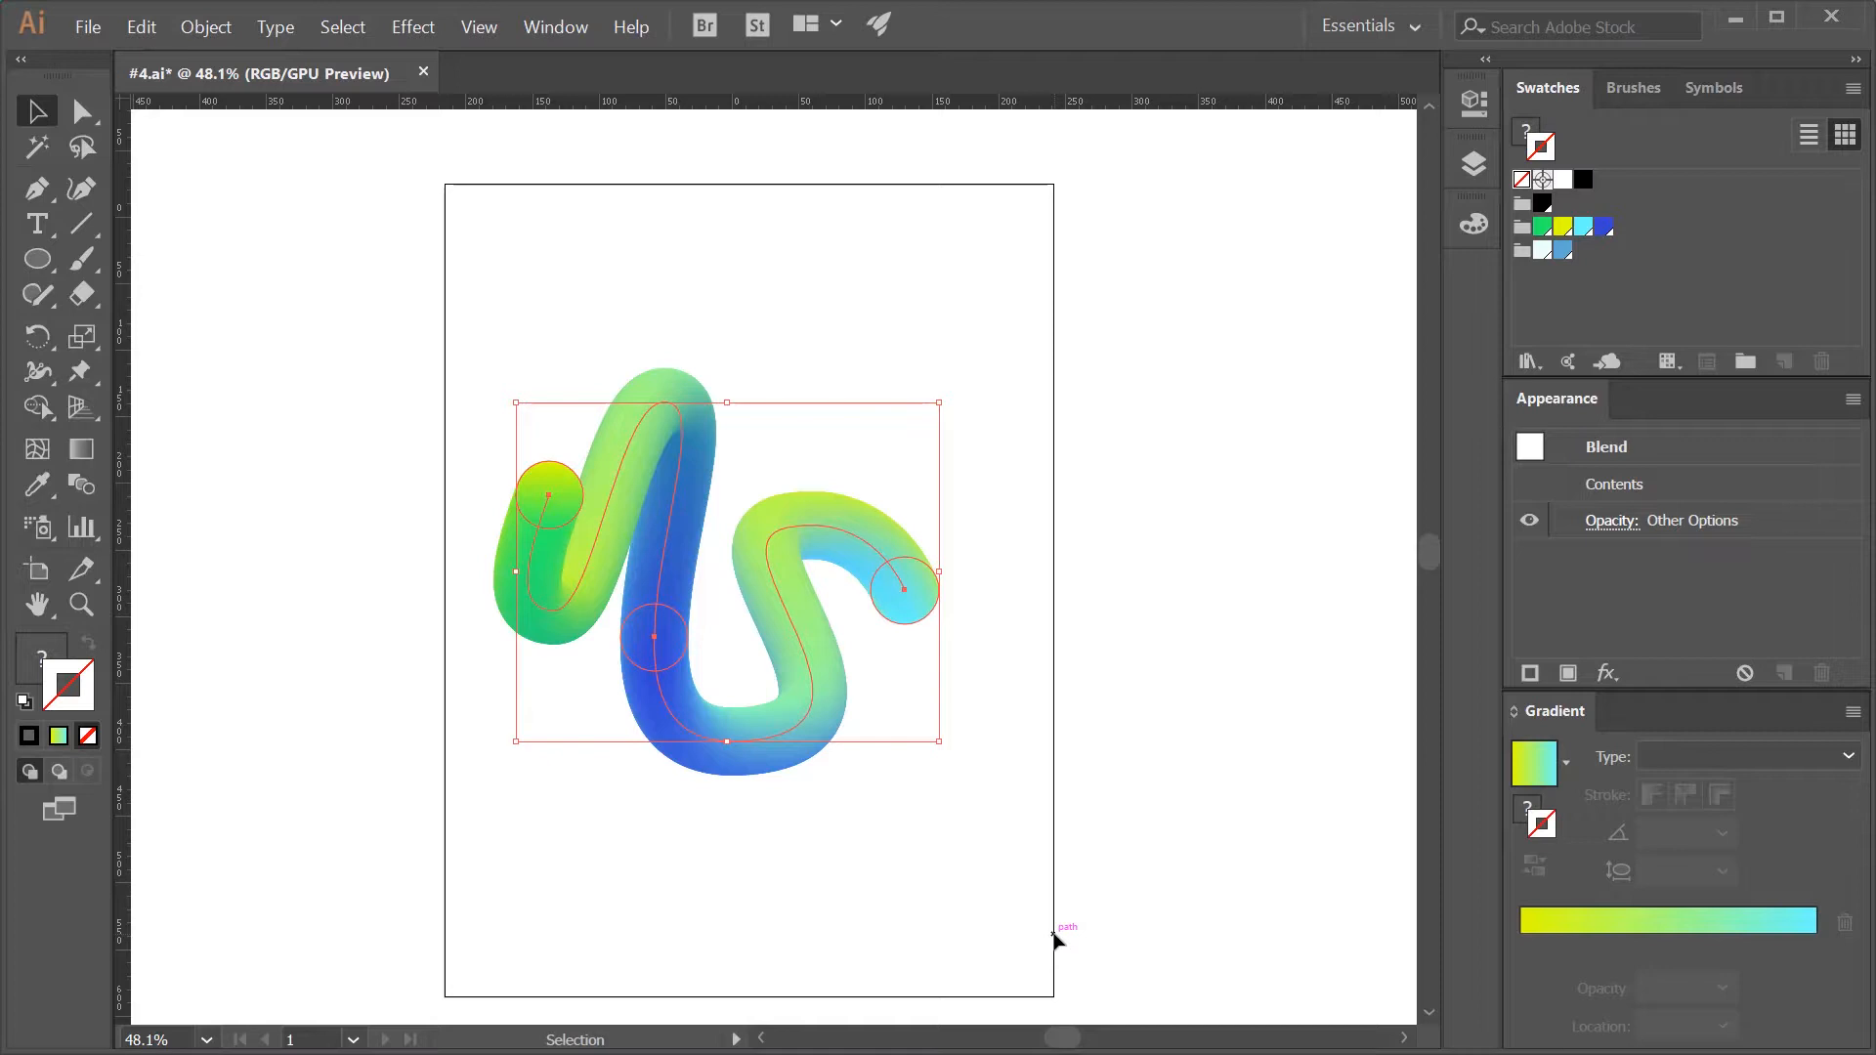
double_click(799, 730)
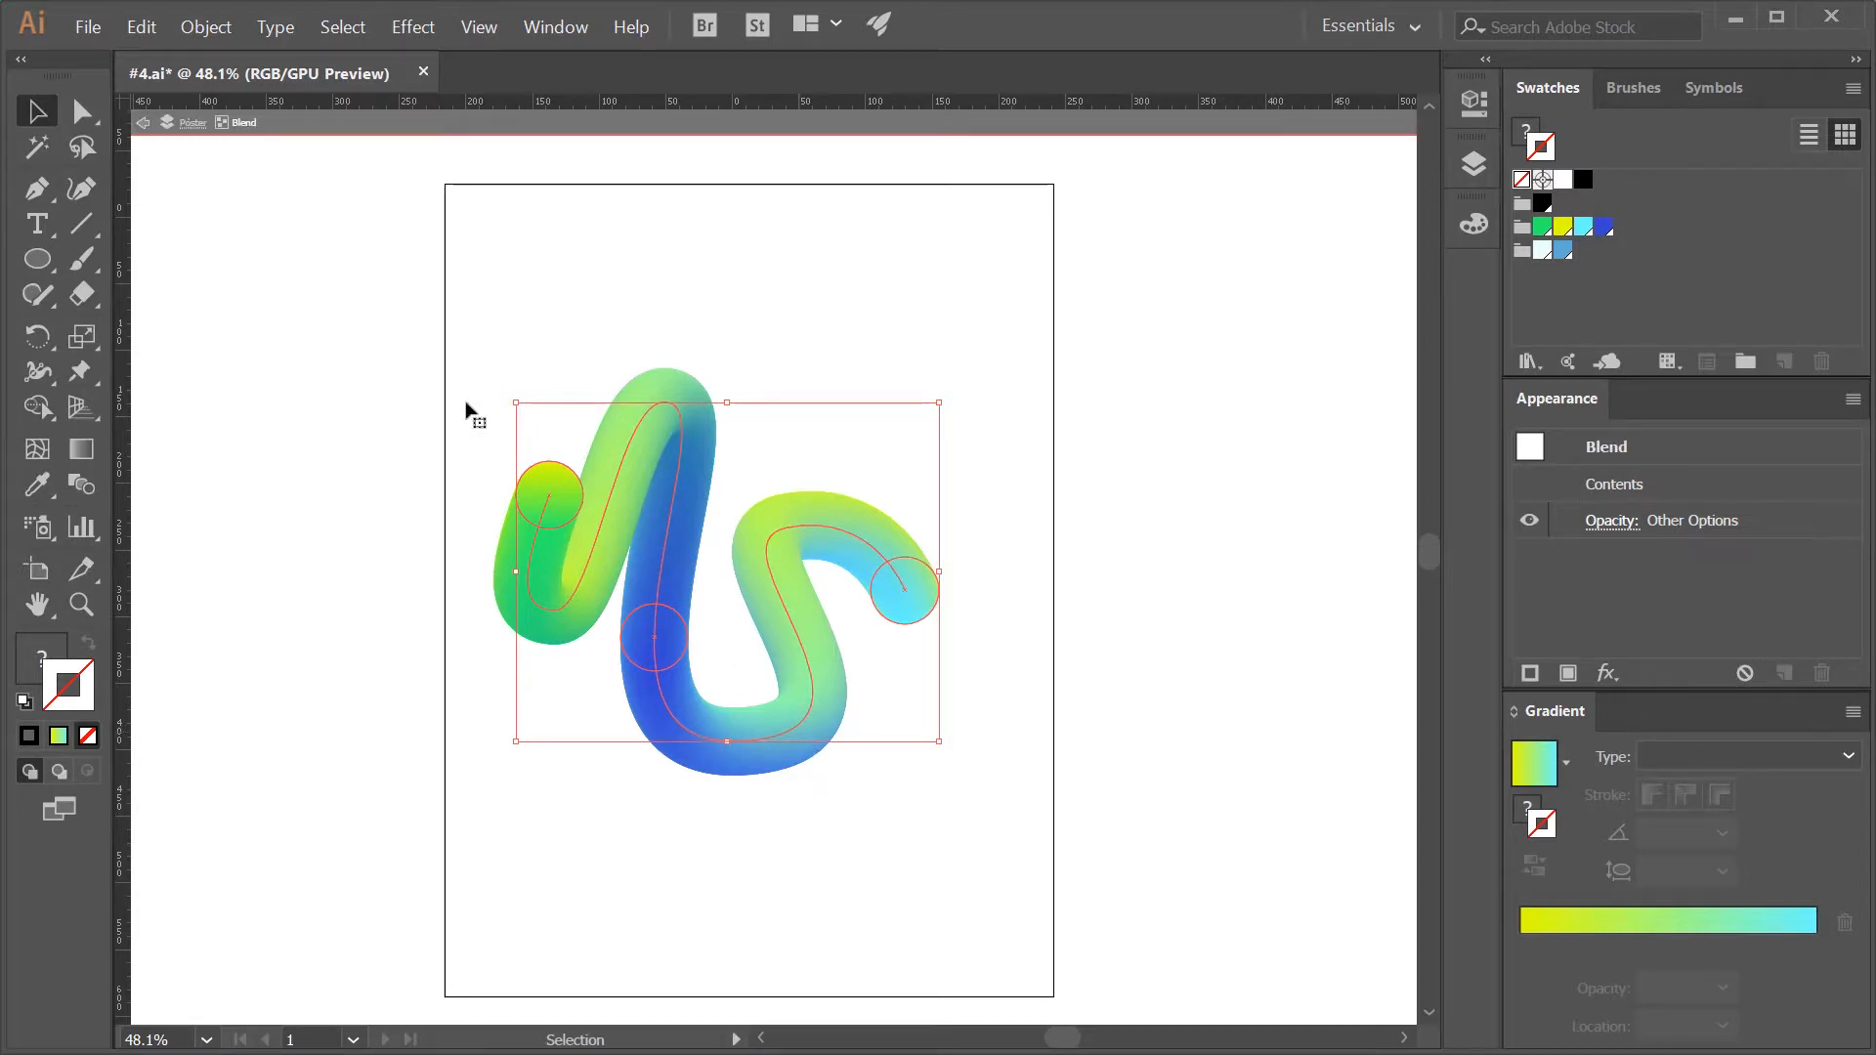
left_click(239, 127)
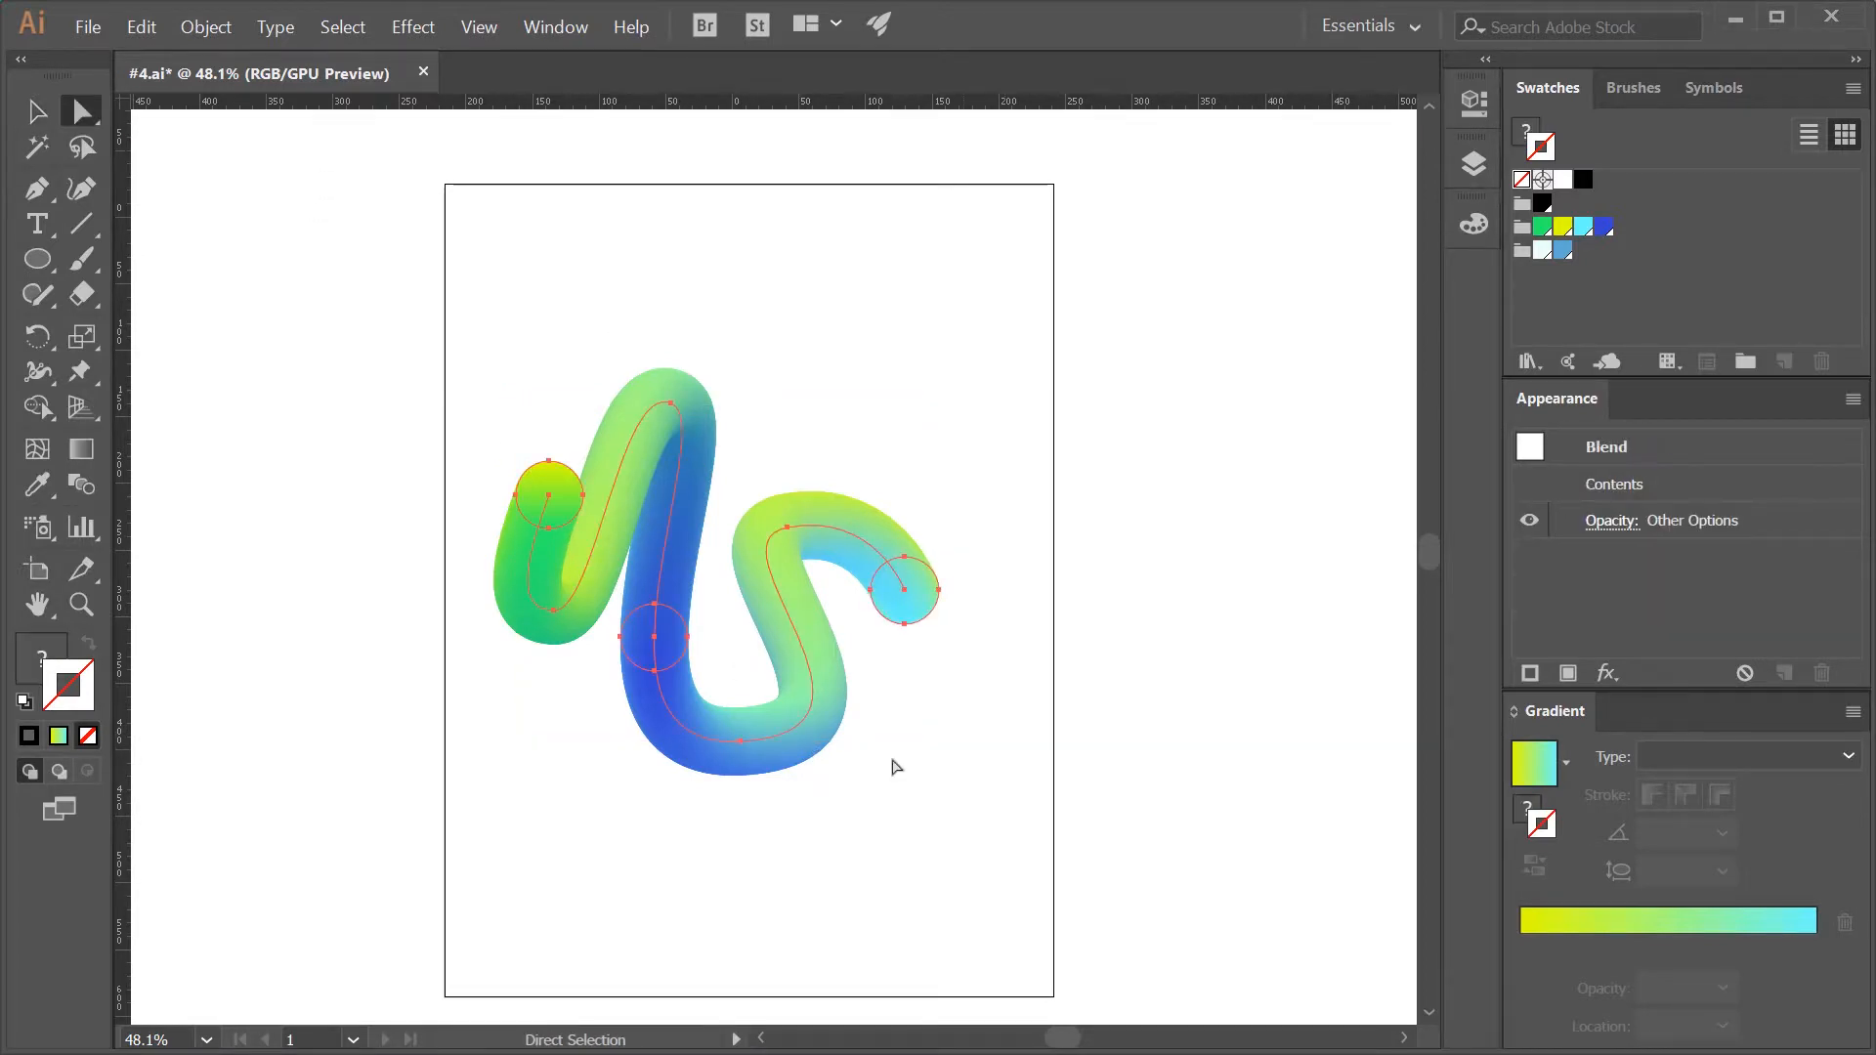
key("v")
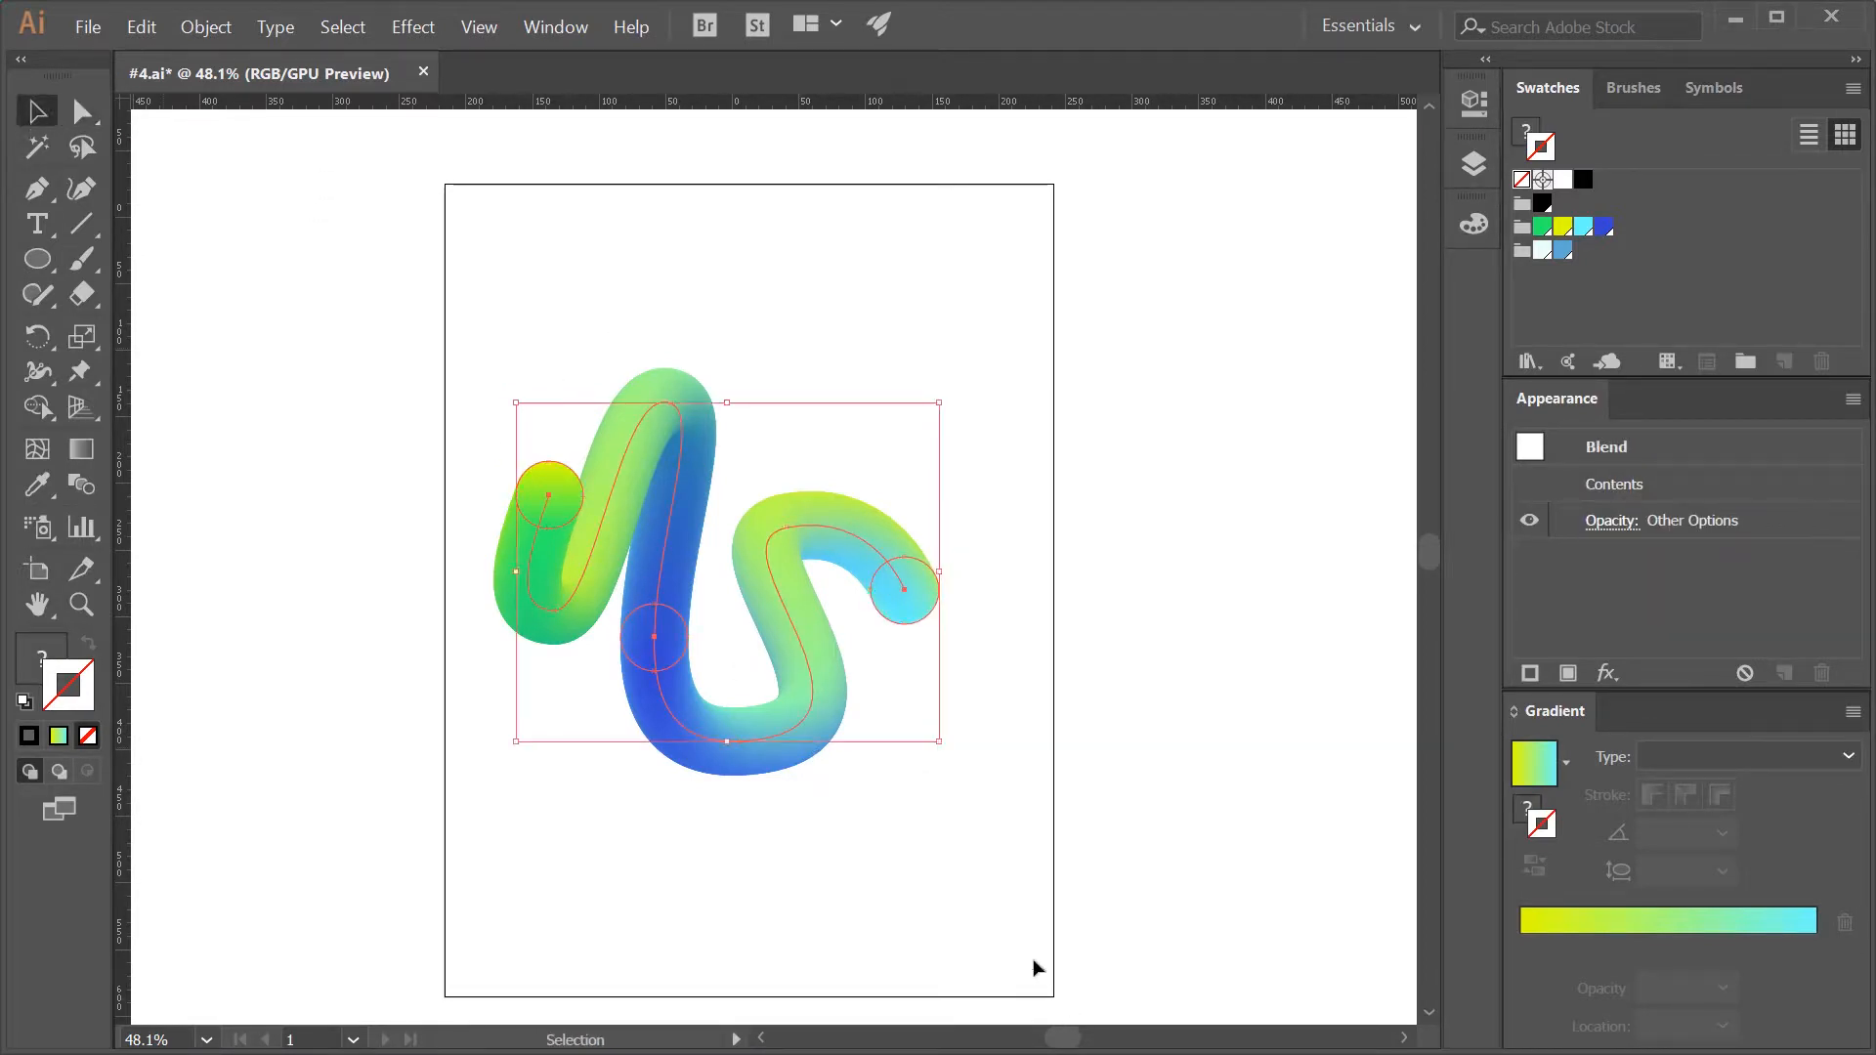
- Isolate the blend, nudge its green end circle slightly down, and move the blue middle circle slightly down and left
double_click(781, 729)
left_click(552, 498)
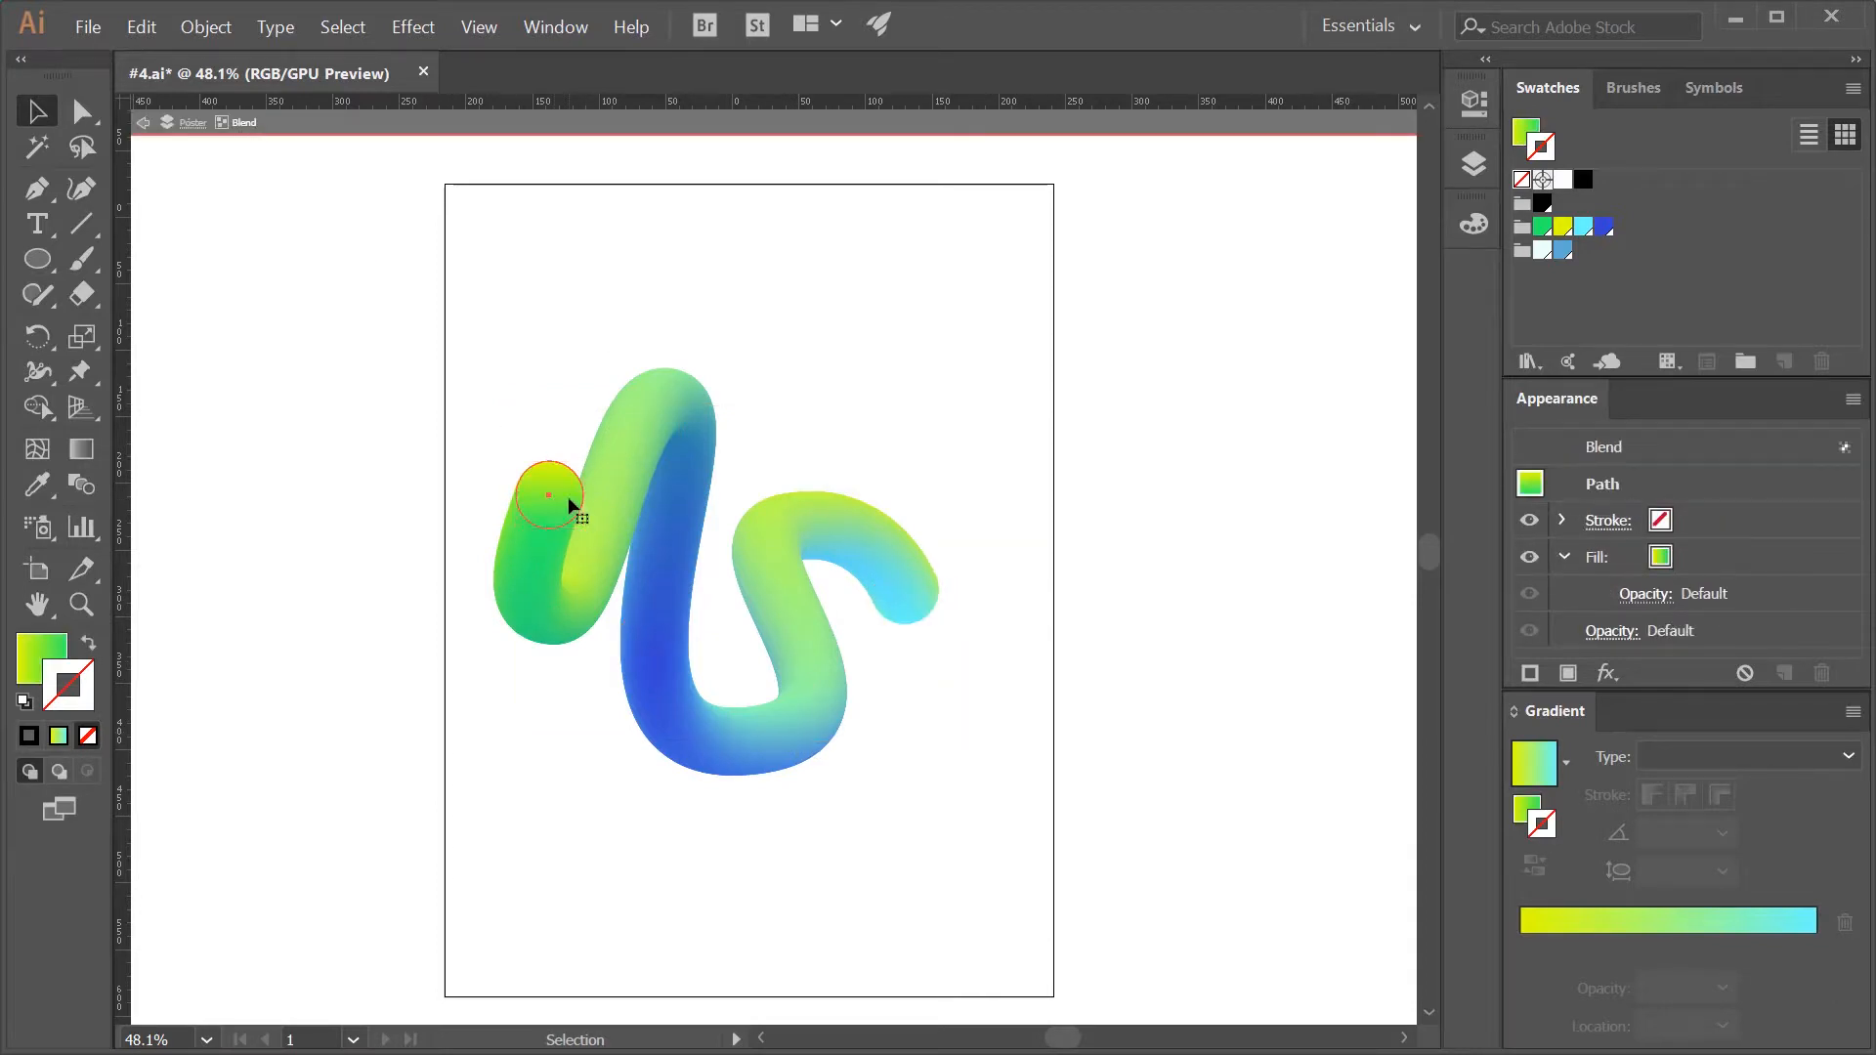
mouse_move(569, 506)
left_mouse_down()
mouse_move(606, 515)
mouse_move(558, 519)
left_mouse_up()
mouse_move(649, 651)
left_mouse_down()
mouse_move(658, 674)
mouse_move(635, 674)
left_mouse_up()
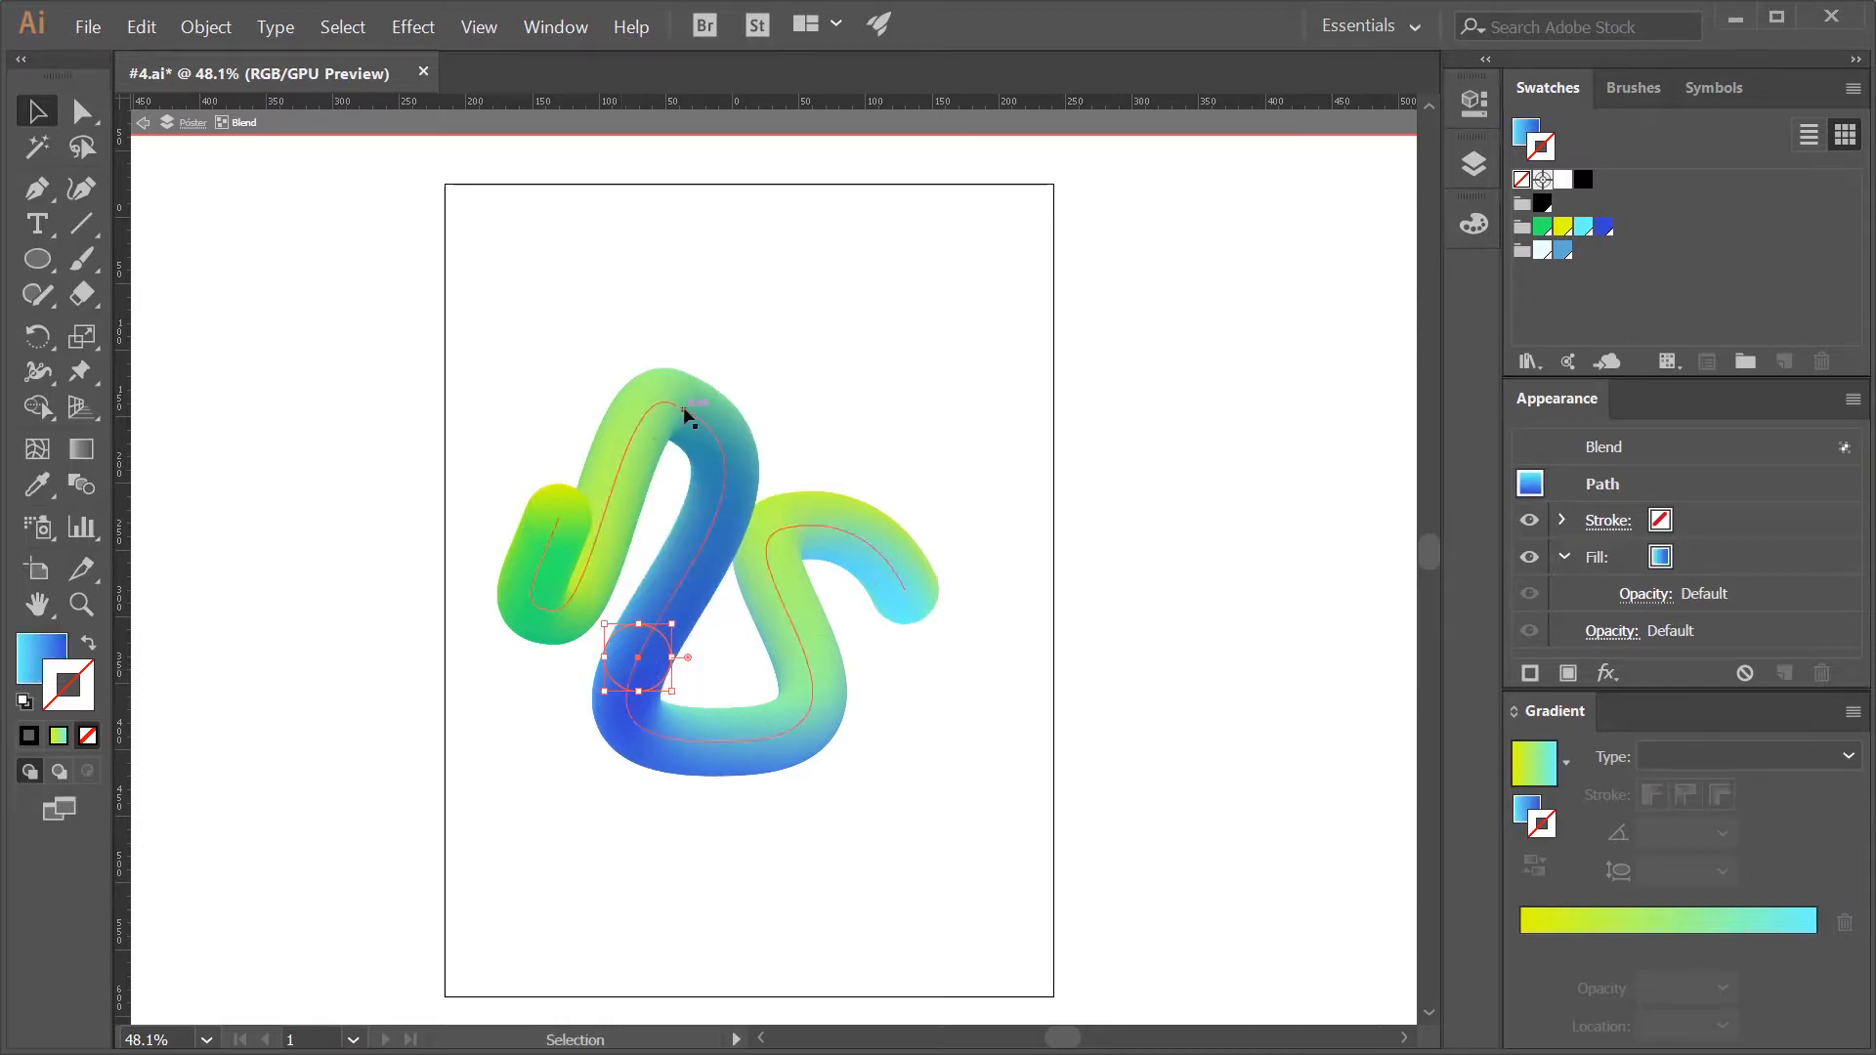
- Select the green end circle and the nearby spine anchors with Direct Selection and shift them to the right
key("a")
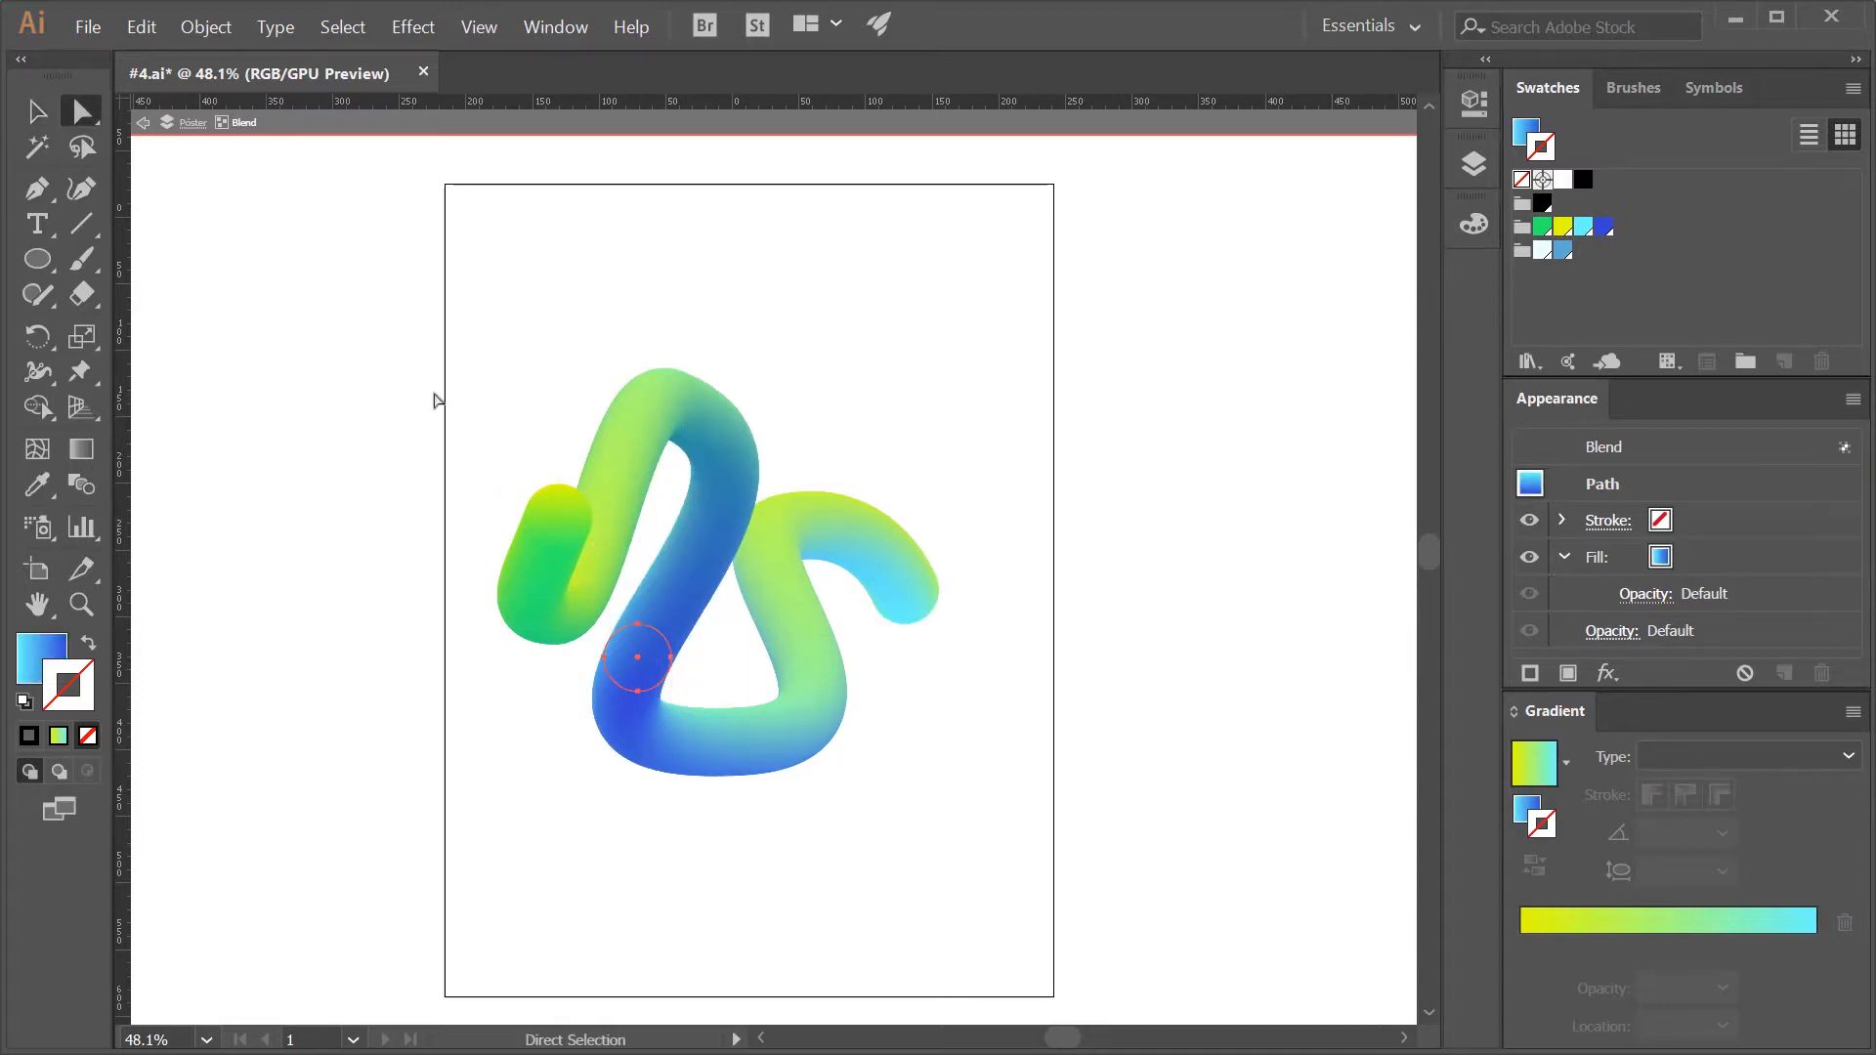
scroll(473, 449, "up", 1)
left_click_drag(473, 450, 607, 655)
left_click_drag(531, 605, 576, 606)
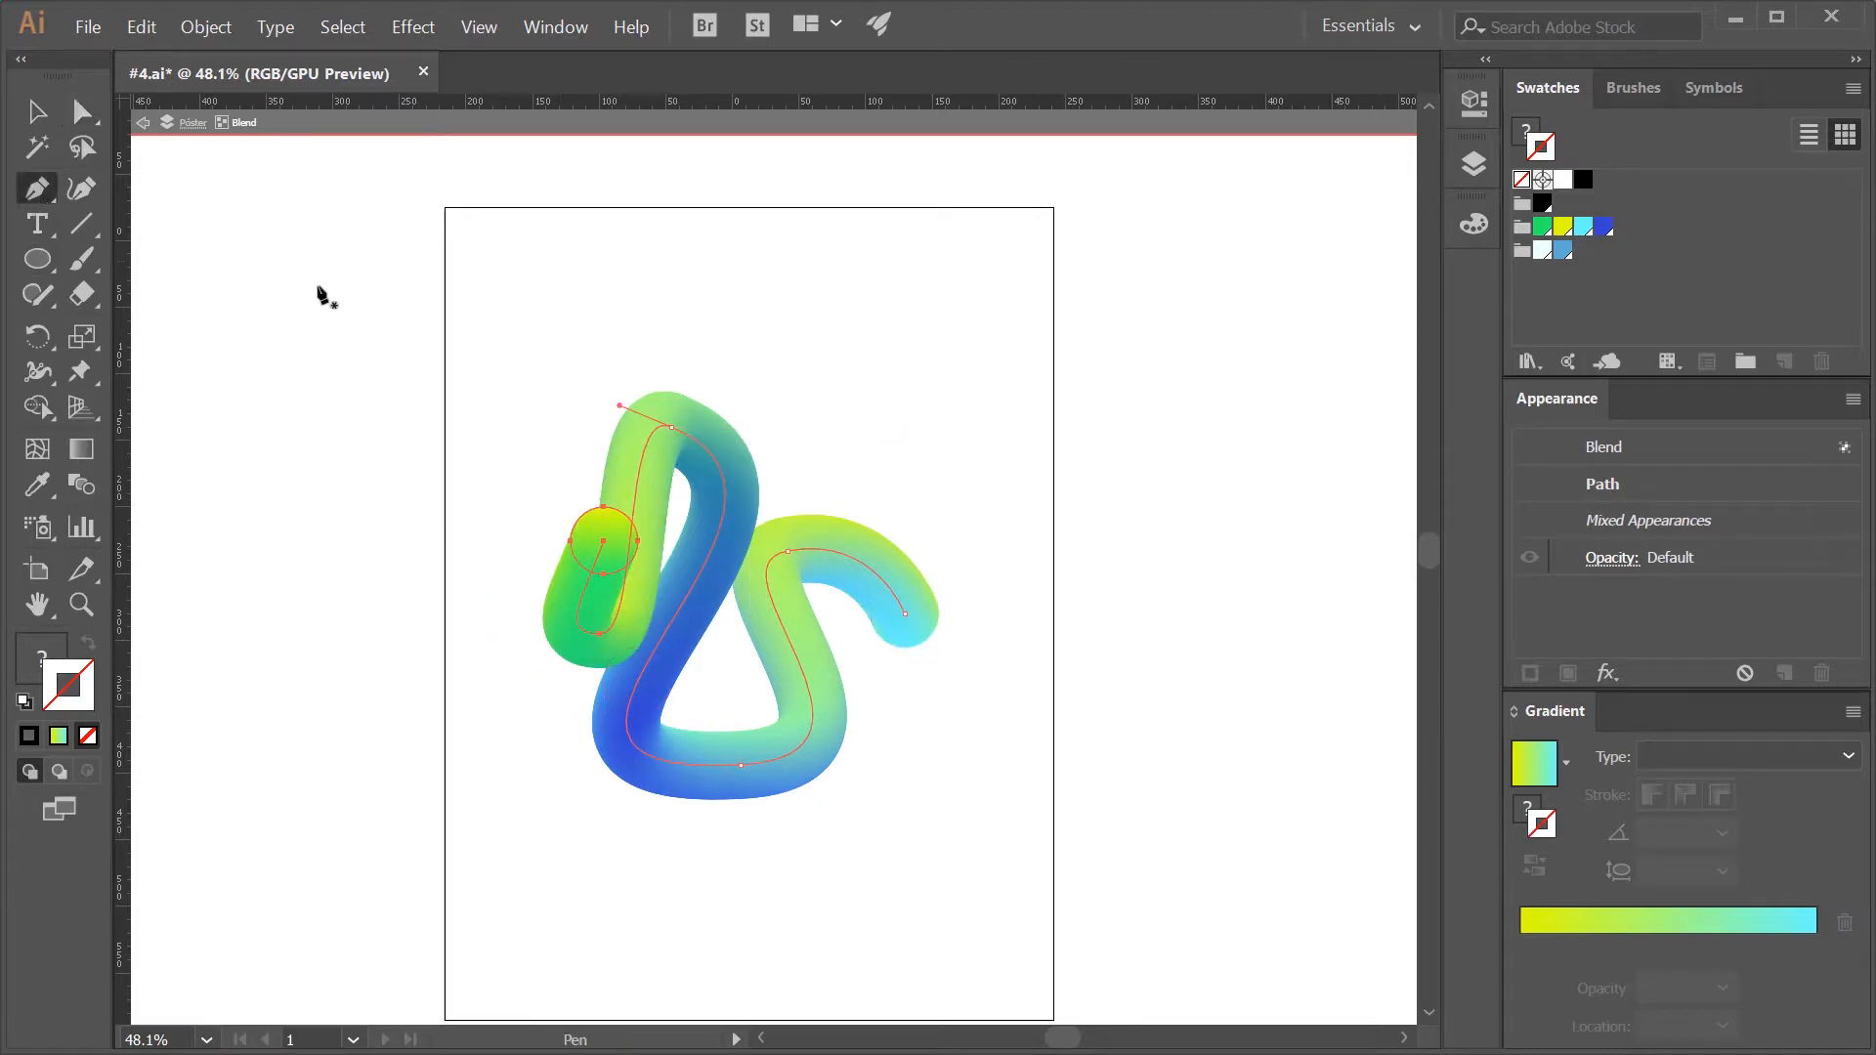
- Adjust the direction handles of the spine's upper and lowest anchors, making the lowest anchor's handles horizontal and slightly shortening its right one
left_click(671, 428)
left_click_drag(871, 510, 829, 440)
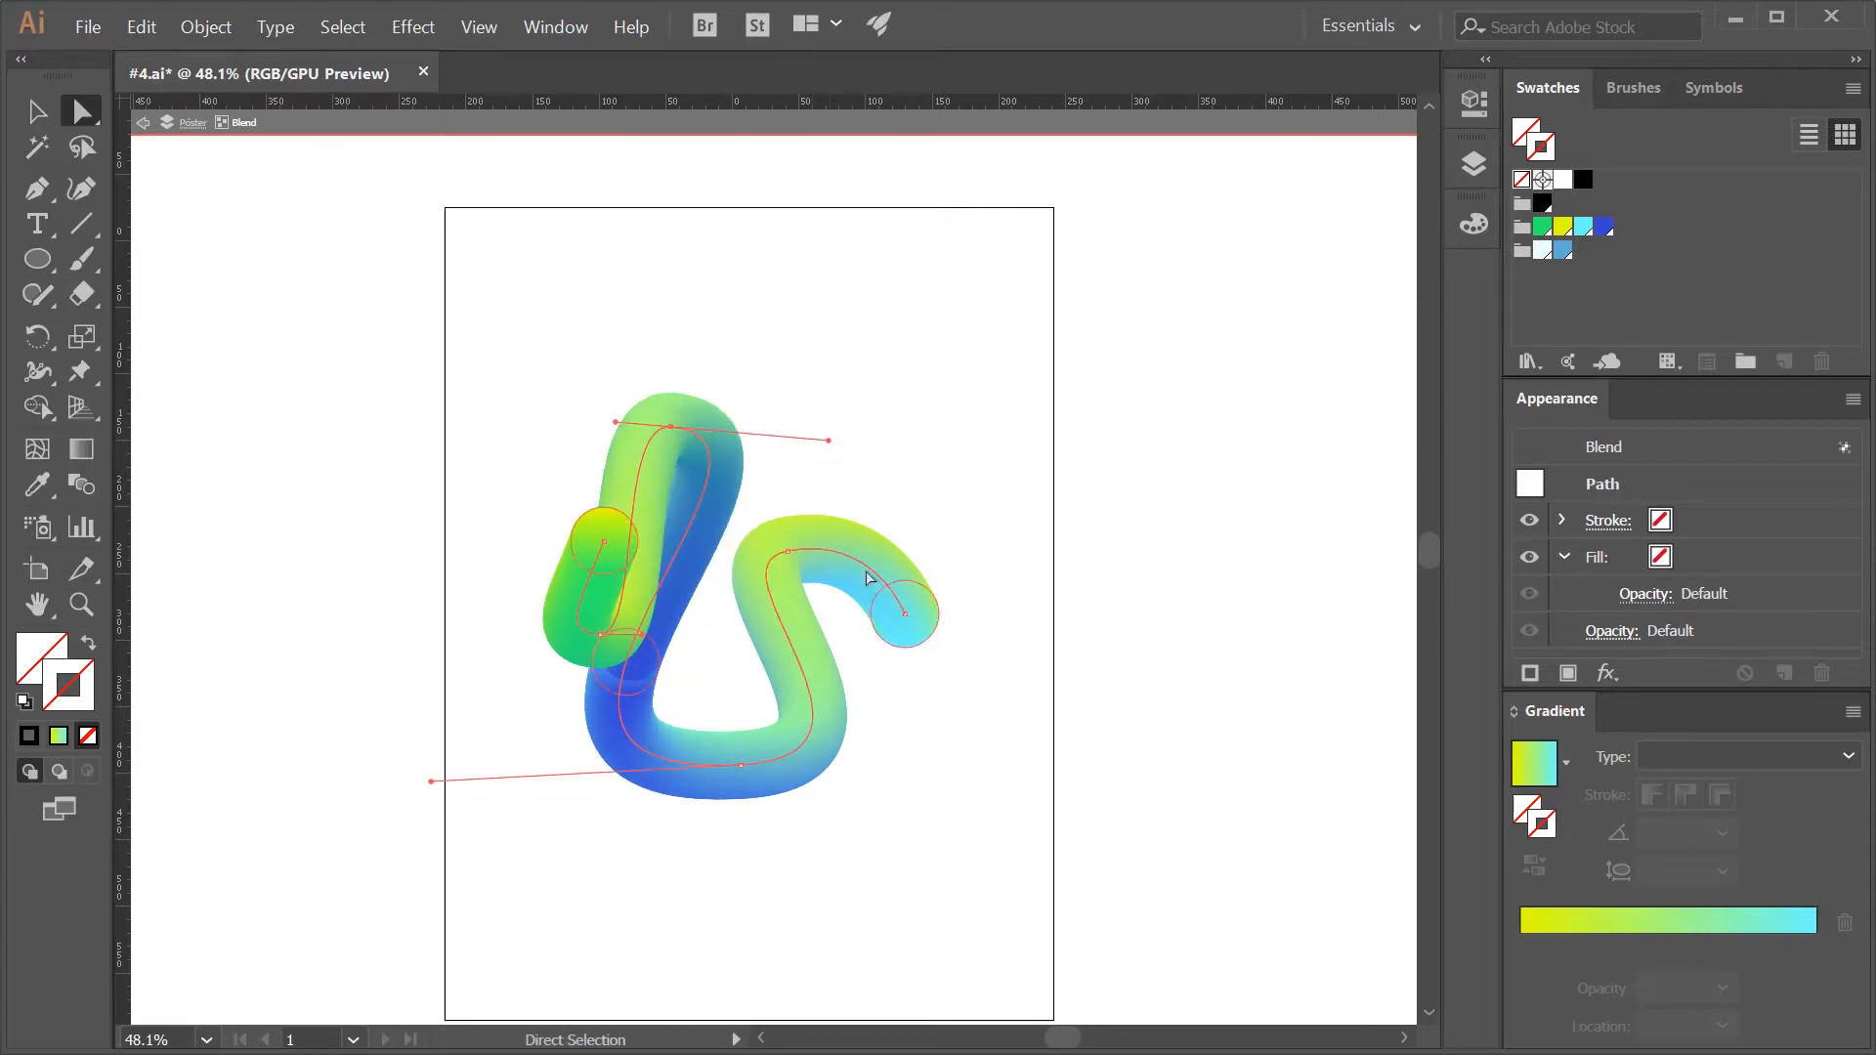
left_click(439, 779)
left_click(740, 765)
left_click_drag(437, 788, 467, 777)
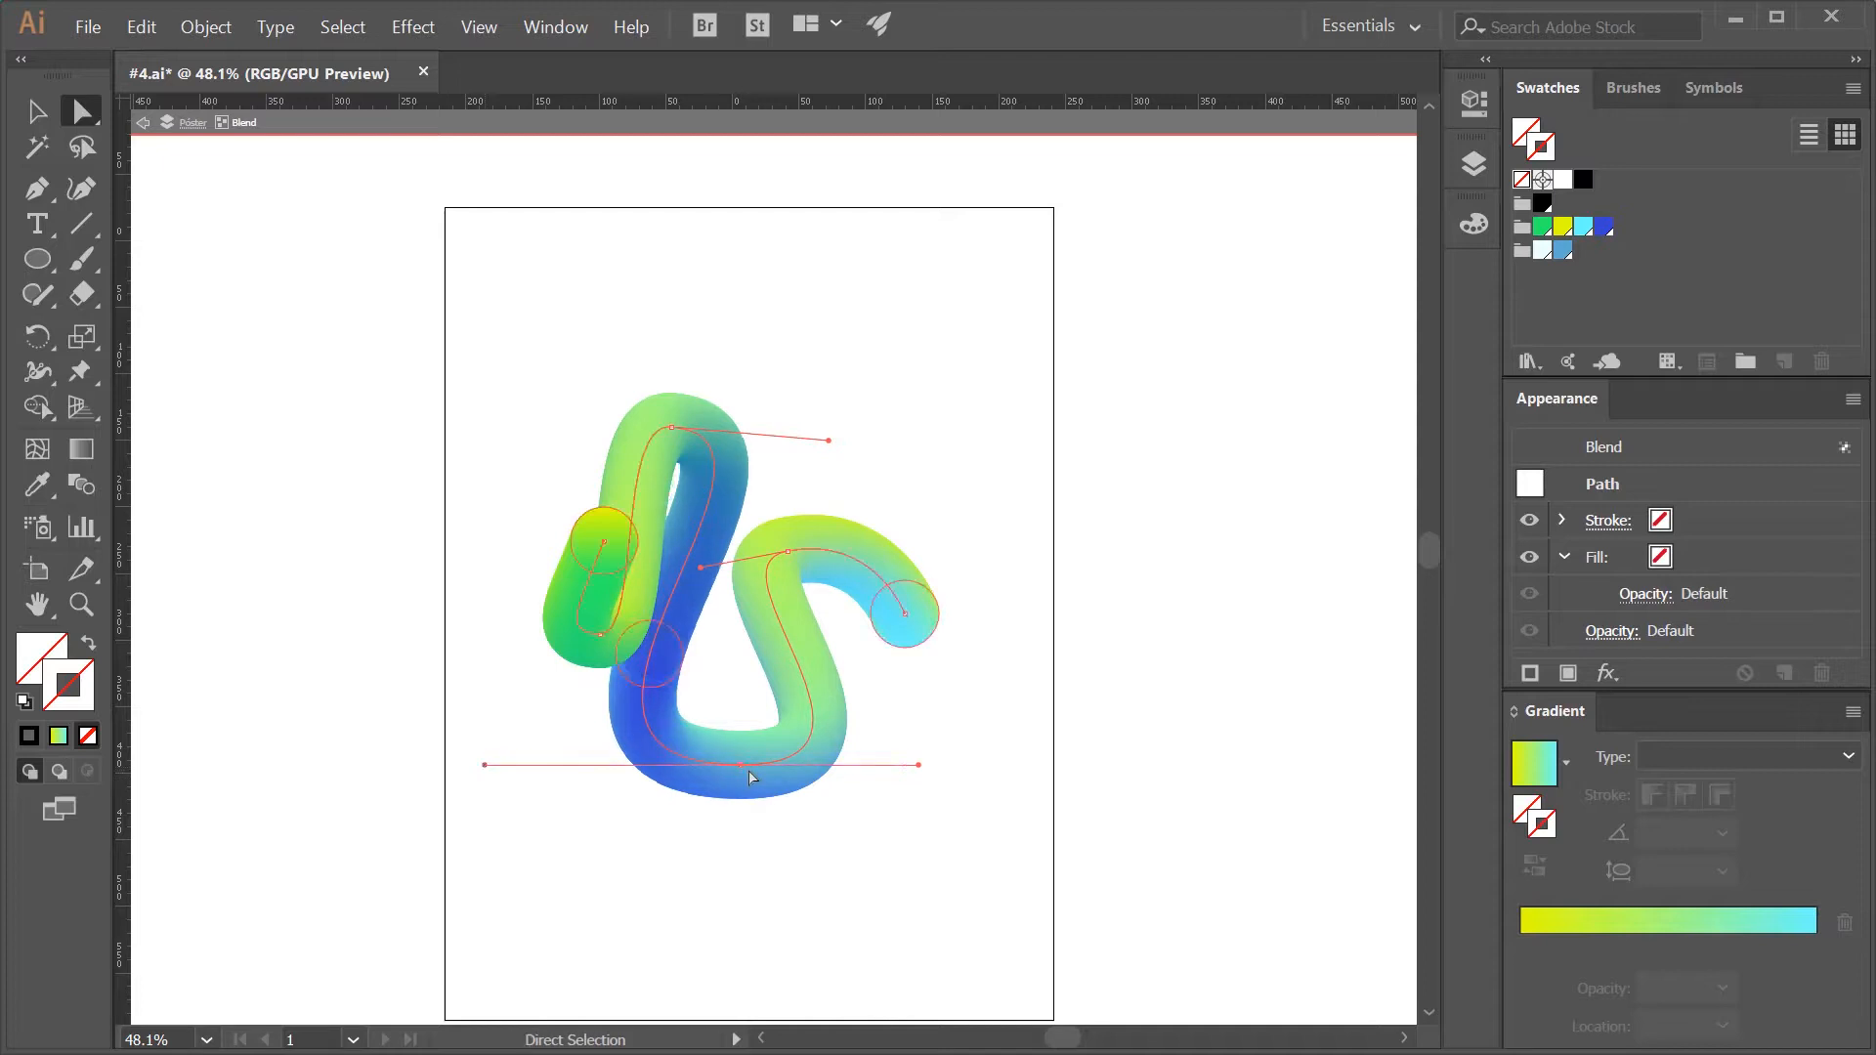
left_click_drag(918, 768, 905, 766)
- Enlarge the blue middle circle of the blend to about one and a half times its size
key("v")
left_click(672, 662)
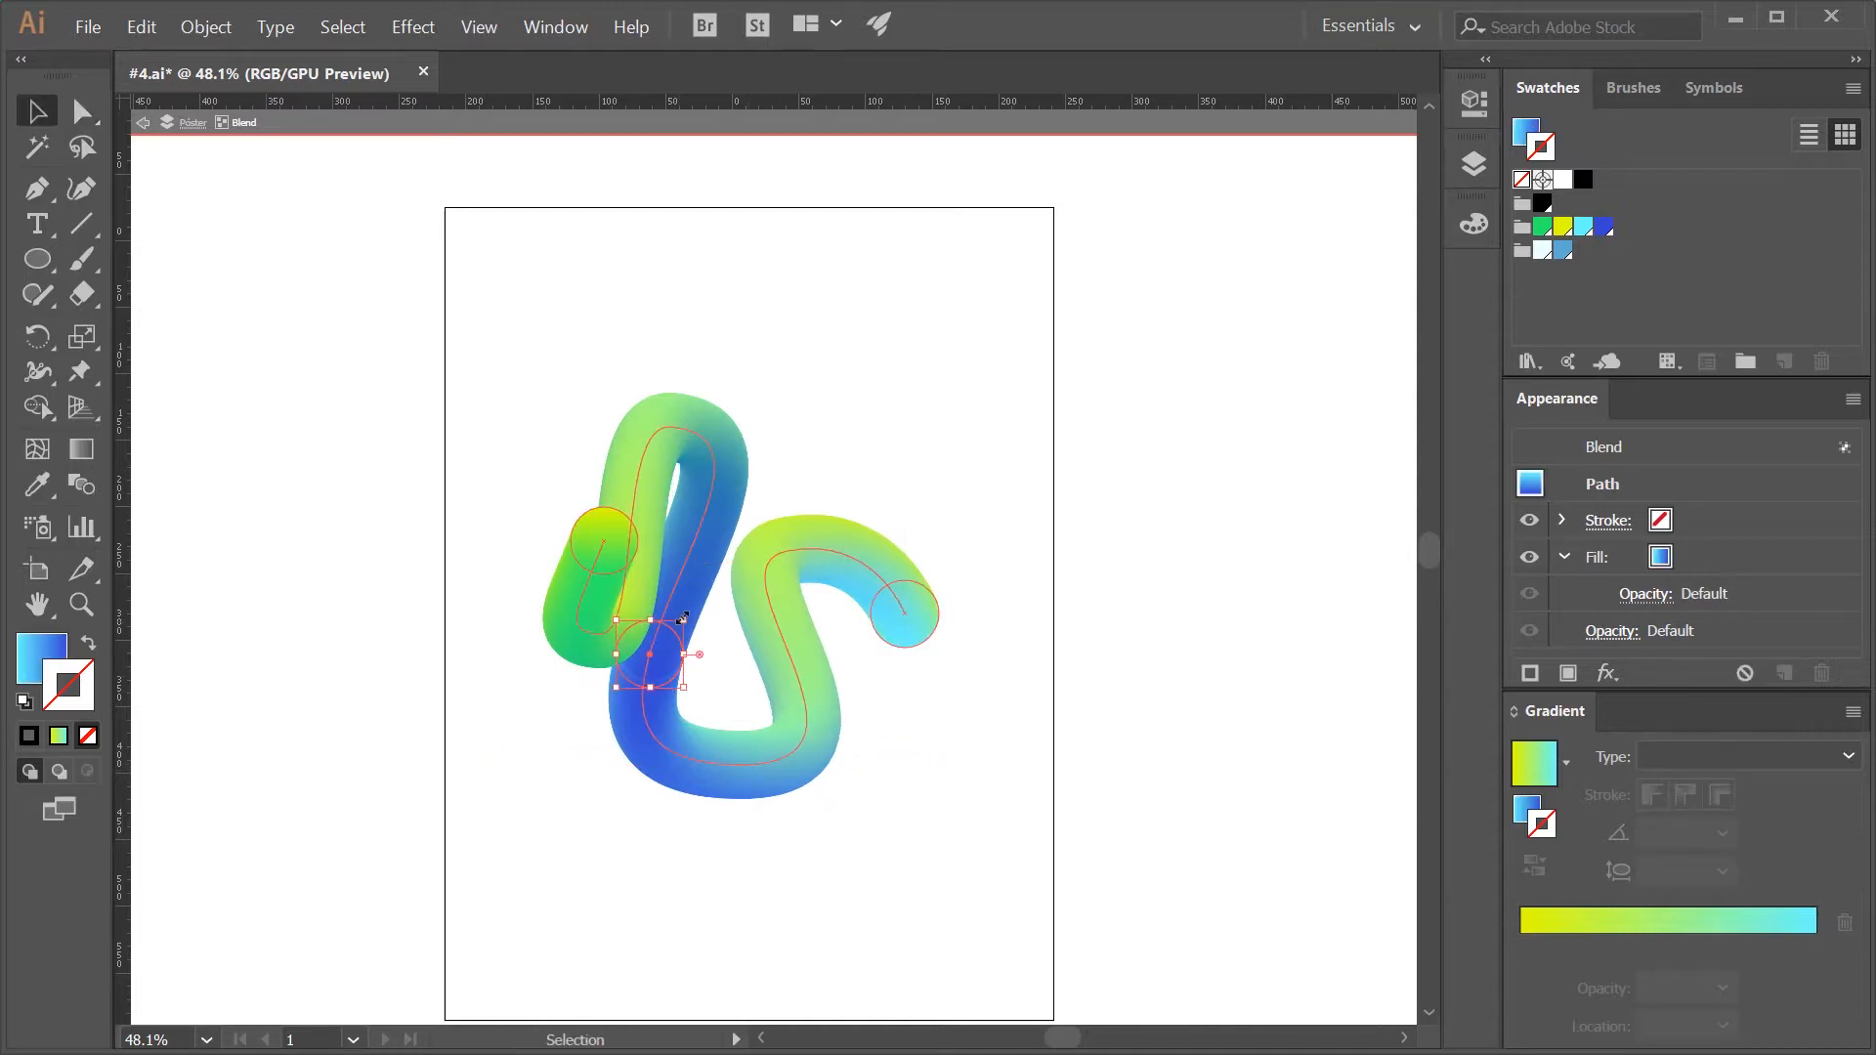
left_click_drag(695, 622, 755, 595)
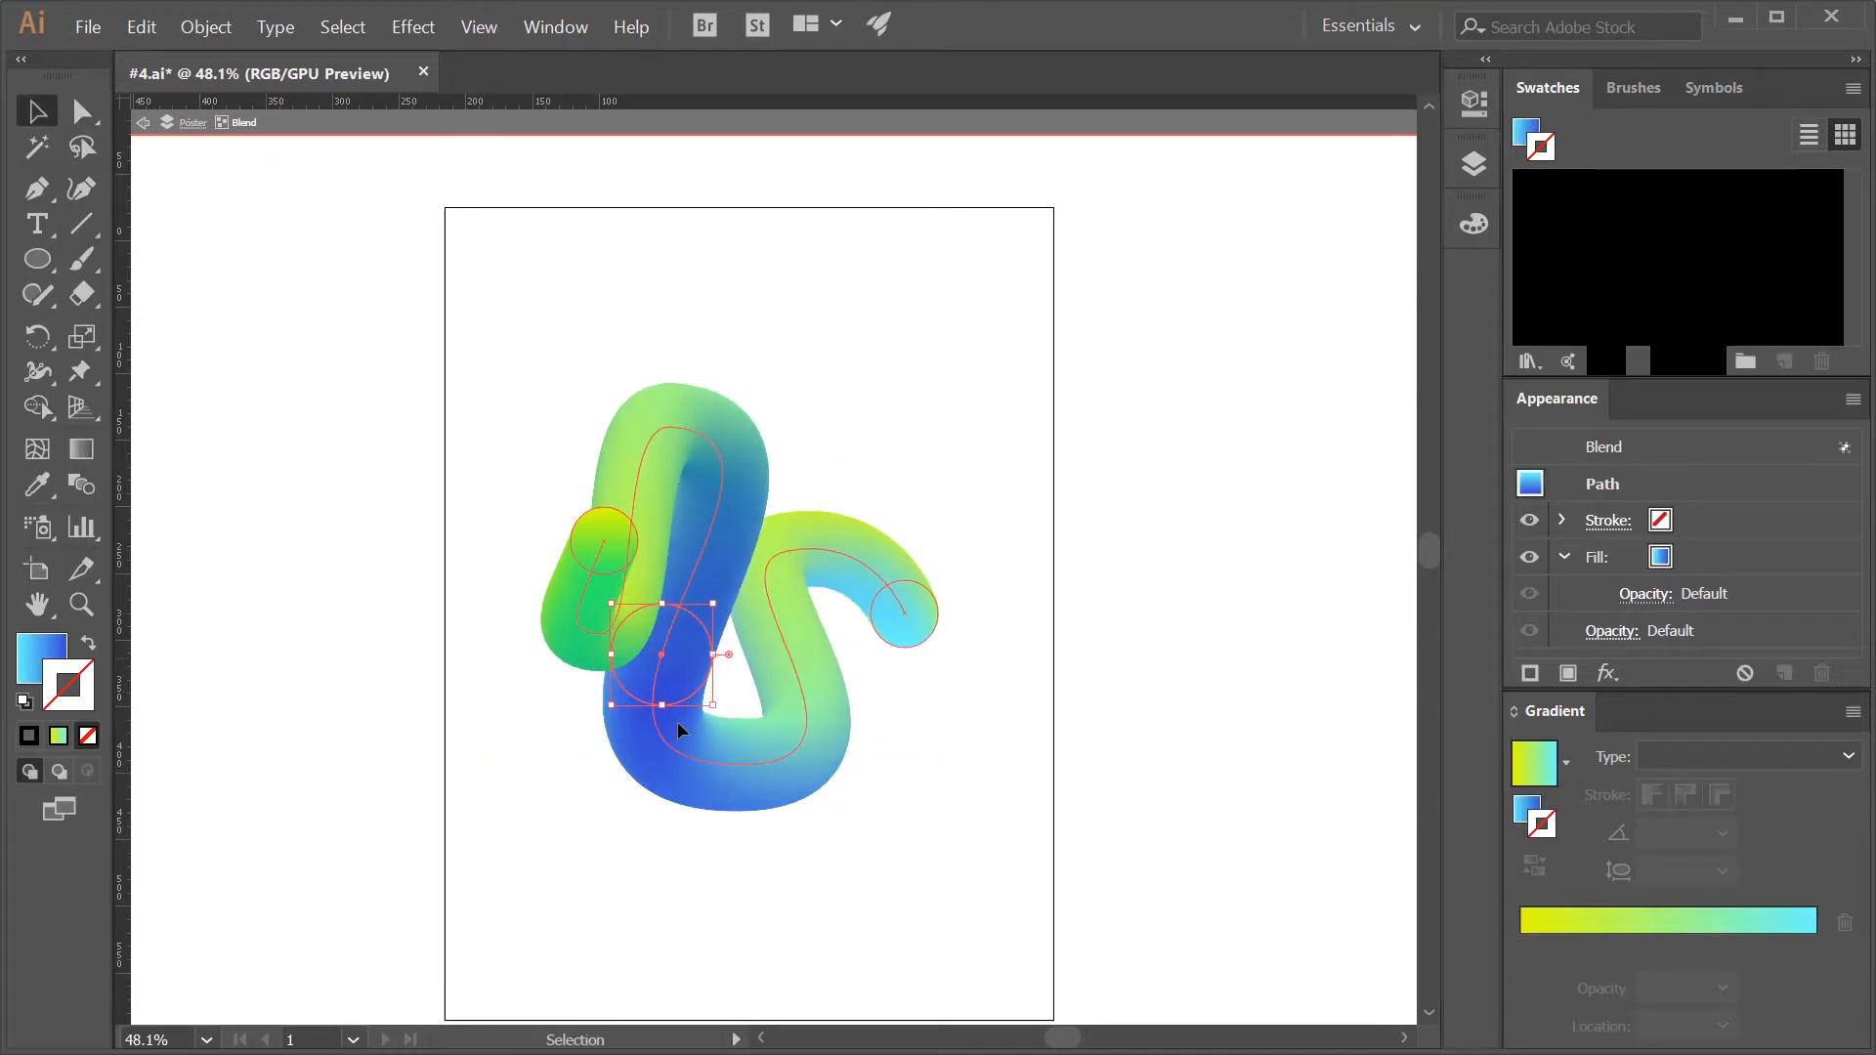
- Scale down the green end circle of the blend and shift it slightly to the left
left_click(574, 552)
left_click(576, 537)
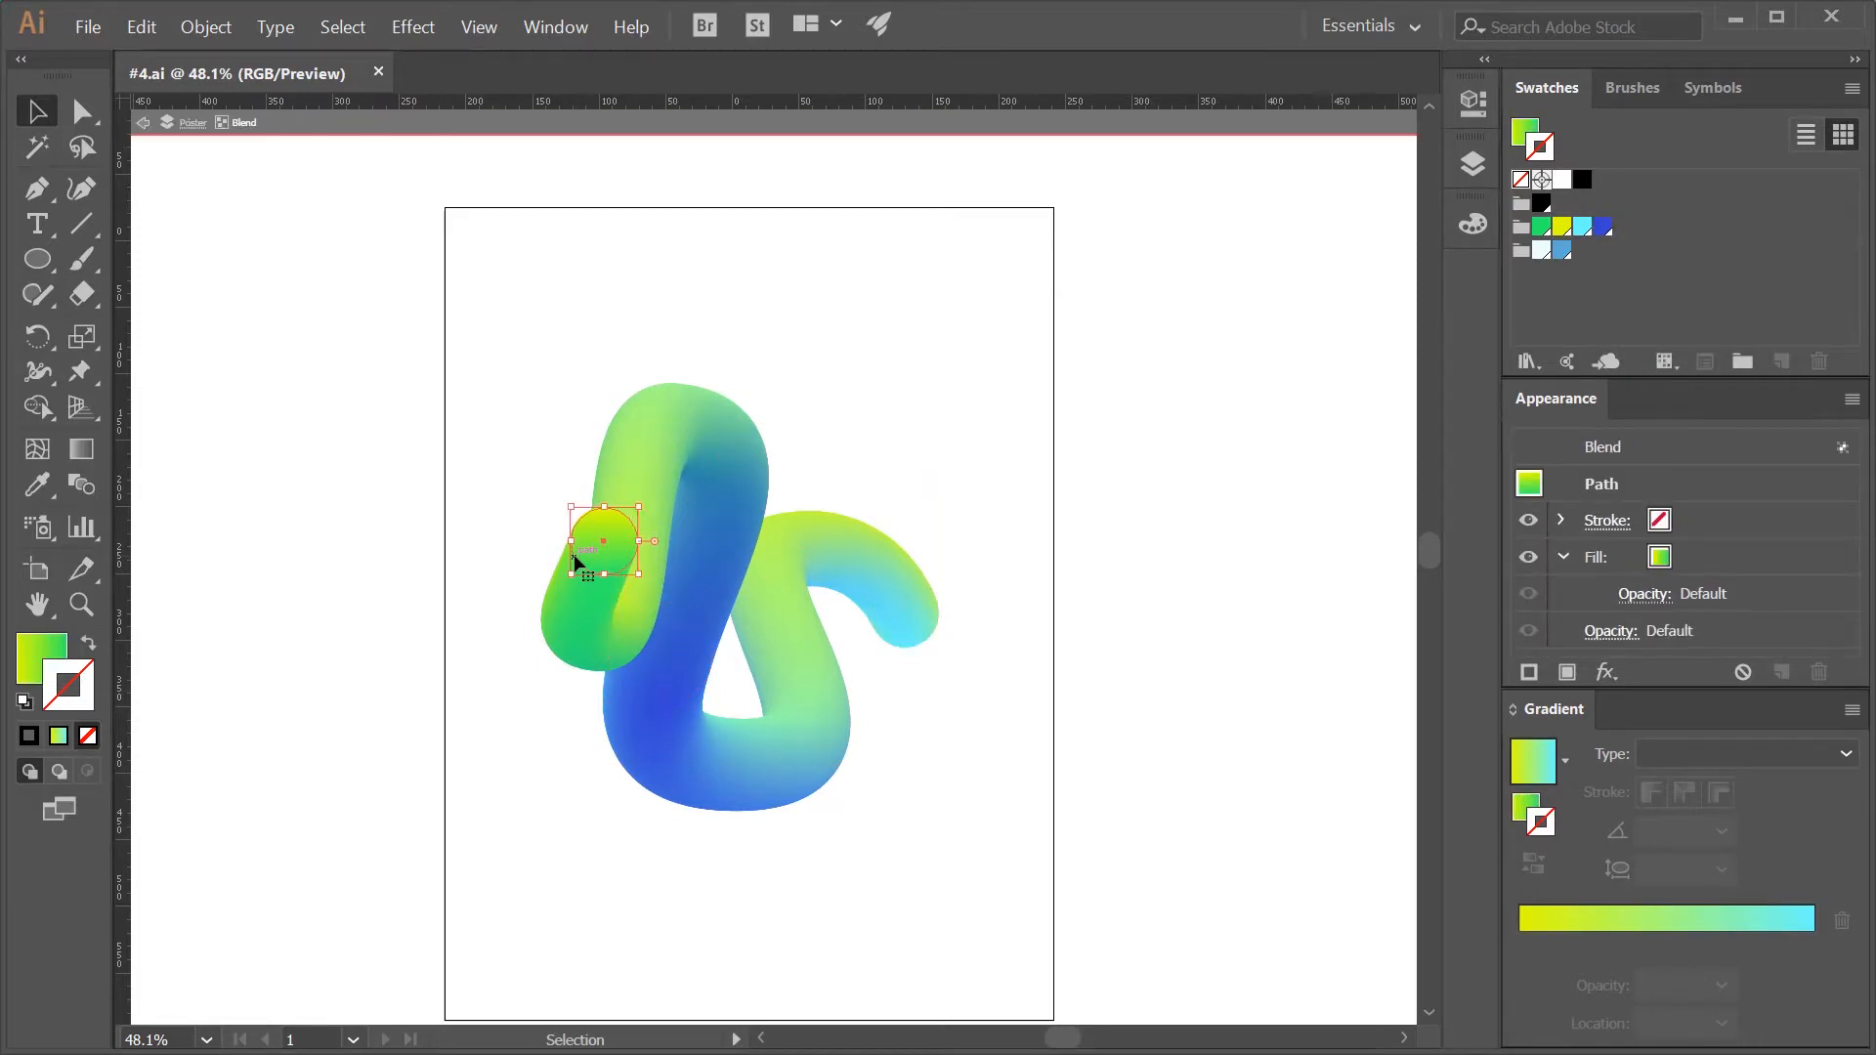
left_click_drag(639, 509, 571, 547)
key("a")
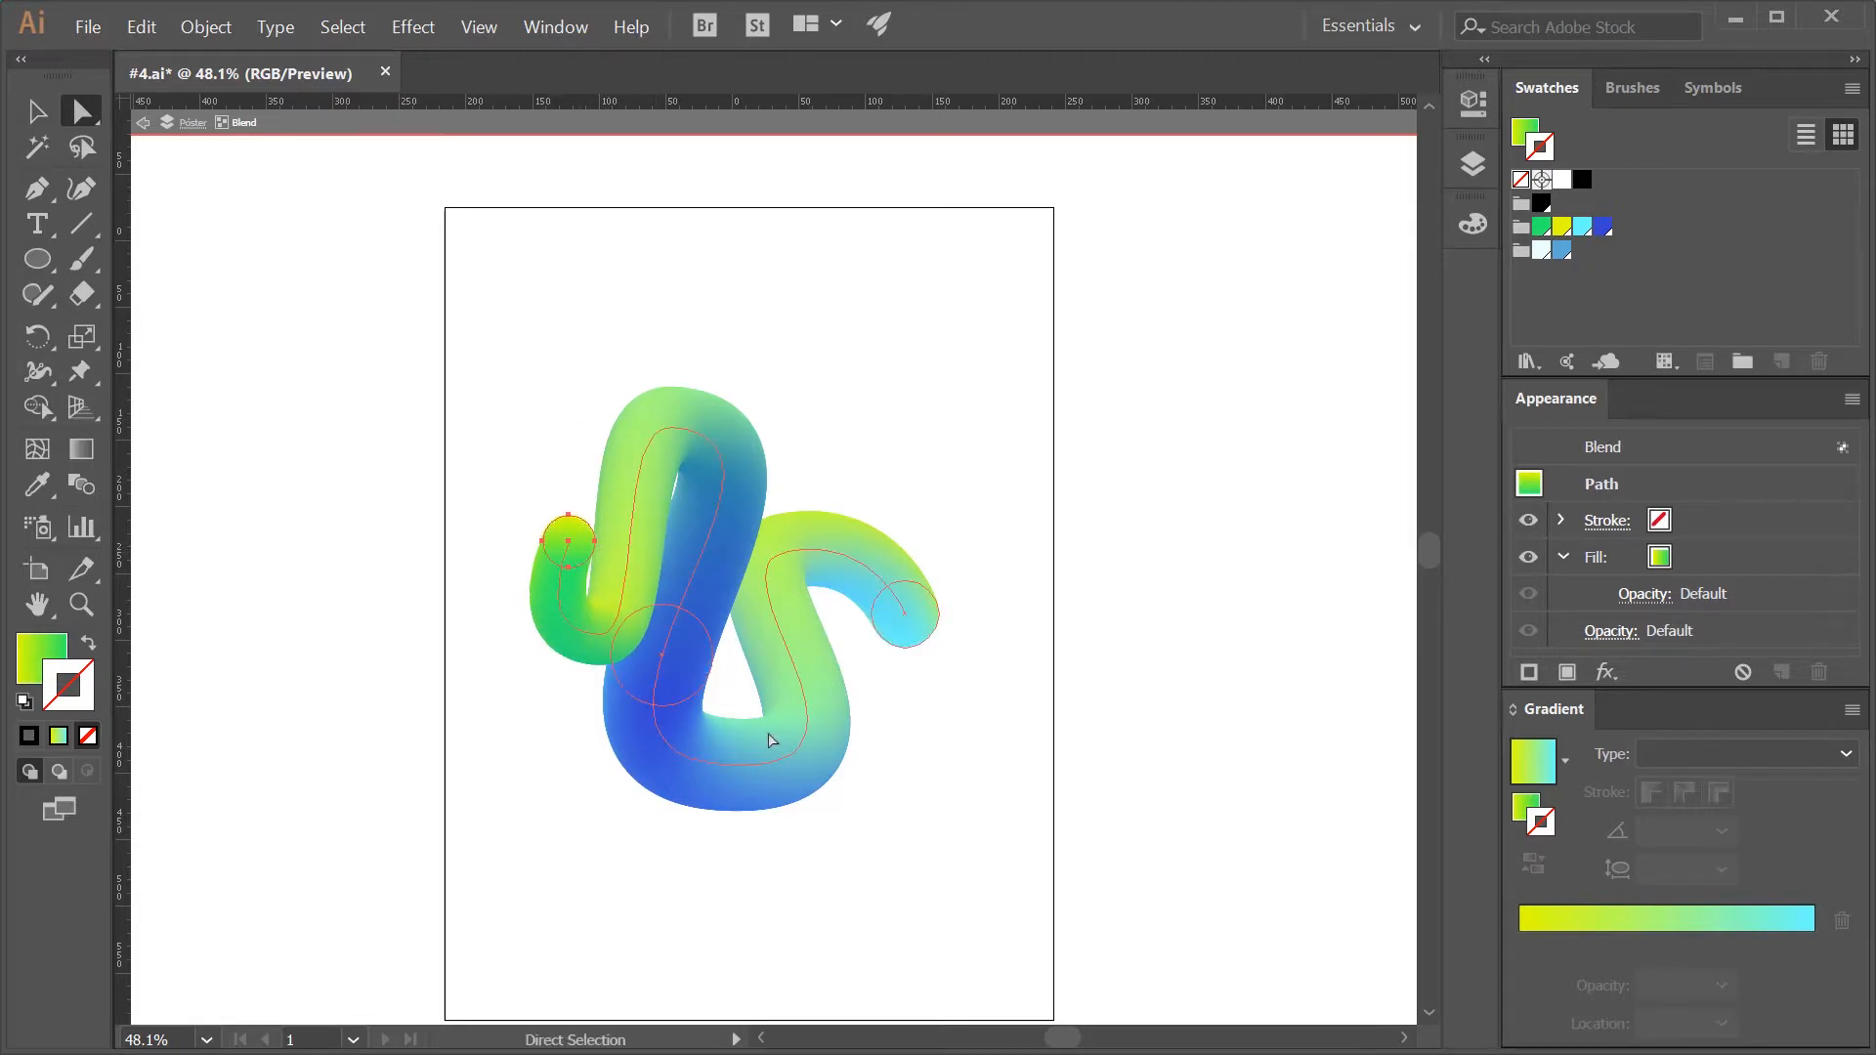
- Reshape the spine by slightly lowering its lowest anchor, shortening that anchor's left handle, and shifting the anchor beside the green end to the right
left_click(740, 765)
mouse_move(503, 768)
left_mouse_down()
mouse_move(527, 767)
mouse_move(510, 766)
left_mouse_up()
left_click_drag(729, 765, 904, 765)
left_click_drag(788, 554, 710, 553)
left_click(789, 553)
left_click_drag(739, 766, 739, 786)
left_click_drag(506, 786, 543, 787)
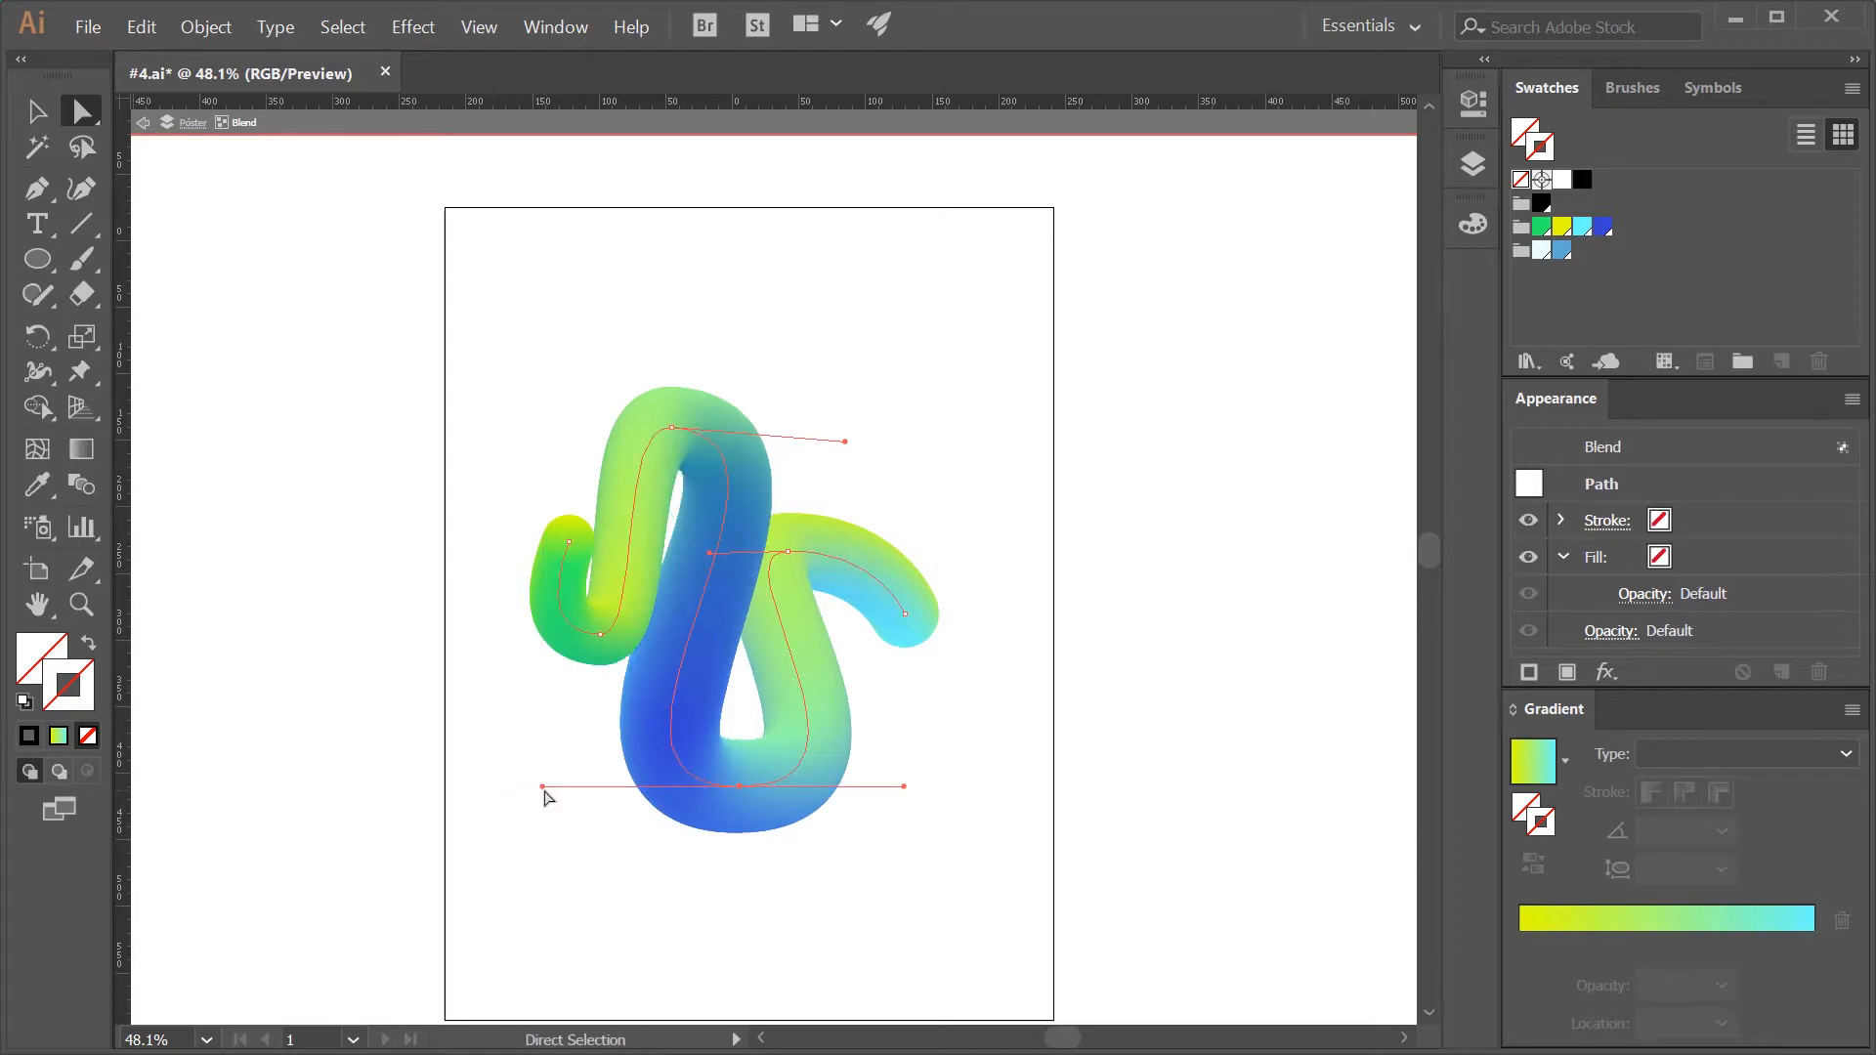
left_click(600, 635)
left_click_drag(600, 635, 640, 635)
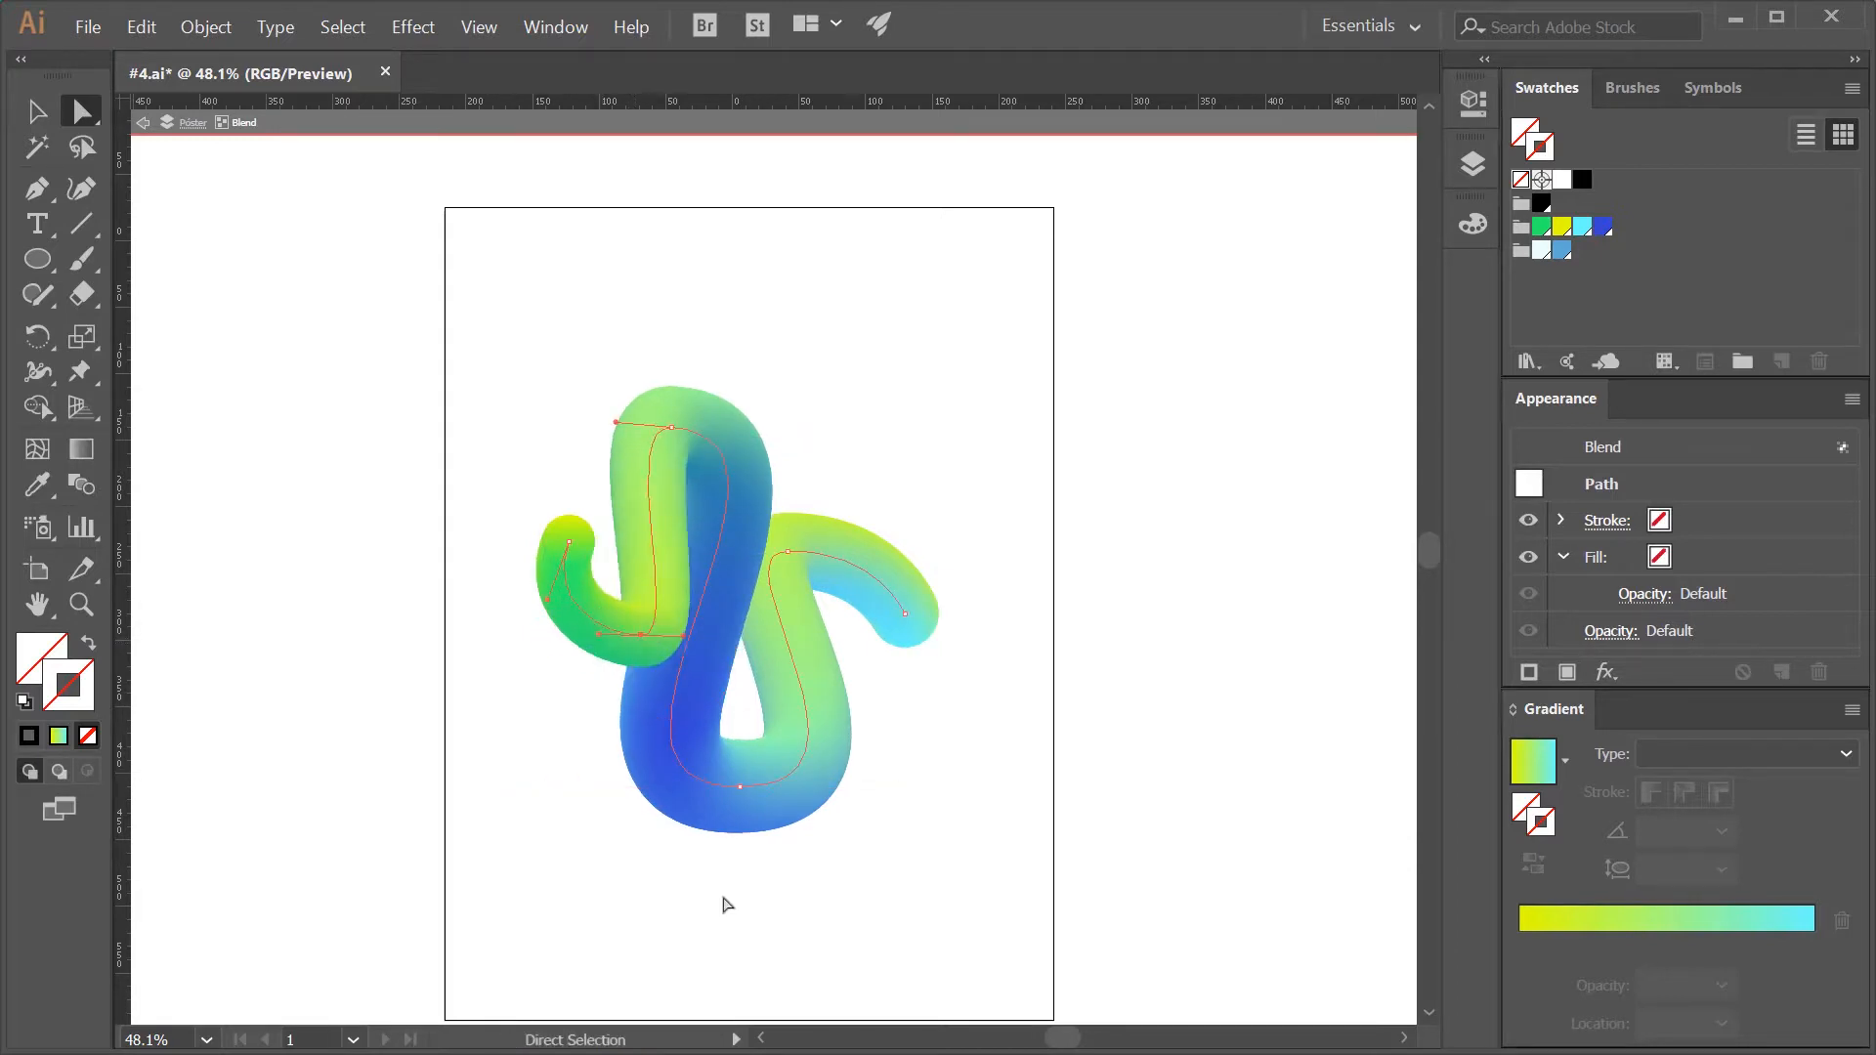
- Enlarge the yellow-to-cyan end circle of the blend to about twice its size and exit isolation mode
left_click(710, 724)
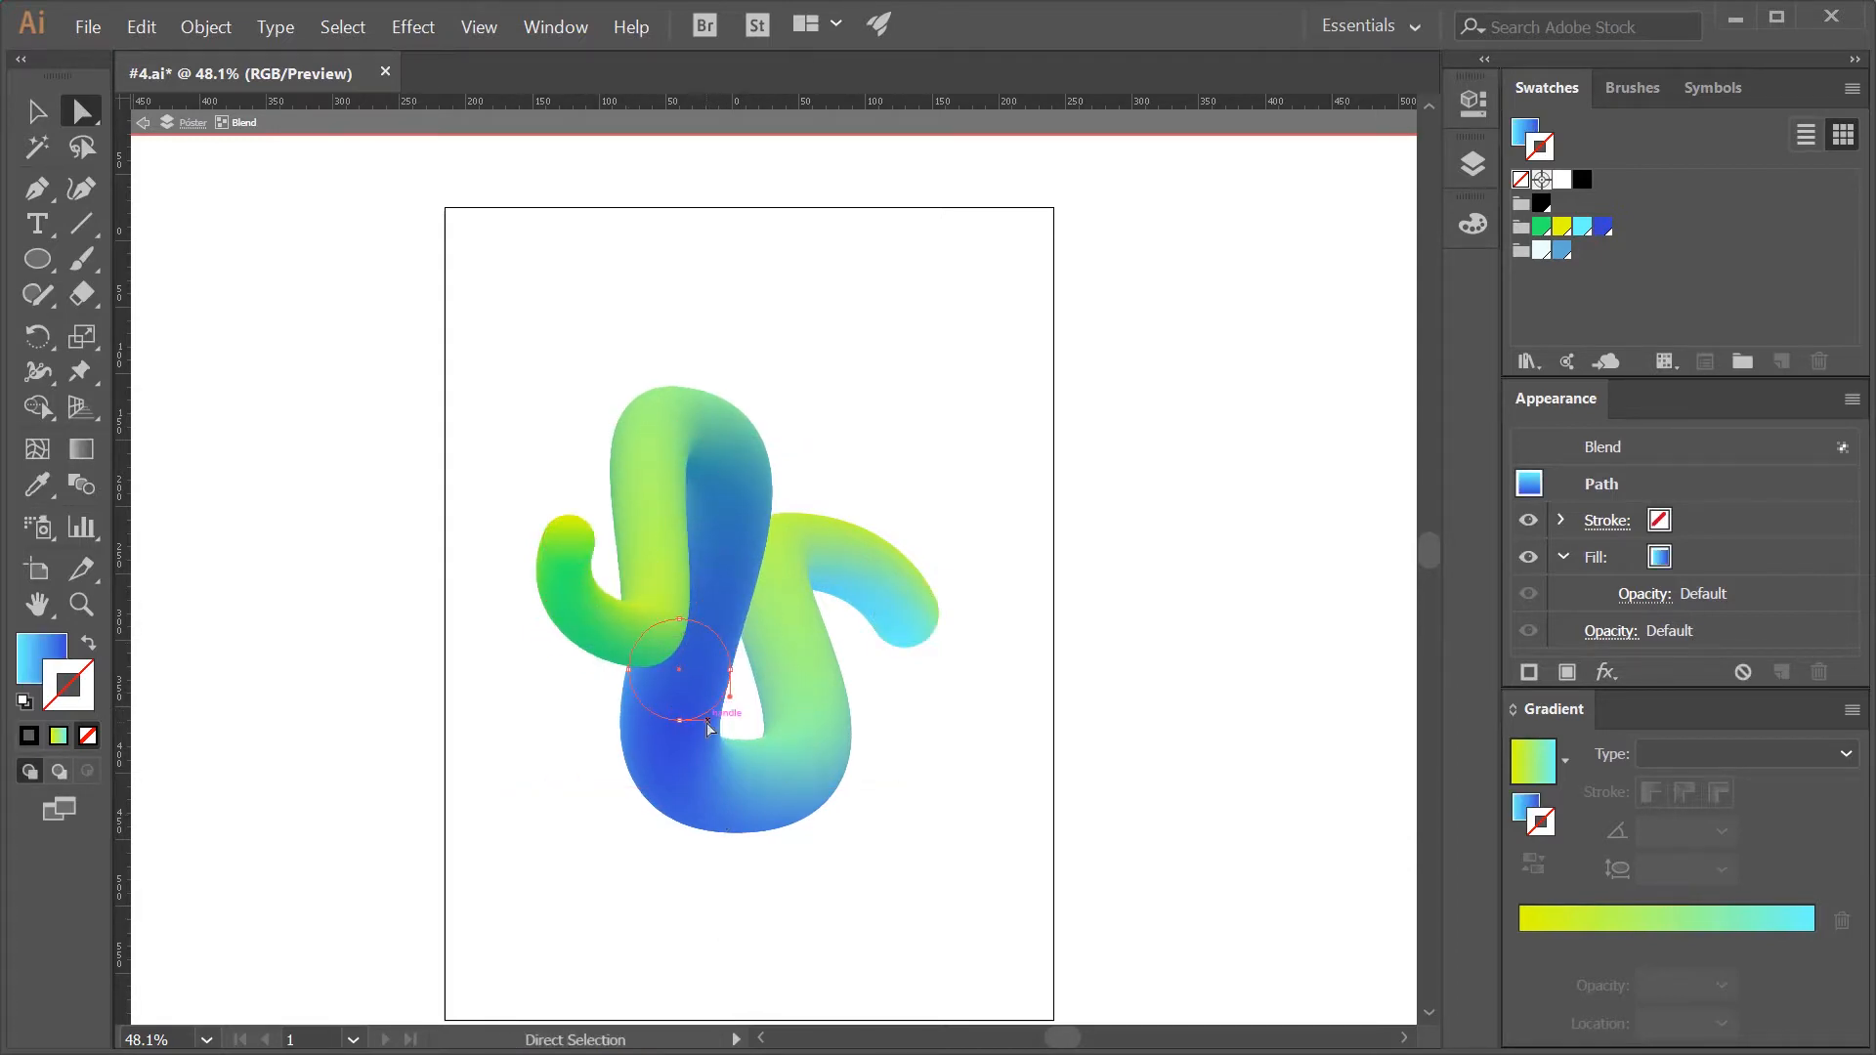
key("v")
left_click(903, 637)
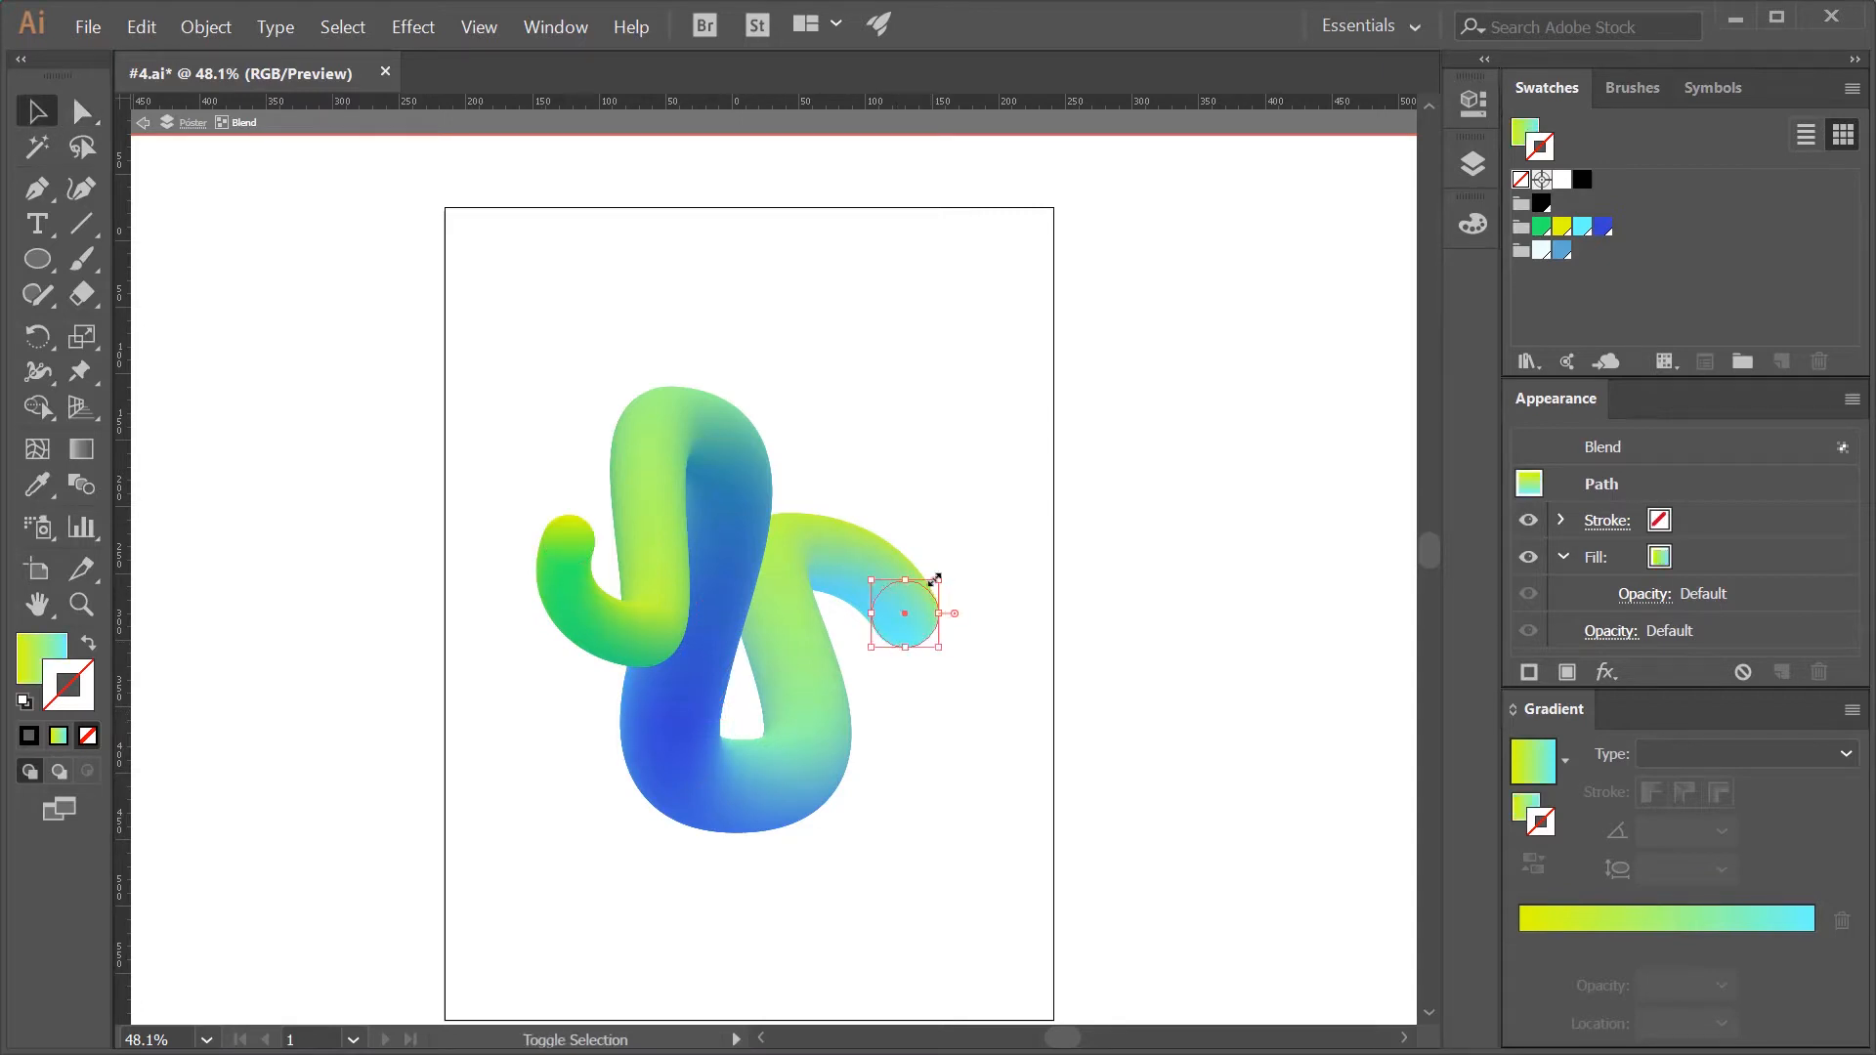
left_click_drag(1004, 515, 1005, 472)
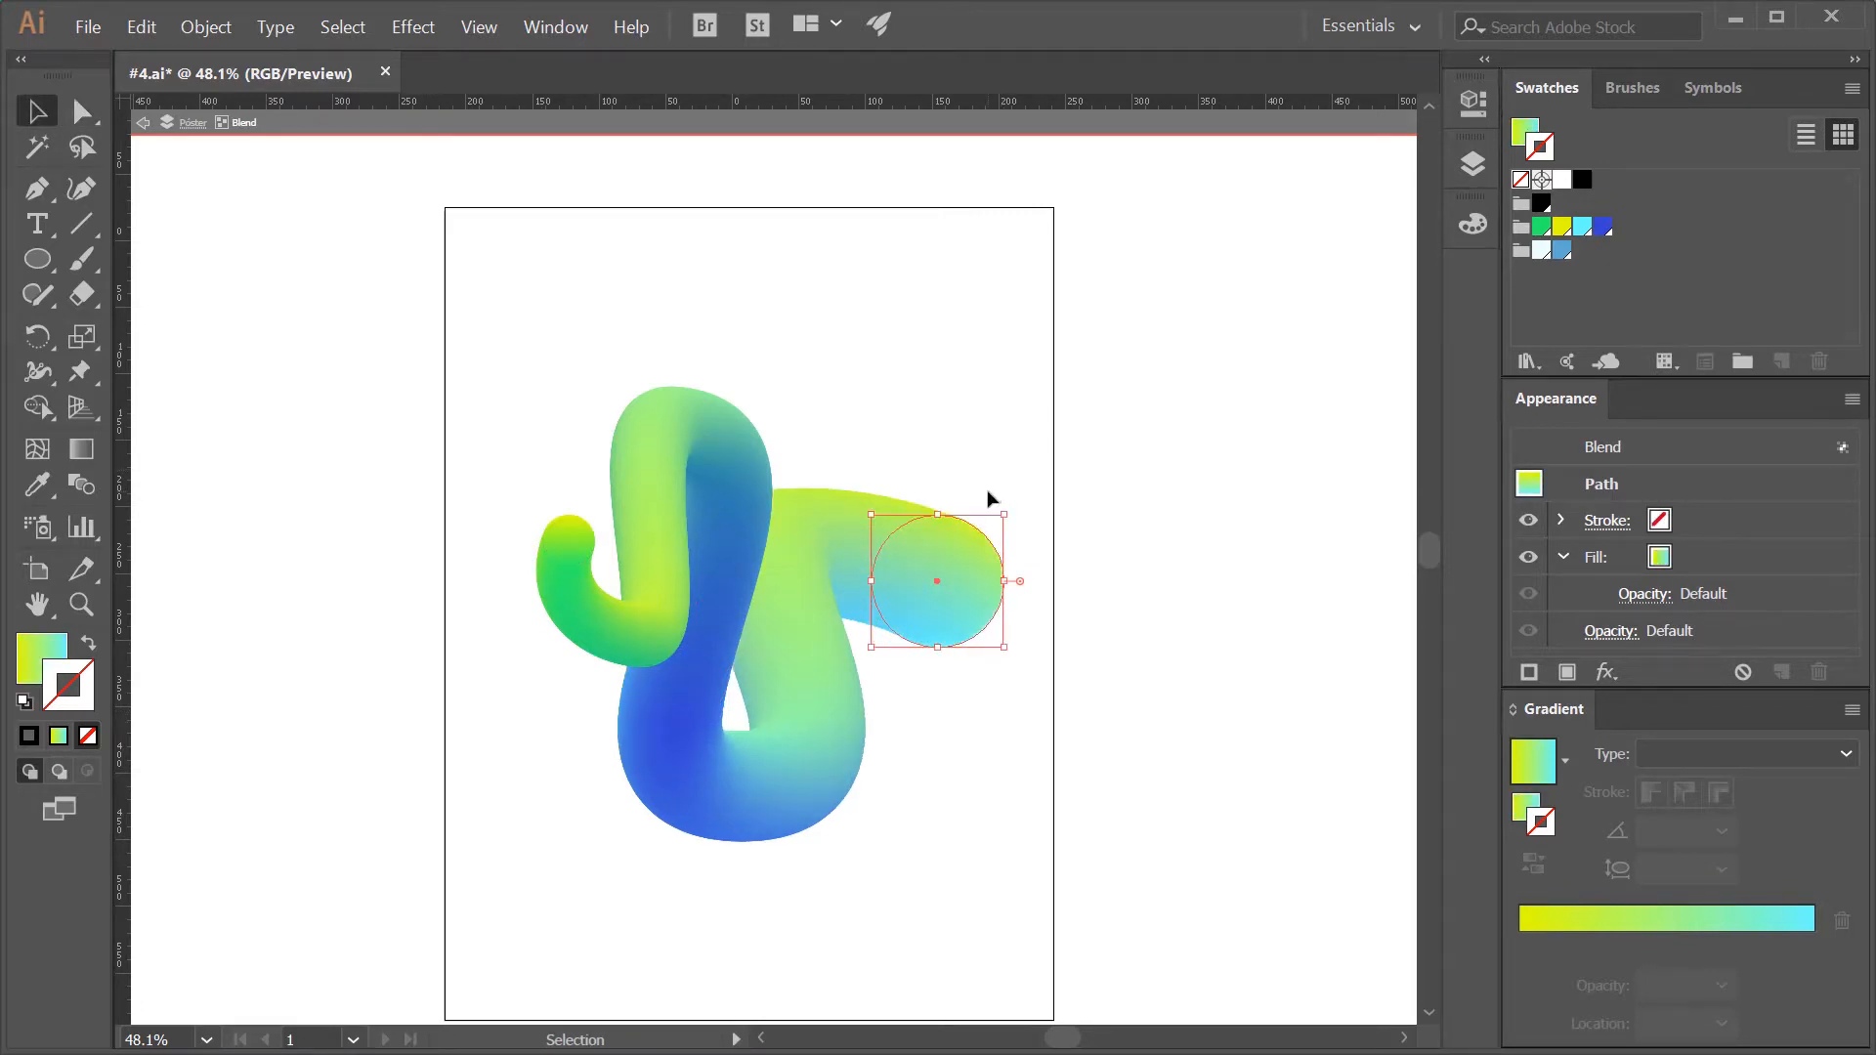
double_click(1194, 488)
- Reposition the whole blend slightly on the artboard, deselect it and save the document
scroll(996, 721, "down", 1)
mouse_move(797, 696)
left_mouse_down()
mouse_move(774, 729)
mouse_move(800, 680)
left_mouse_up()
left_click(1146, 762)
left_click(1228, 690)
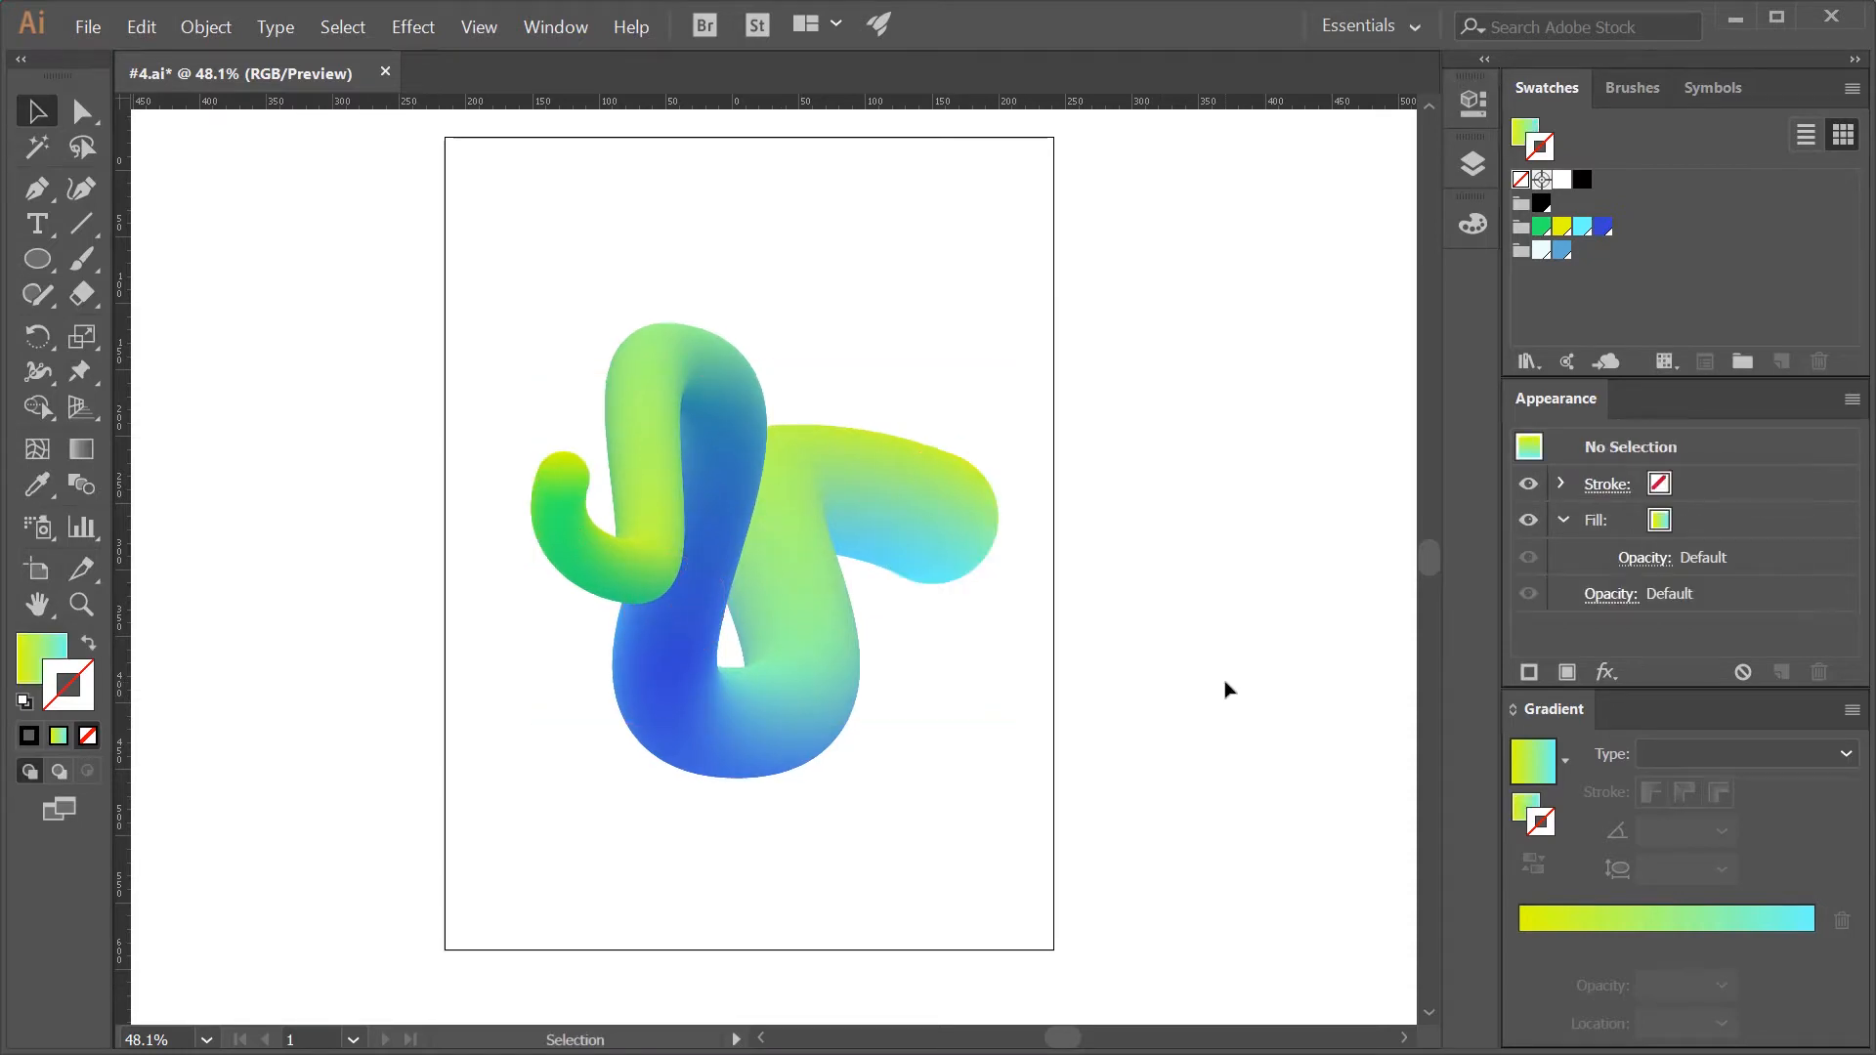
key("ctrl+s")
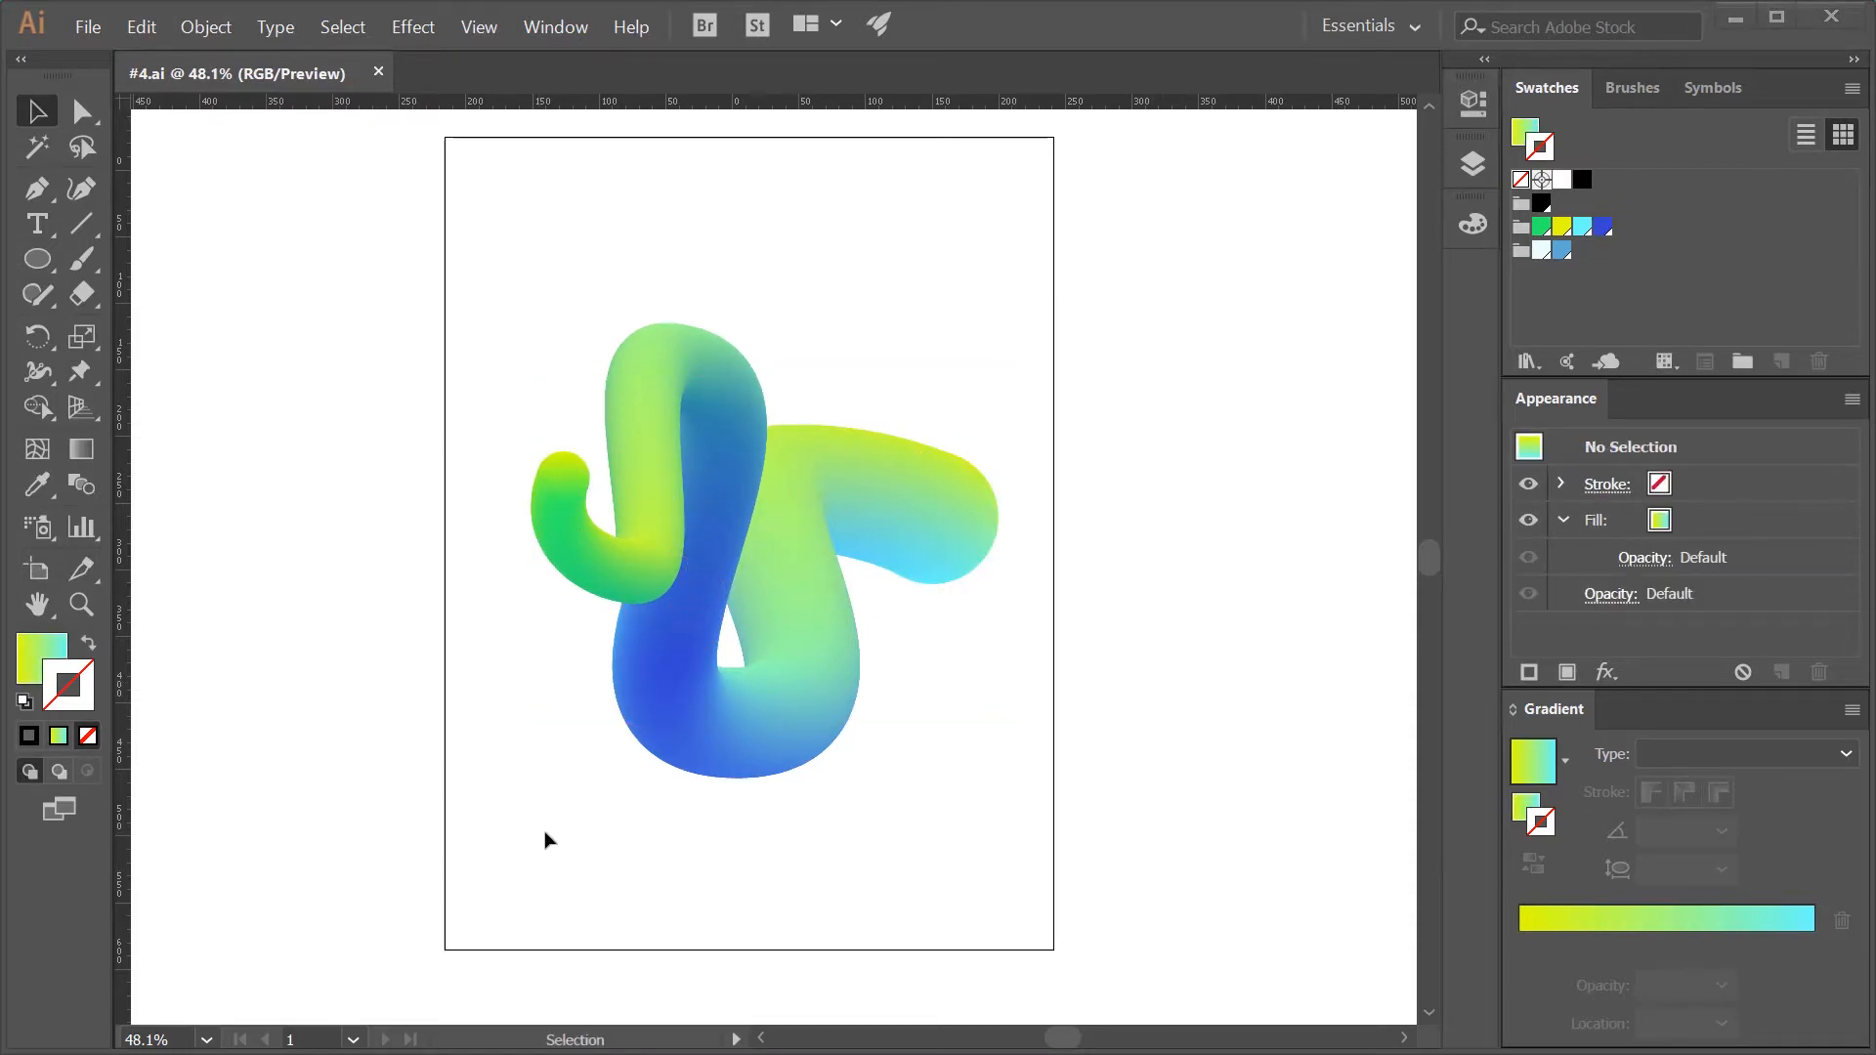
- Draw a wide, flat ellipse beneath the blend and make its gradient fill active for editing
key("l")
left_click_drag(564, 817, 961, 872)
left_click(1520, 814)
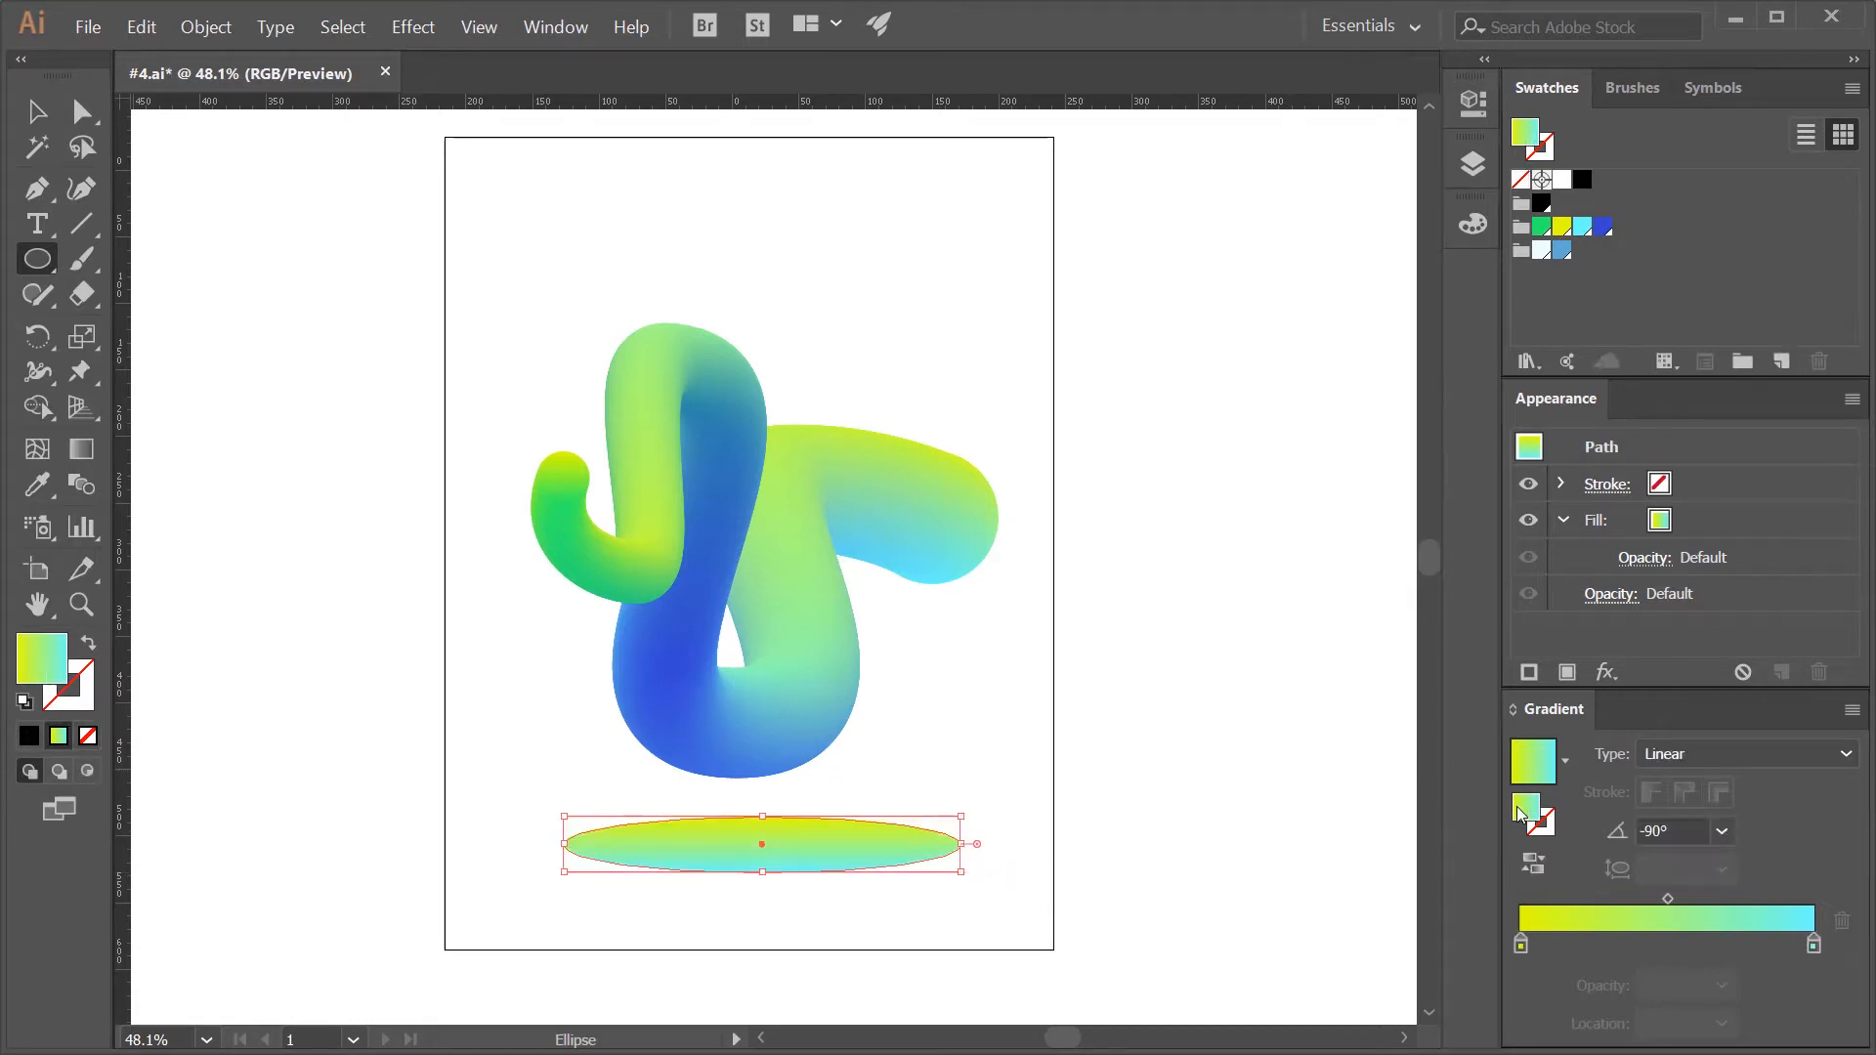
- Set both gradient stops of the ellipse to black, with the end stop at 0% opacity
double_click(1520, 945)
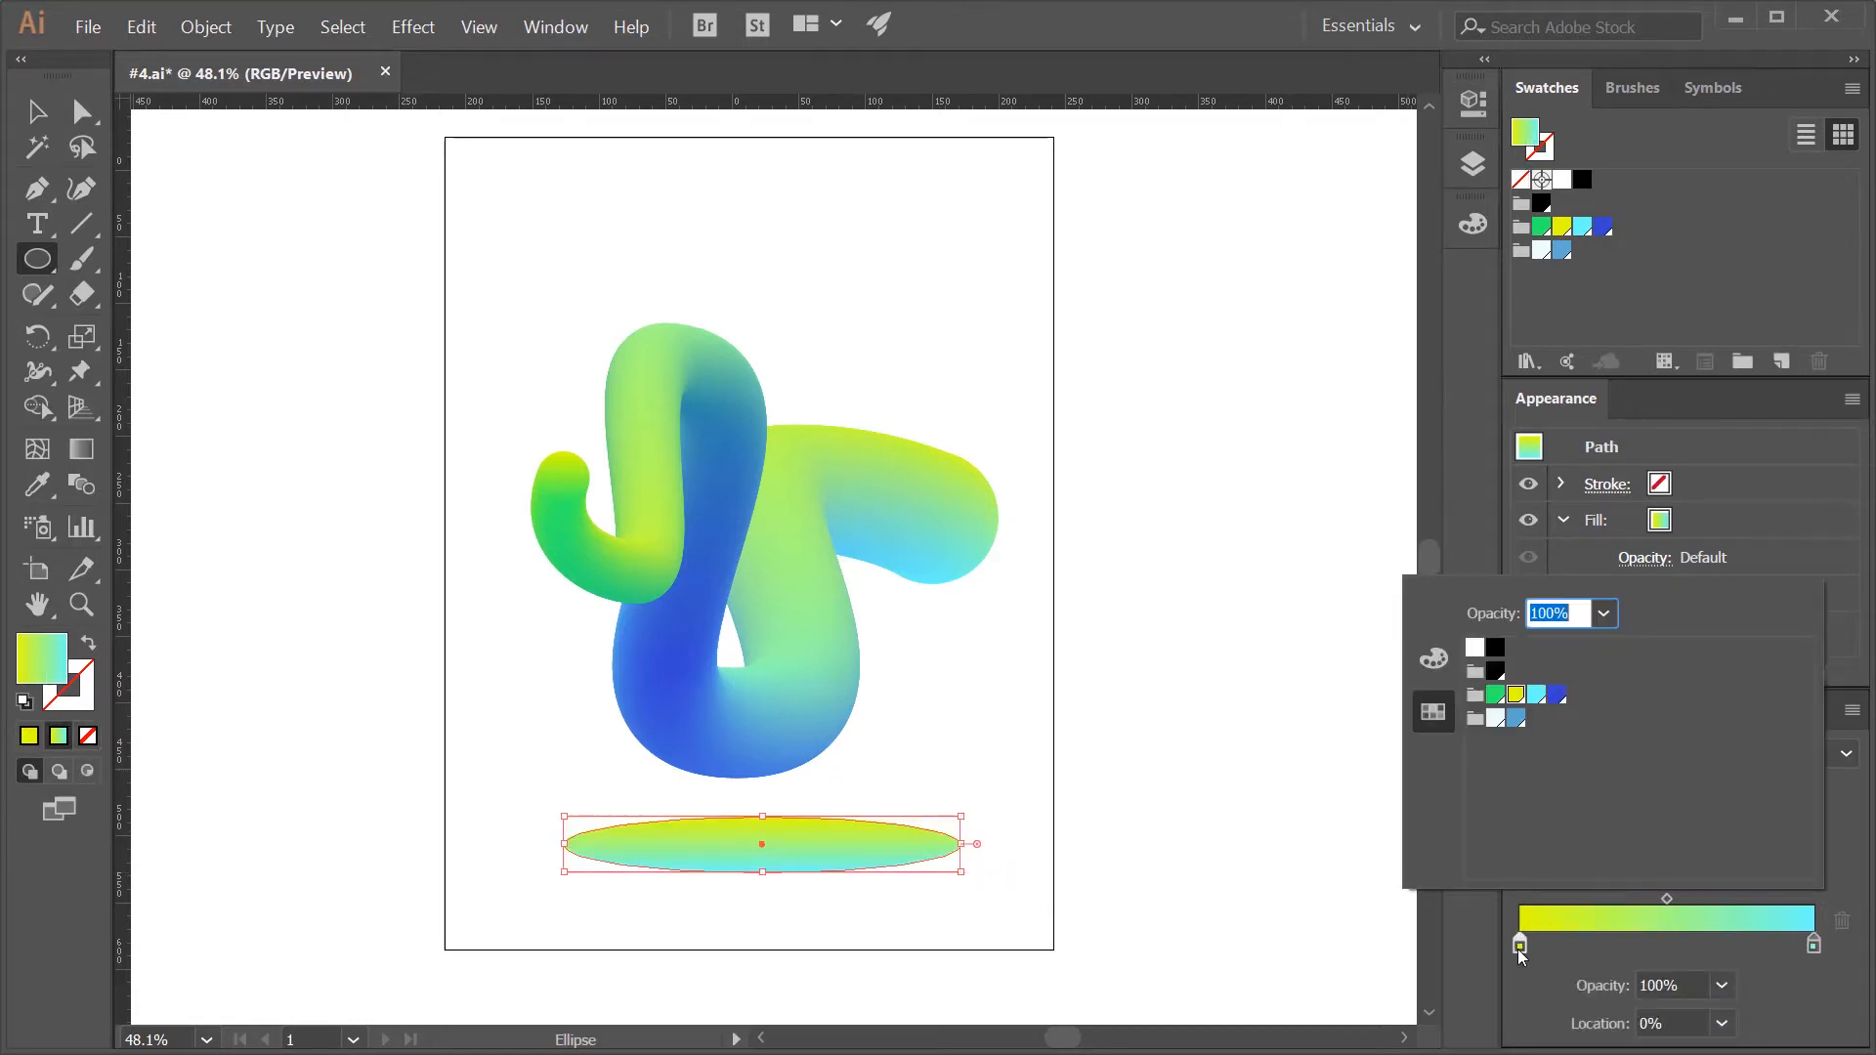
left_click(1496, 673)
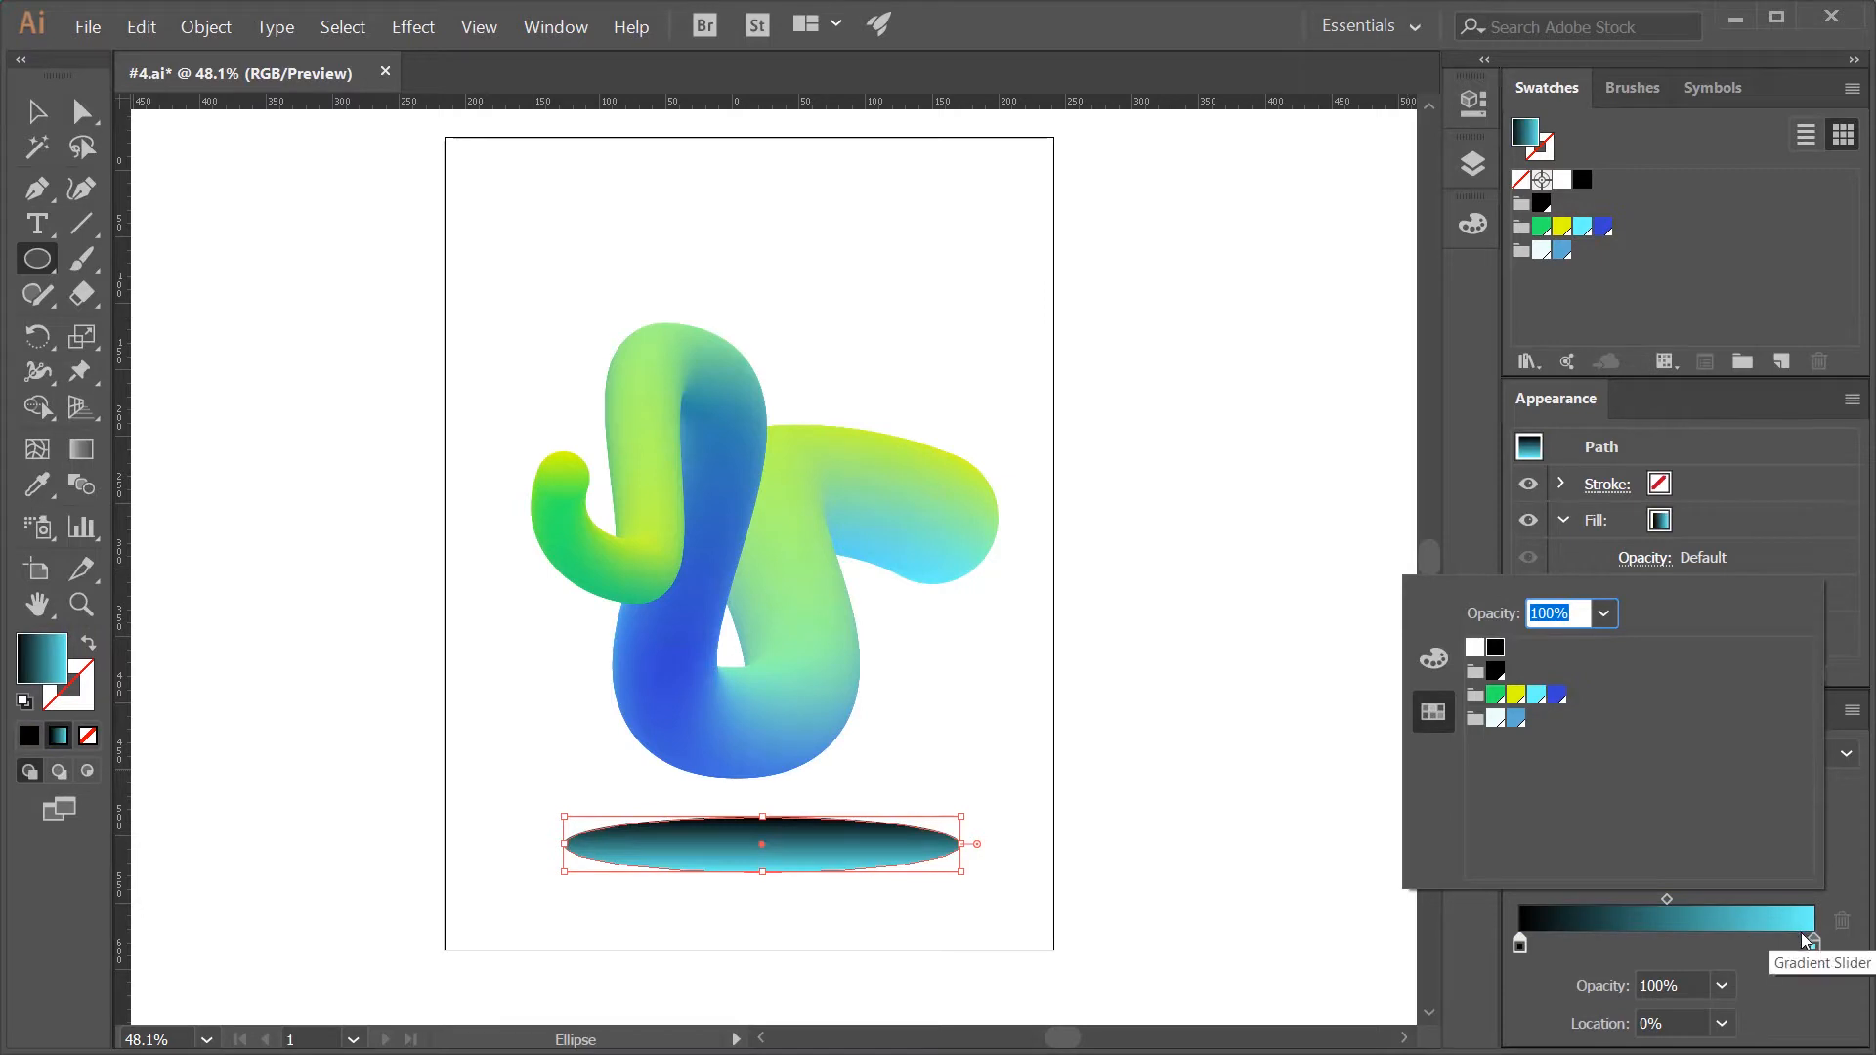
double_click(1815, 945)
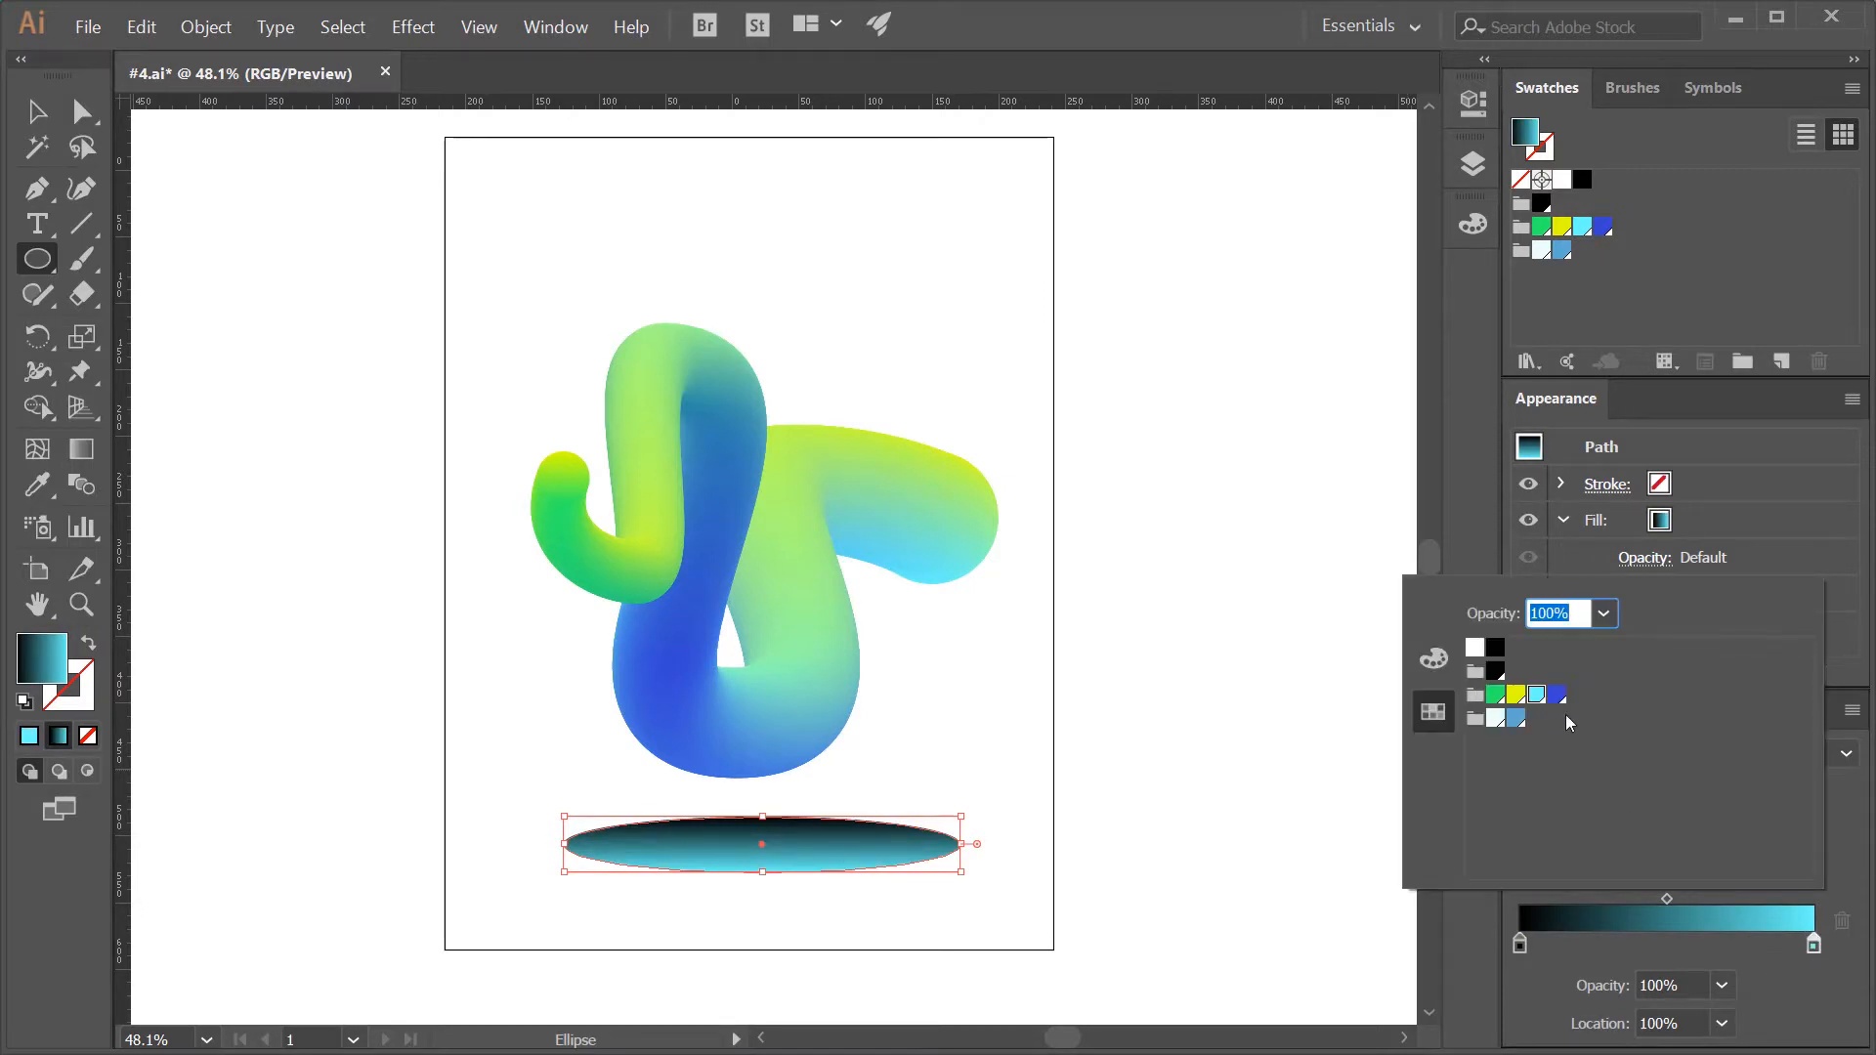
left_click(1498, 650)
left_click(1603, 614)
left_click(1620, 647)
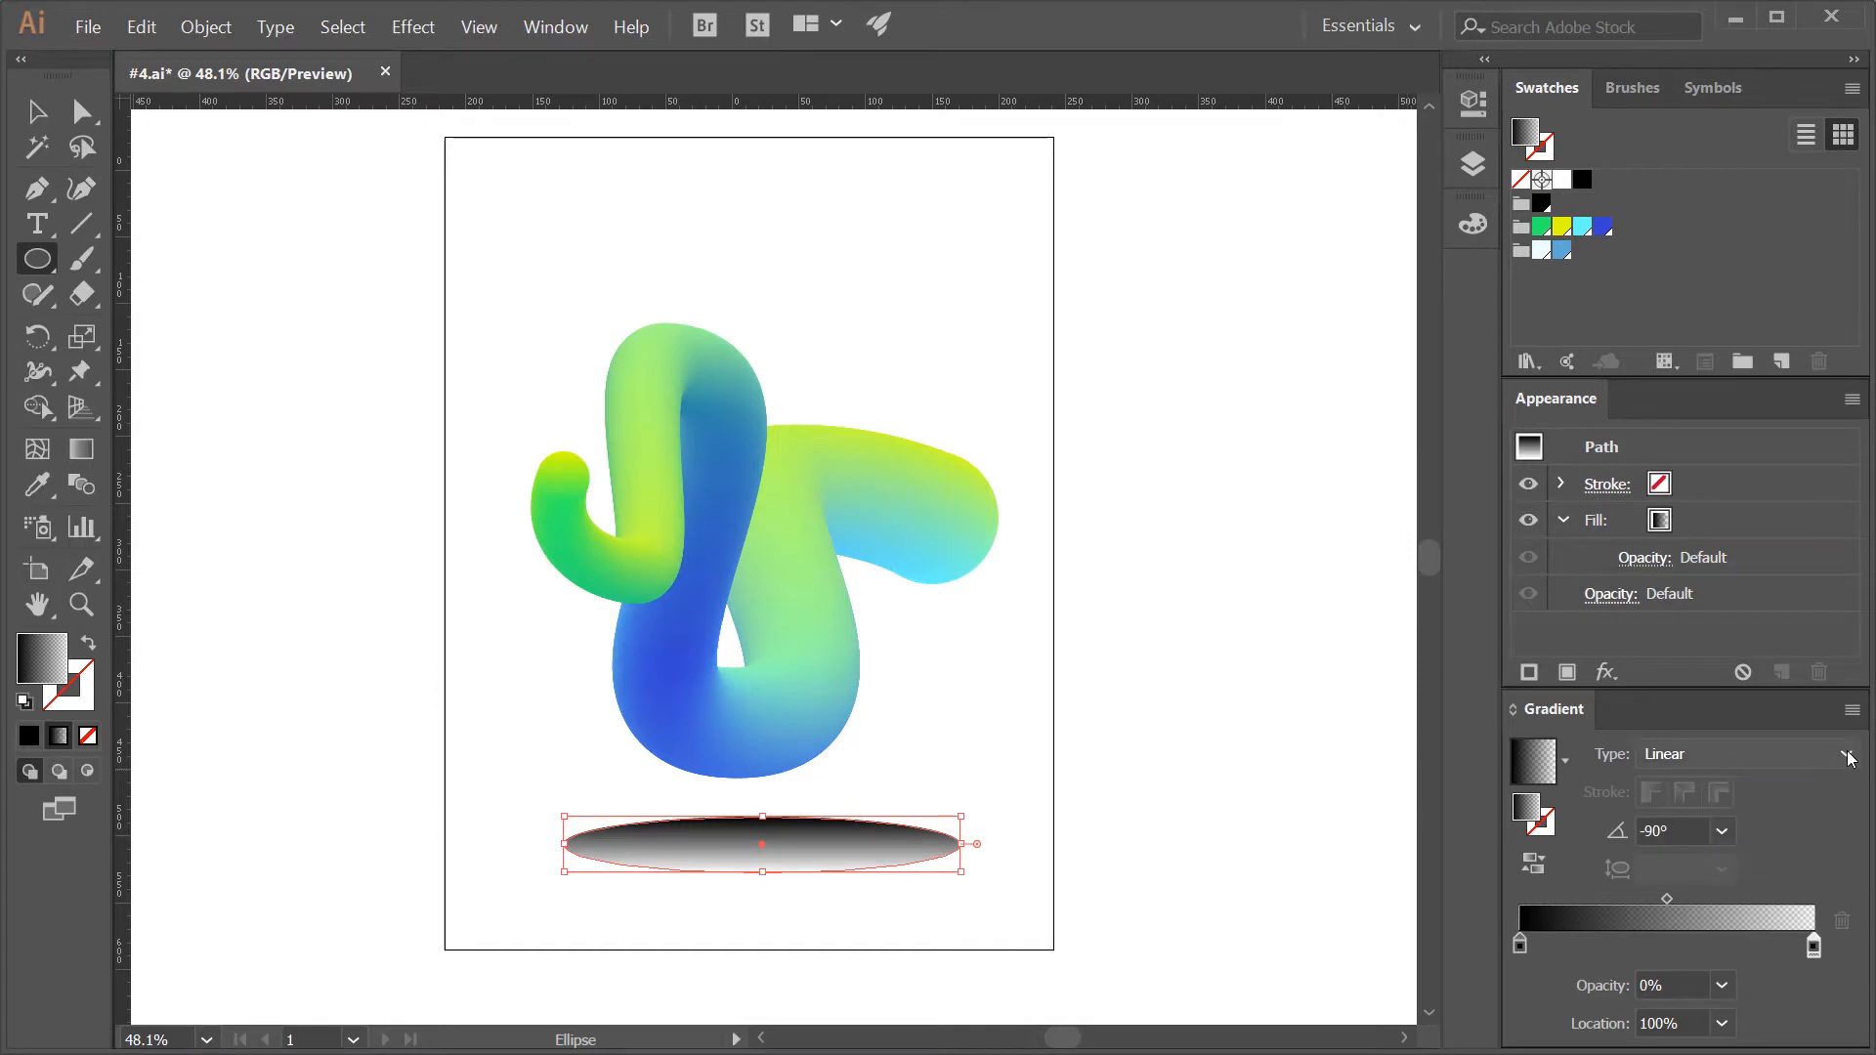
- Make the ellipse's gradient radial and flatten it to an aspect ratio of 10.7%
left_click(1744, 754)
left_click(1791, 817)
key("g")
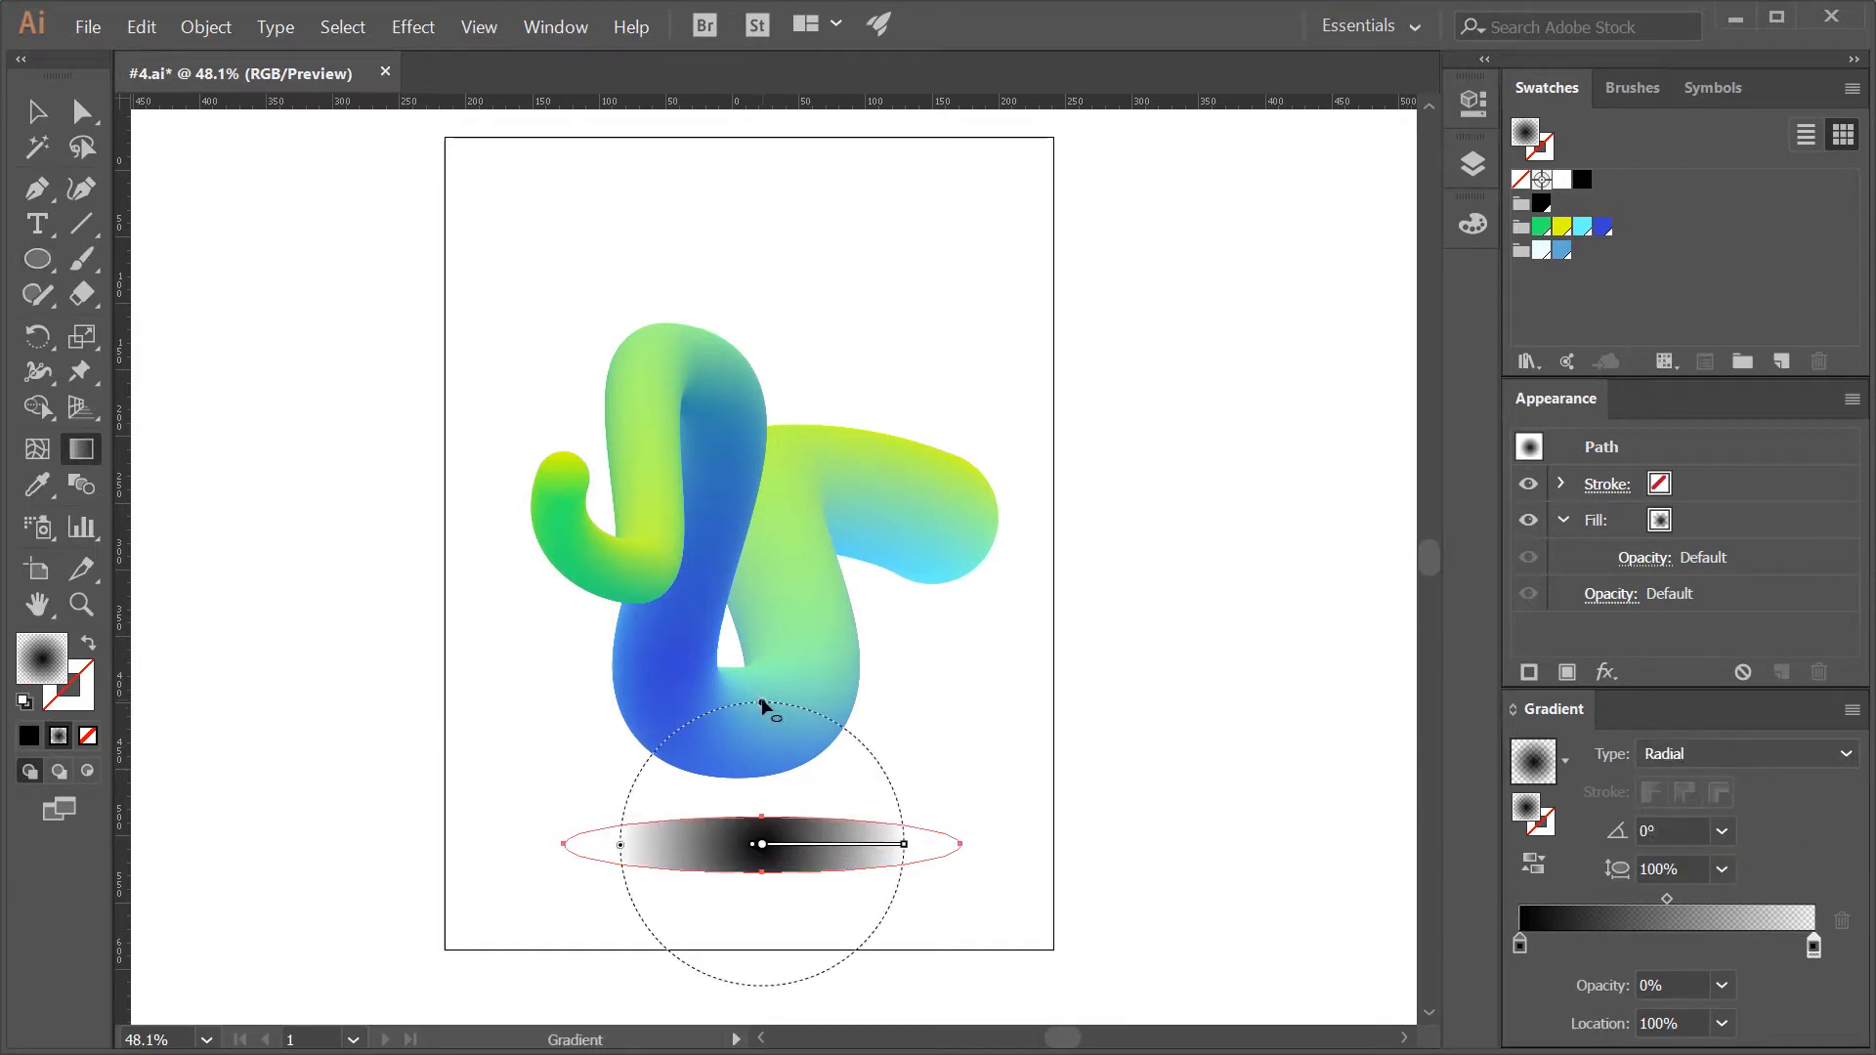
left_click_drag(762, 704, 781, 837)
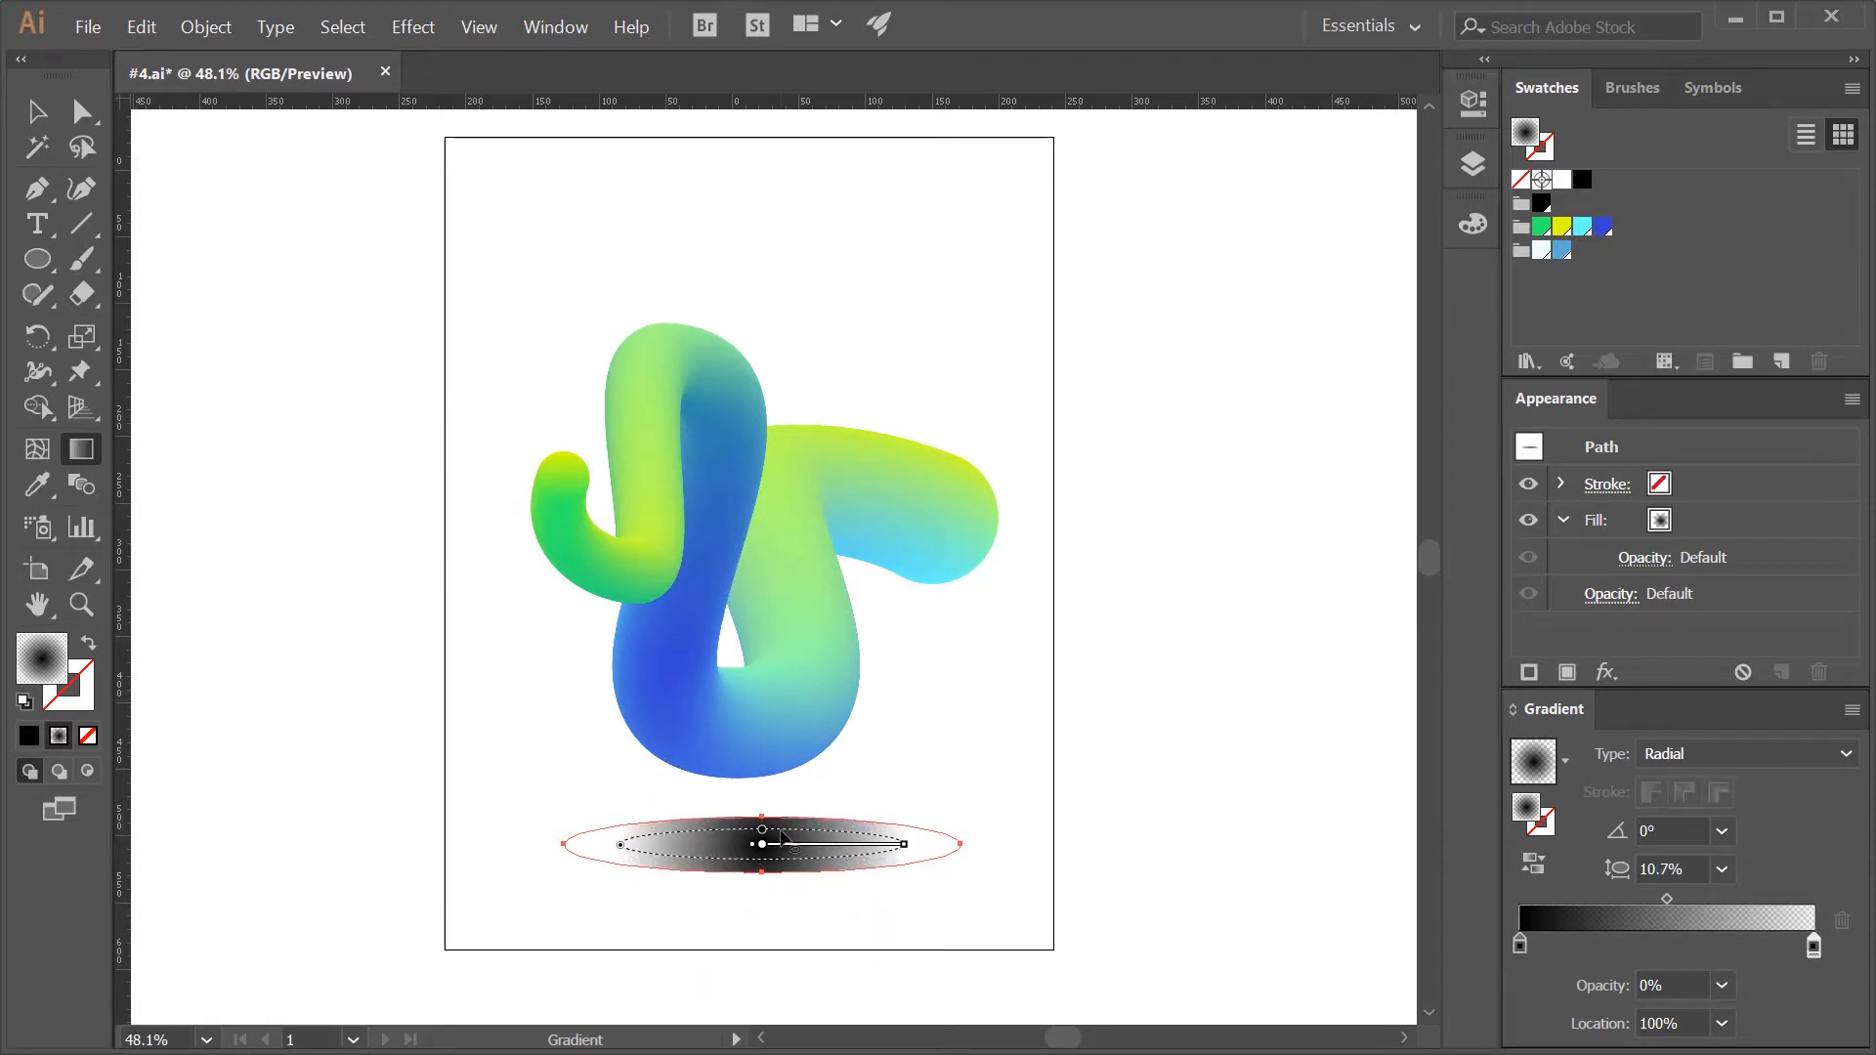
- Enlarge the shadow ellipse, centre it beneath the blend, and extend its radial gradient farther toward the ellipse's edge
key("v")
left_click_drag(960, 816, 1046, 804)
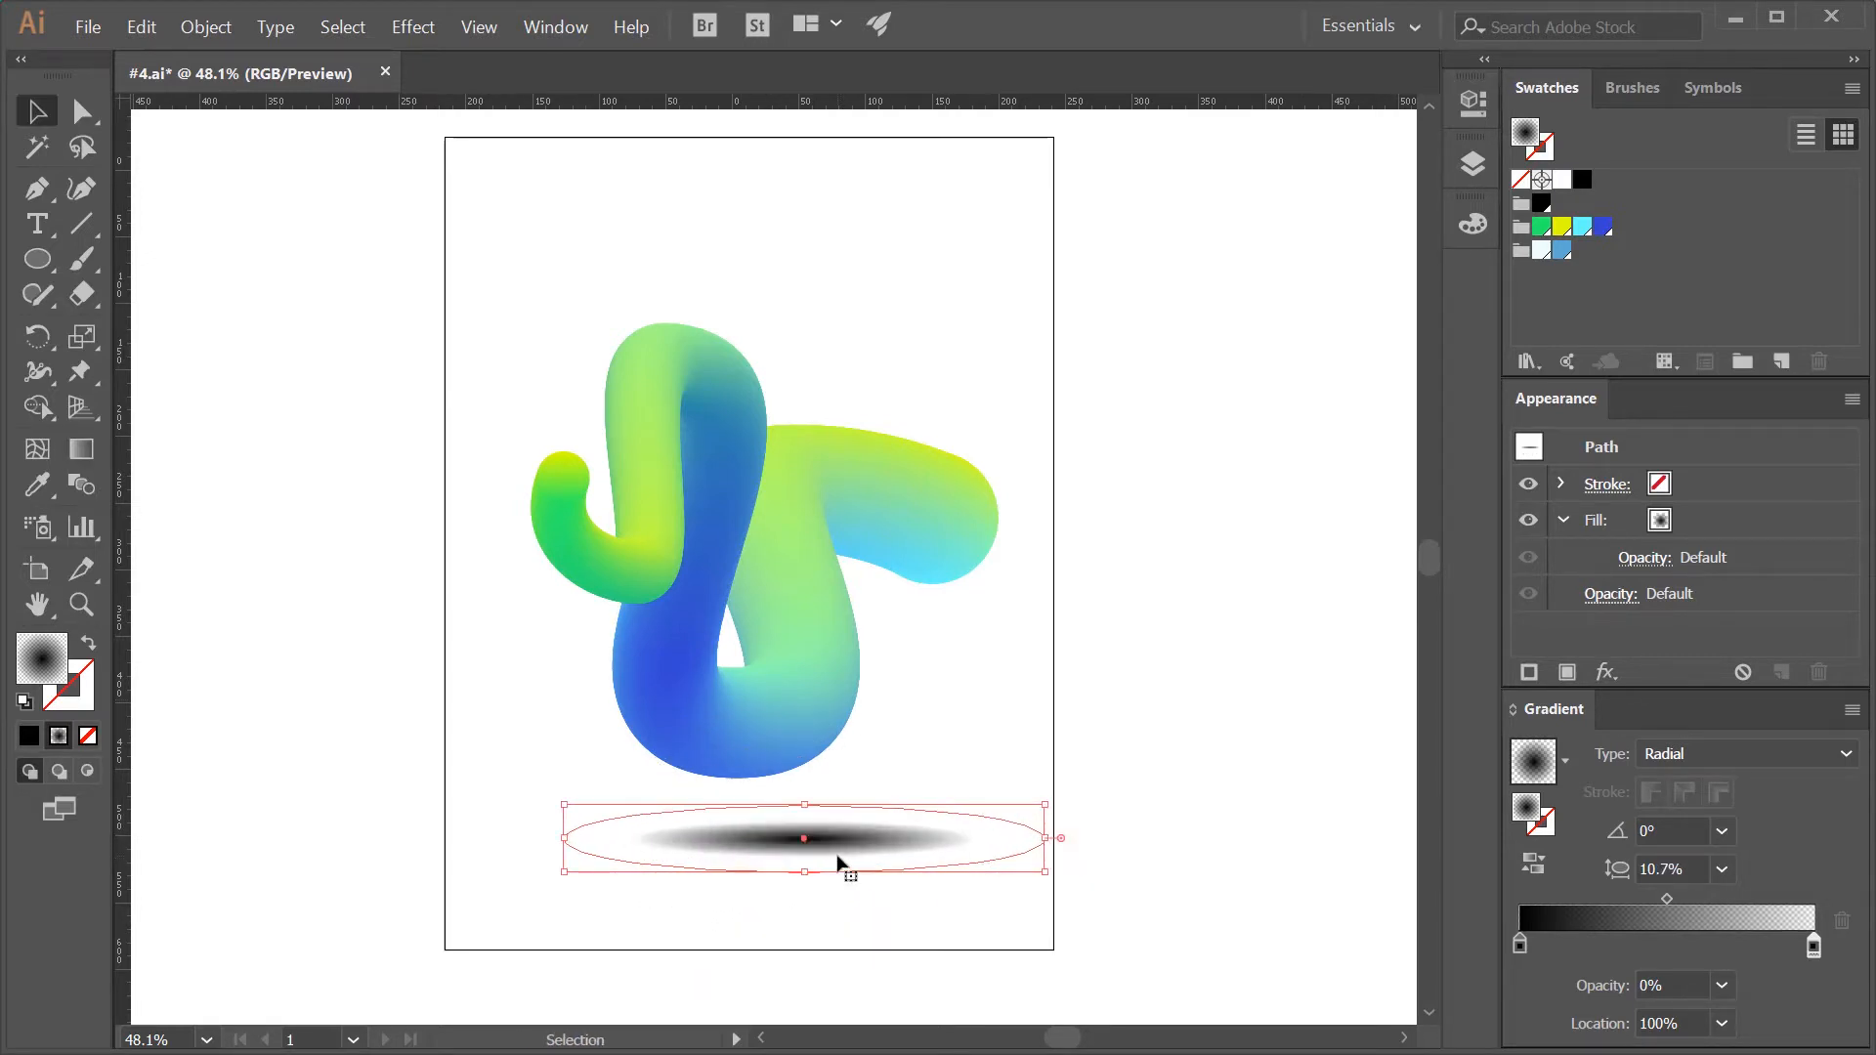
left_click_drag(838, 857, 782, 872)
left_click_drag(989, 819, 1109, 813)
left_click_drag(905, 880, 860, 877)
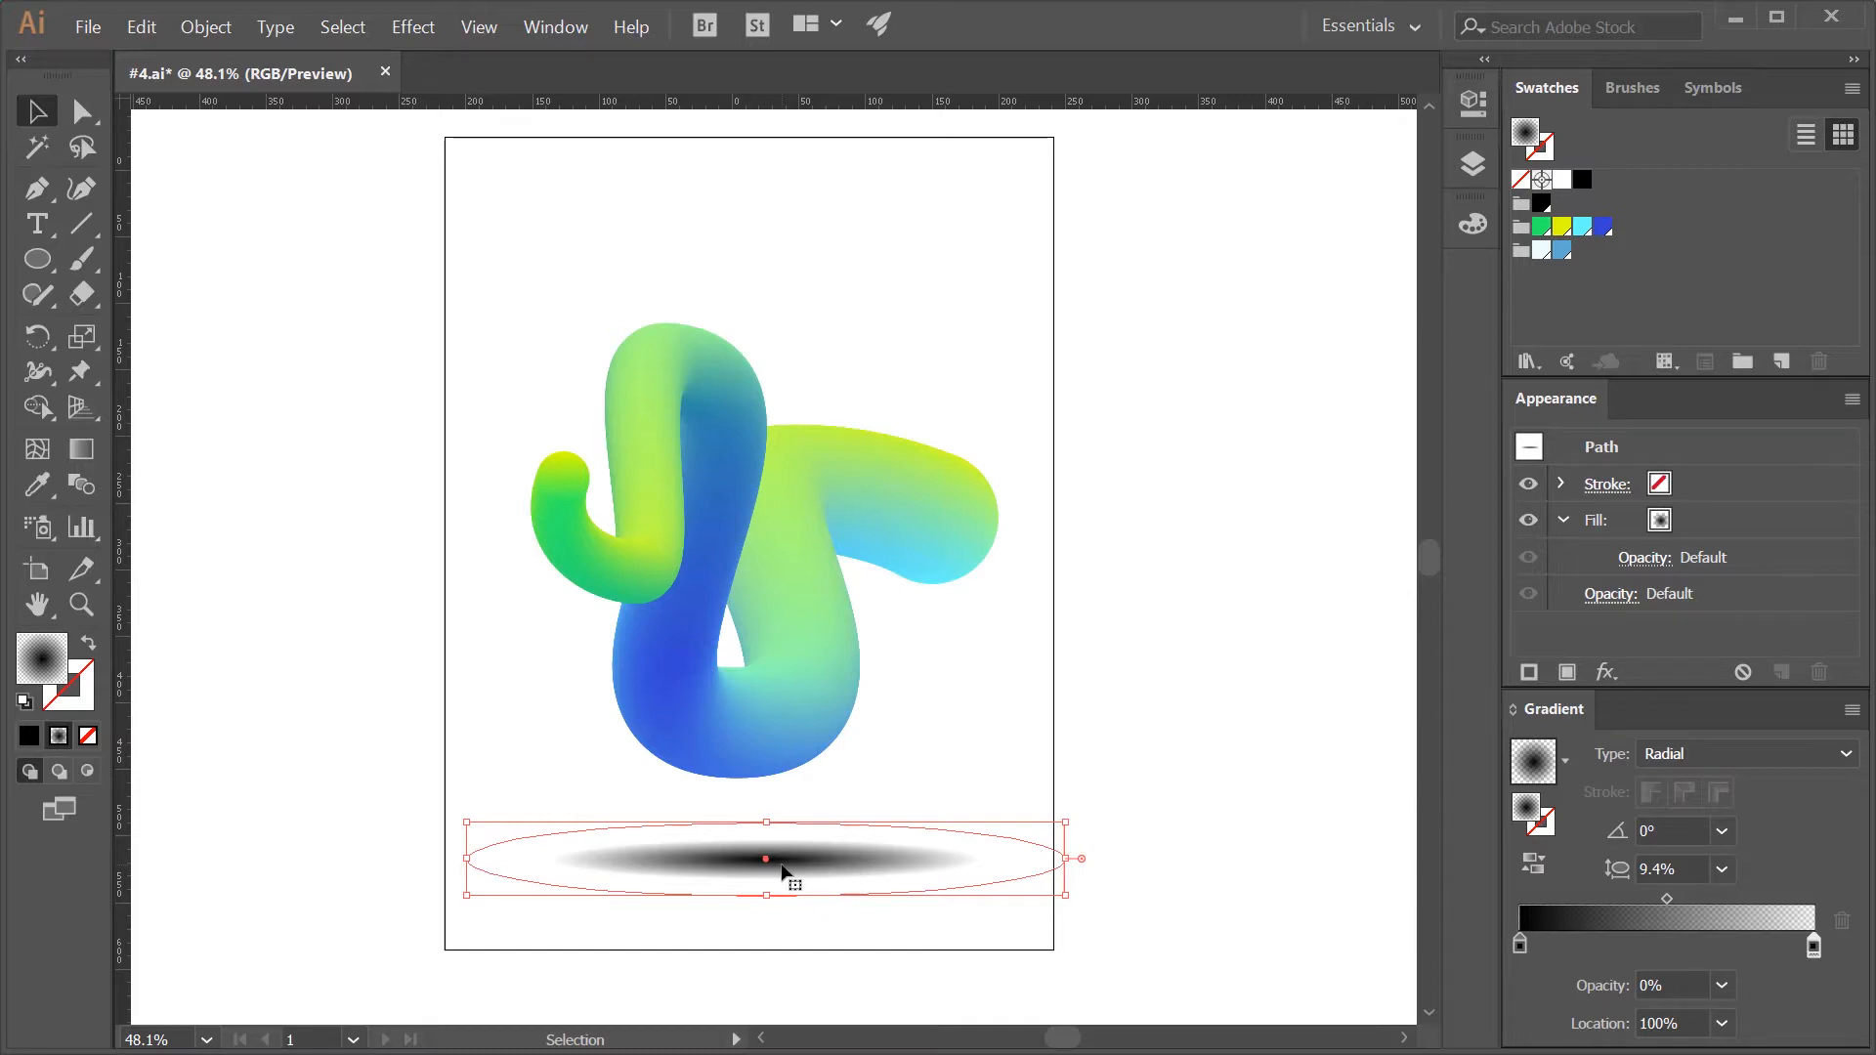
key("g")
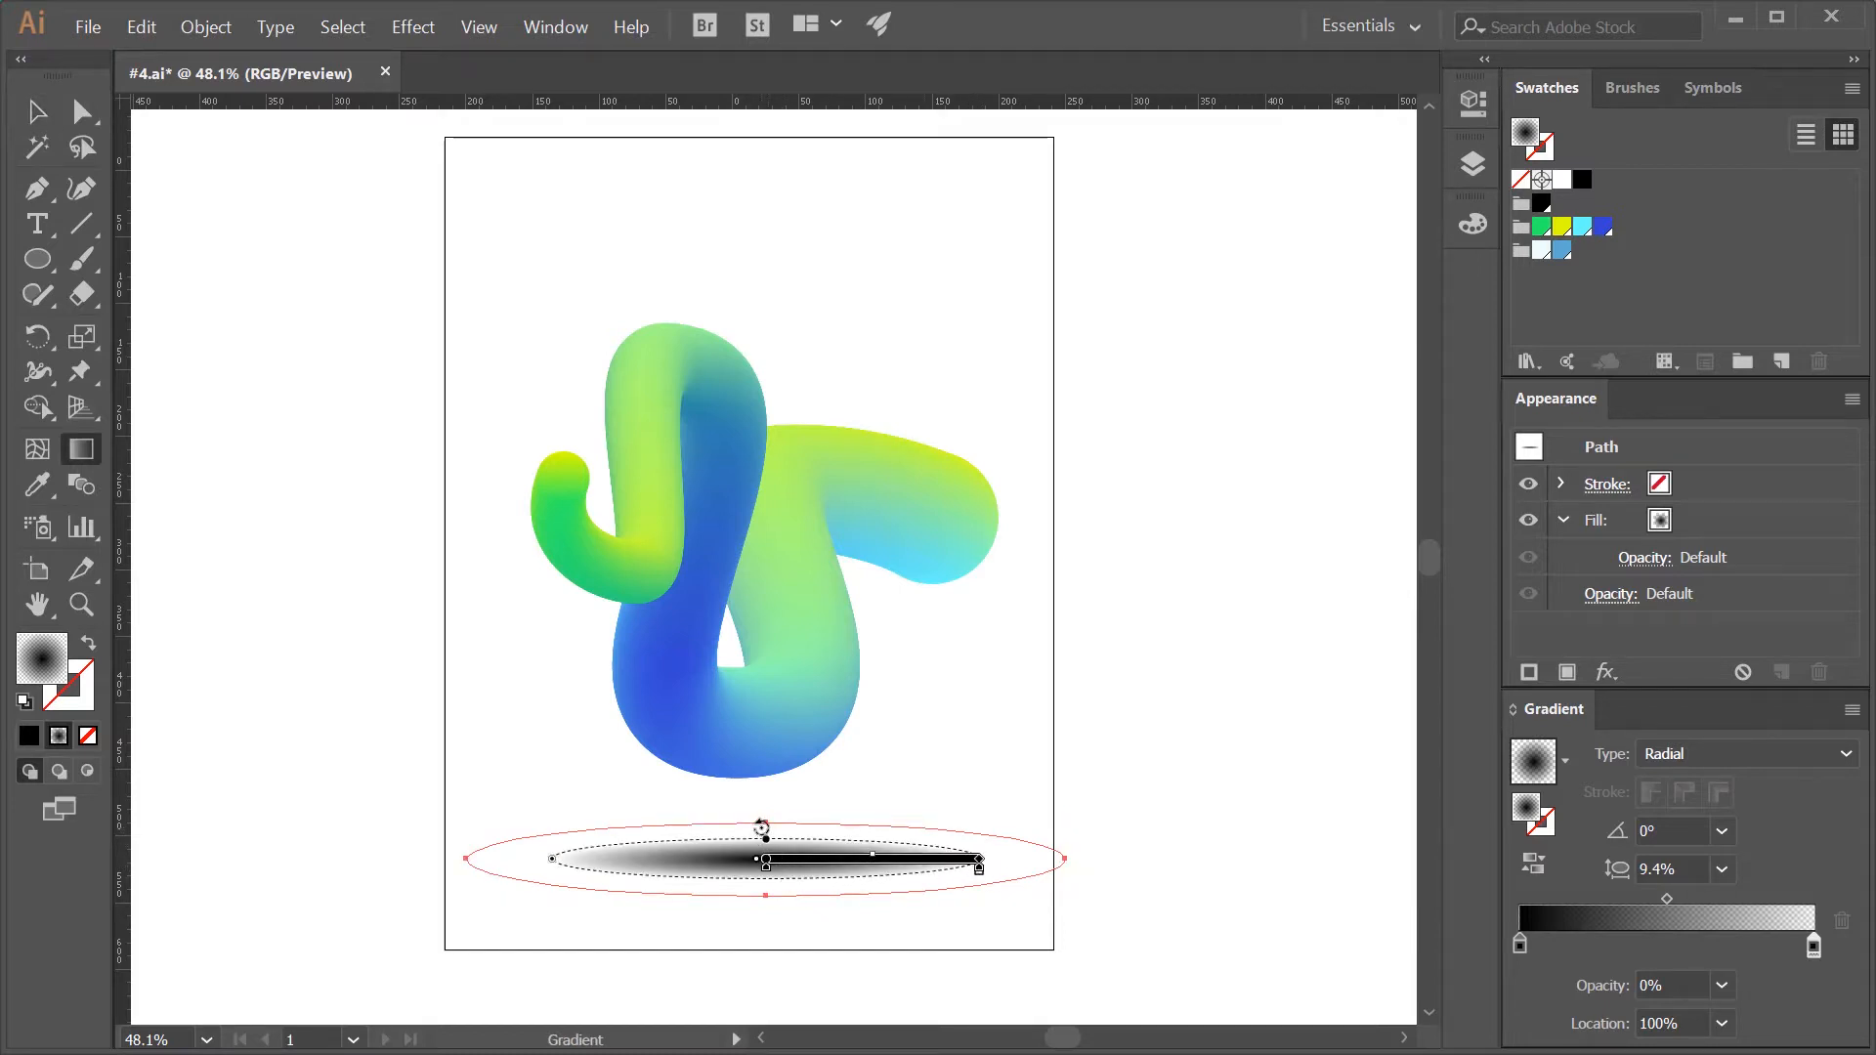
left_click_drag(980, 866, 1022, 867)
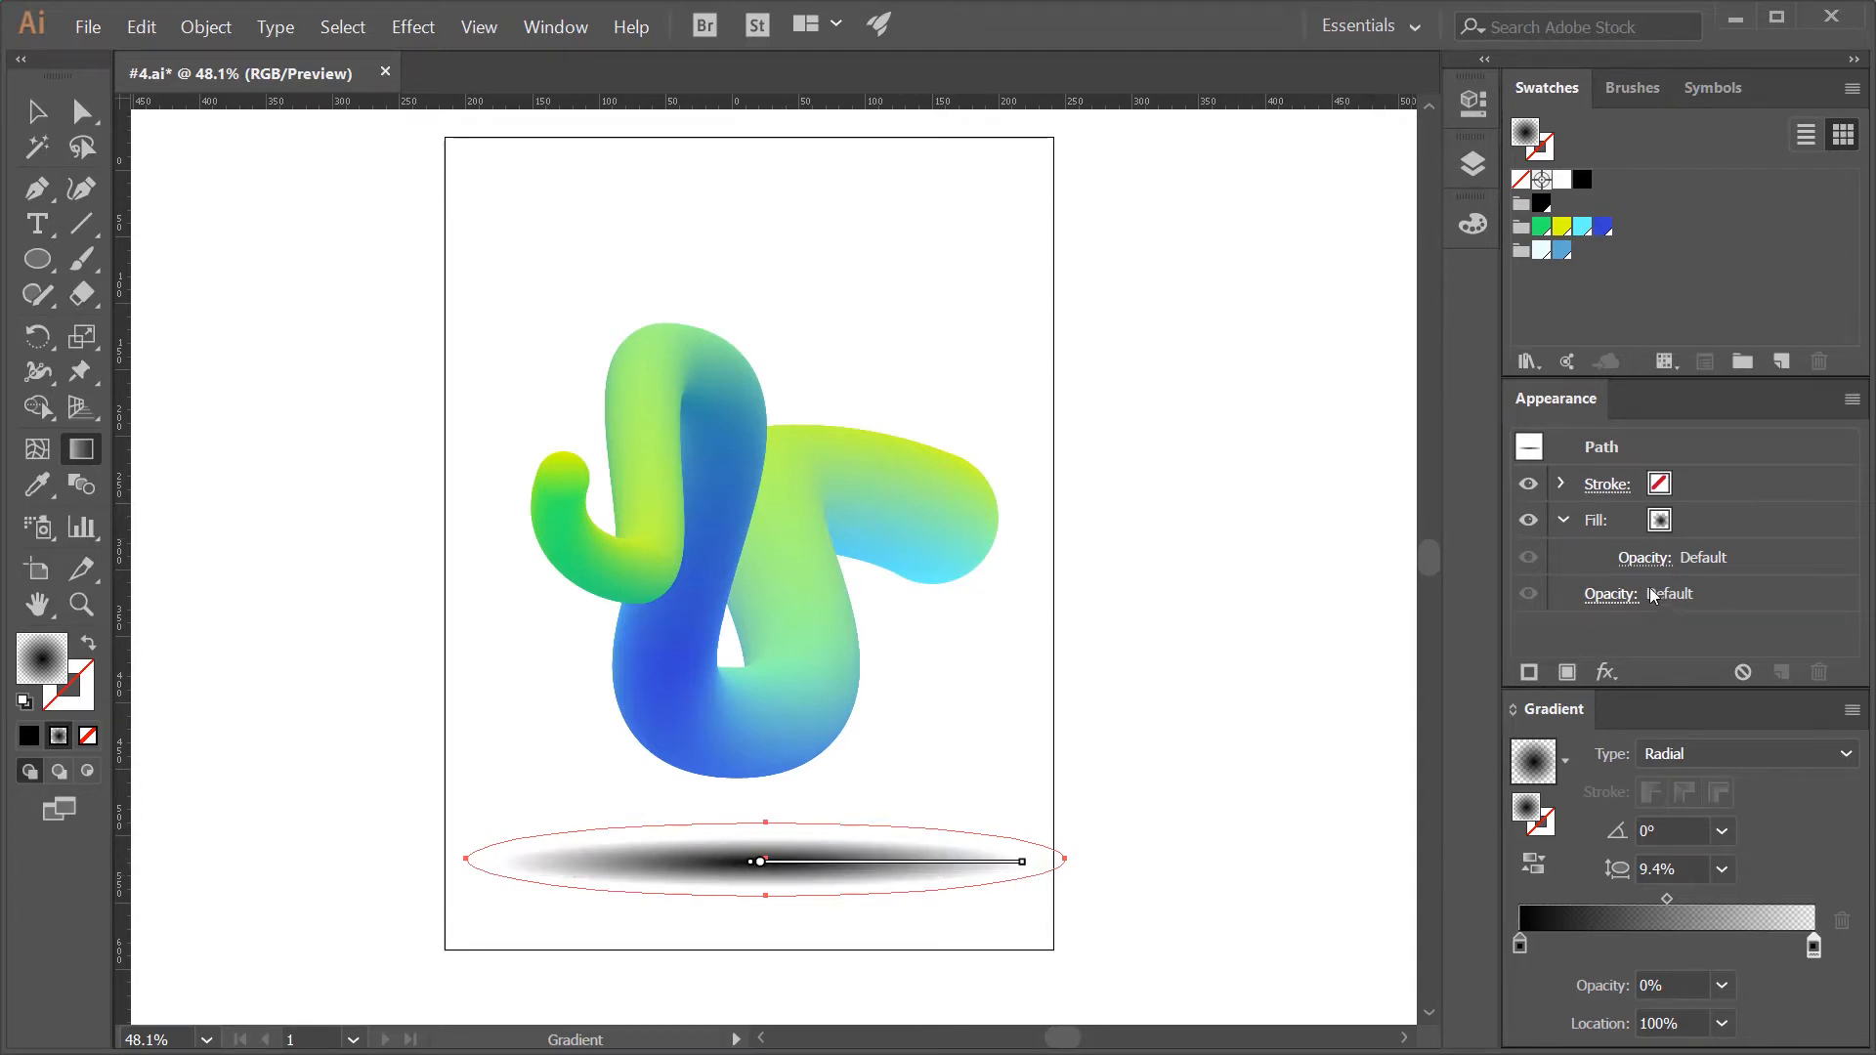
- Reduce the shadow ellipse's fill opacity to 51% and deselect it
left_click(1630, 559)
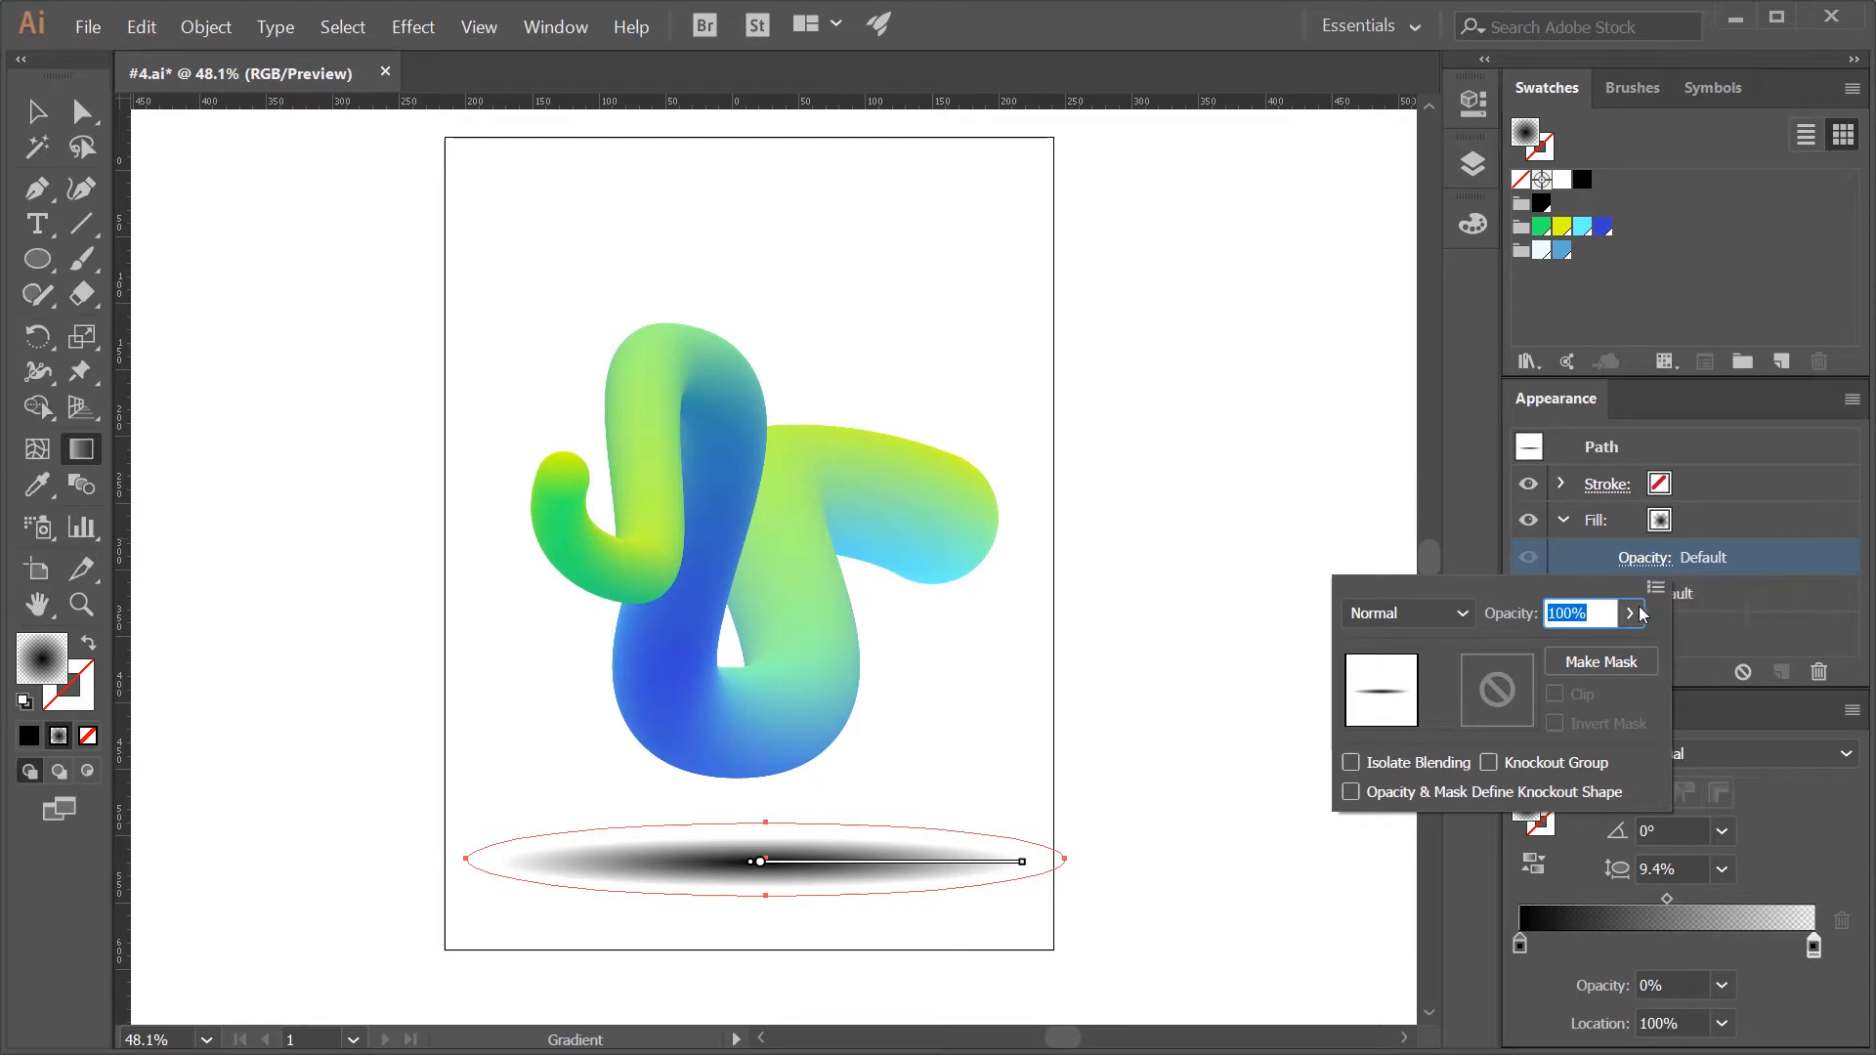
left_click(1636, 614)
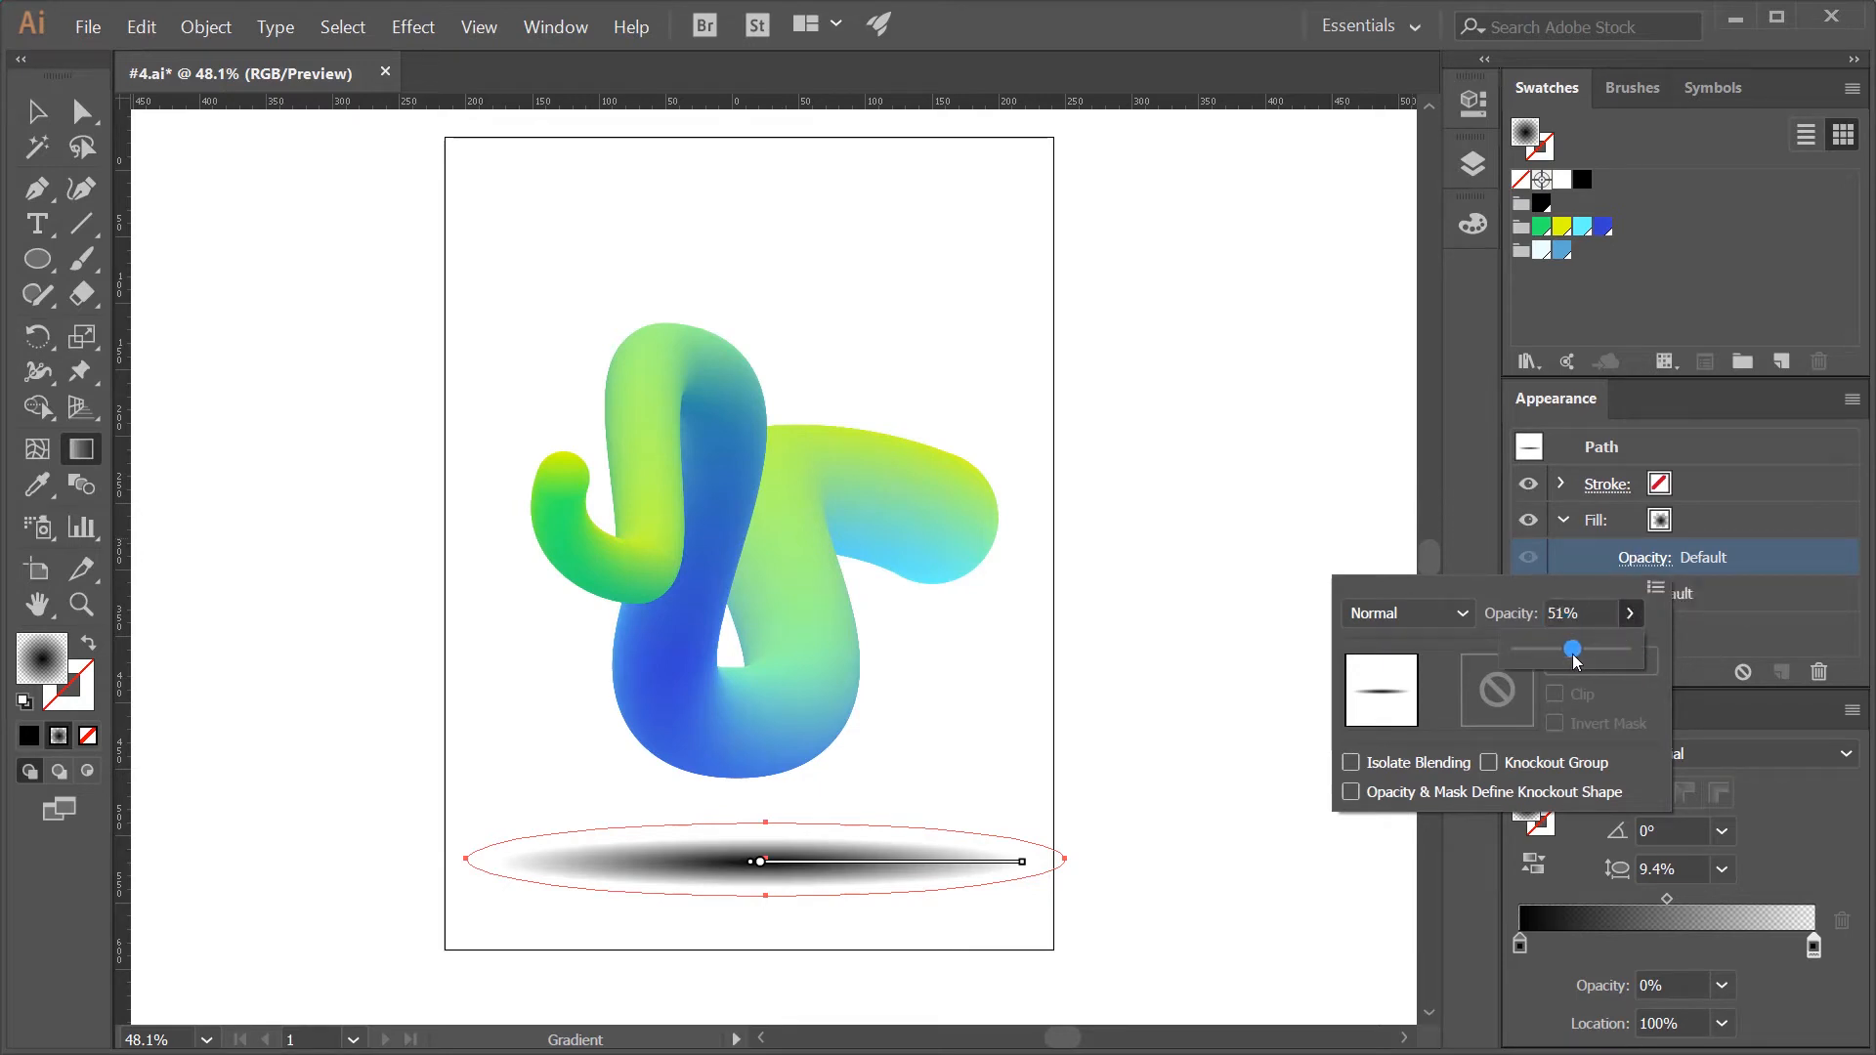
left_click_drag(1573, 654, 1573, 655)
left_click(1201, 772)
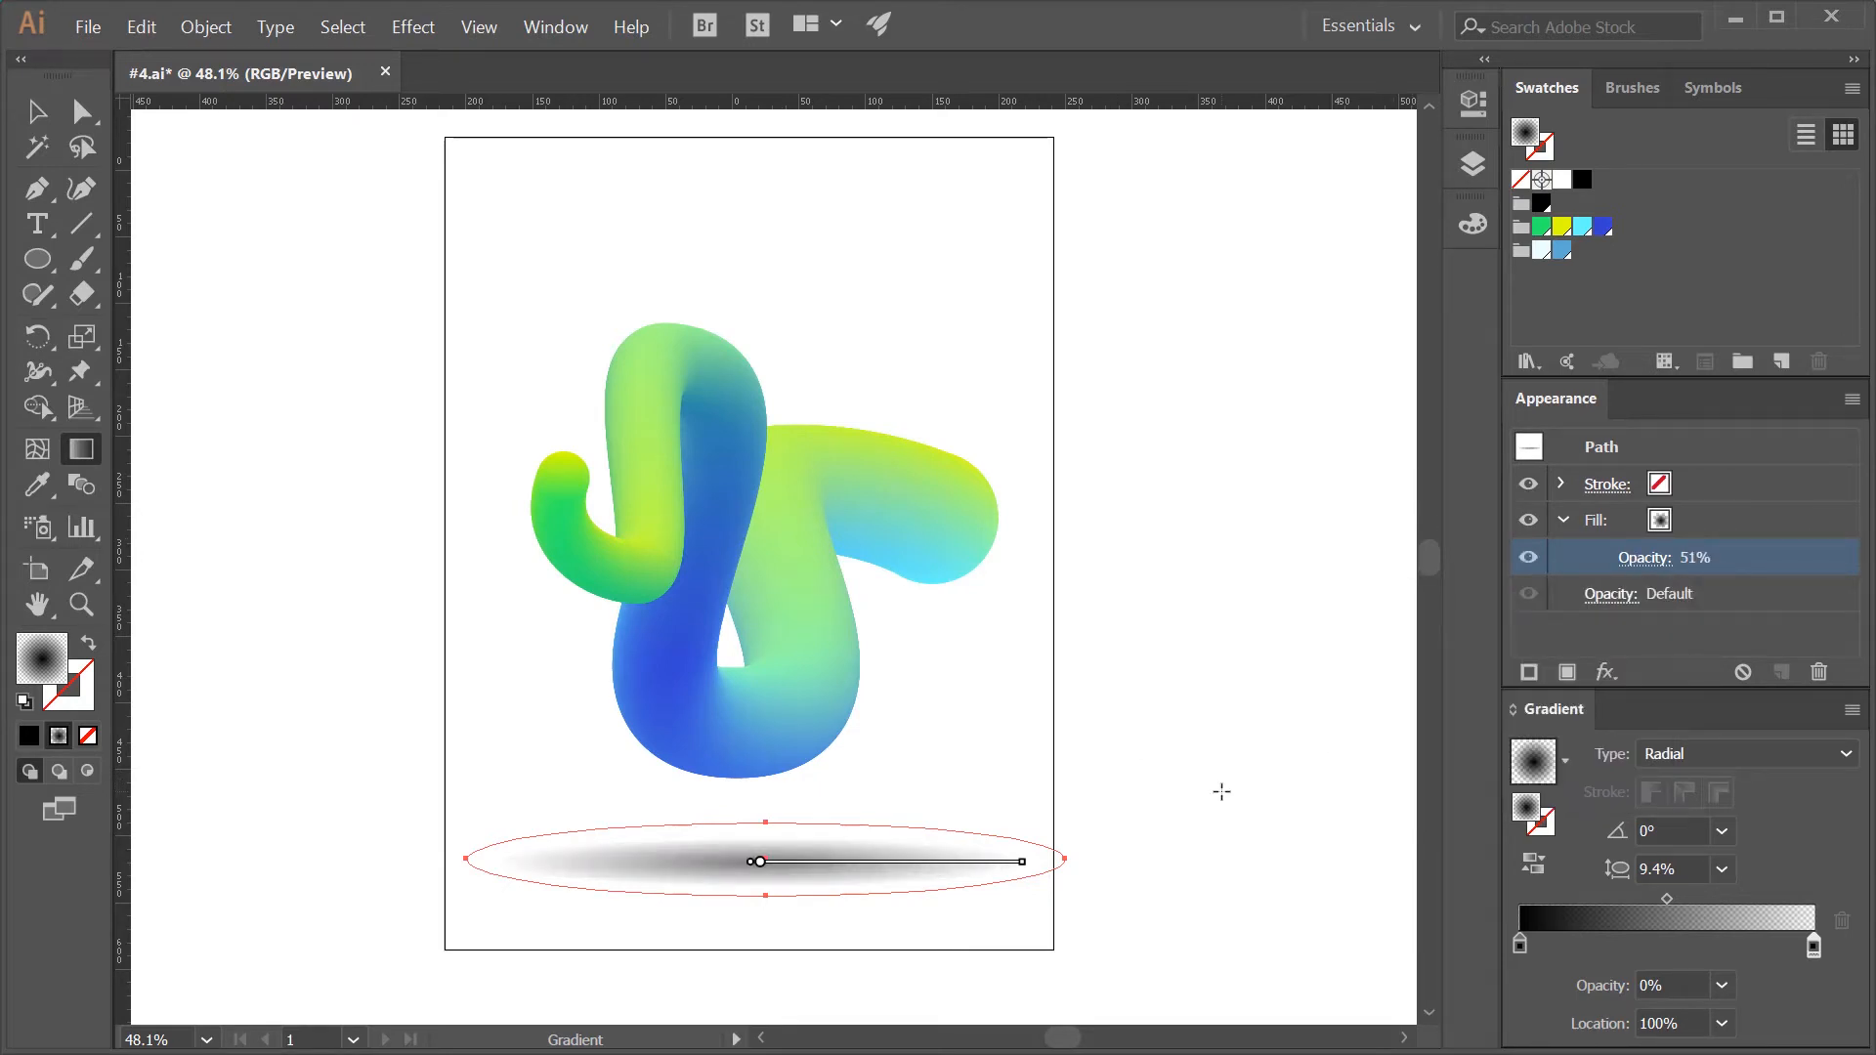
key("v")
left_click(1224, 799)
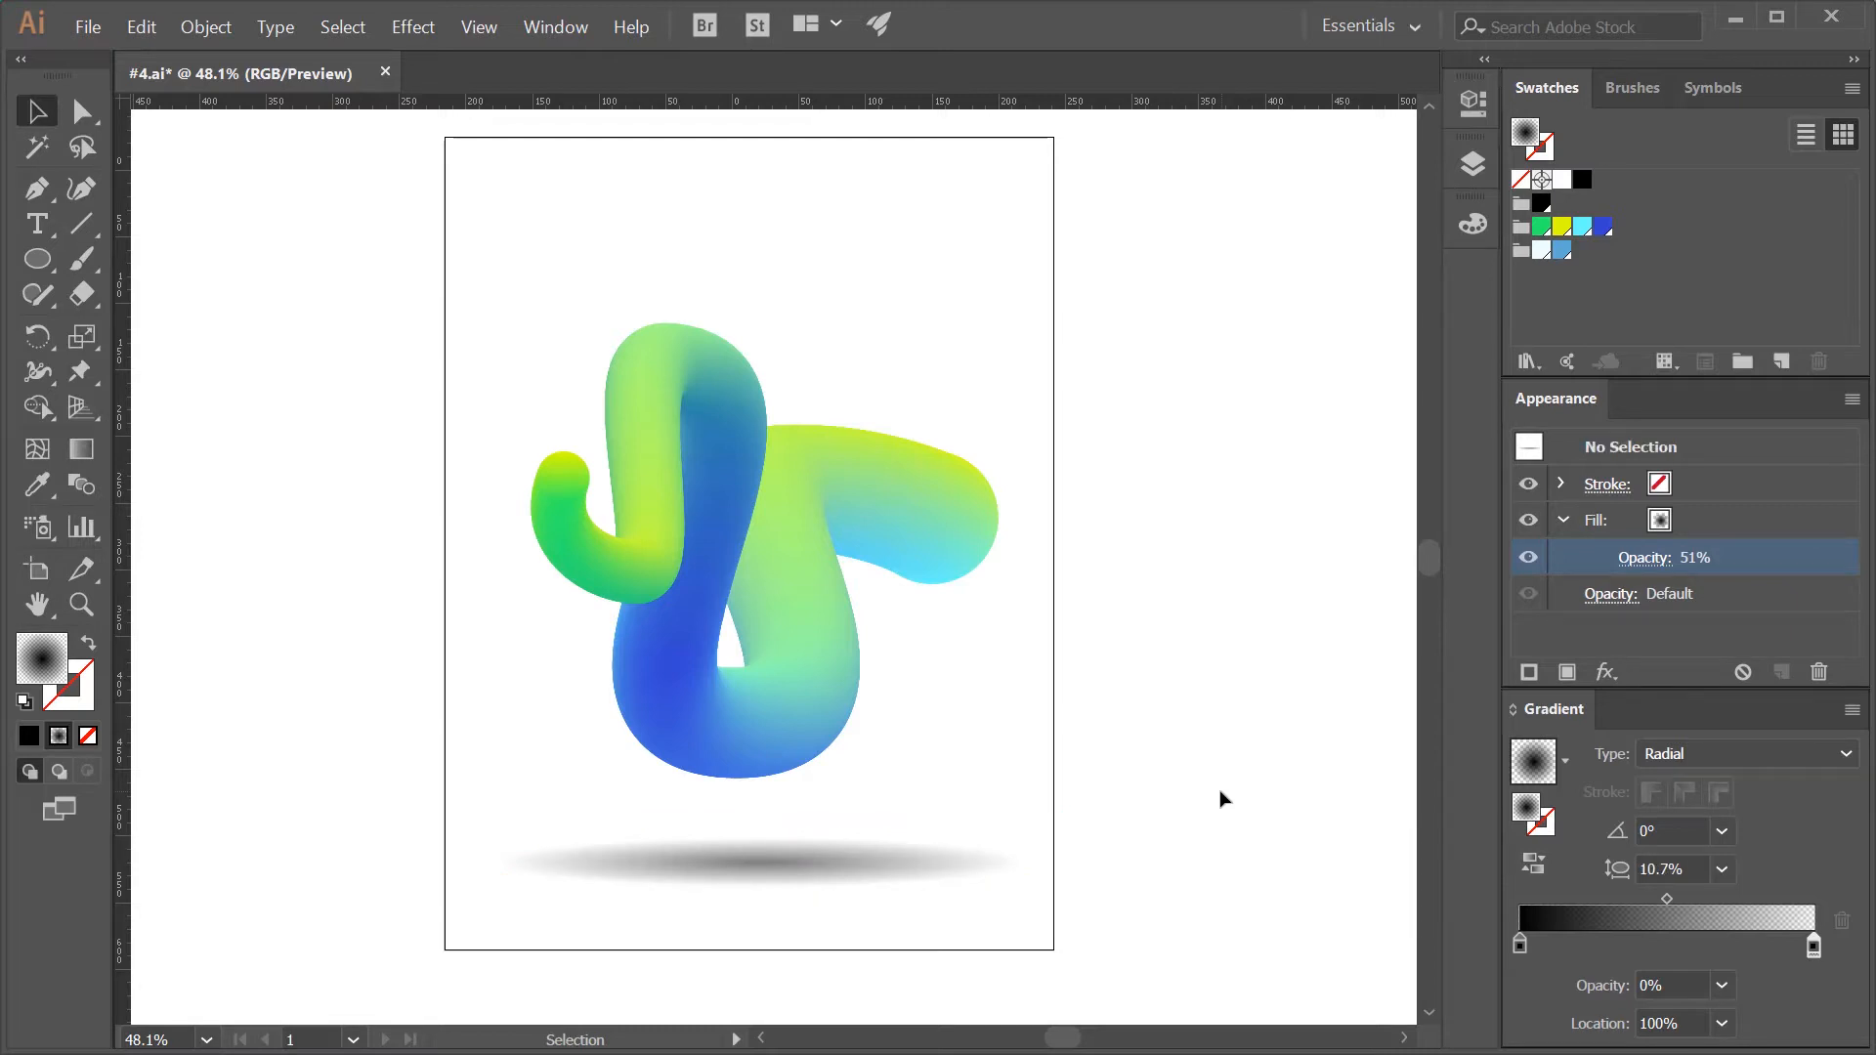
- Unlock all objects and give the white background rectangle a linear gradient fill
scroll(1212, 815, "down", 1)
scroll(1212, 815, "up", 2)
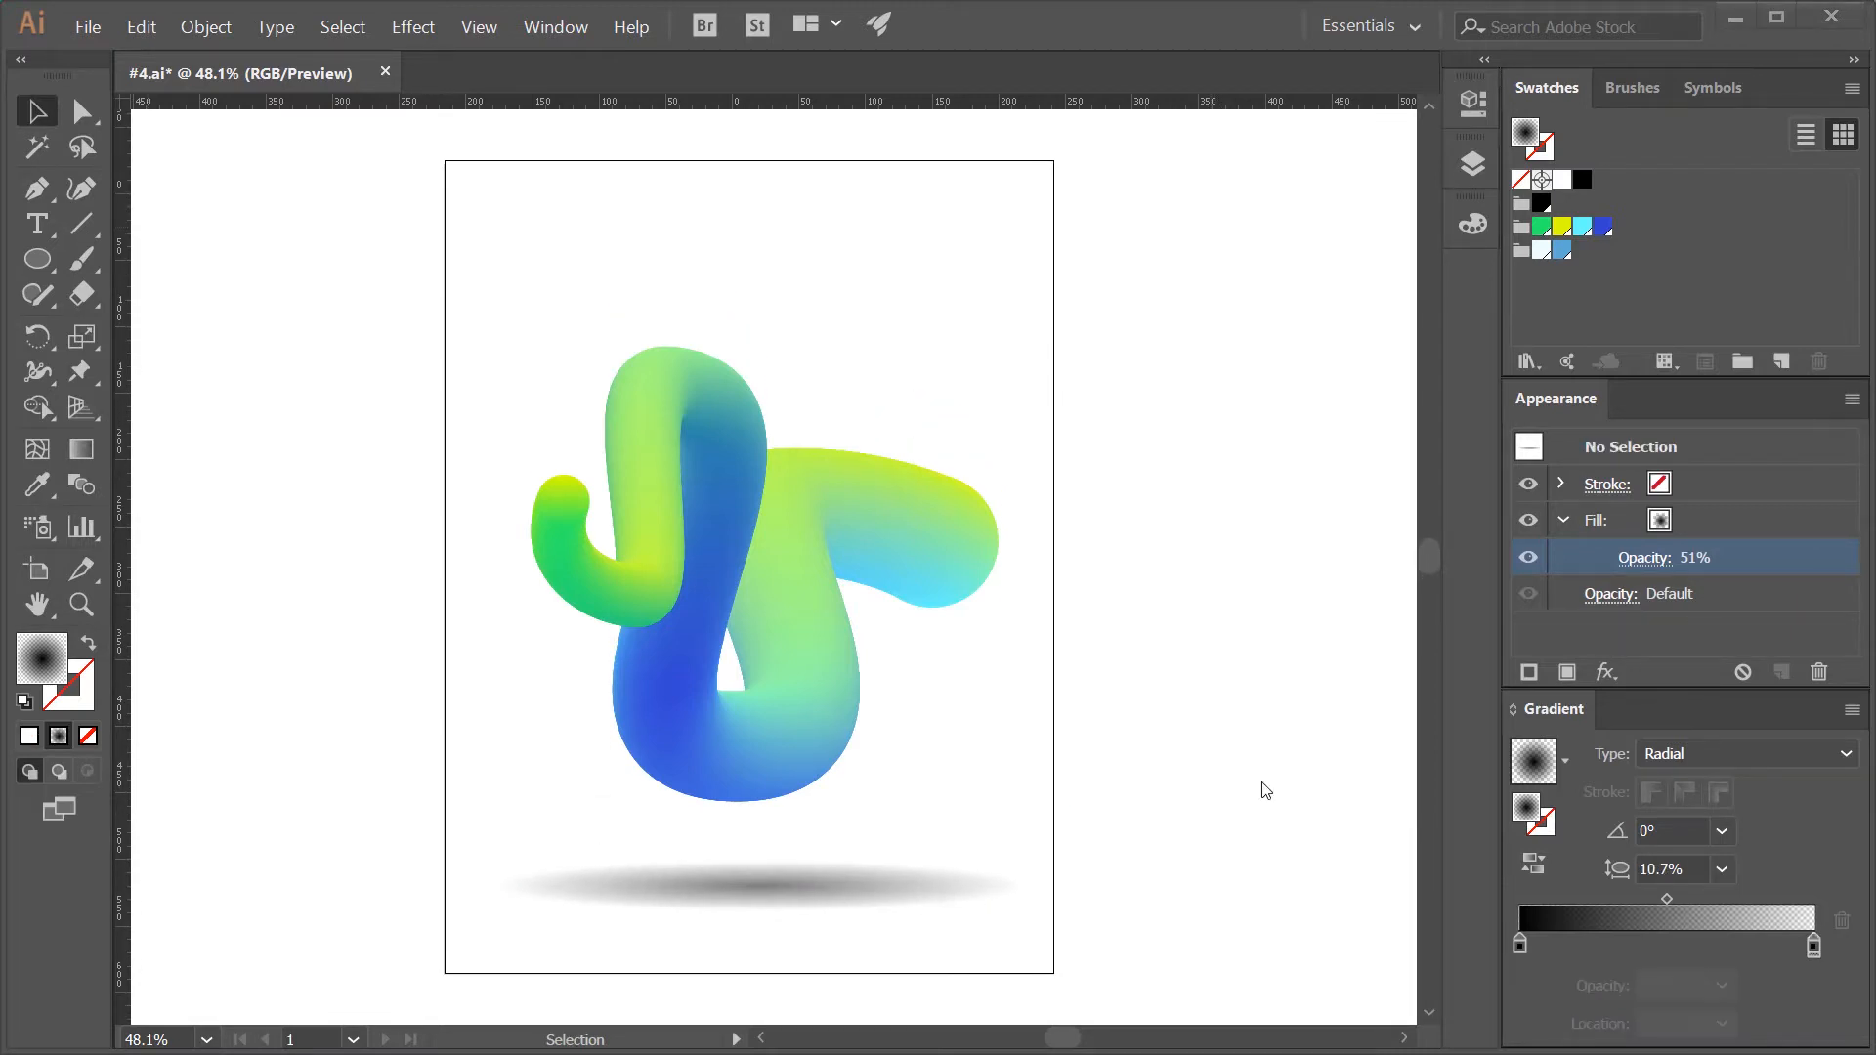
left_click(205, 26)
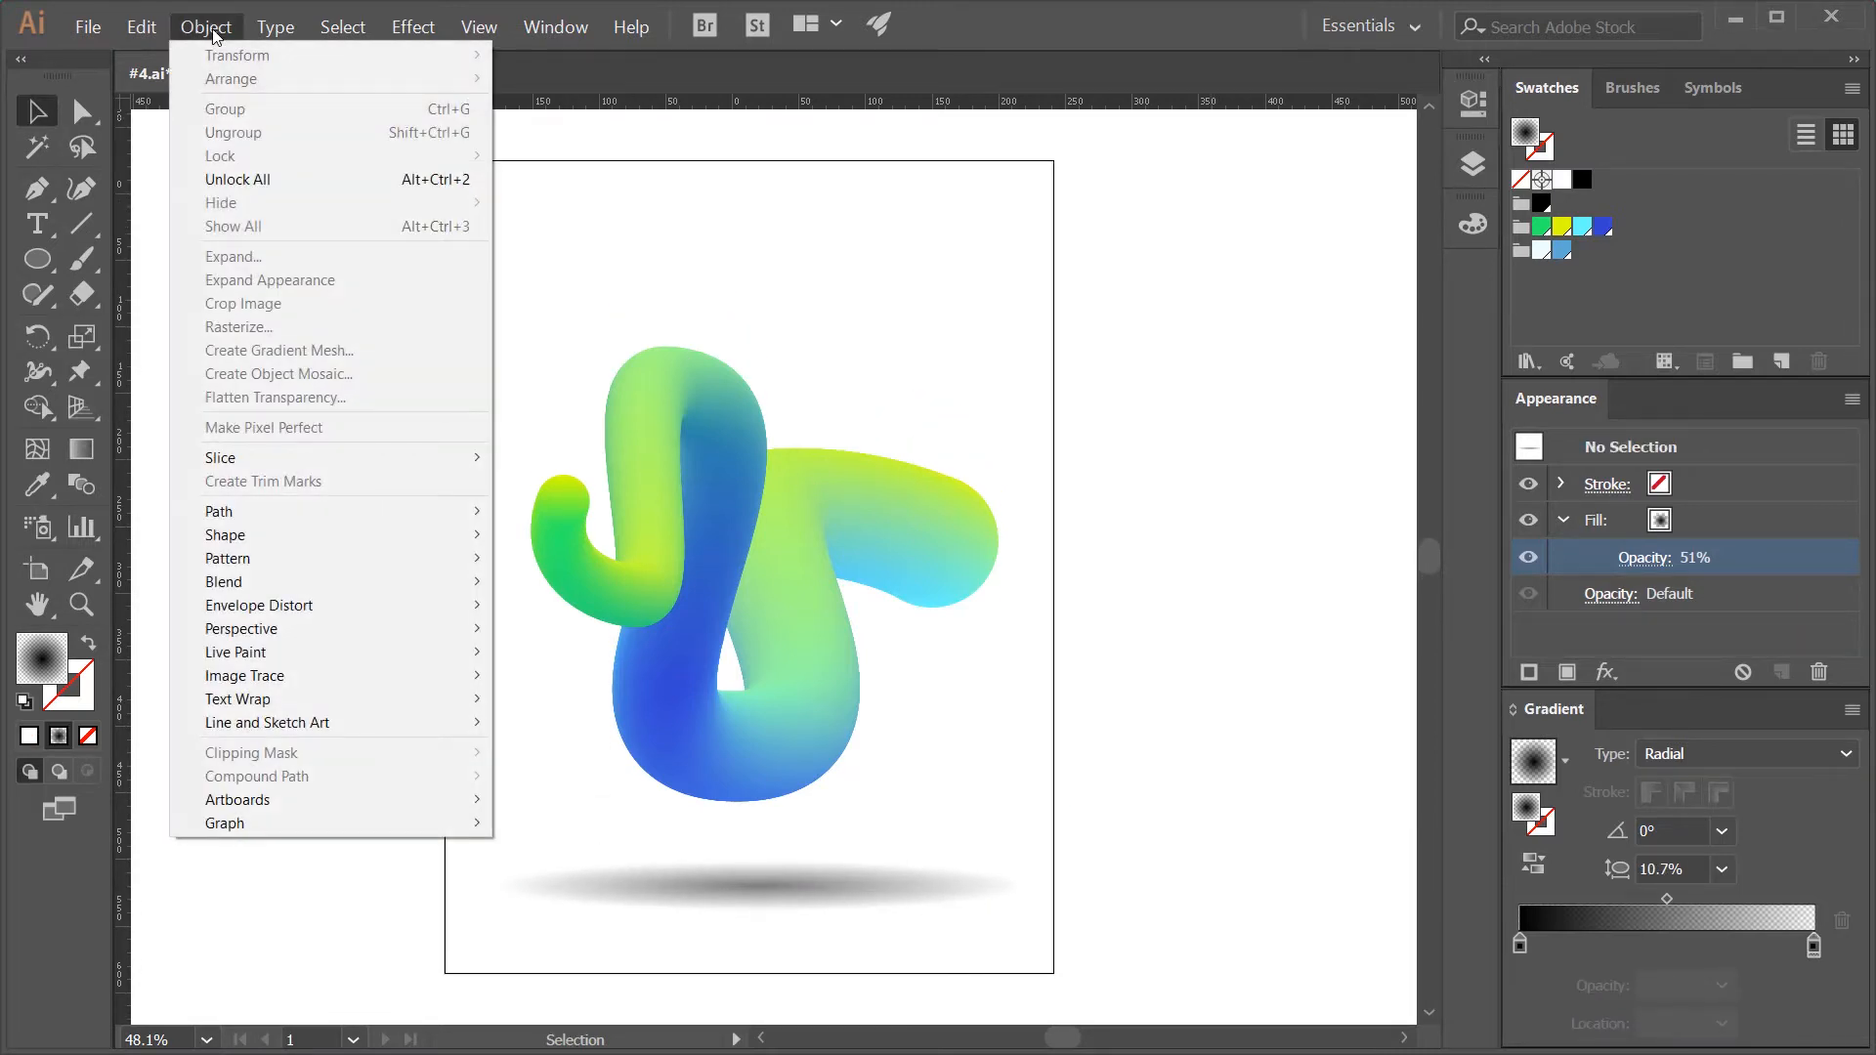
left_click(236, 182)
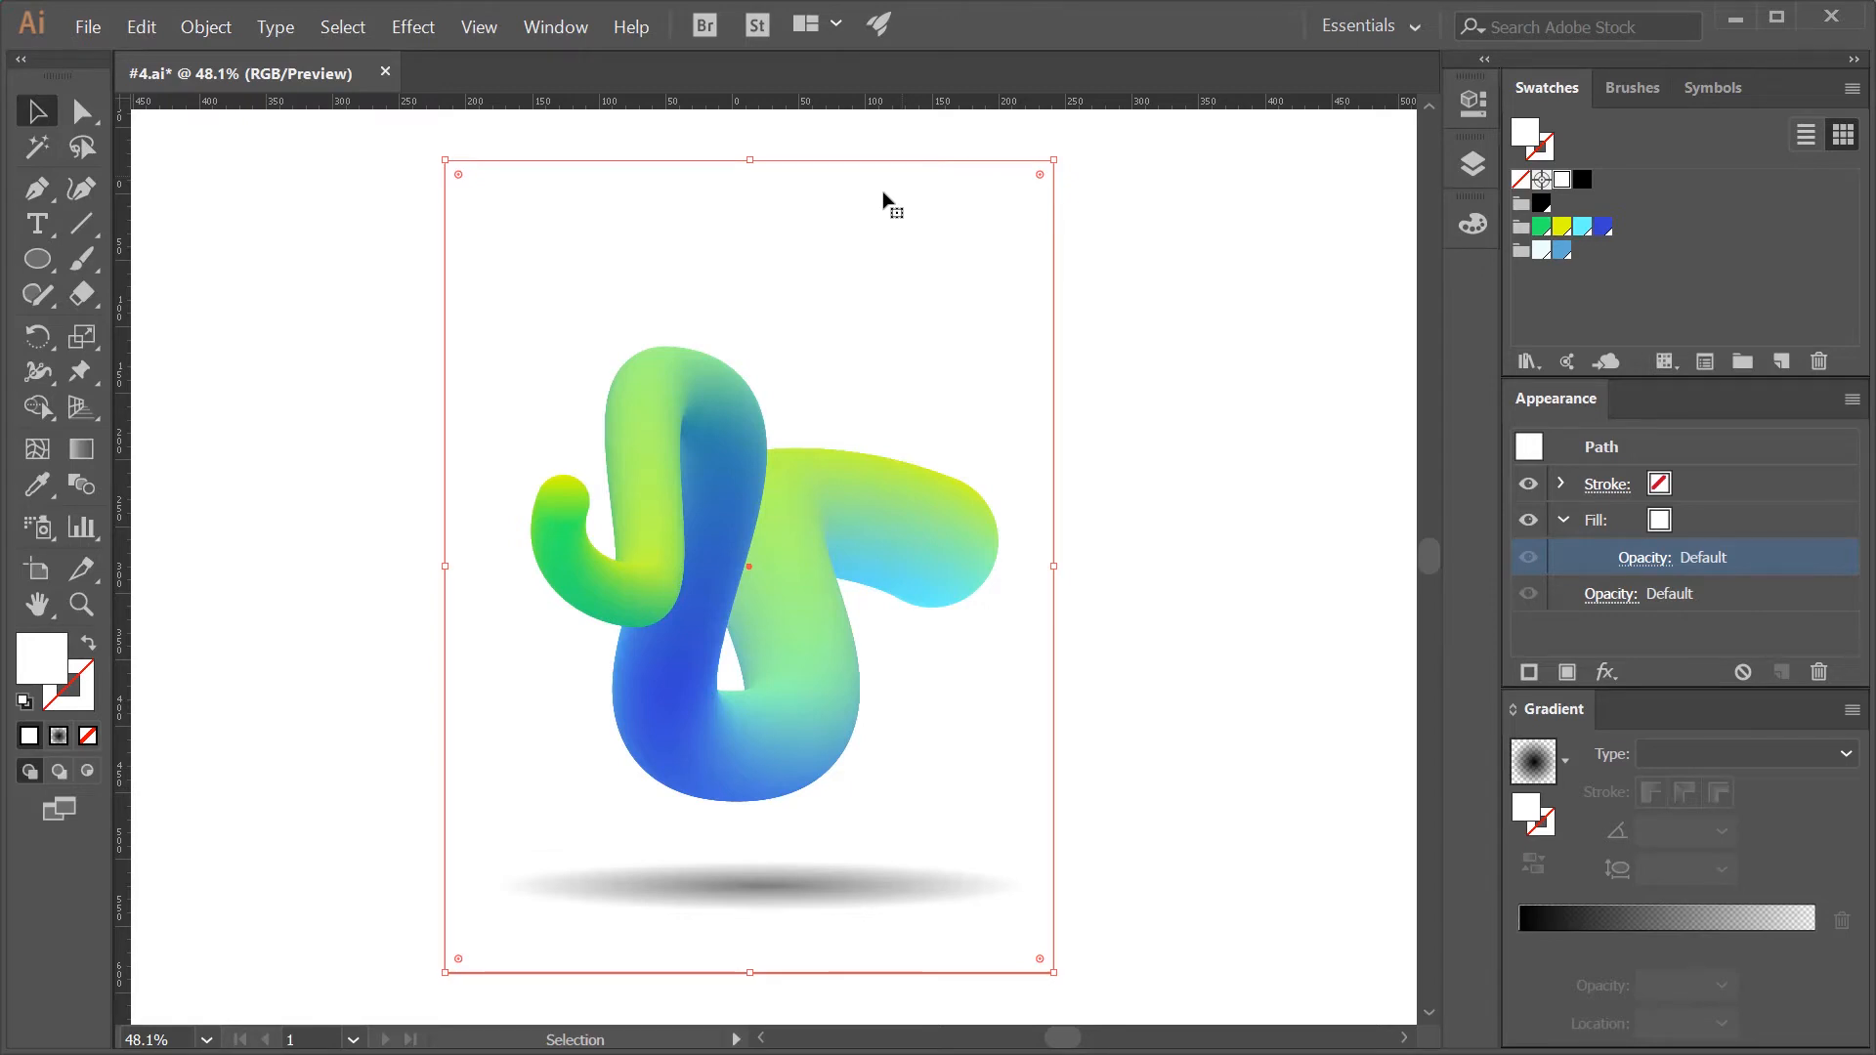
left_click(59, 738)
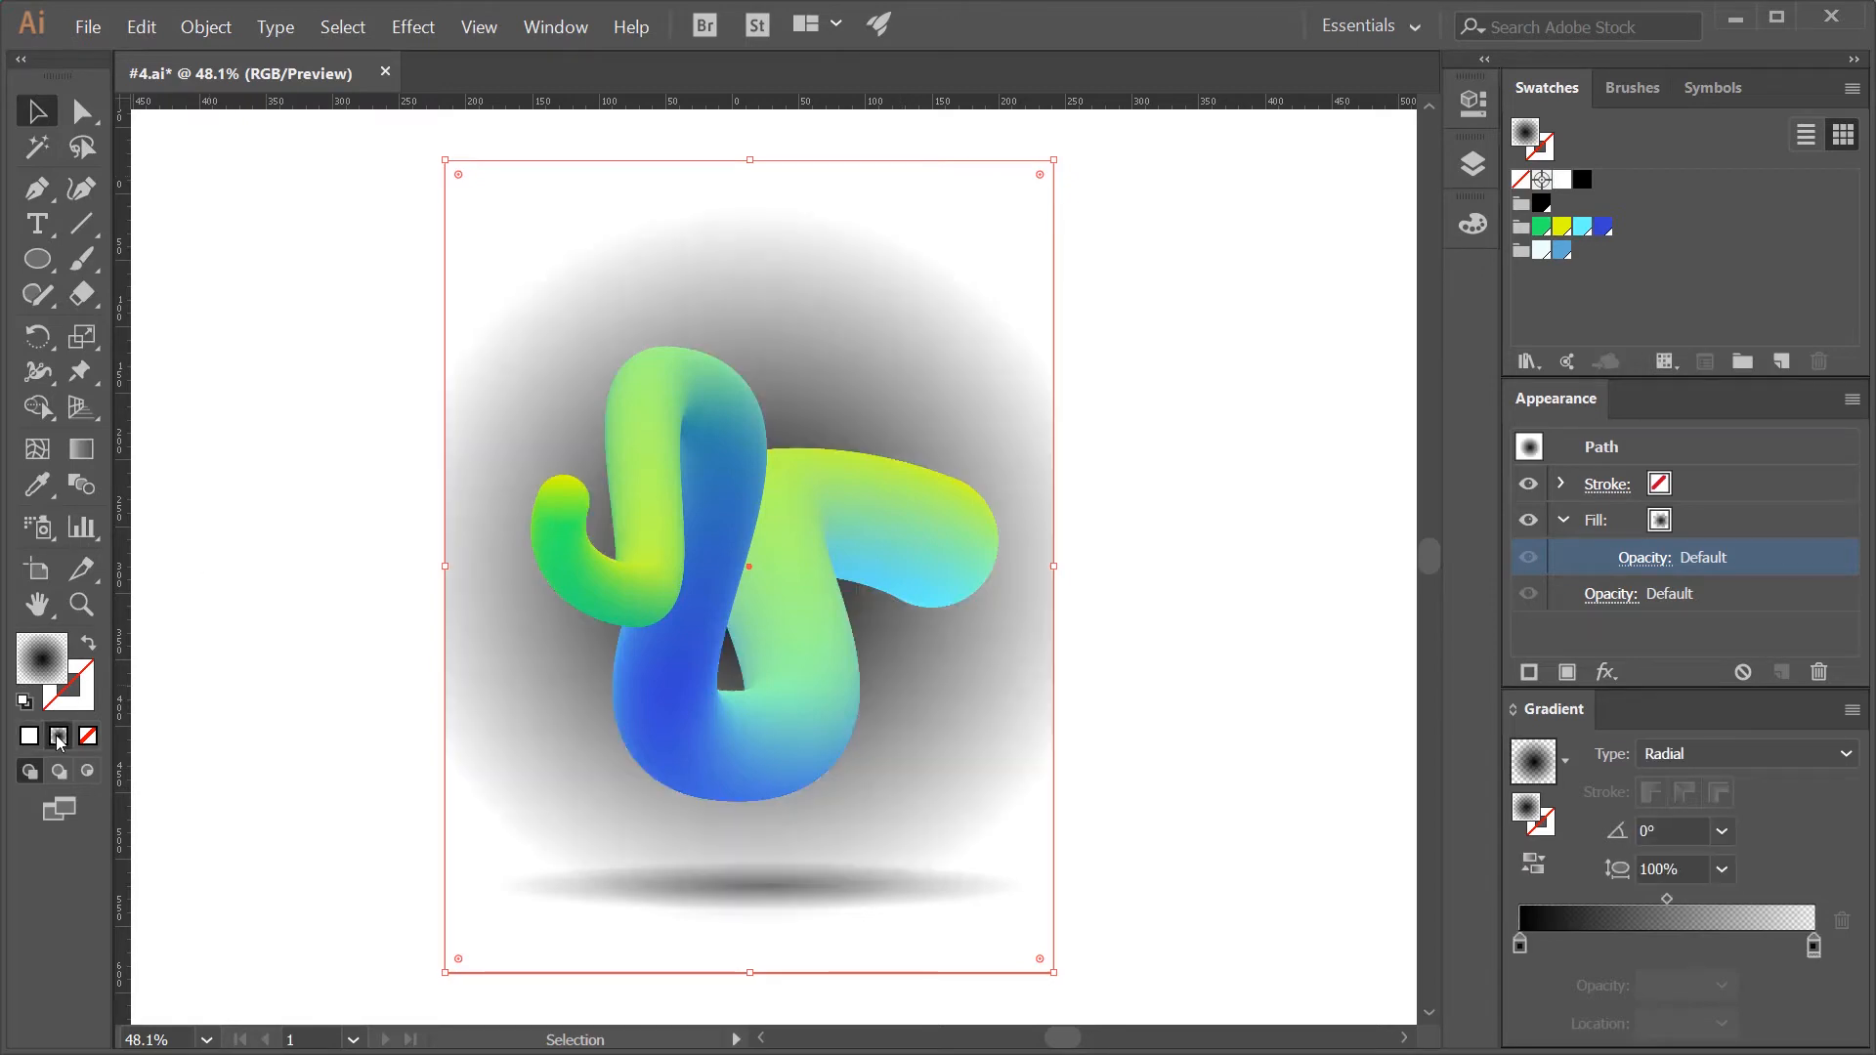
left_click(1845, 753)
left_click(1835, 787)
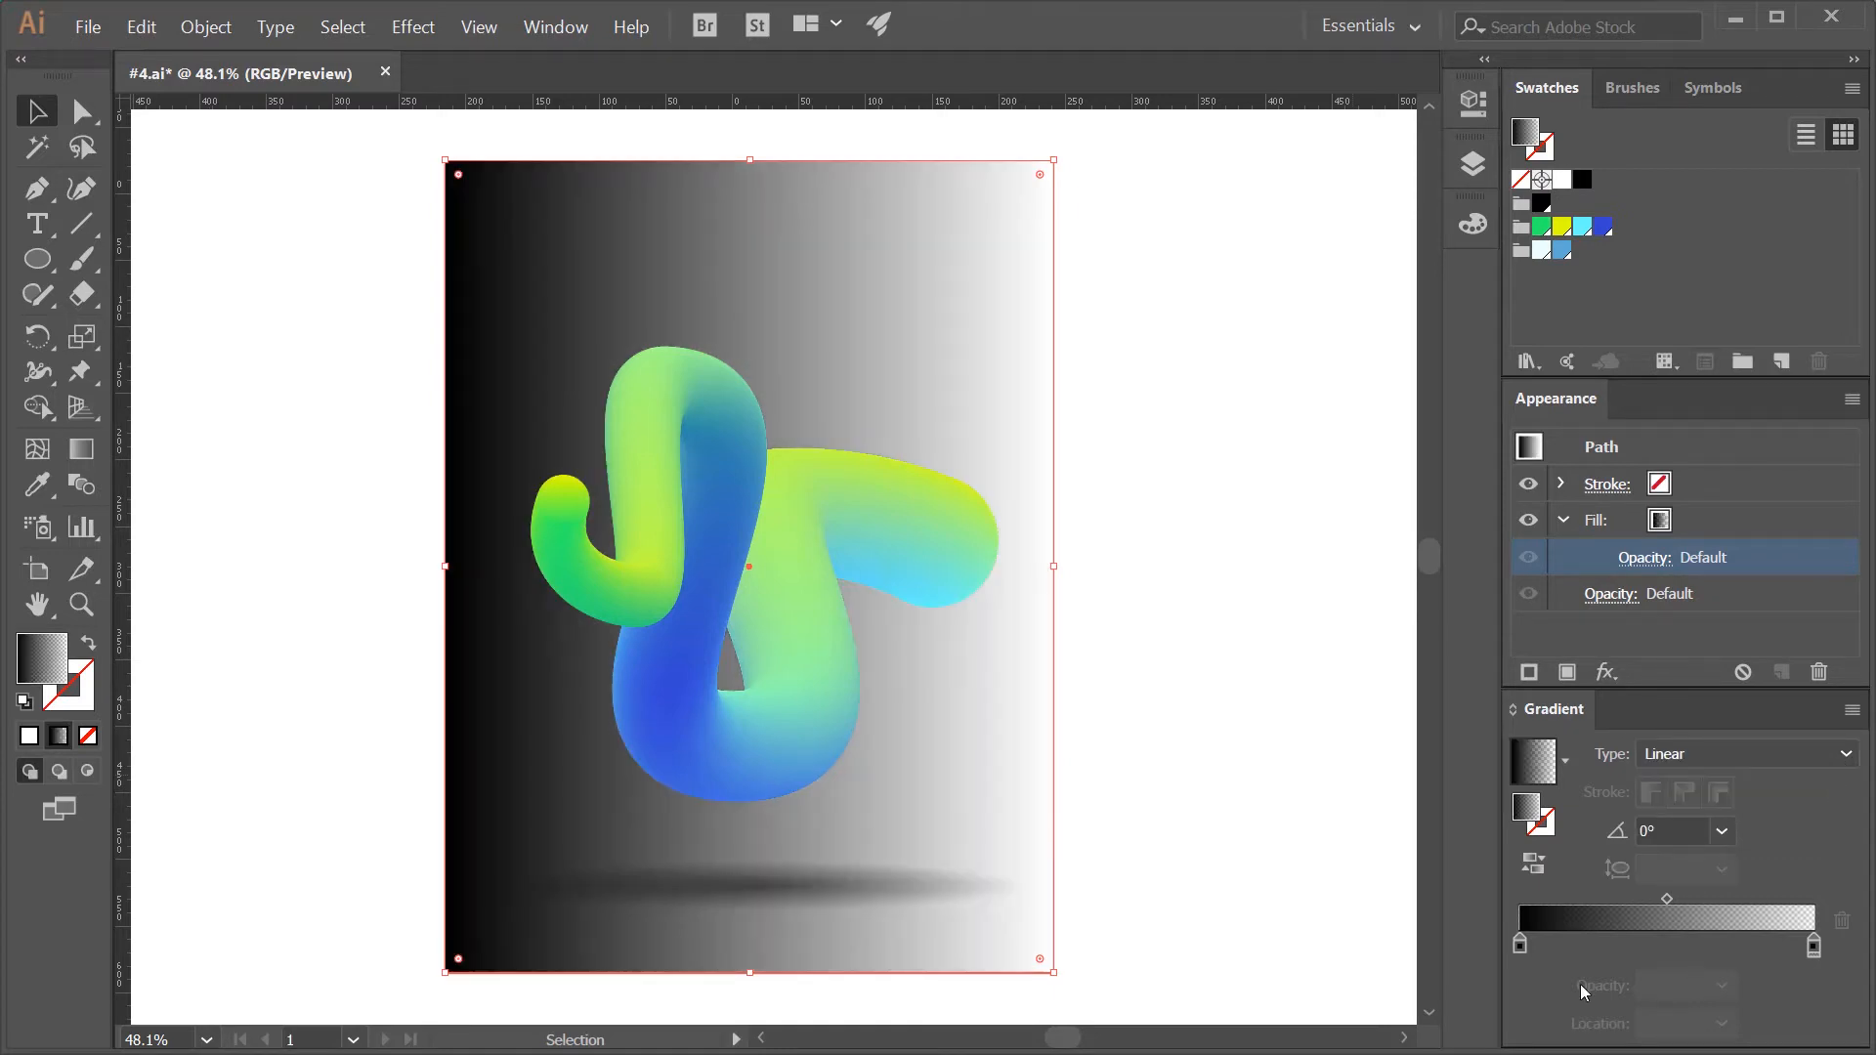
- Set the background gradient's start stop to the pale blue-white swatch and its end stop to the blue swatch R=92 G=169 B=211
double_click(1520, 947)
left_click(1496, 719)
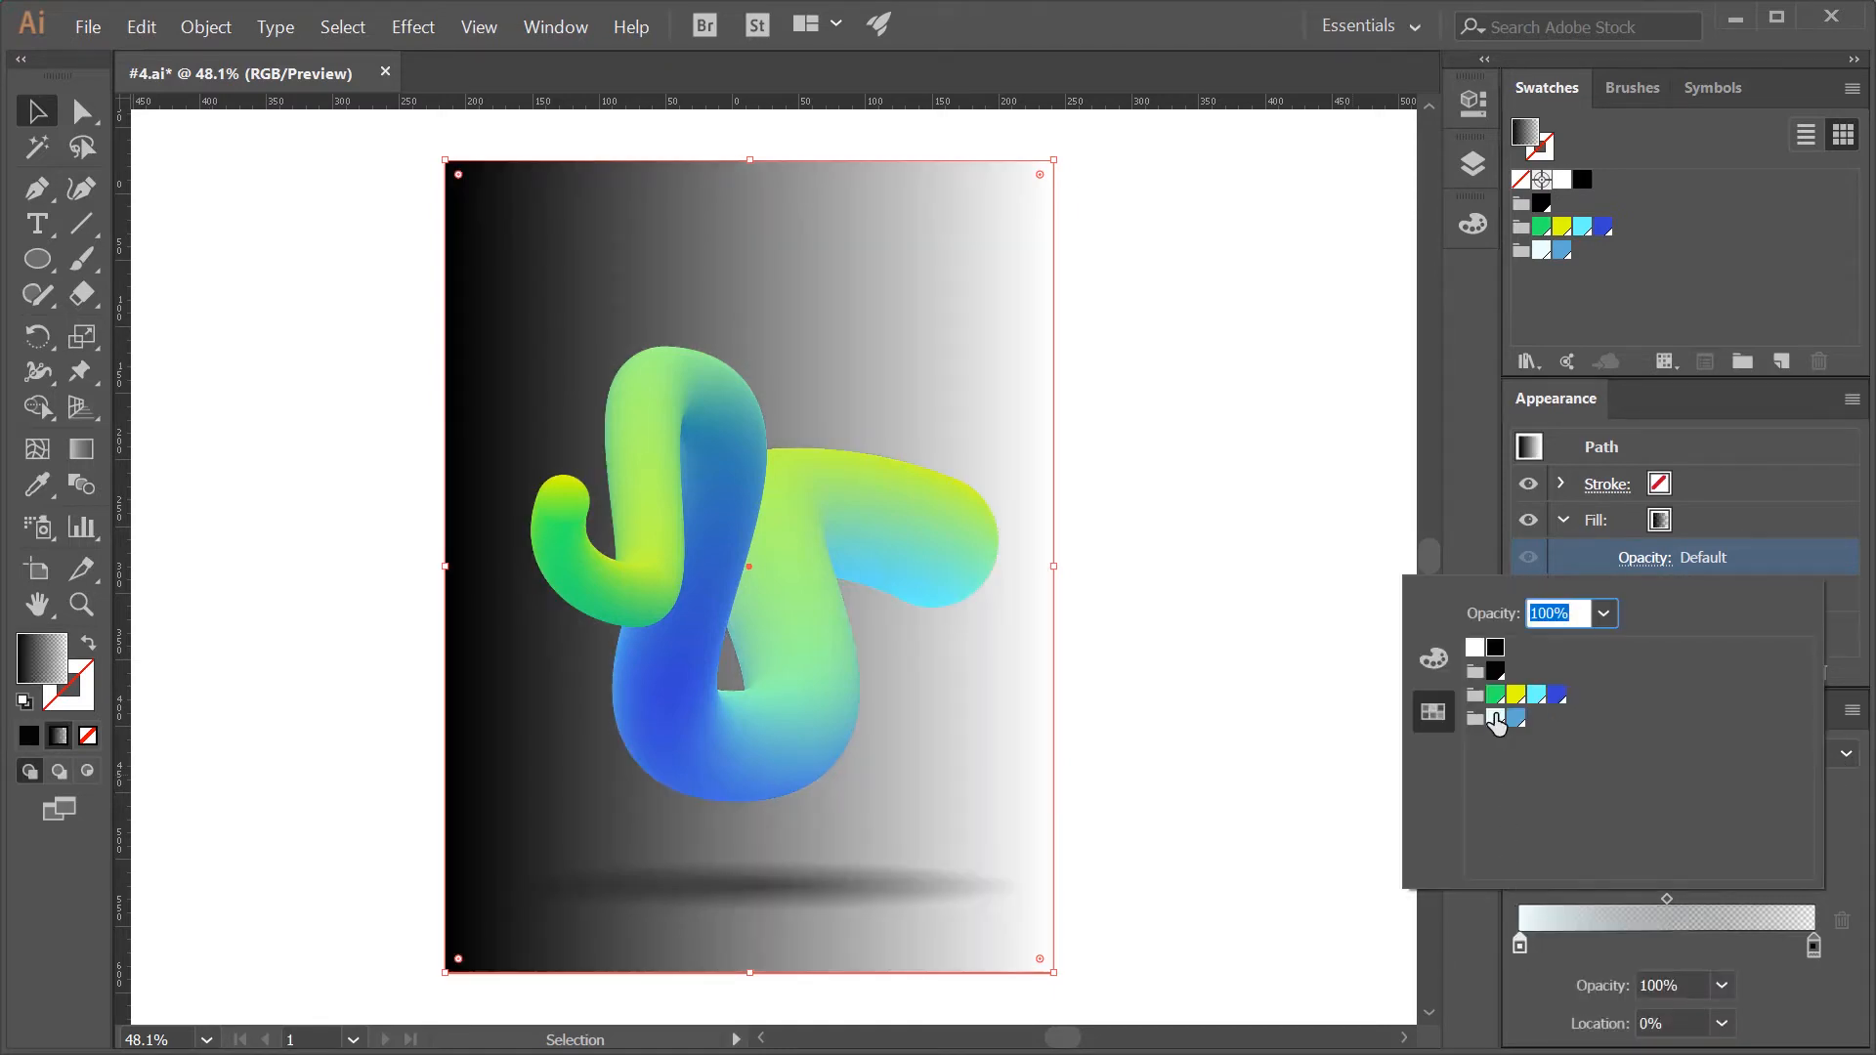
double_click(1814, 946)
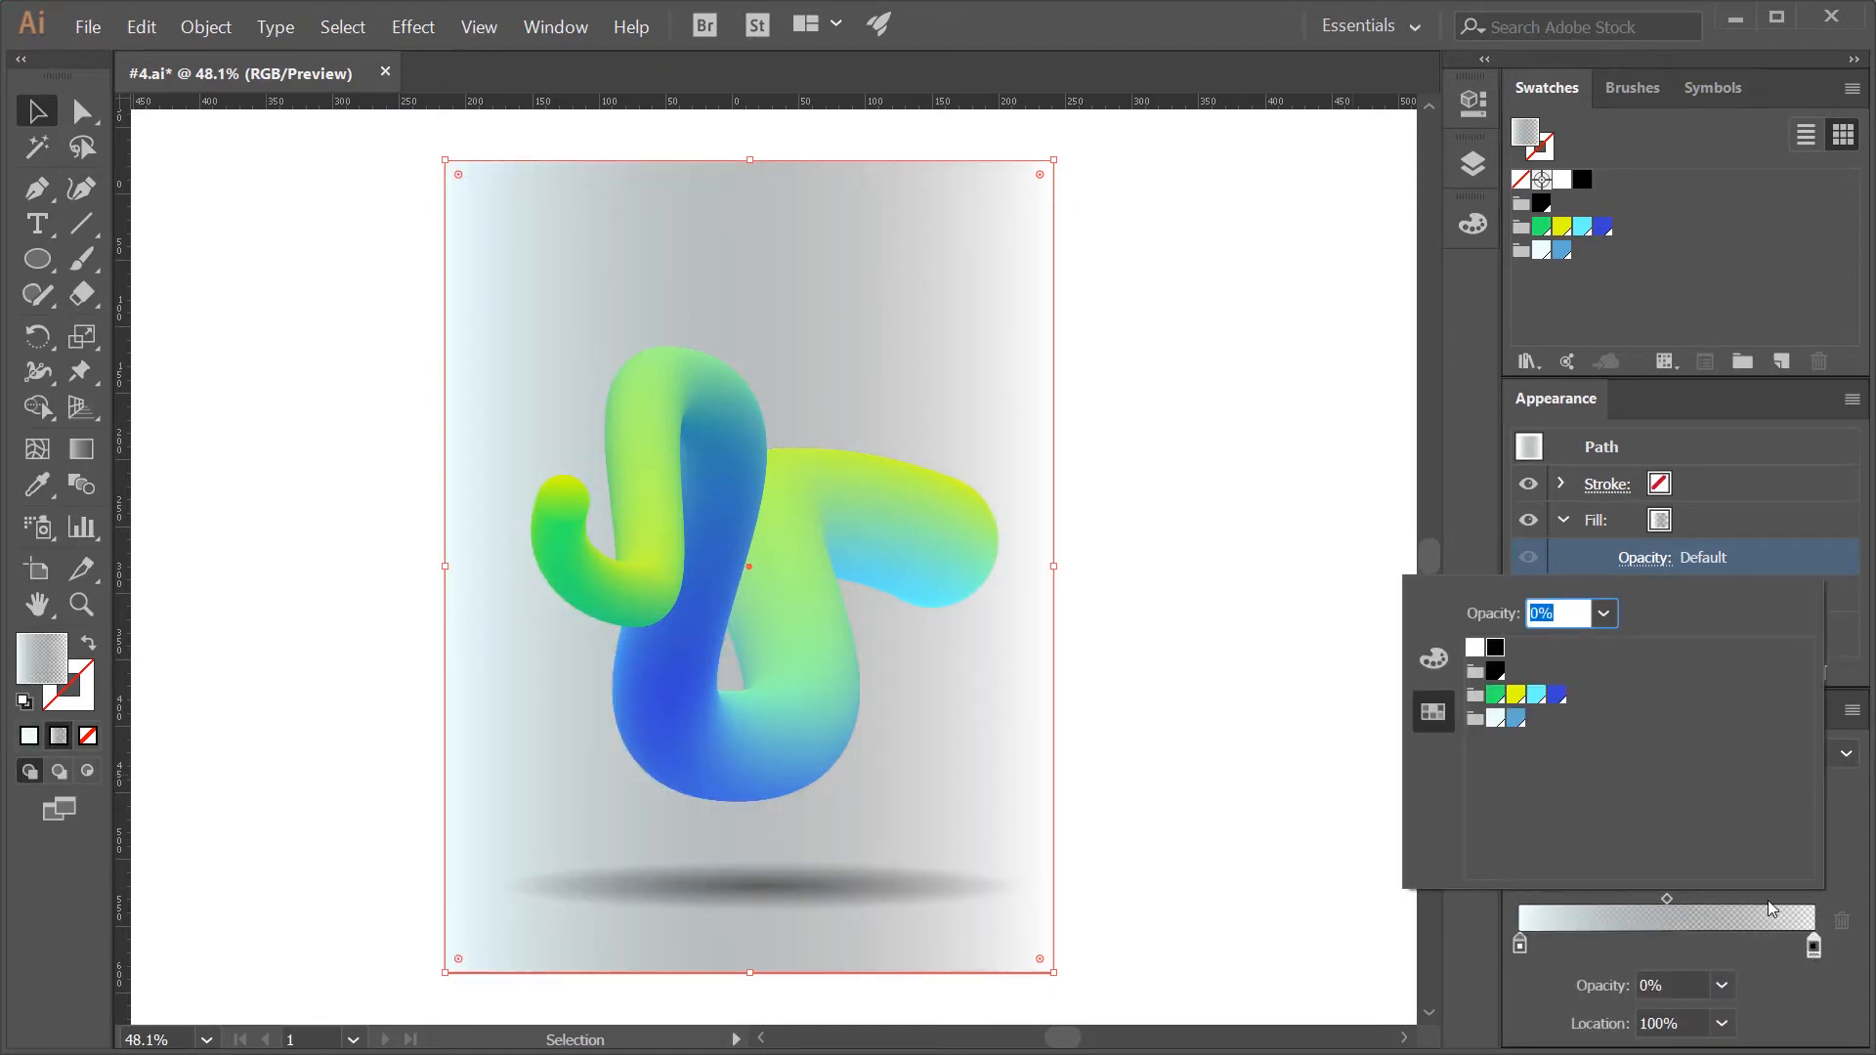
left_click(1517, 721)
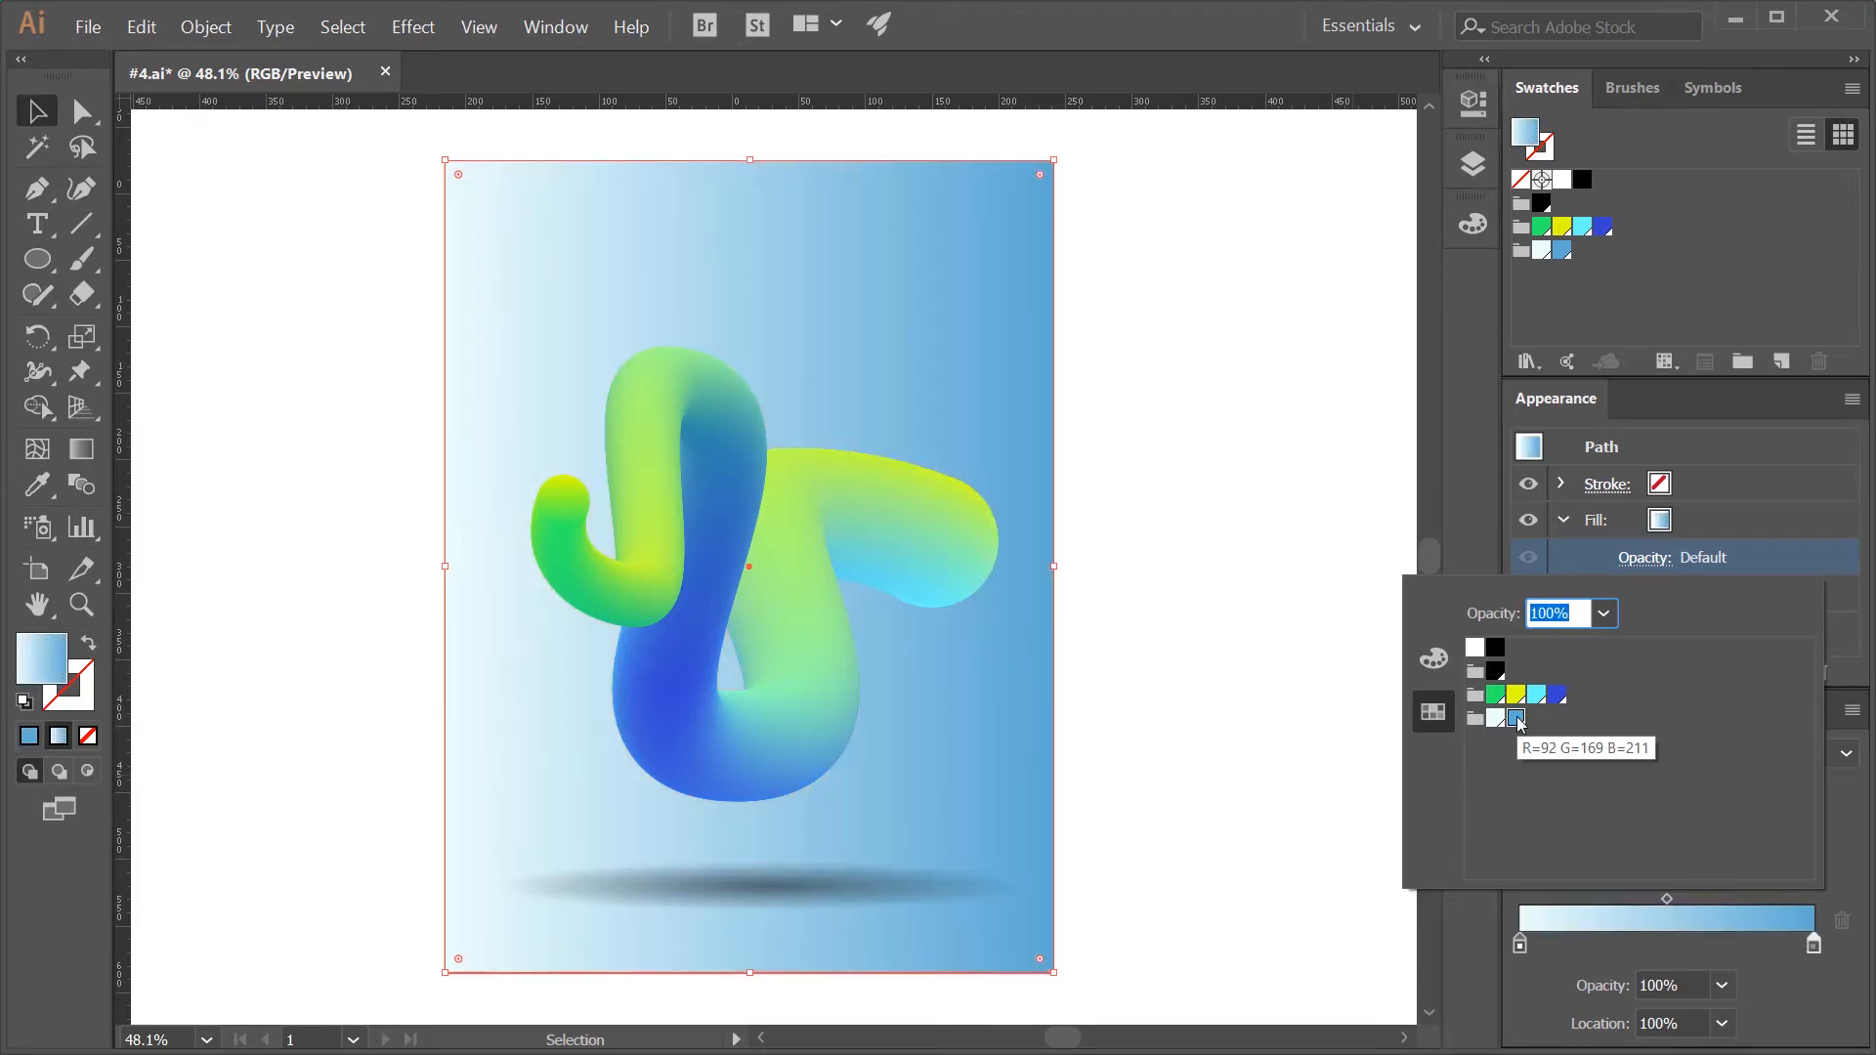
left_click(1362, 761)
- Try running the background rectangle's linear gradient diagonally from the poster's upper-left area to its lower-right corner
key("g")
left_click_drag(515, 284, 1005, 870)
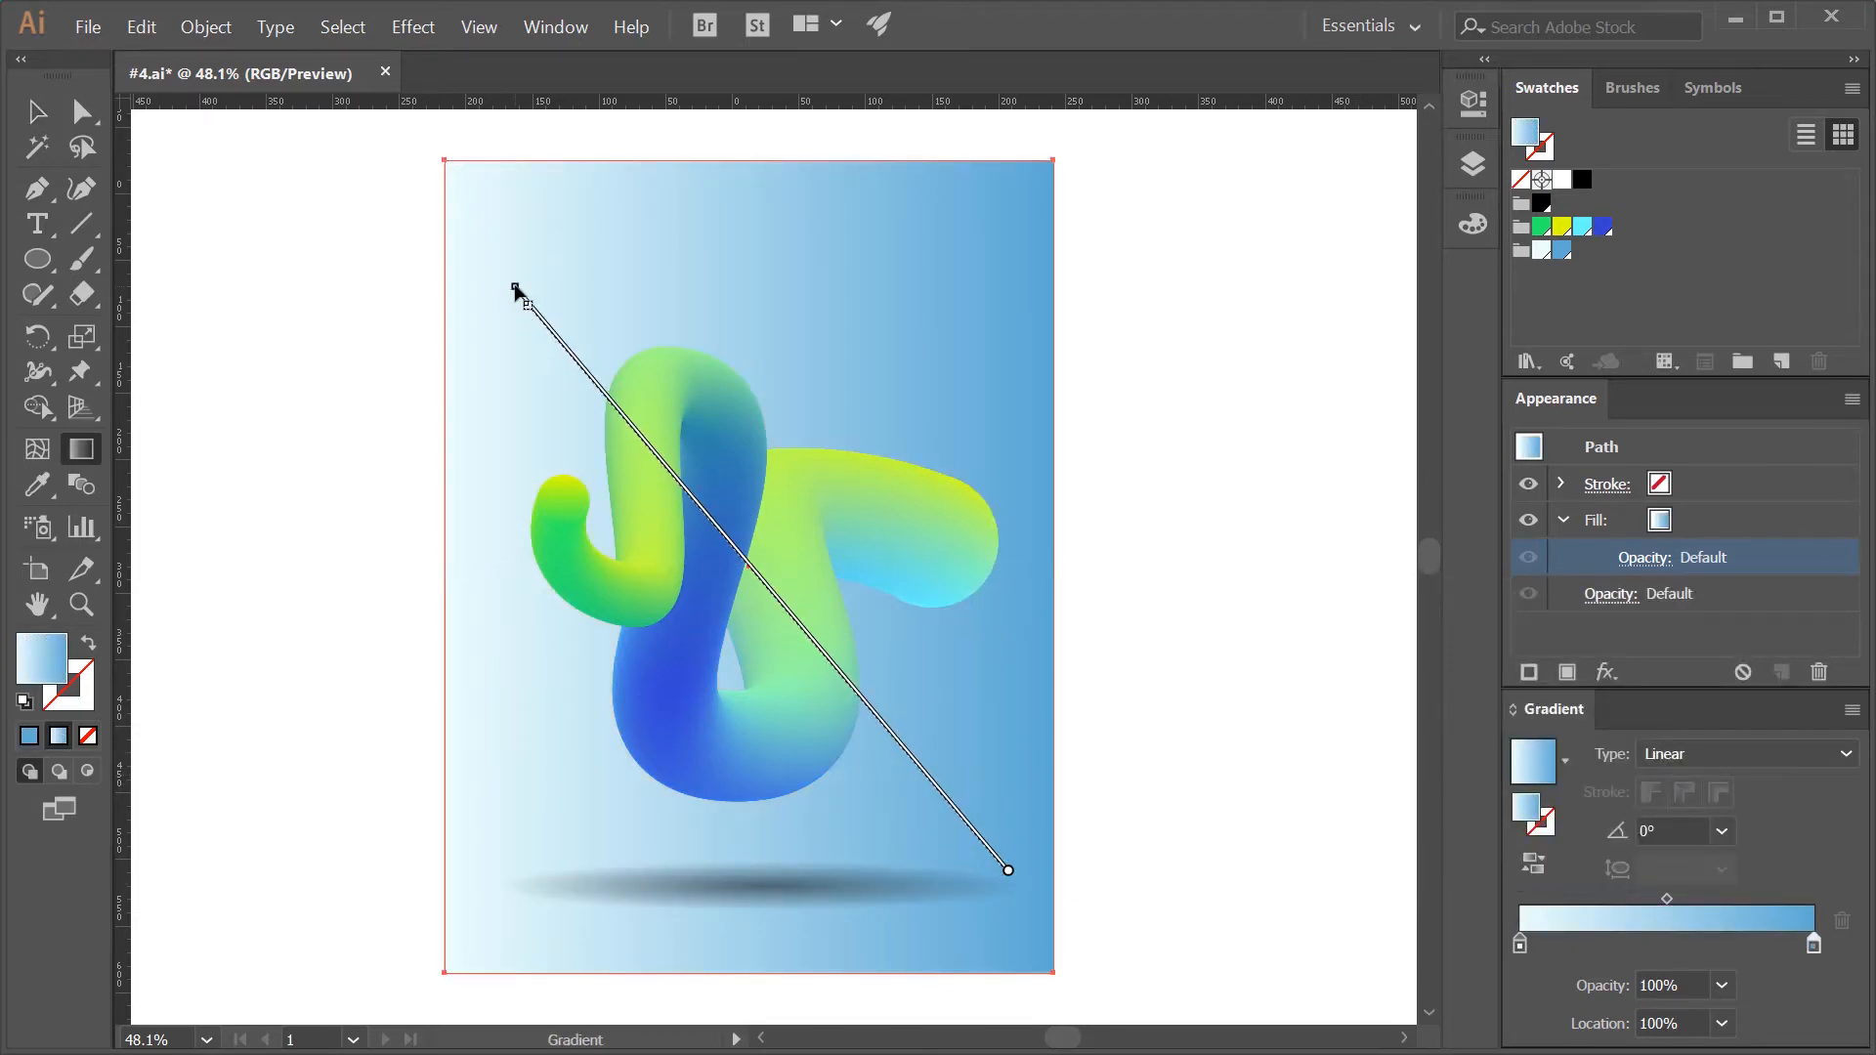
left_click_drag(512, 250, 992, 890)
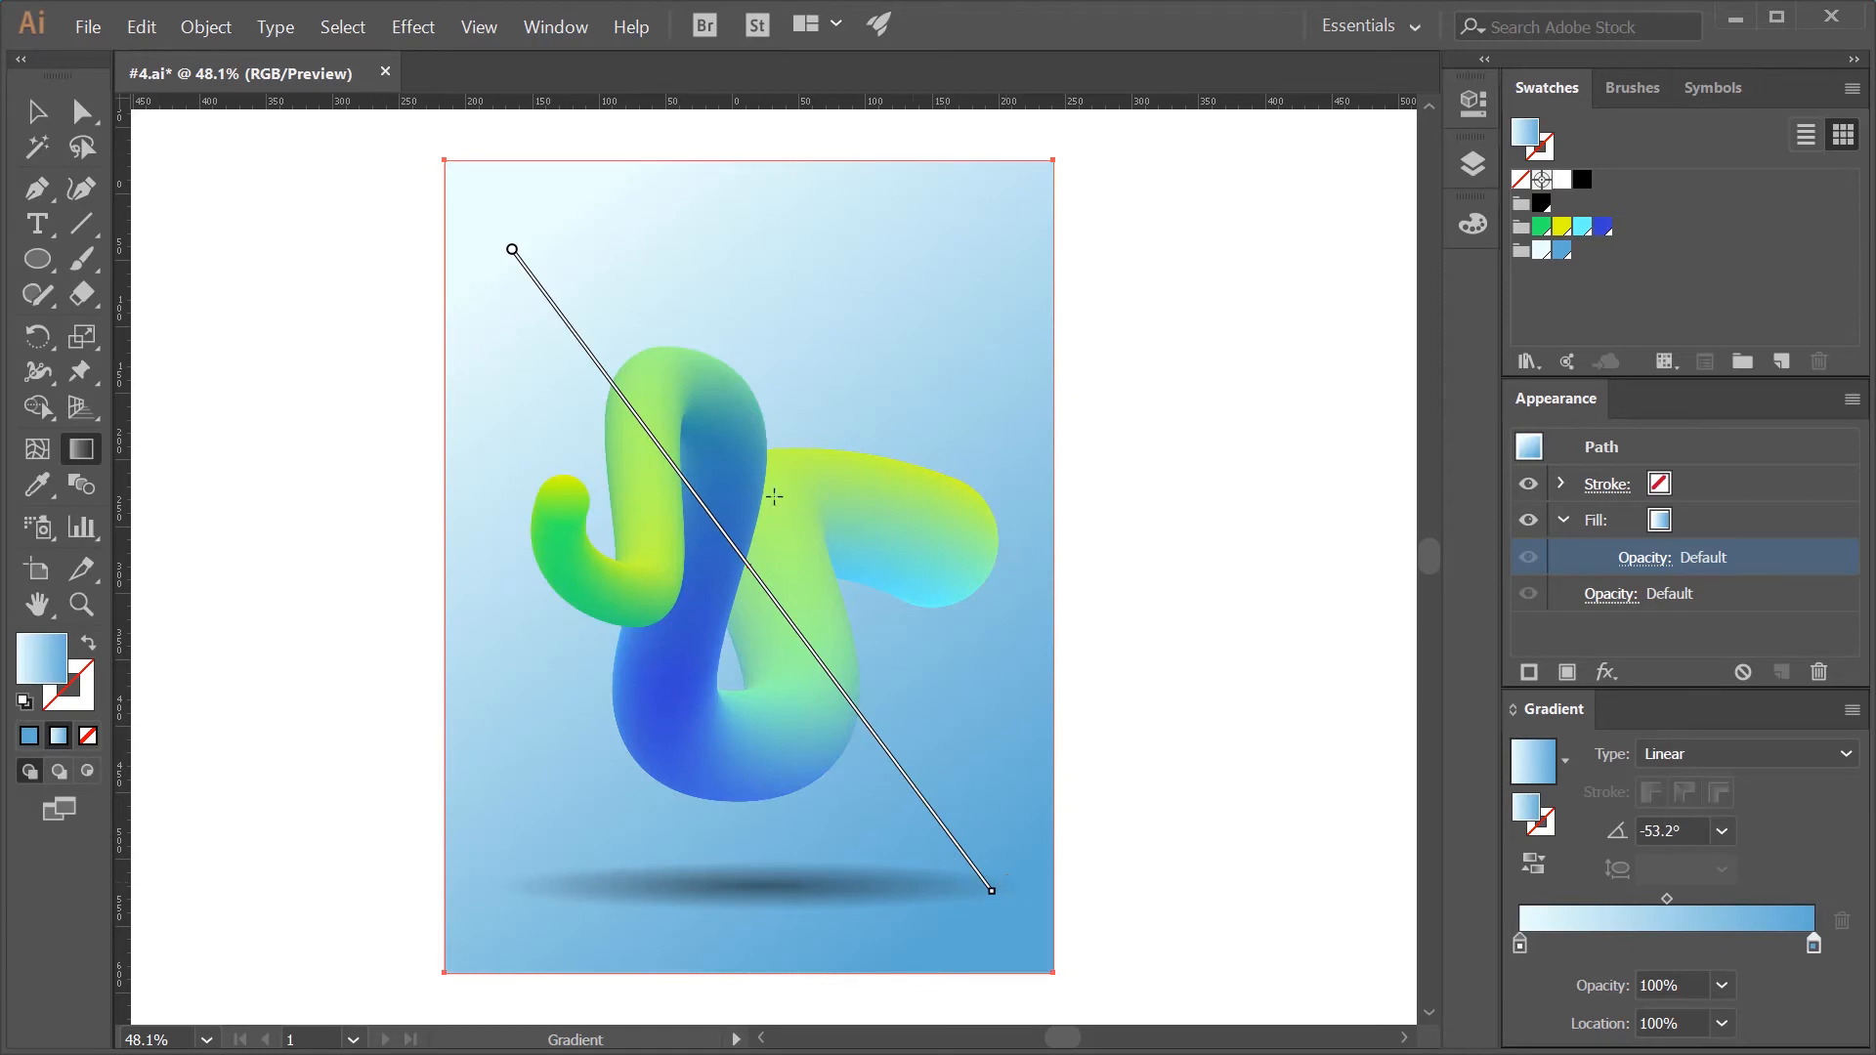
mouse_move(587, 355)
left_mouse_down()
mouse_move(1123, 972)
mouse_move(1071, 986)
left_mouse_up()
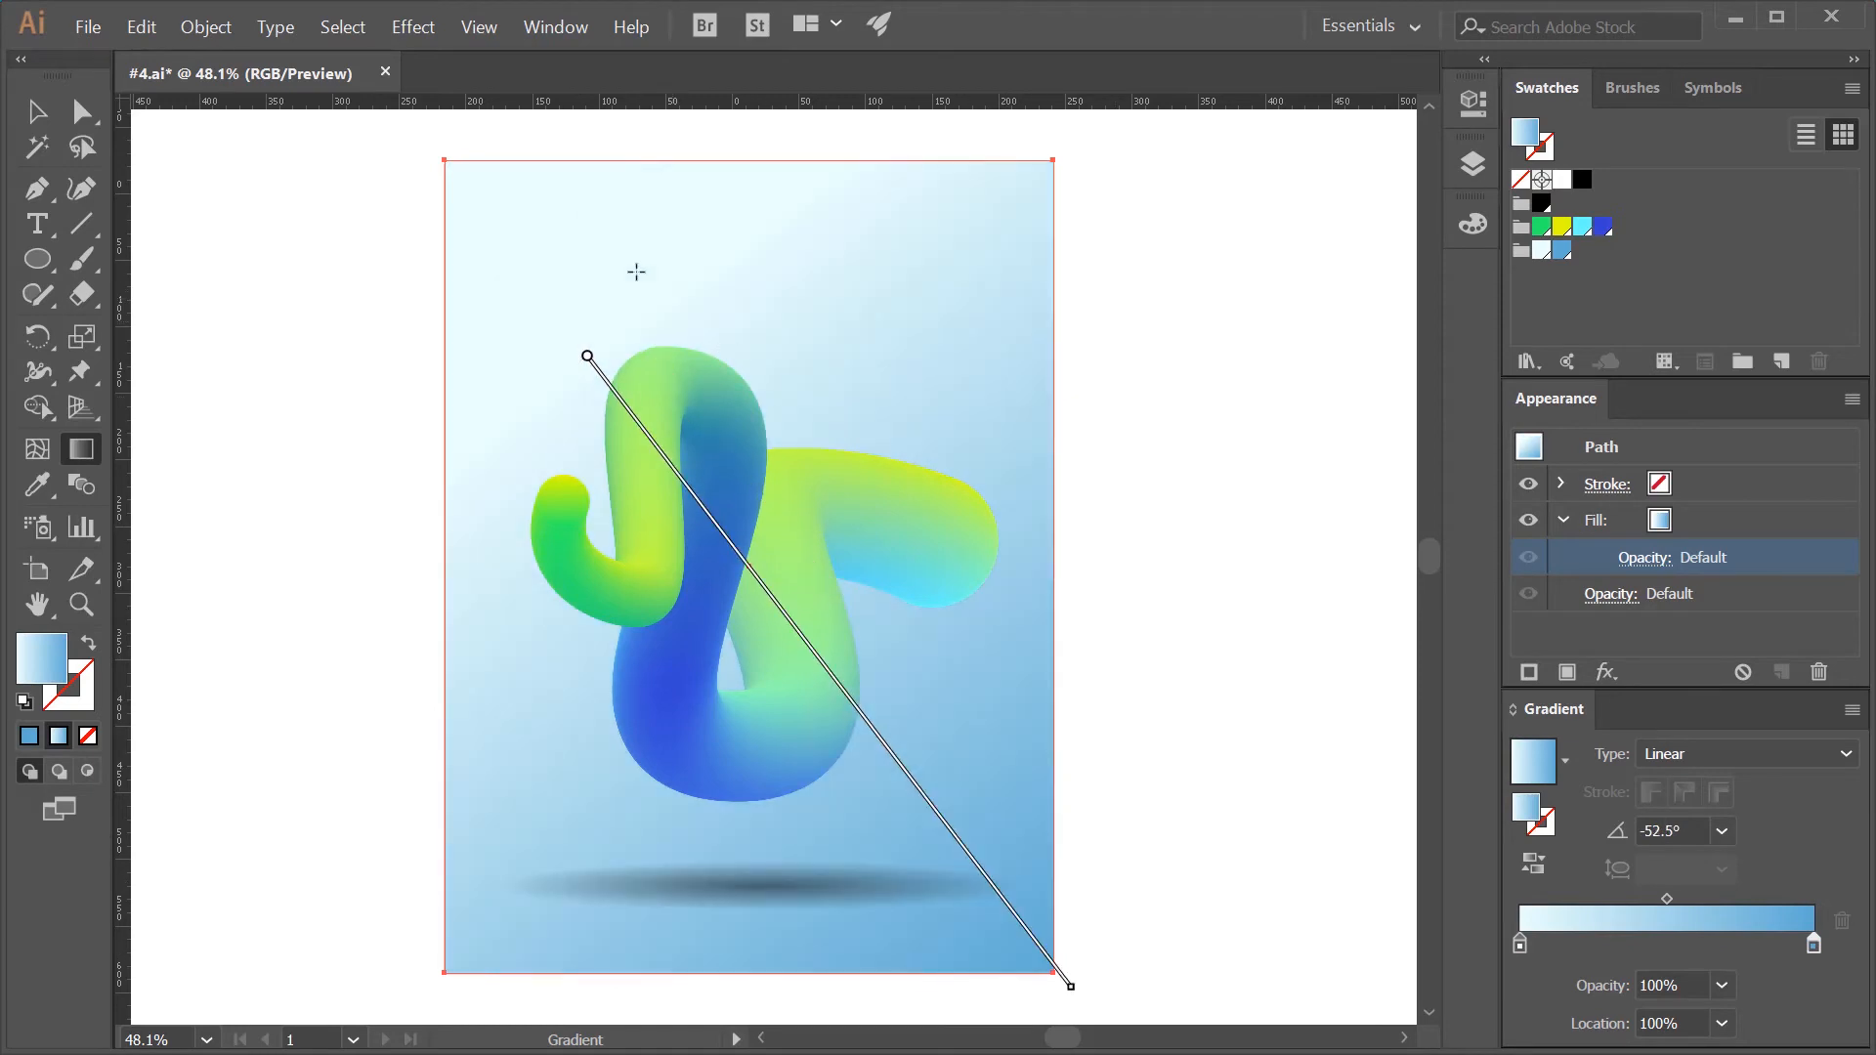
- Try several gradient directions and lengths on the background, running from the poster's upper right or centre toward its lower-left corner
mouse_move(929, 293)
left_mouse_down()
mouse_move(745, 293)
mouse_move(536, 913)
left_mouse_up()
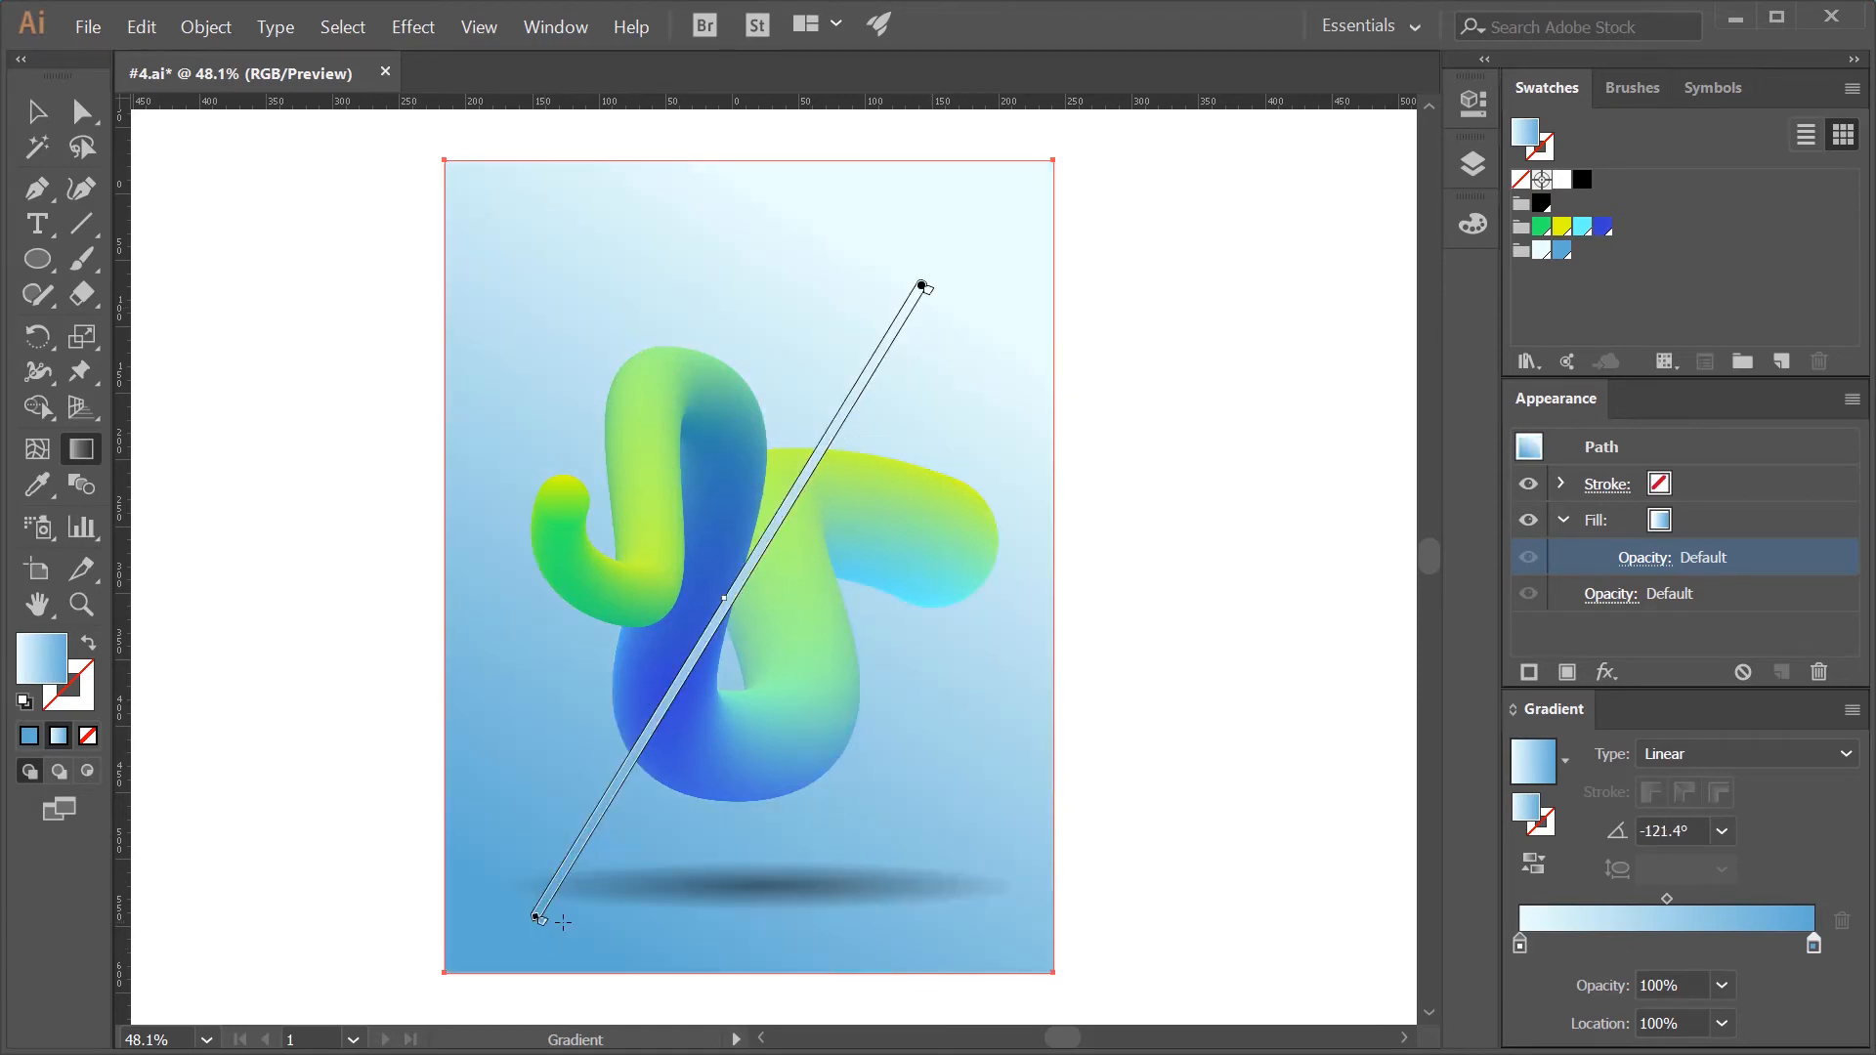
mouse_move(896, 222)
left_mouse_down()
mouse_move(649, 745)
mouse_move(604, 913)
left_mouse_up()
left_click_drag(896, 399, 493, 933)
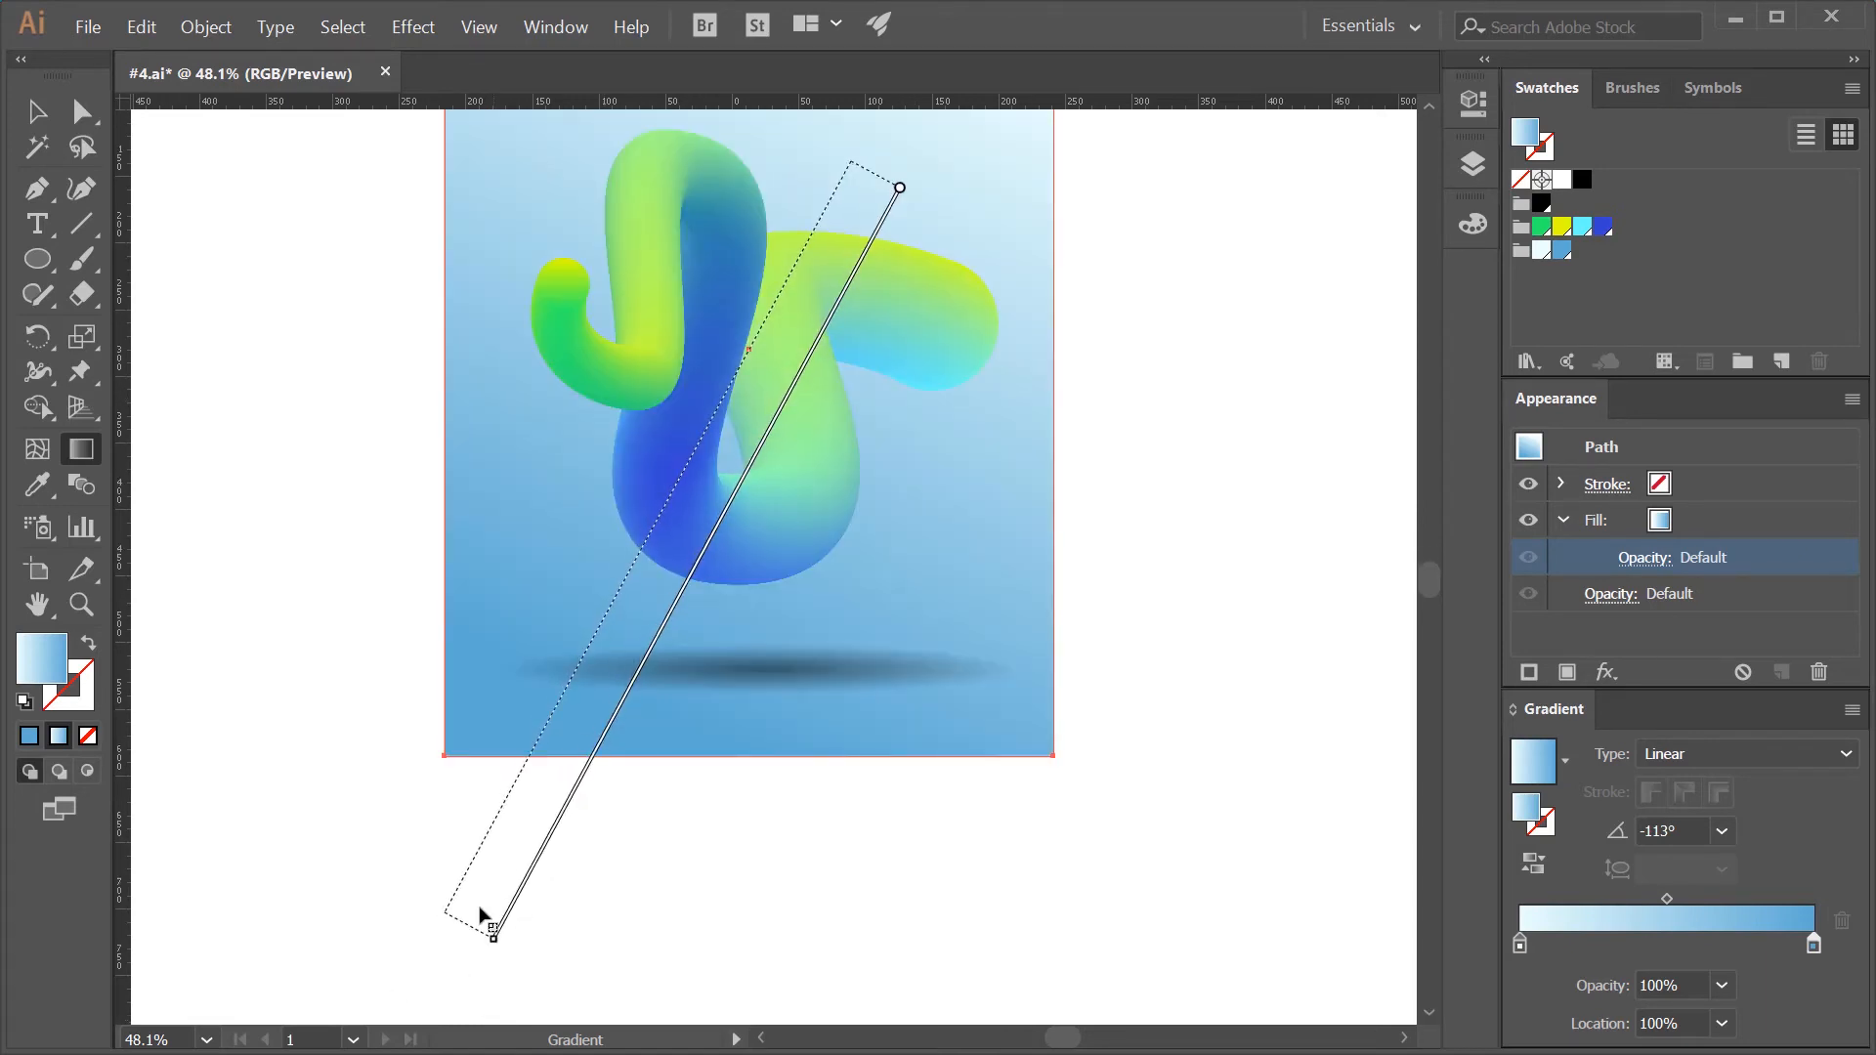
left_click_drag(867, 167, 431, 846)
scroll(958, 583, "up", 3)
left_click_drag(928, 286, 536, 892)
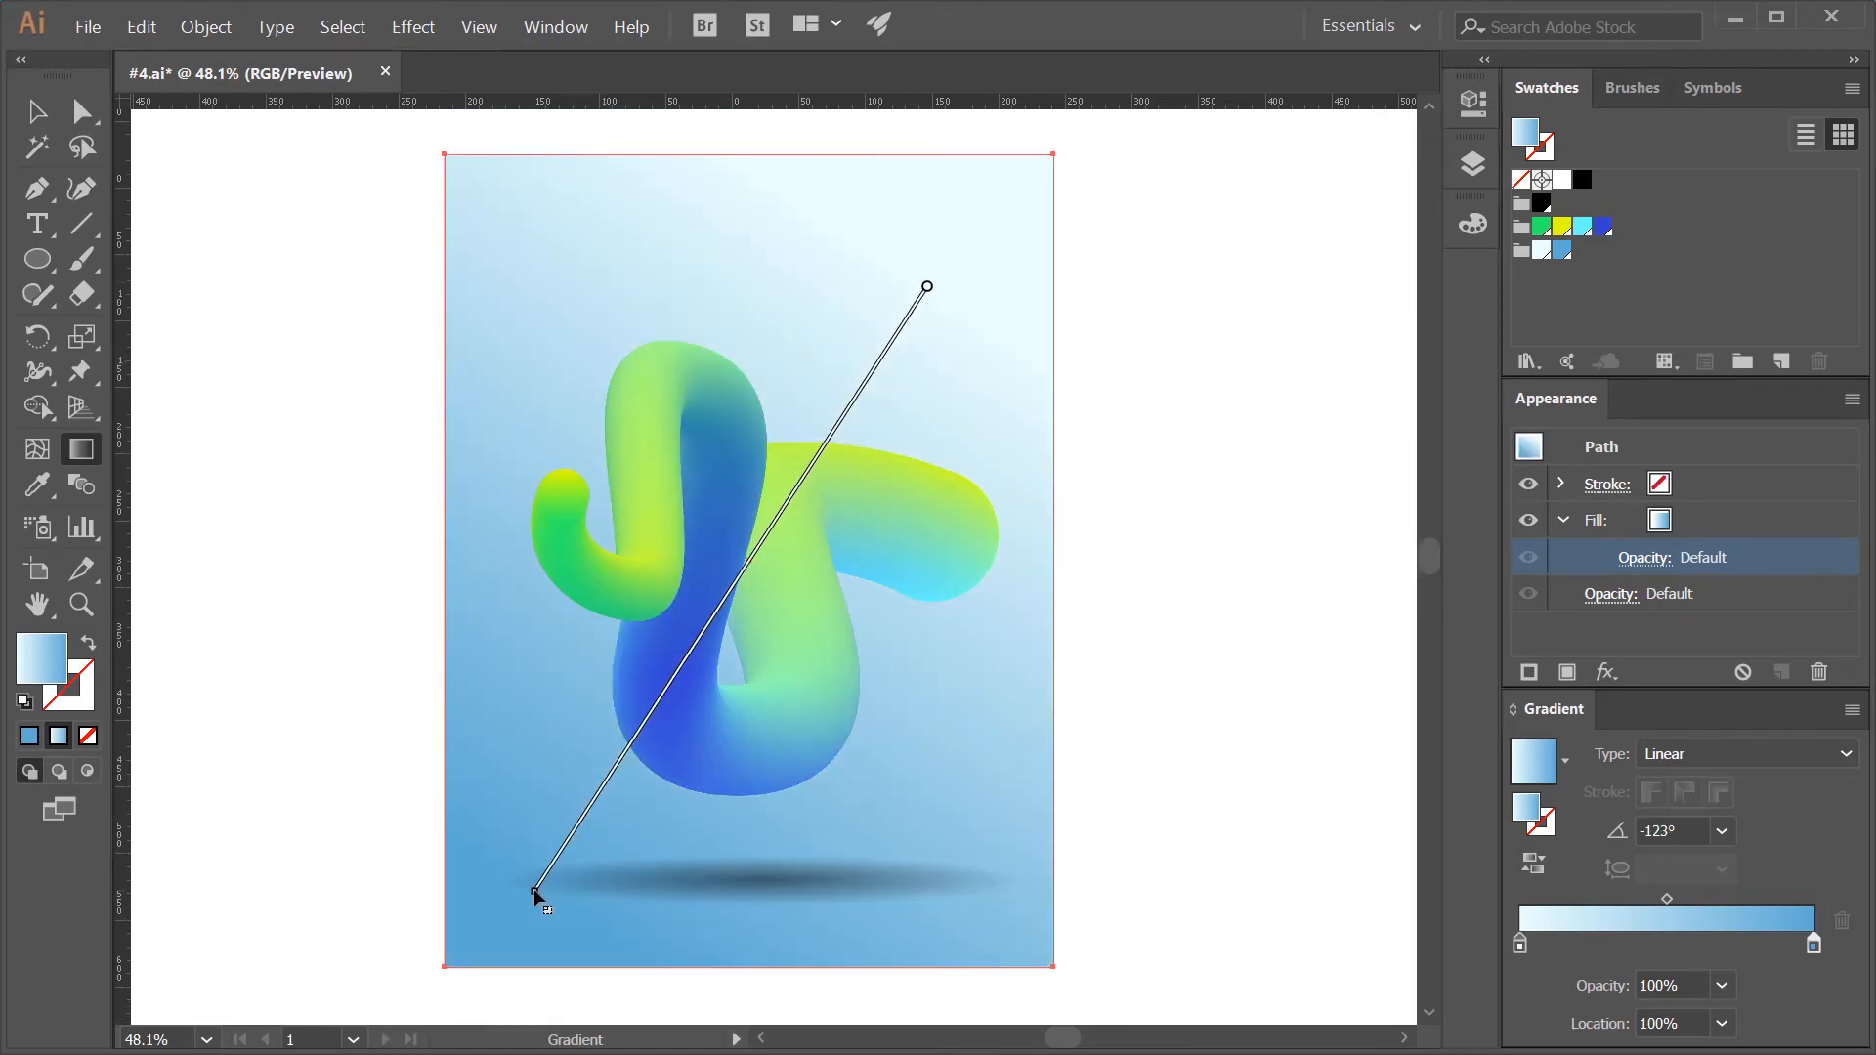
scroll(787, 576, "down", 1)
mouse_move(908, 342)
left_mouse_down()
mouse_move(473, 930)
mouse_move(430, 935)
left_mouse_up()
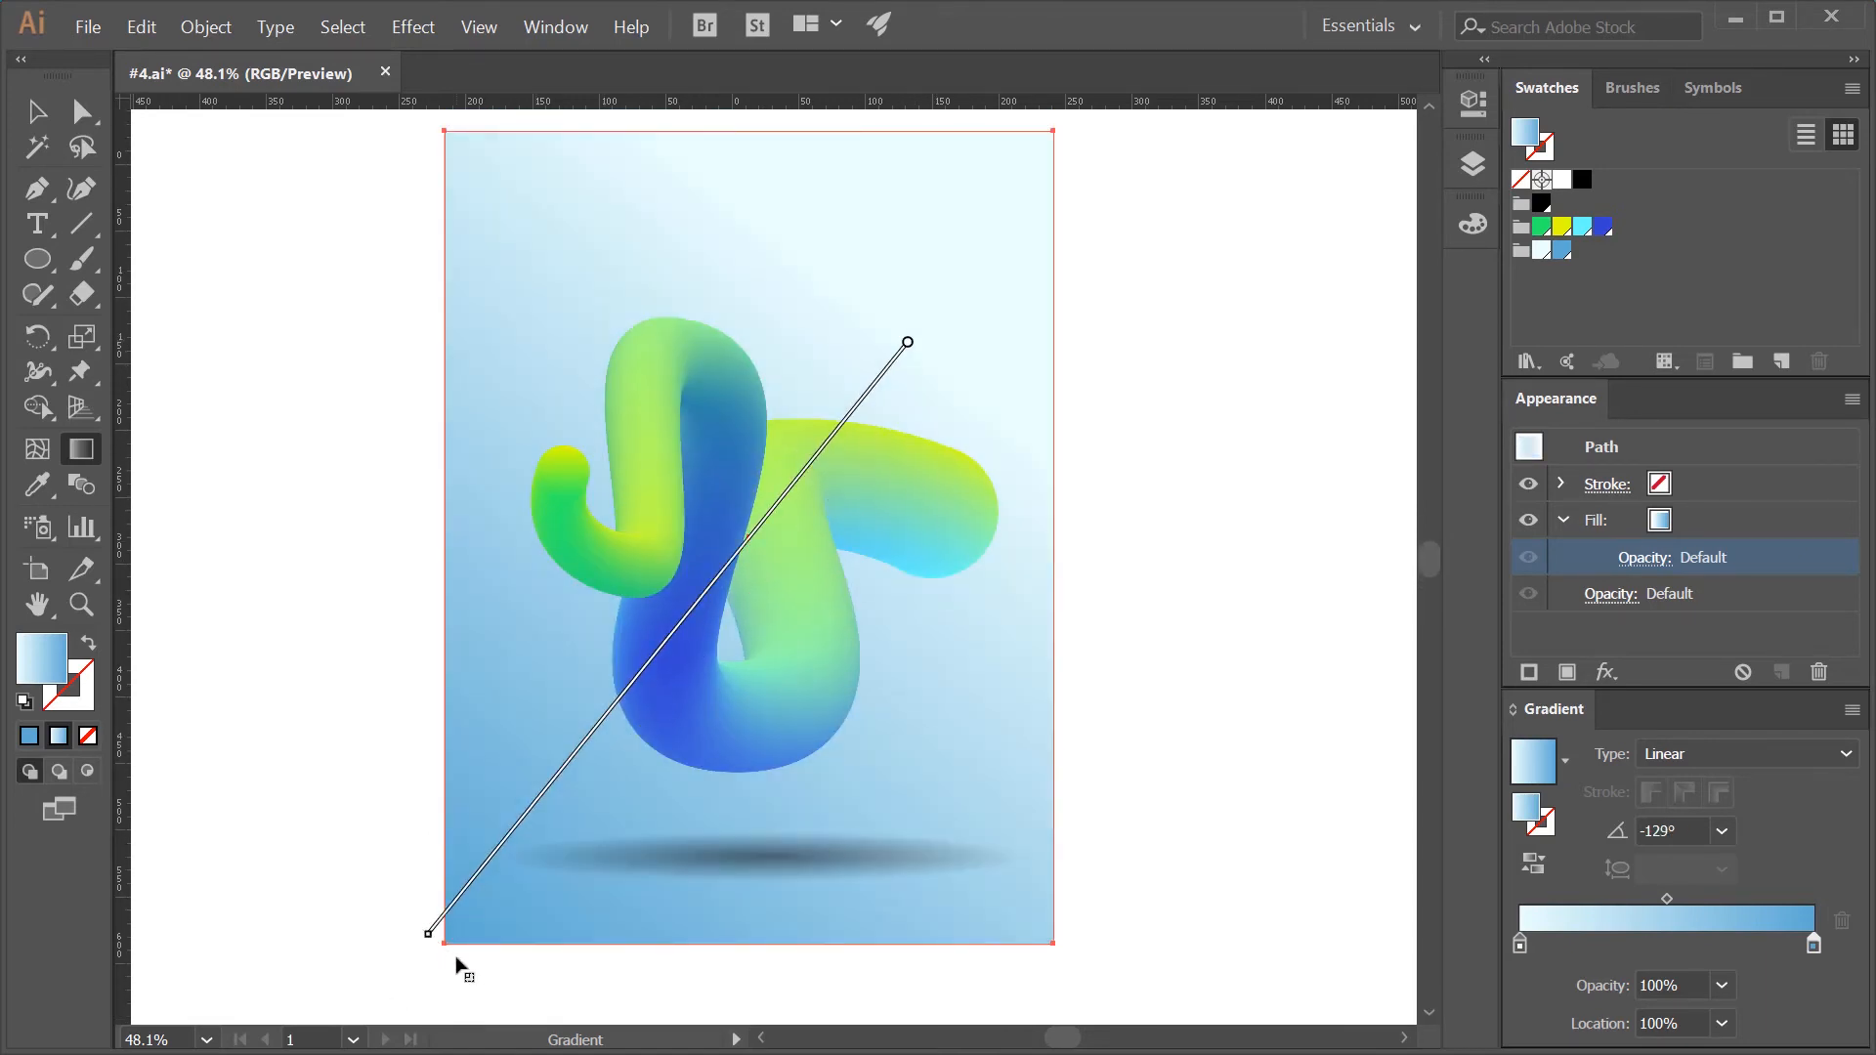
mouse_move(758, 614)
left_mouse_down()
mouse_move(469, 964)
mouse_move(401, 913)
left_mouse_up()
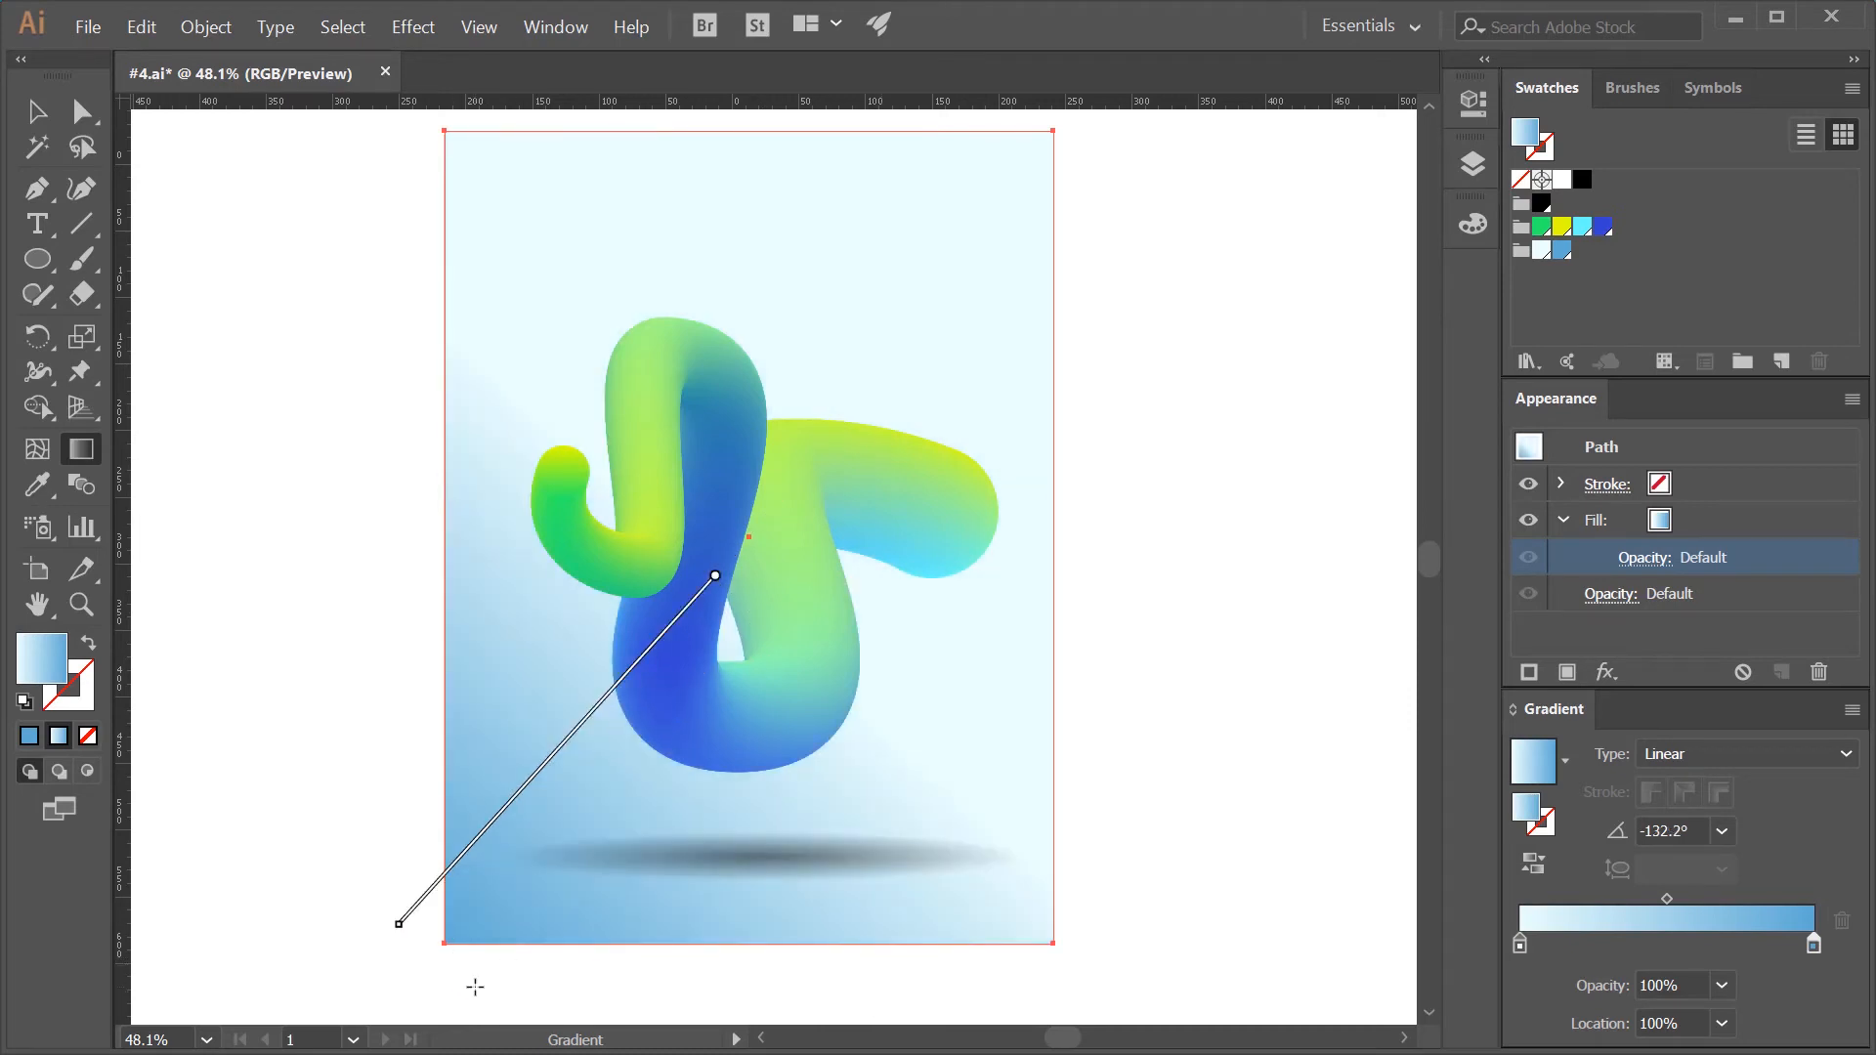
mouse_move(770, 505)
left_mouse_down()
mouse_move(599, 879)
mouse_move(502, 919)
left_mouse_up()
scroll(1294, 436, "up", 1)
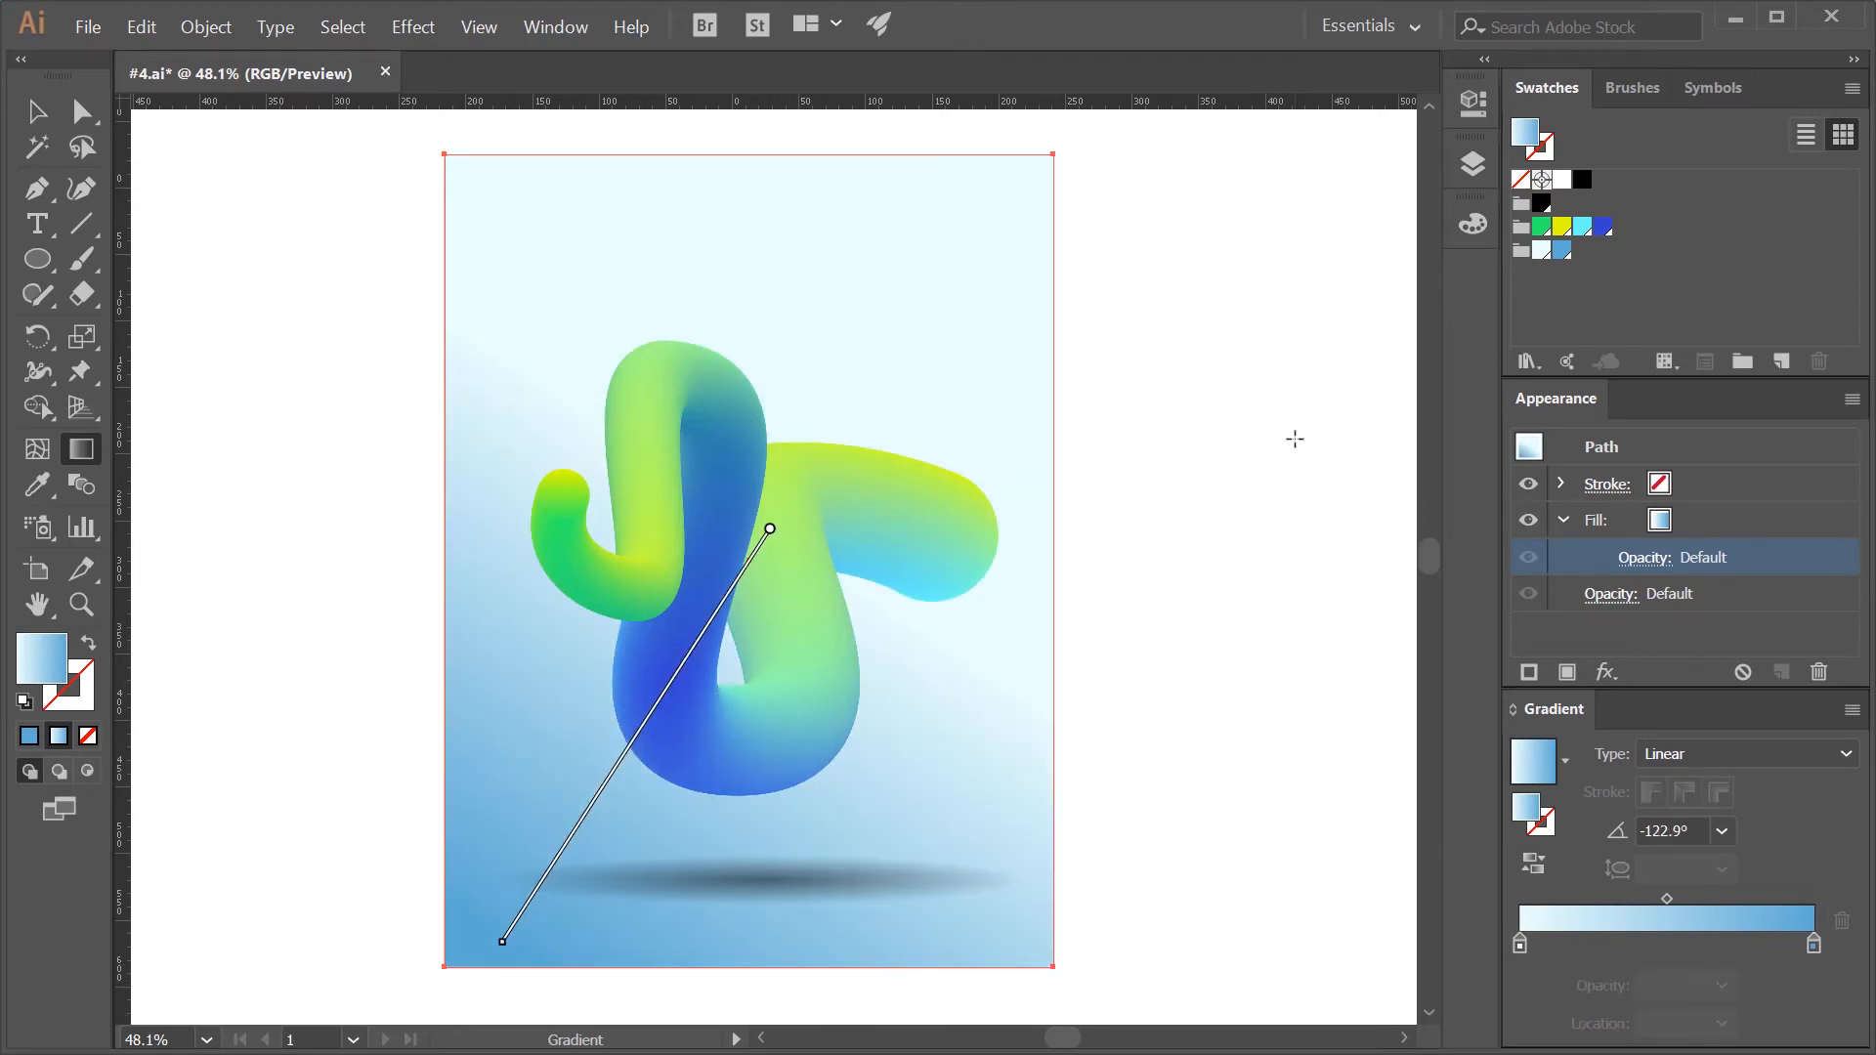
- Run the background gradient from just outside the poster's upper-right corner to near its centre at about -129.6°, and deselect it
left_click_drag(1079, 132, 906, 388)
left_click_drag(1116, 153, 878, 454)
left_click_drag(1263, 180, 879, 473)
left_click_drag(1096, 141, 791, 510)
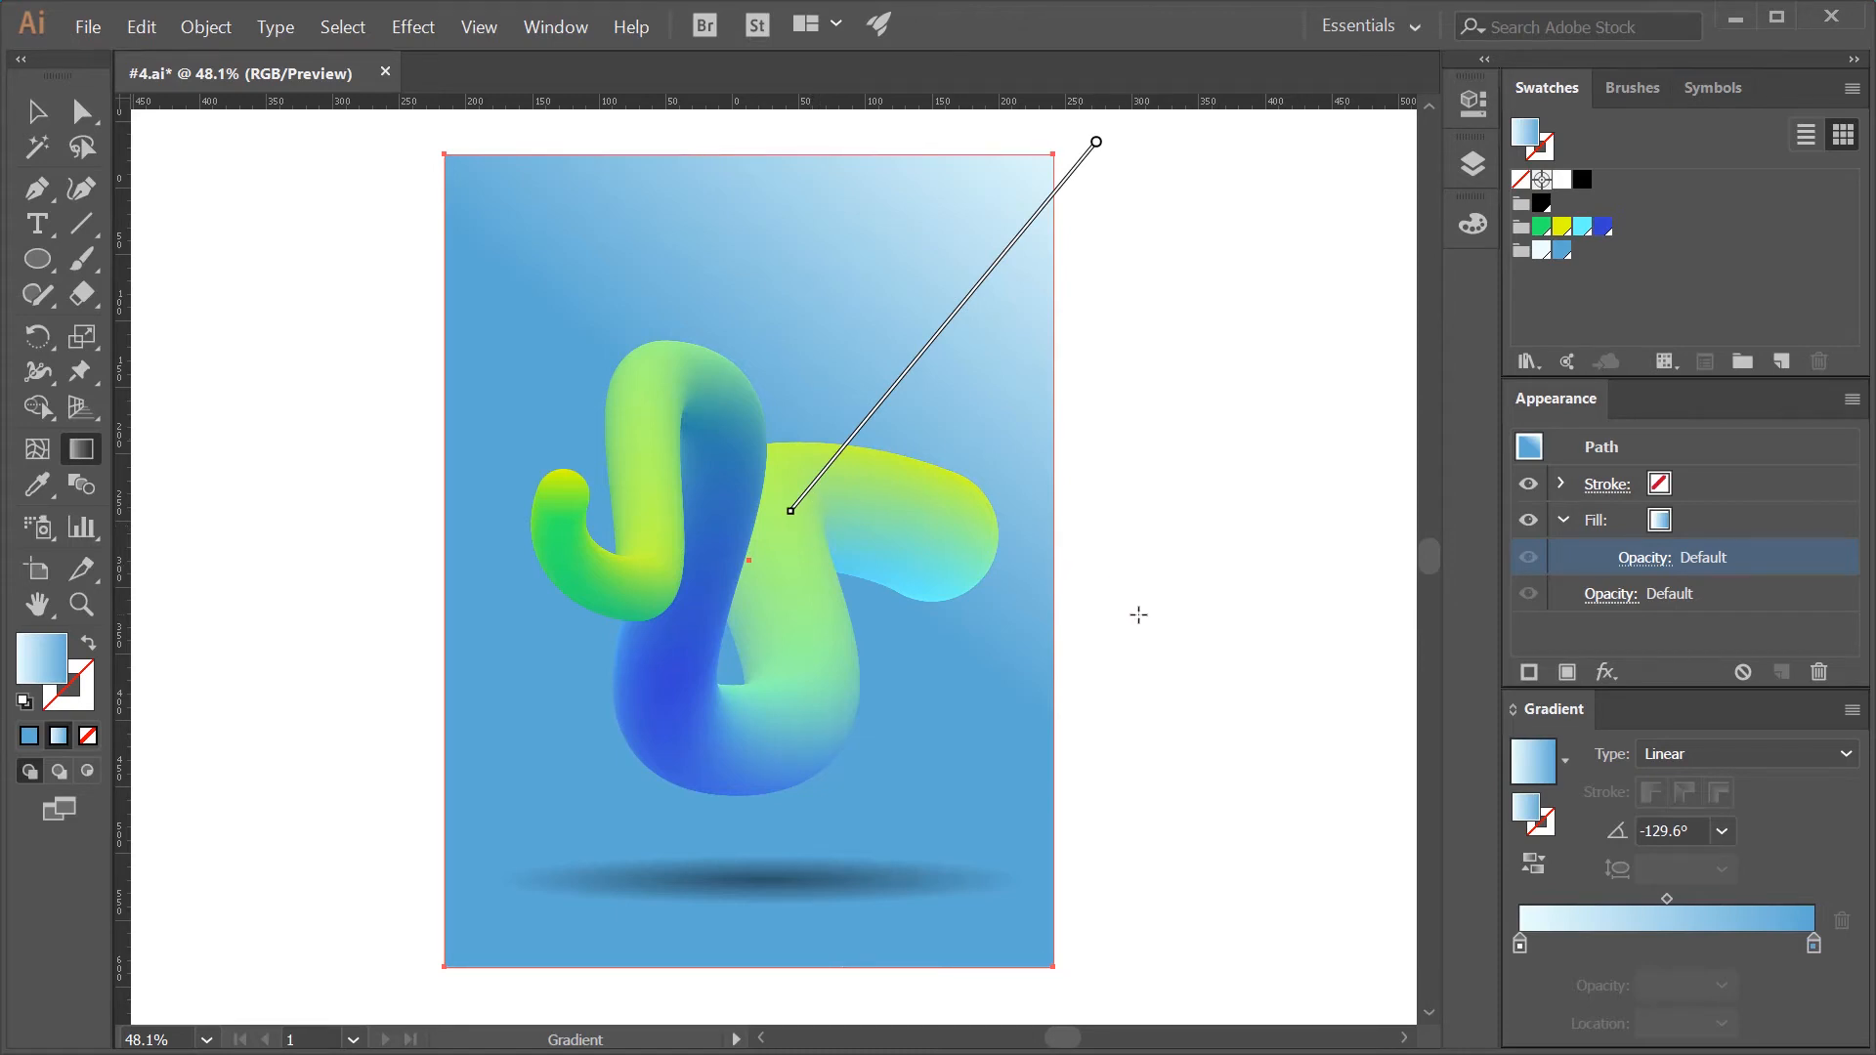
key("v")
left_click(1220, 681)
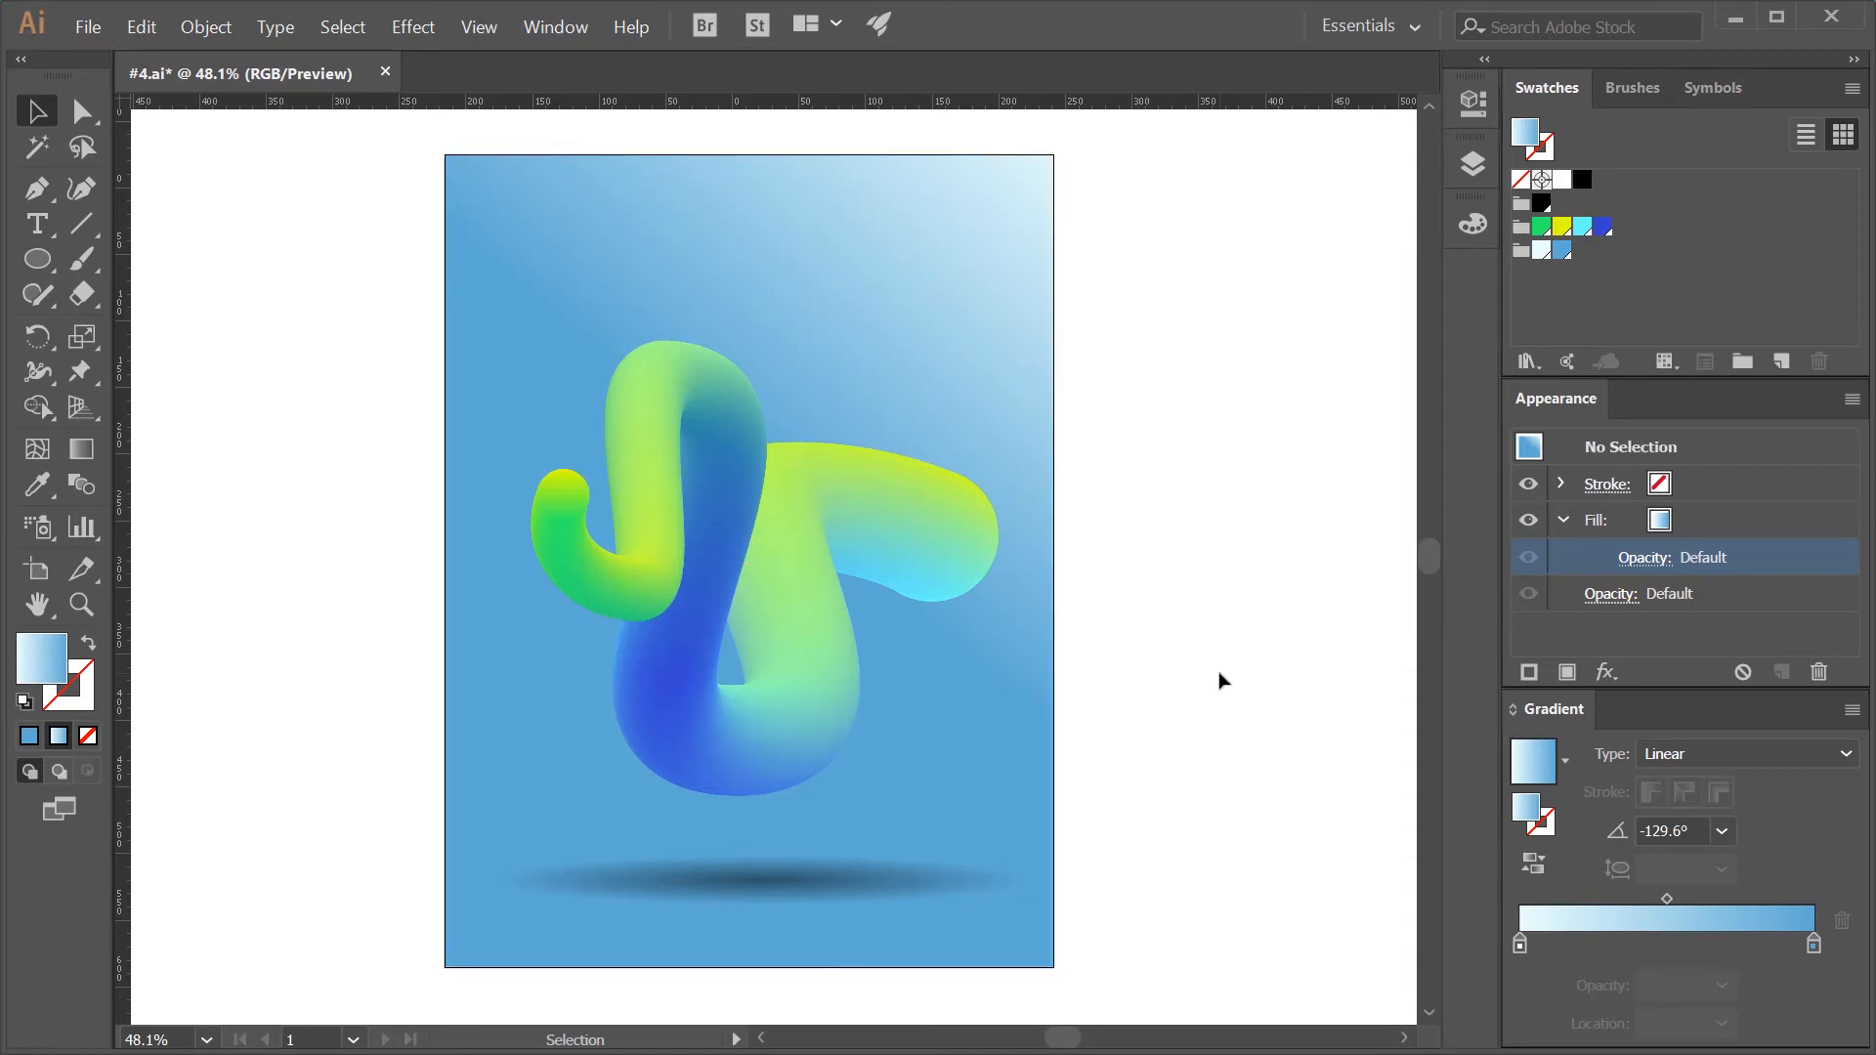
- Set the hue of the global blue swatch R=92 G=169 B=211 to 186° with preview turned on
double_click(1561, 252)
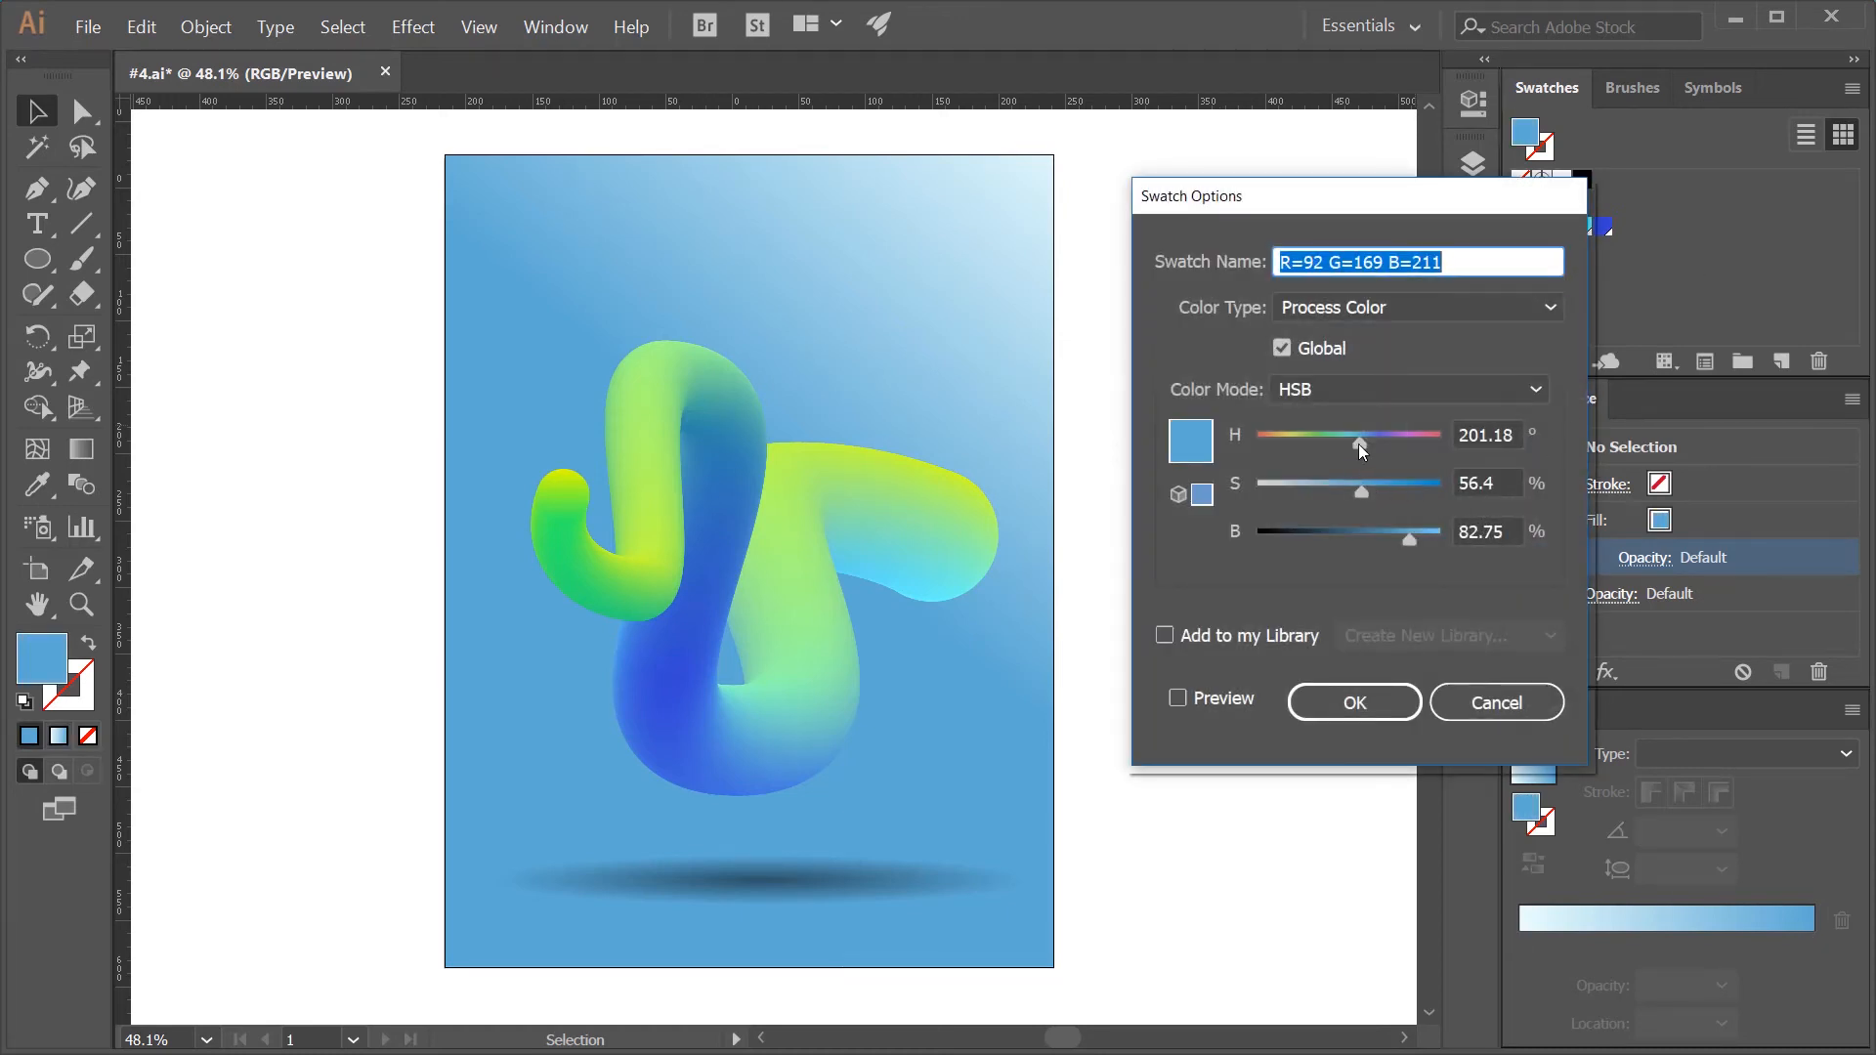
left_click_drag(1358, 444, 1350, 444)
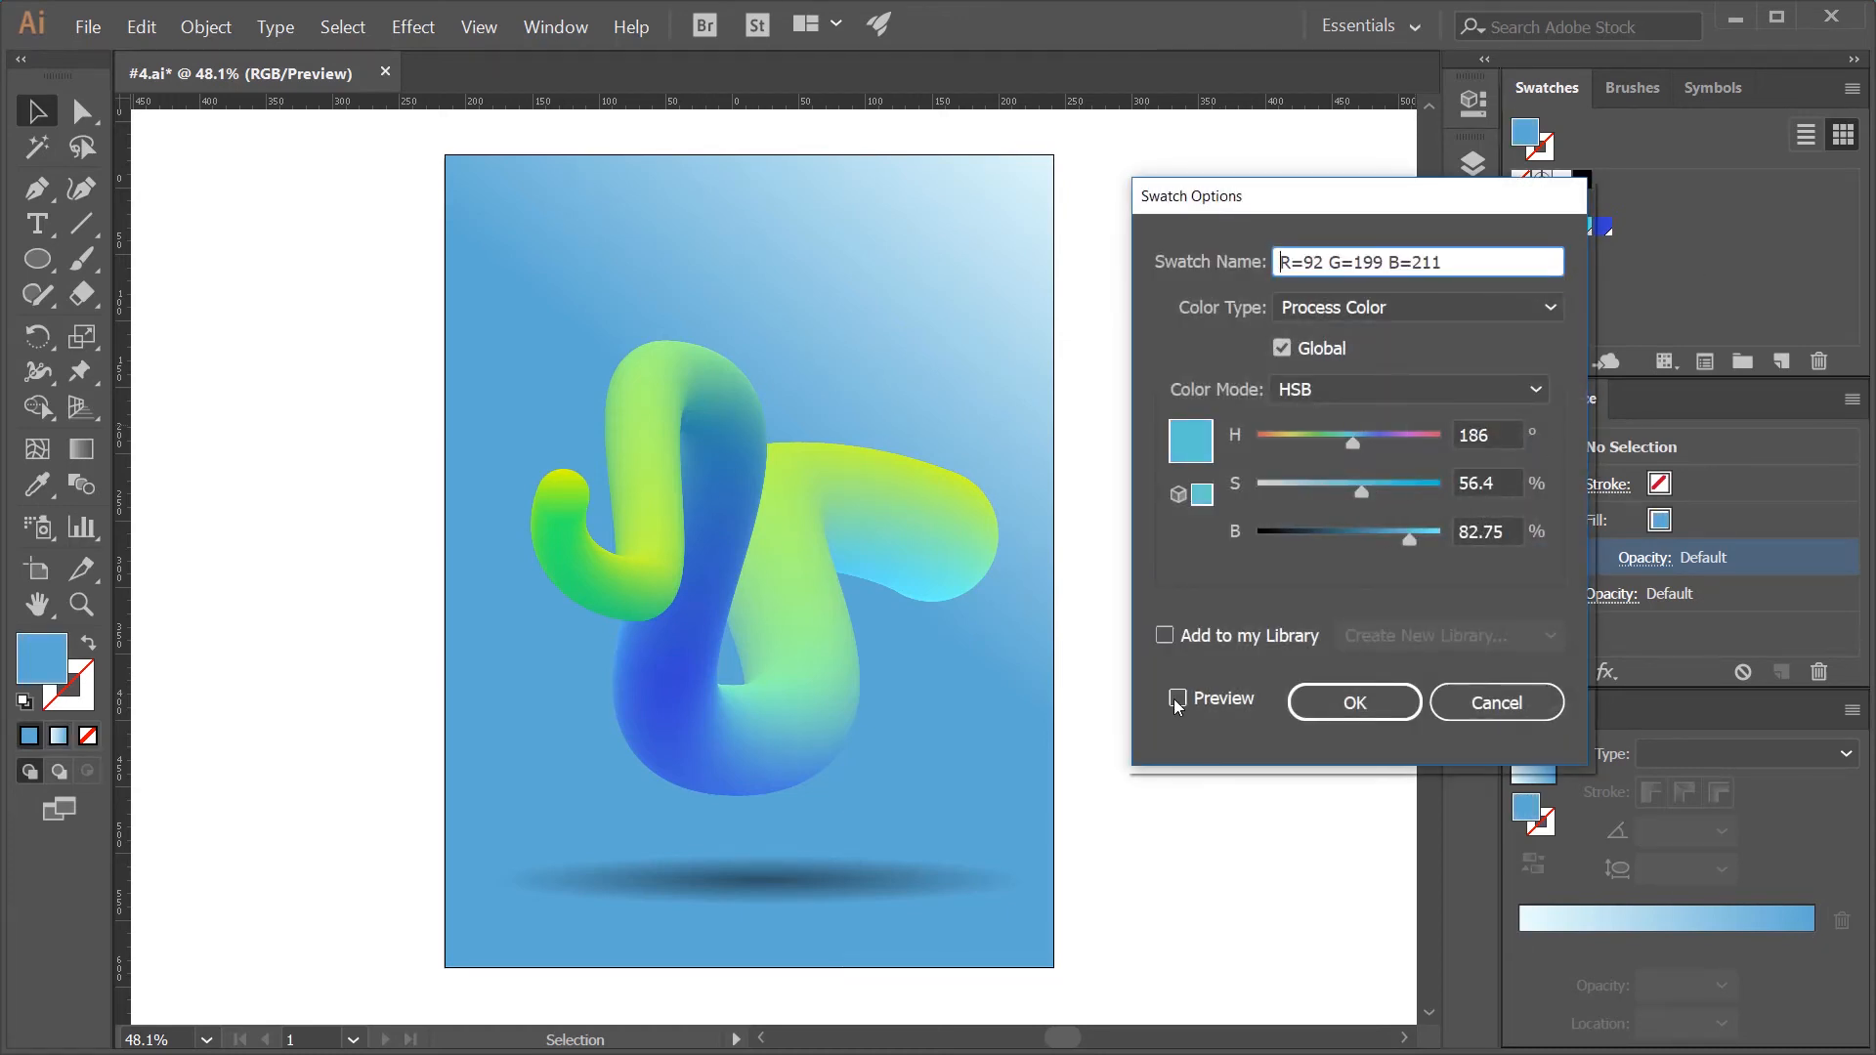
left_click(1178, 699)
left_click(1371, 716)
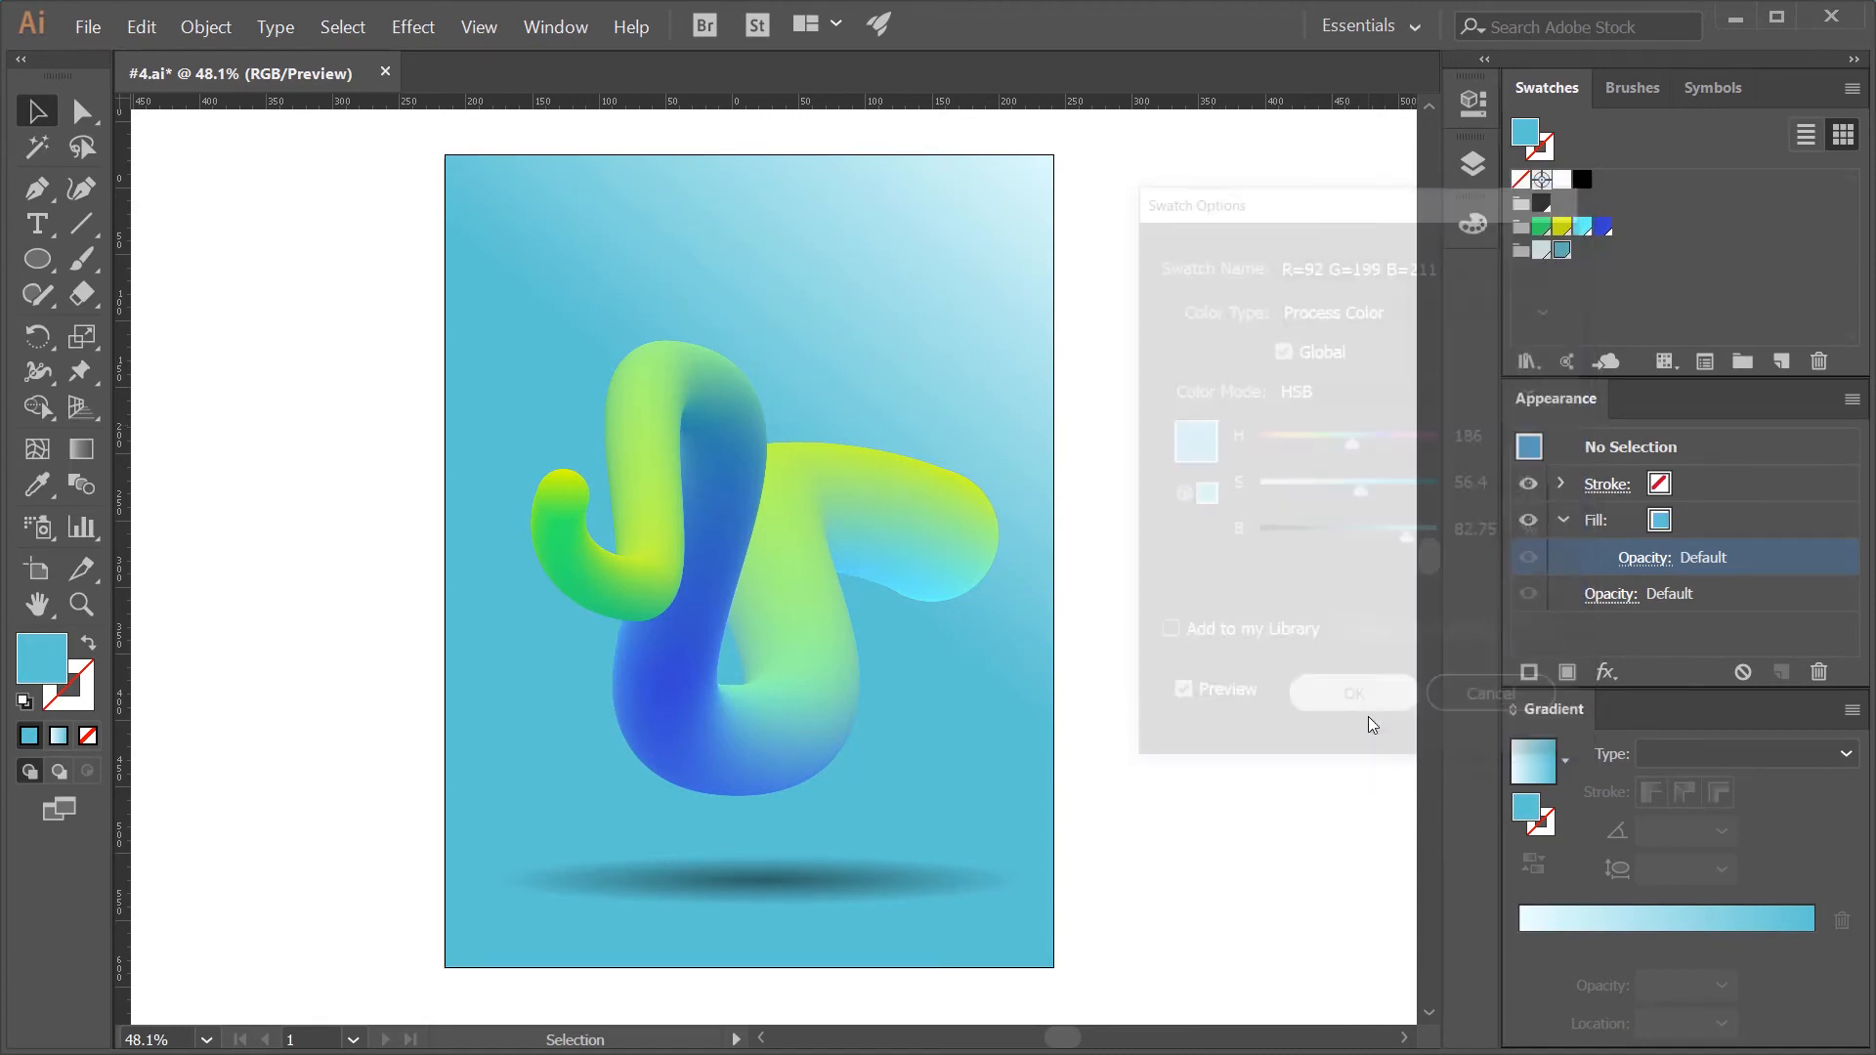
- Apply a Grain texture effect with intensity 17 to the background rectangle's fill
left_click(968, 361)
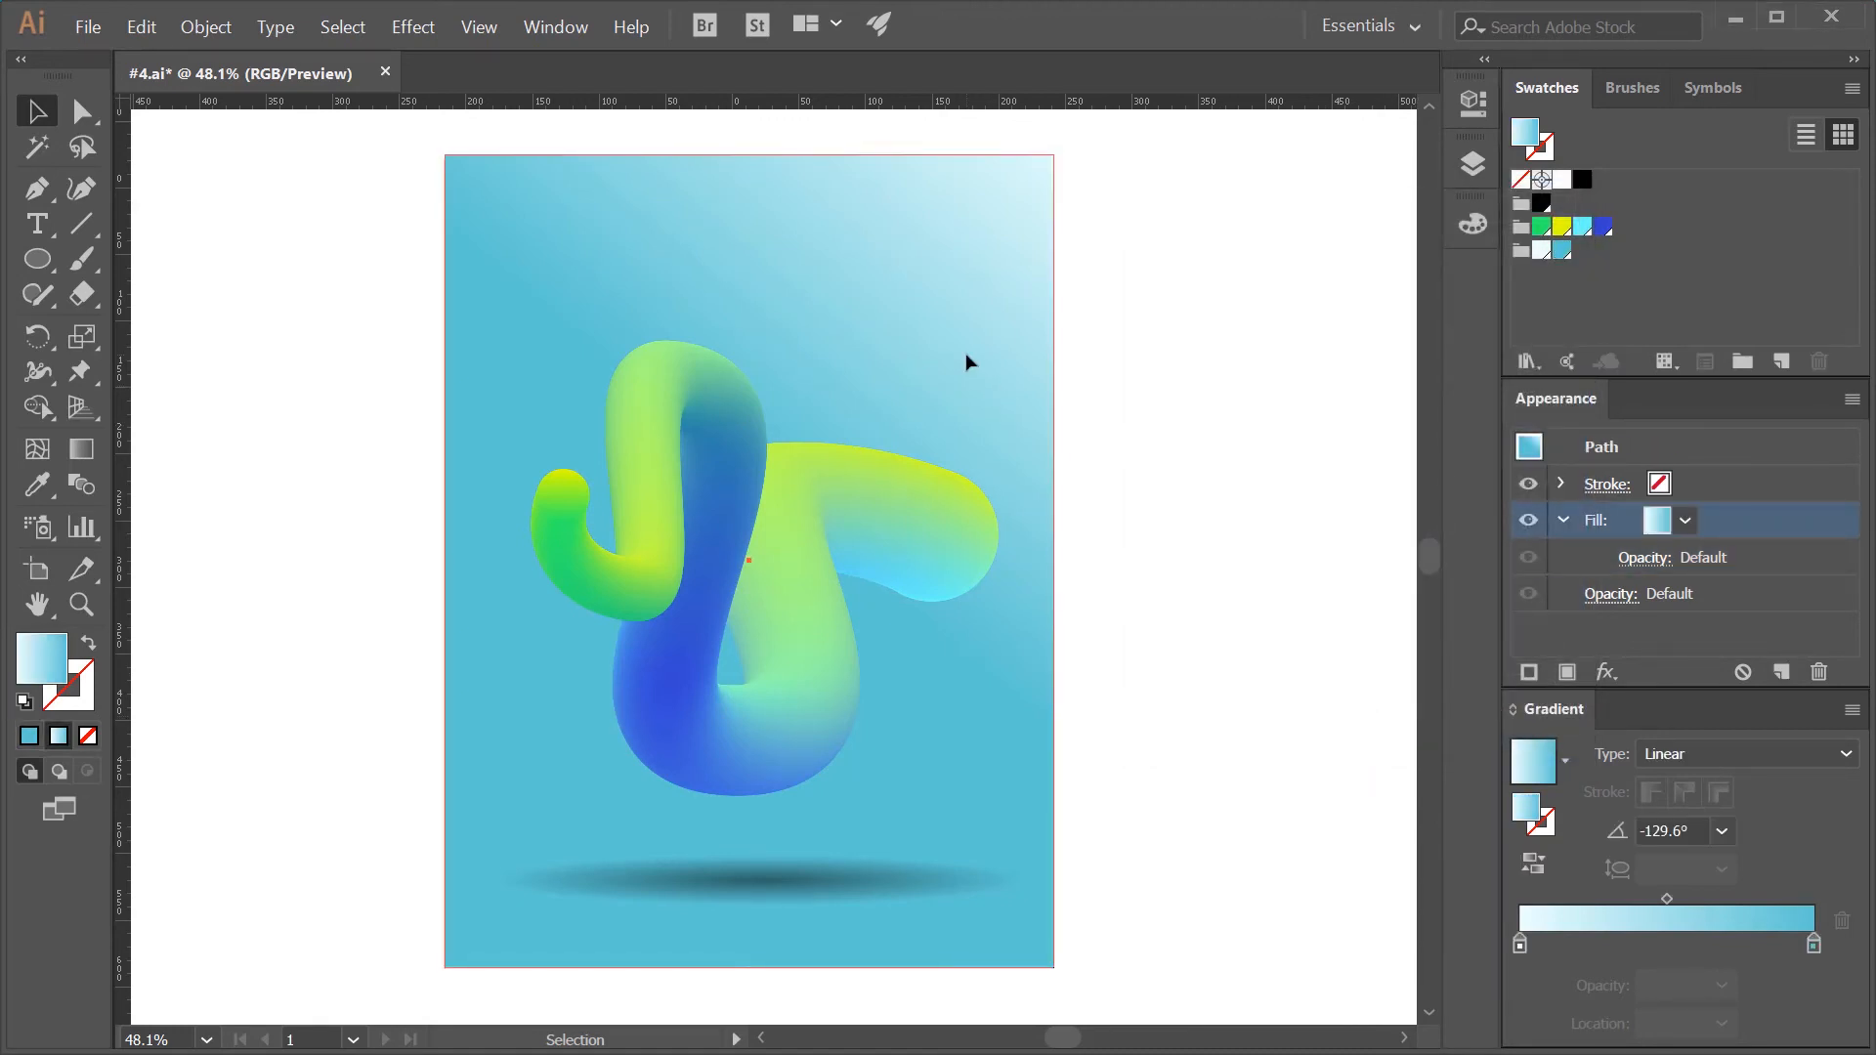
left_click(1614, 675)
mouse_move(1624, 622)
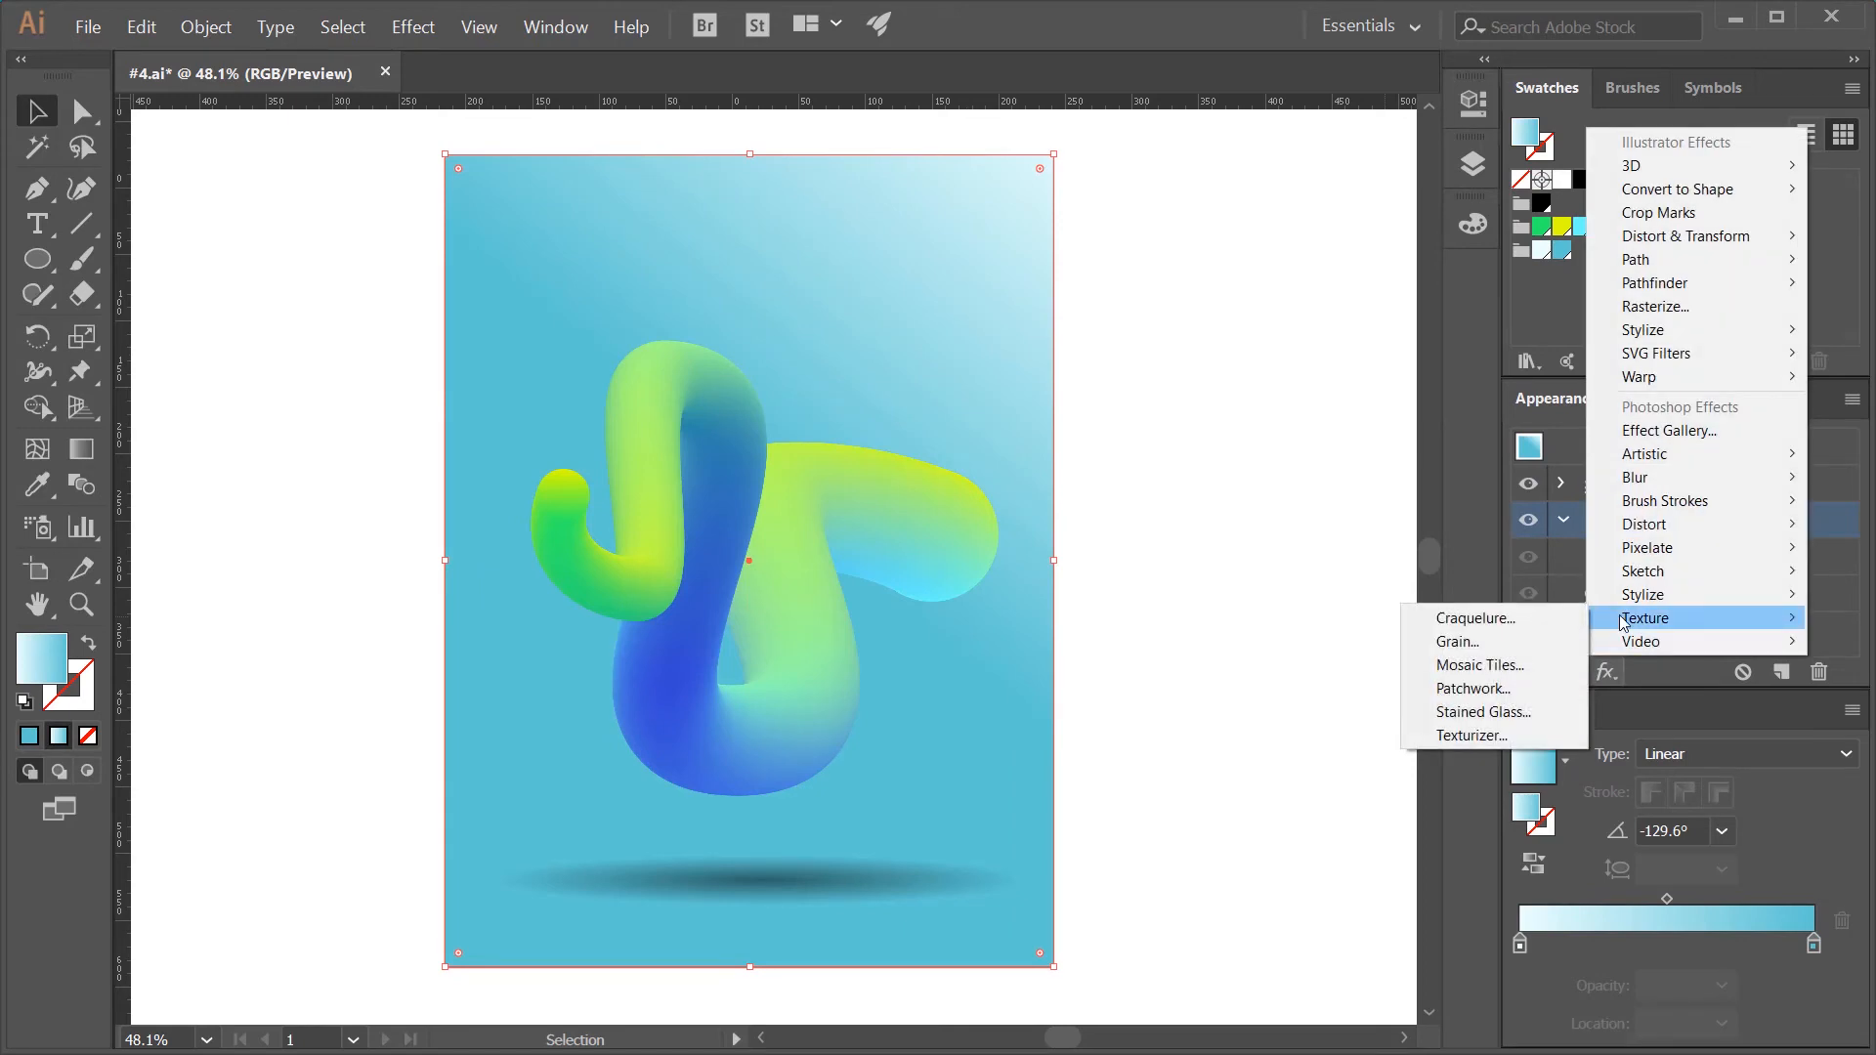
left_click(1528, 643)
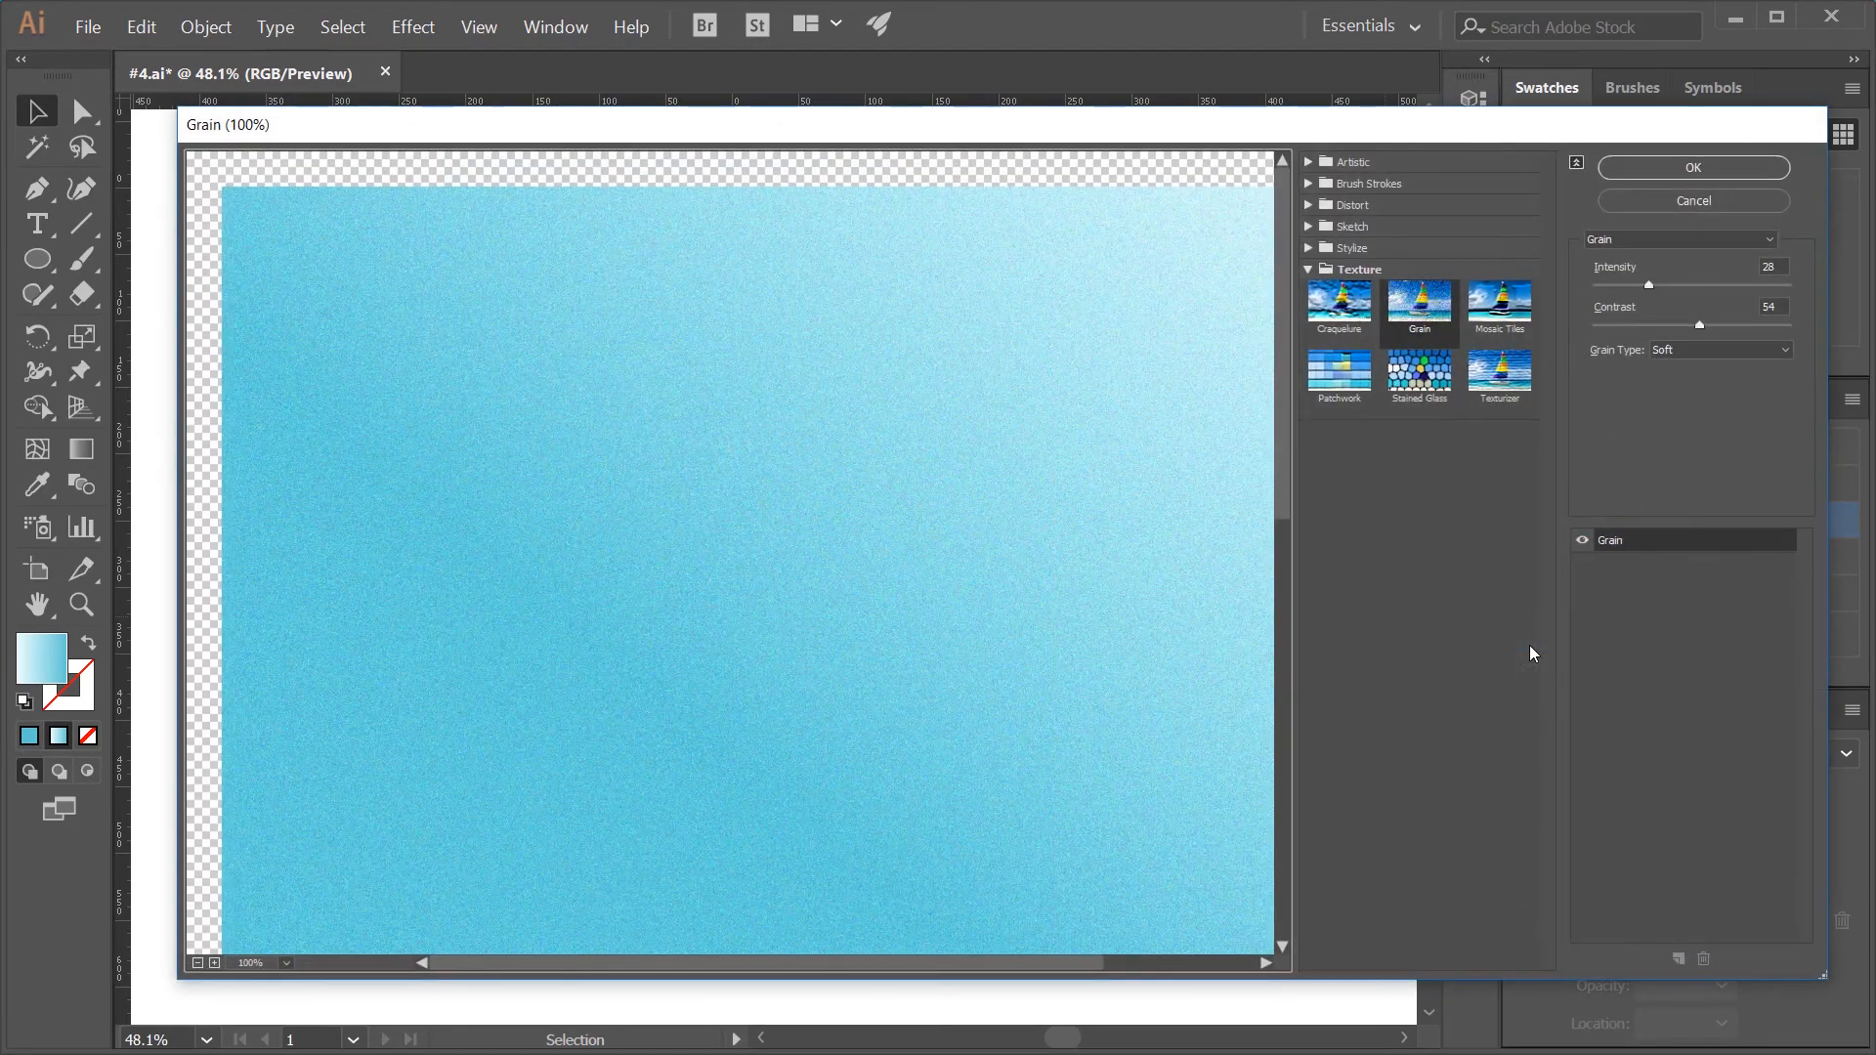
left_click(1273, 649)
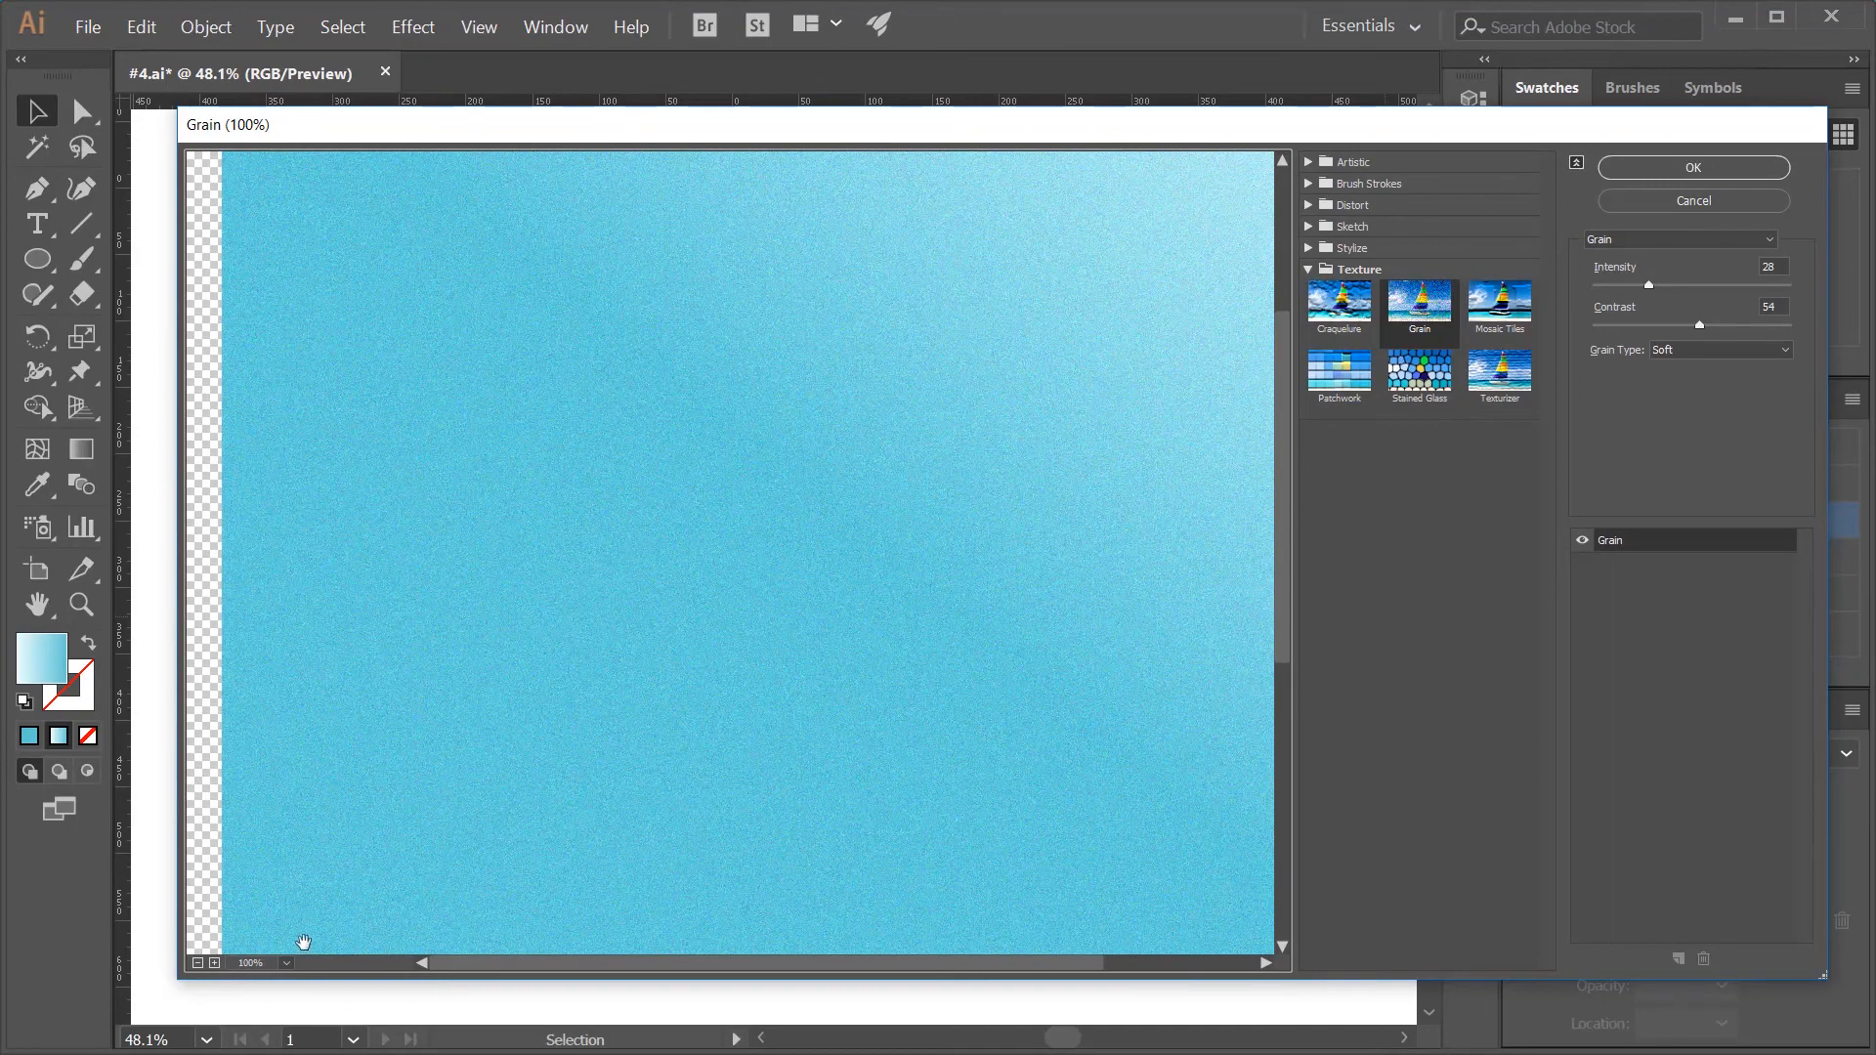
left_click(197, 963)
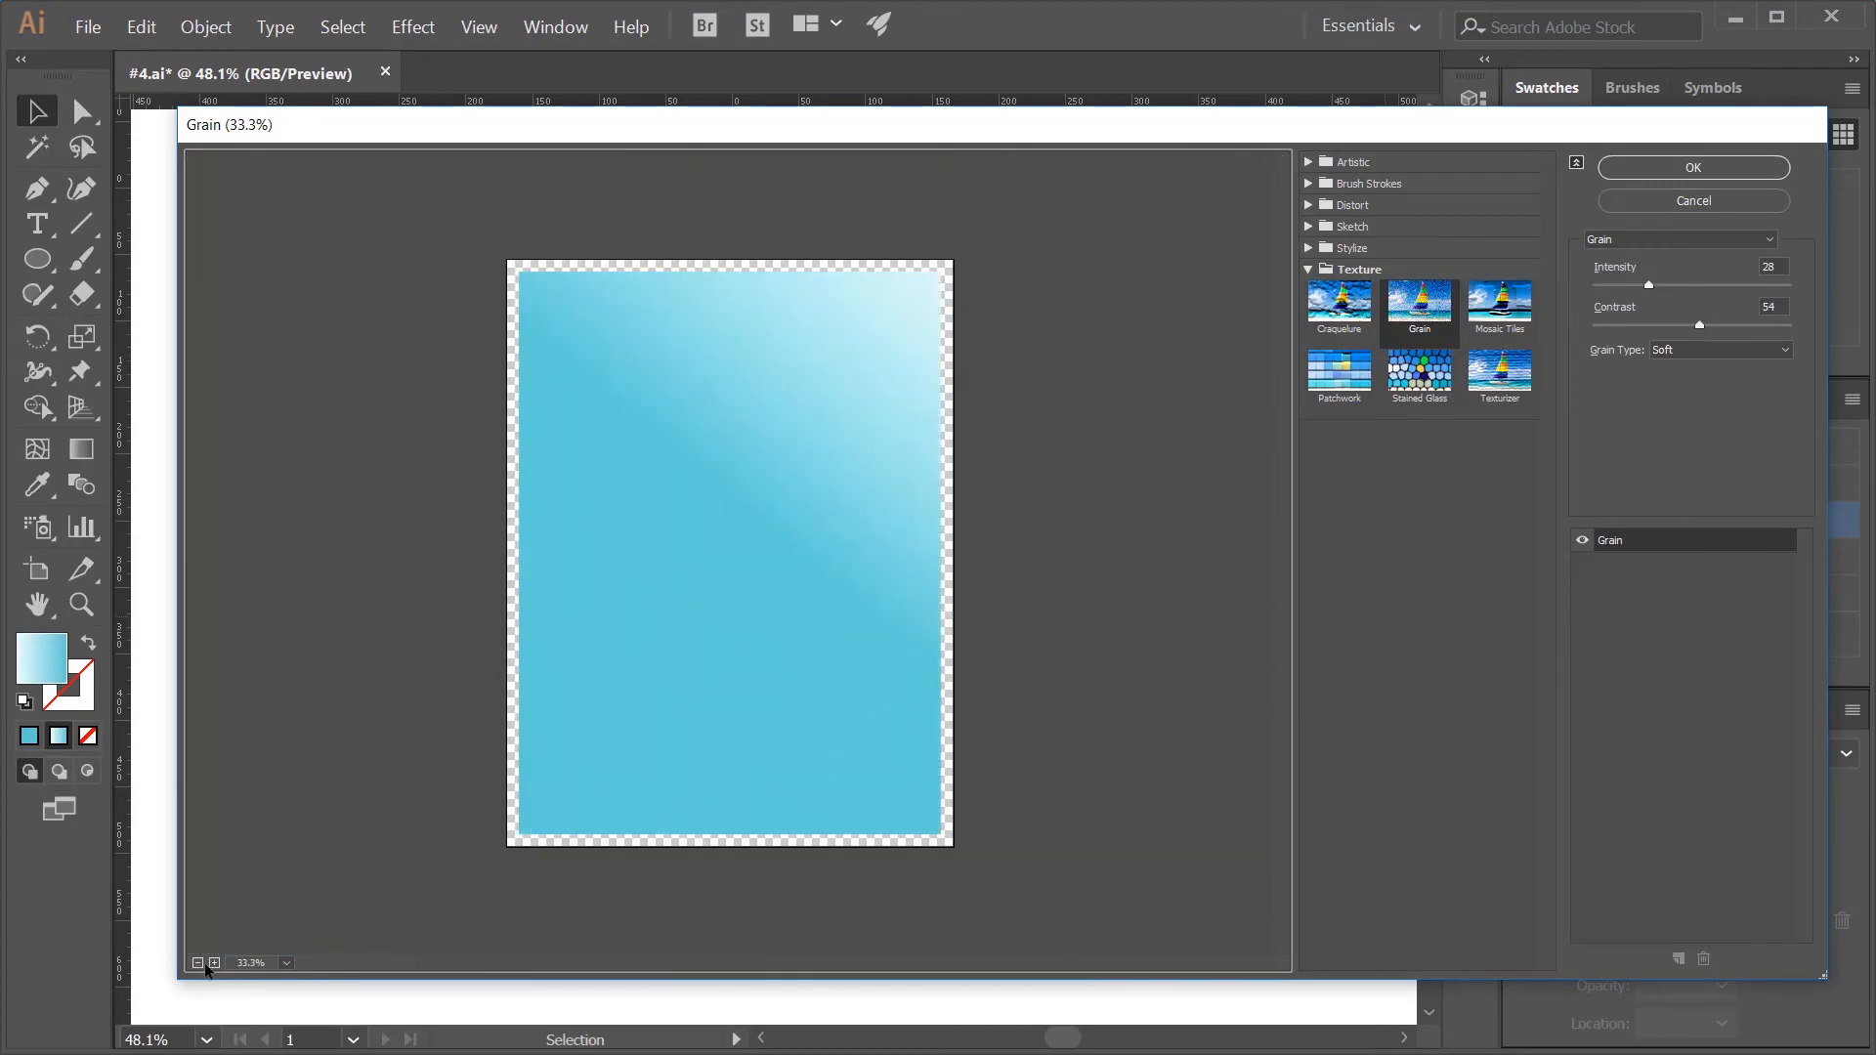
left_click(214, 962)
left_click_drag(1648, 285, 1627, 285)
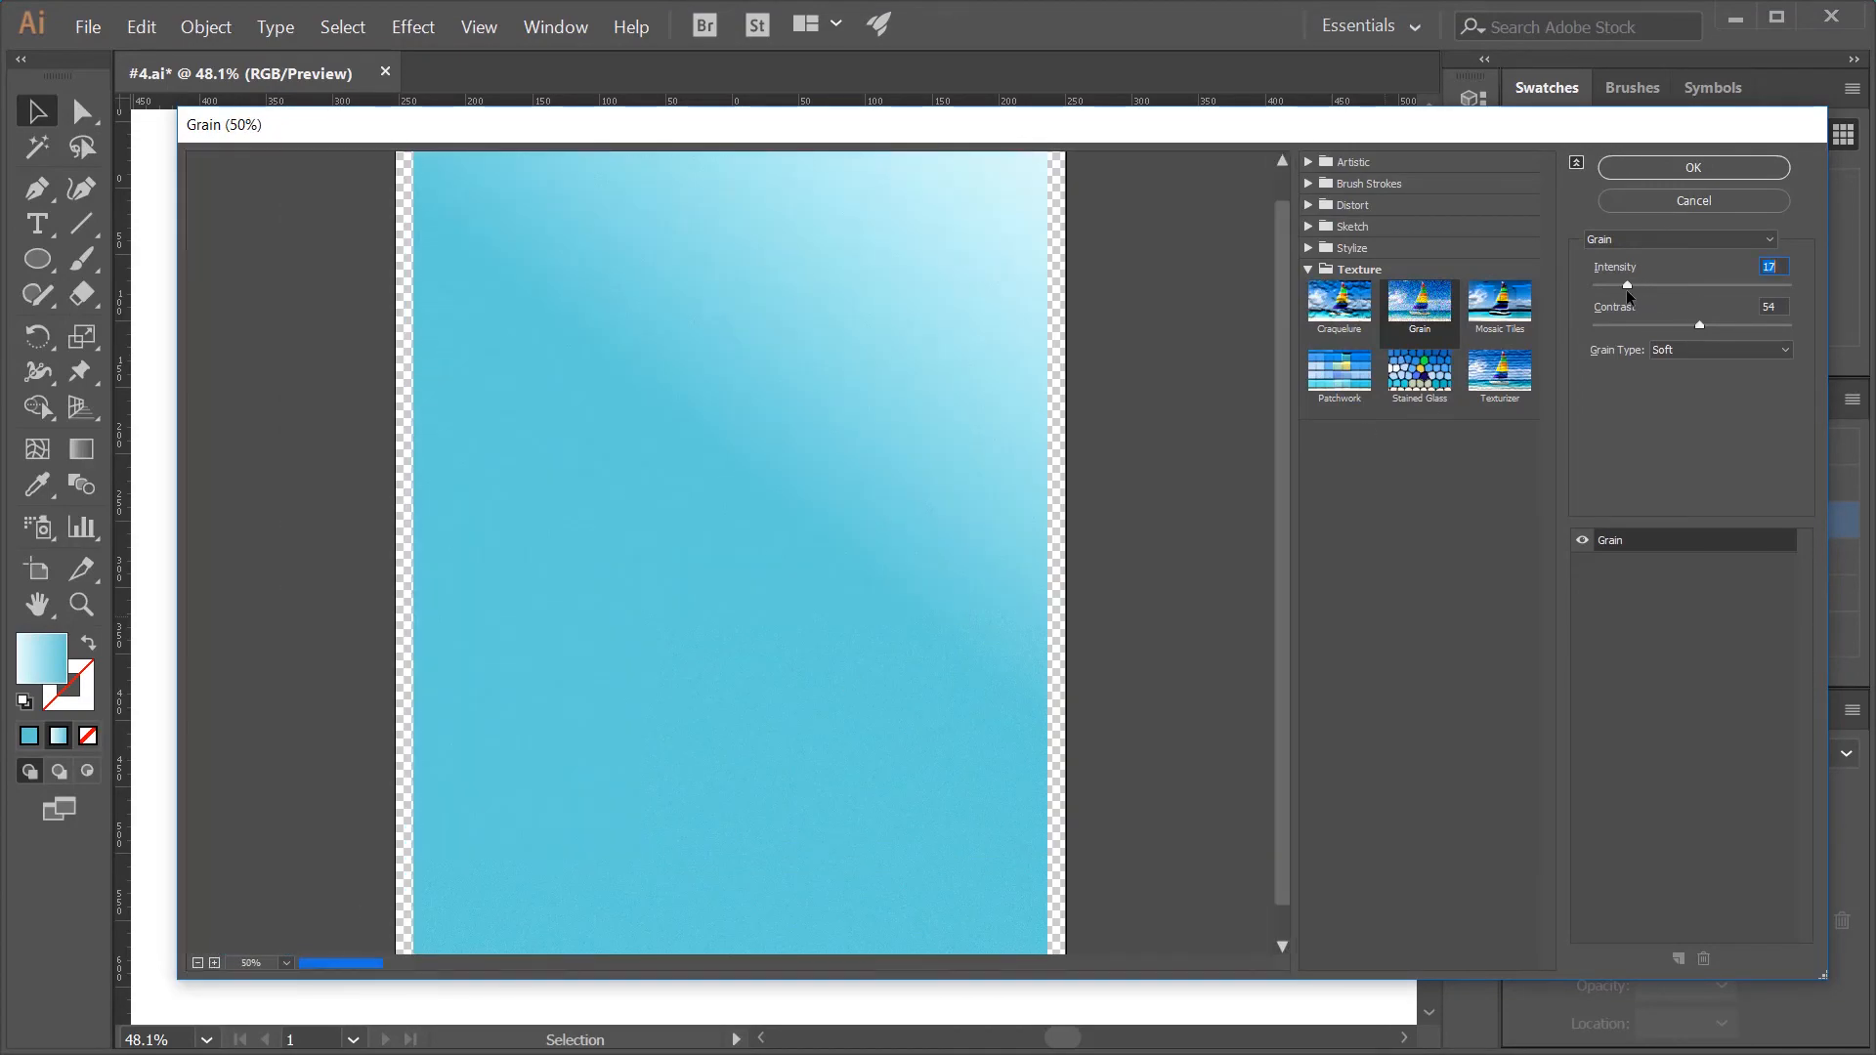
left_click(1700, 172)
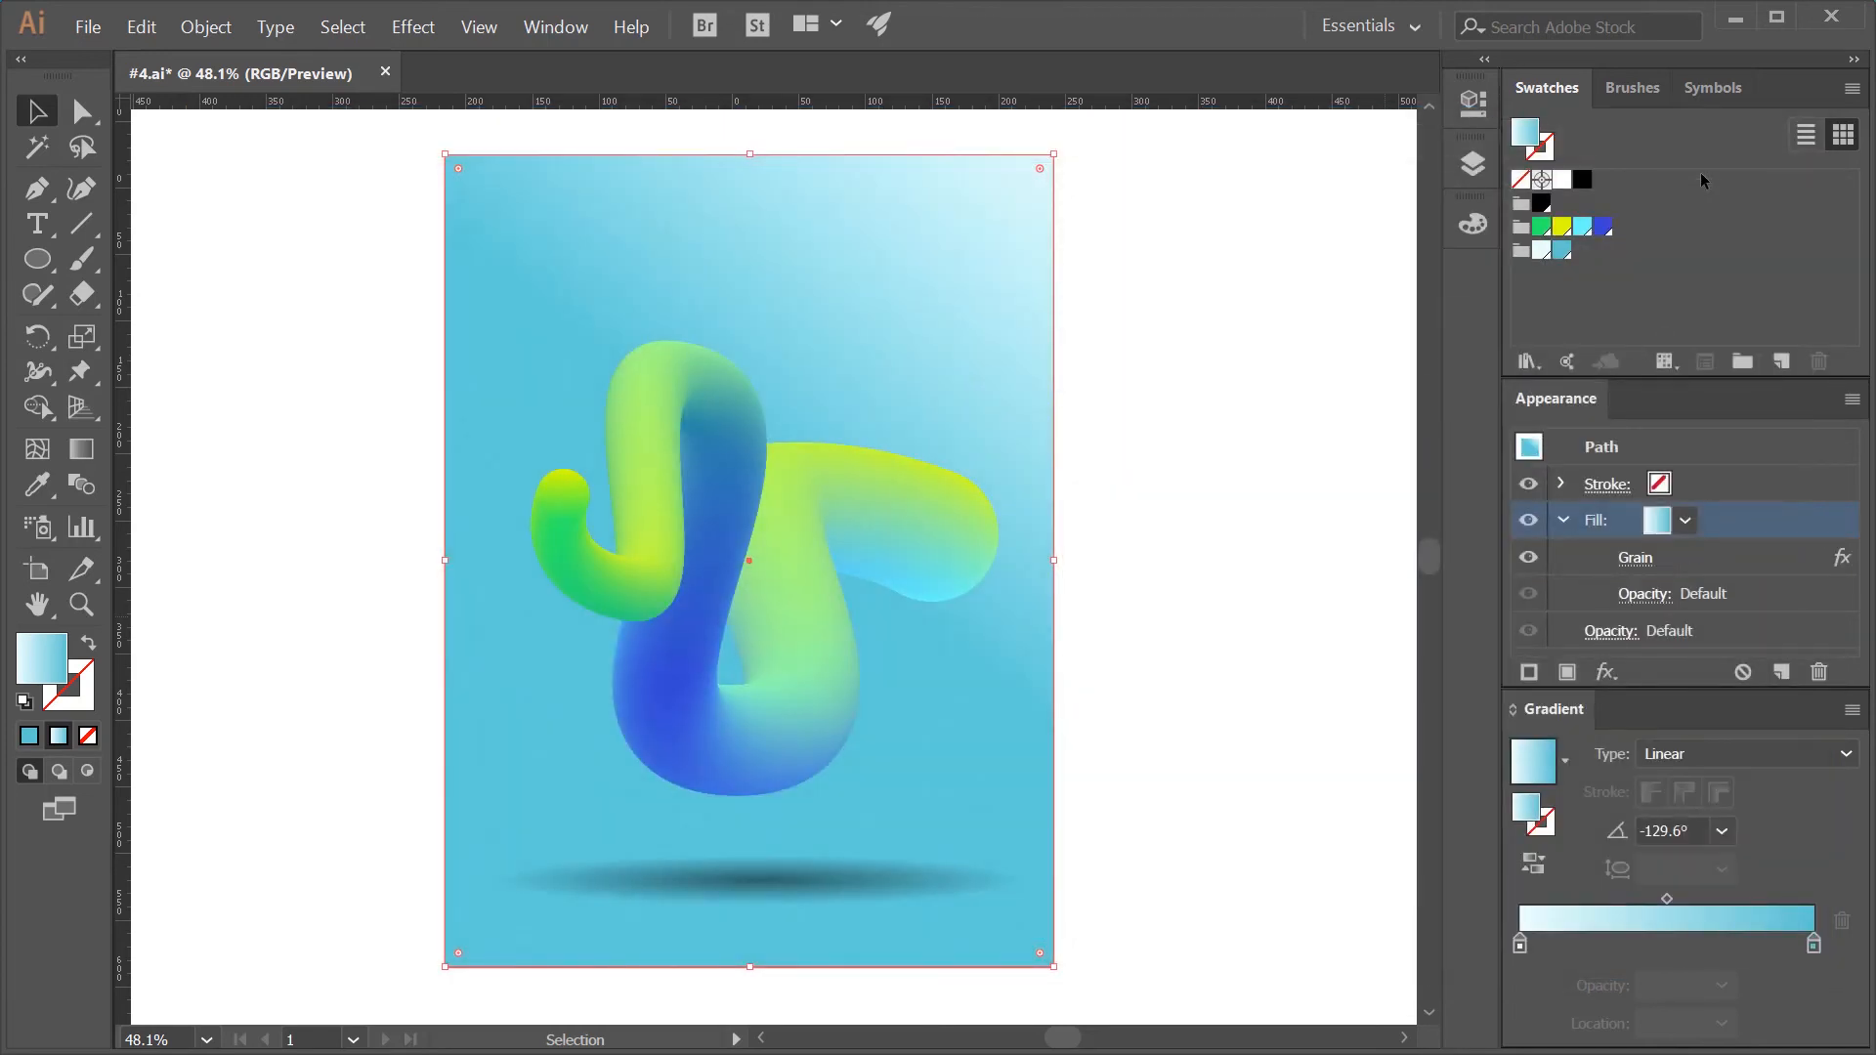
- Show the Plantilla layer and recolour all of its text with the dark blue swatch
left_click(1472, 164)
left_click(1113, 194)
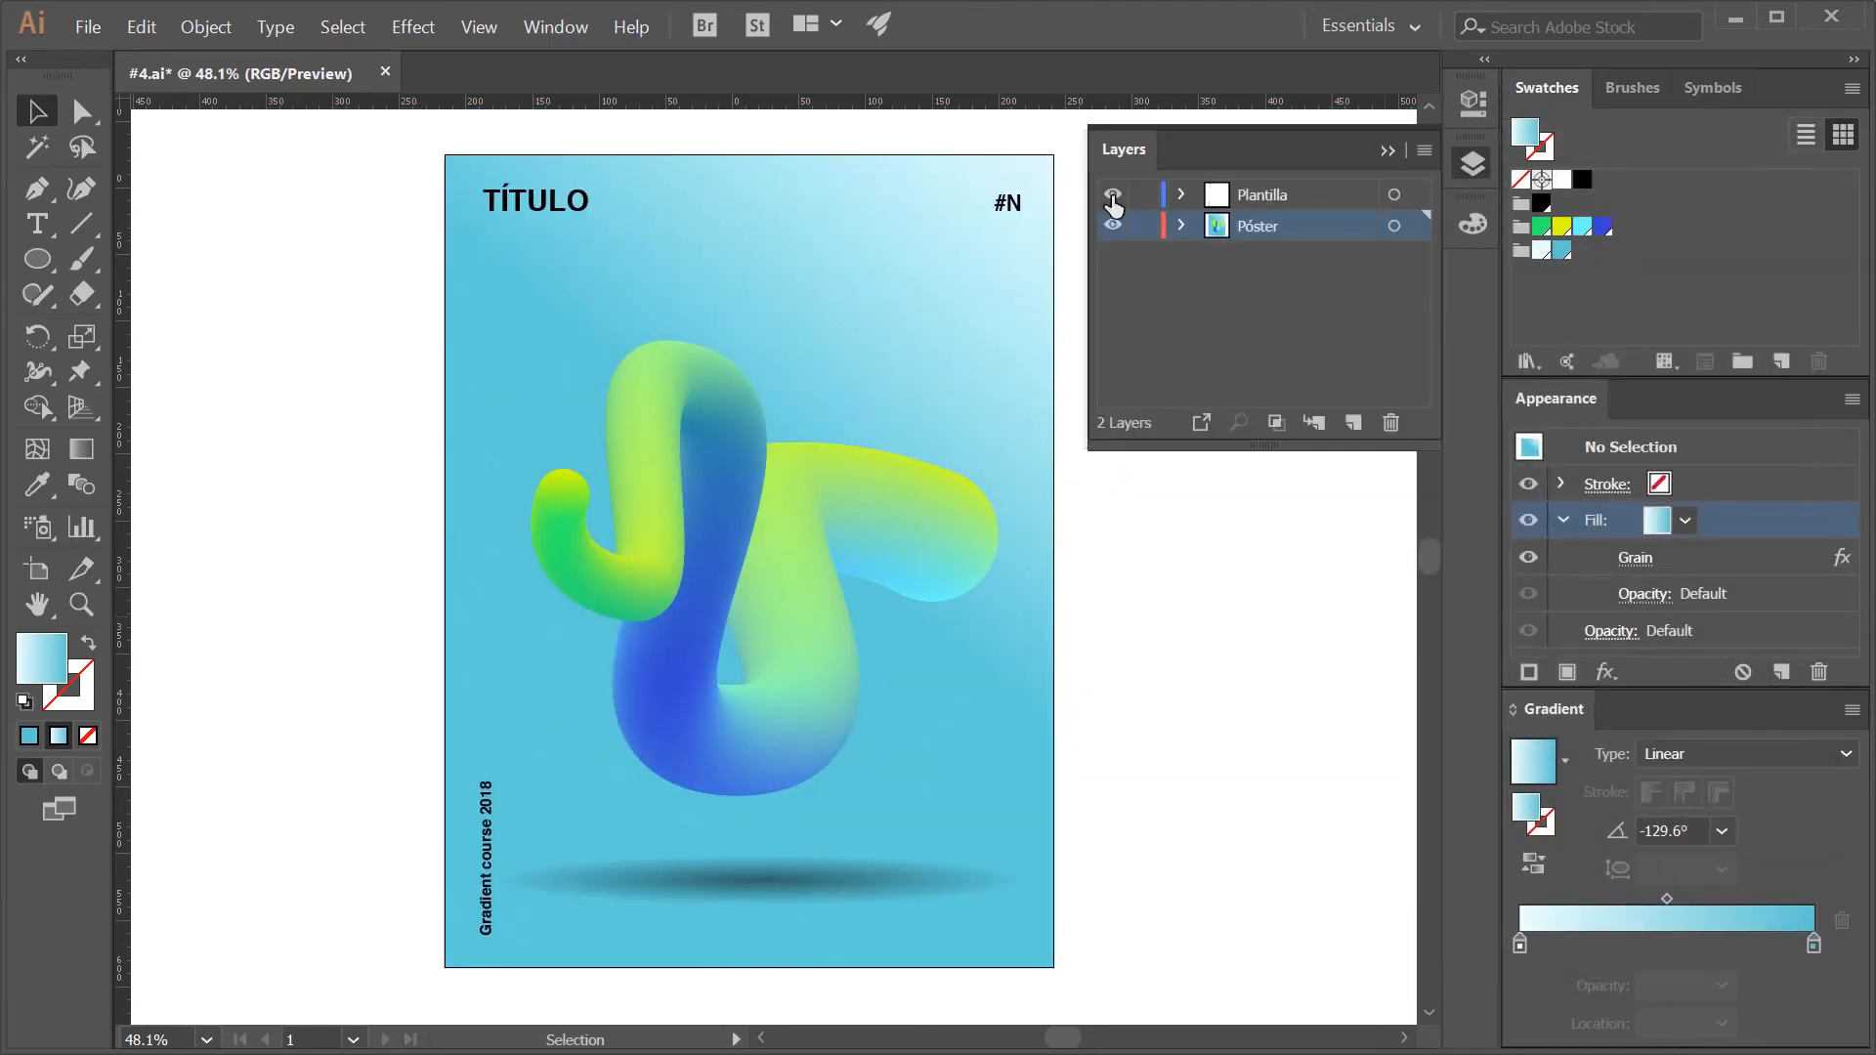
left_click(1394, 194)
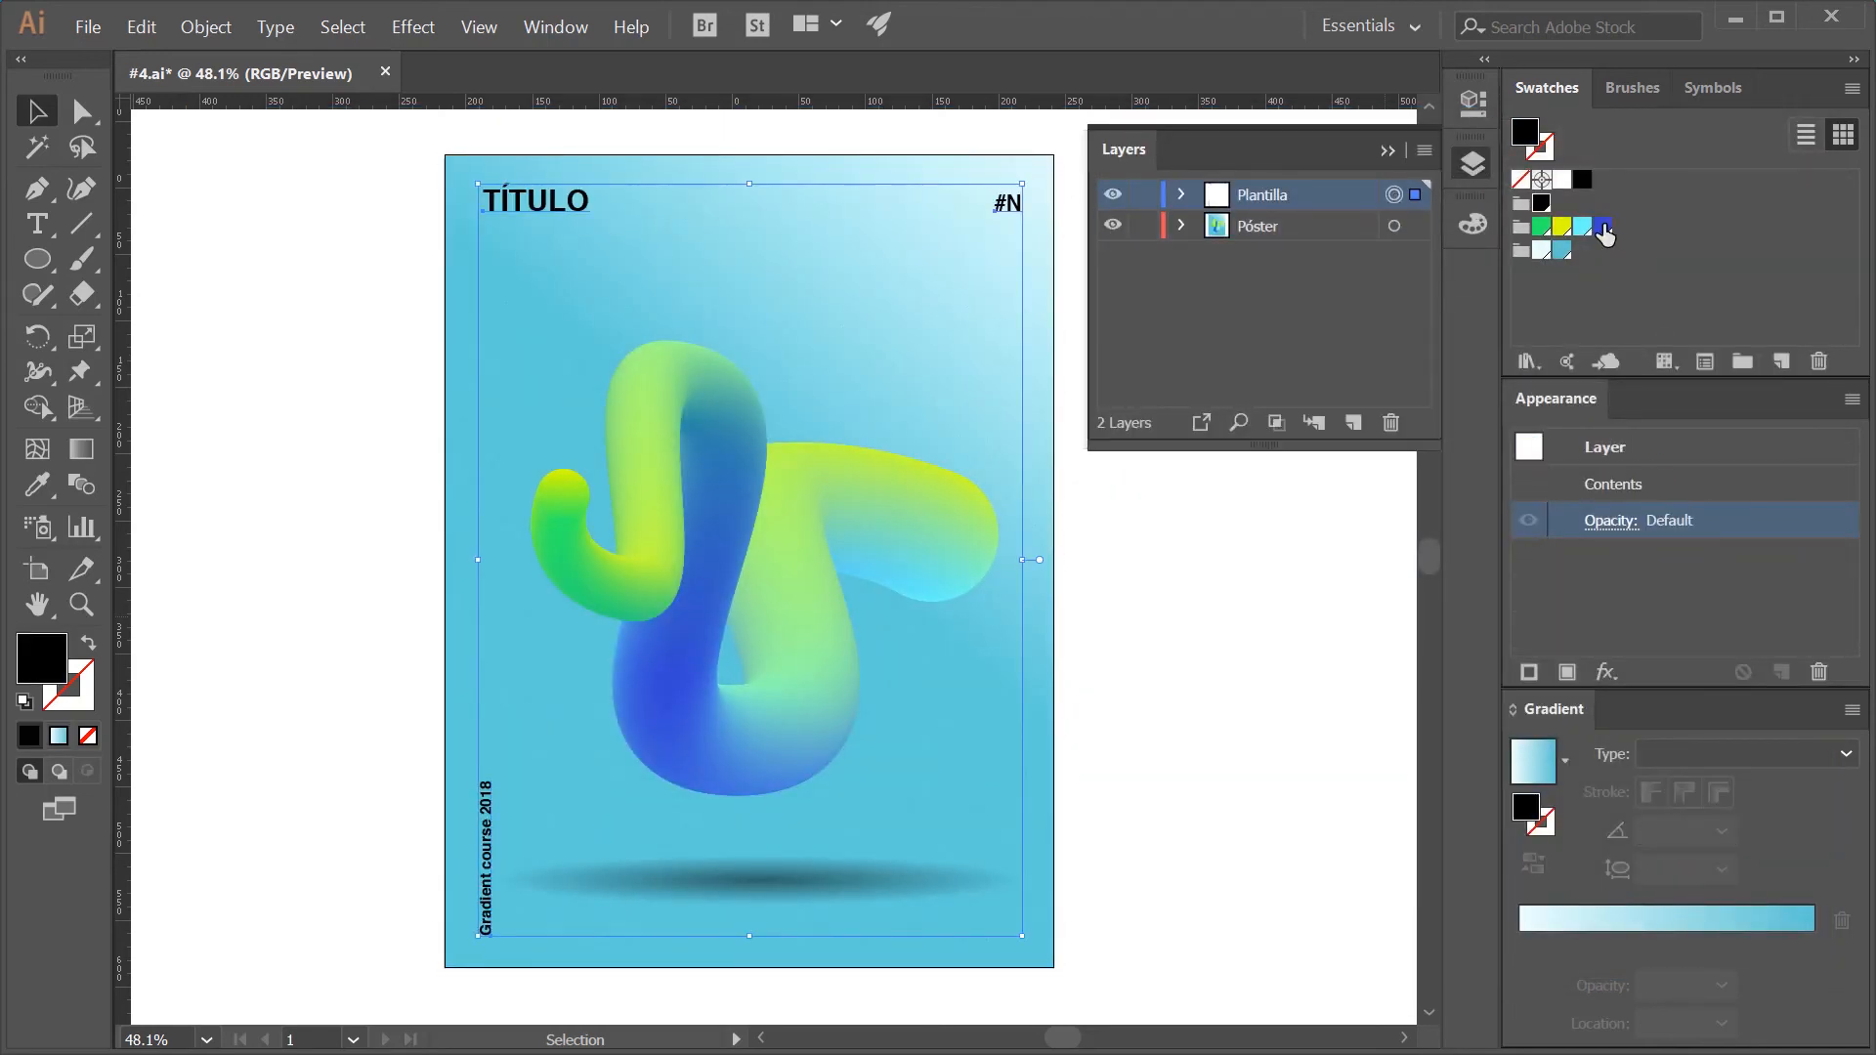
left_click(1604, 229)
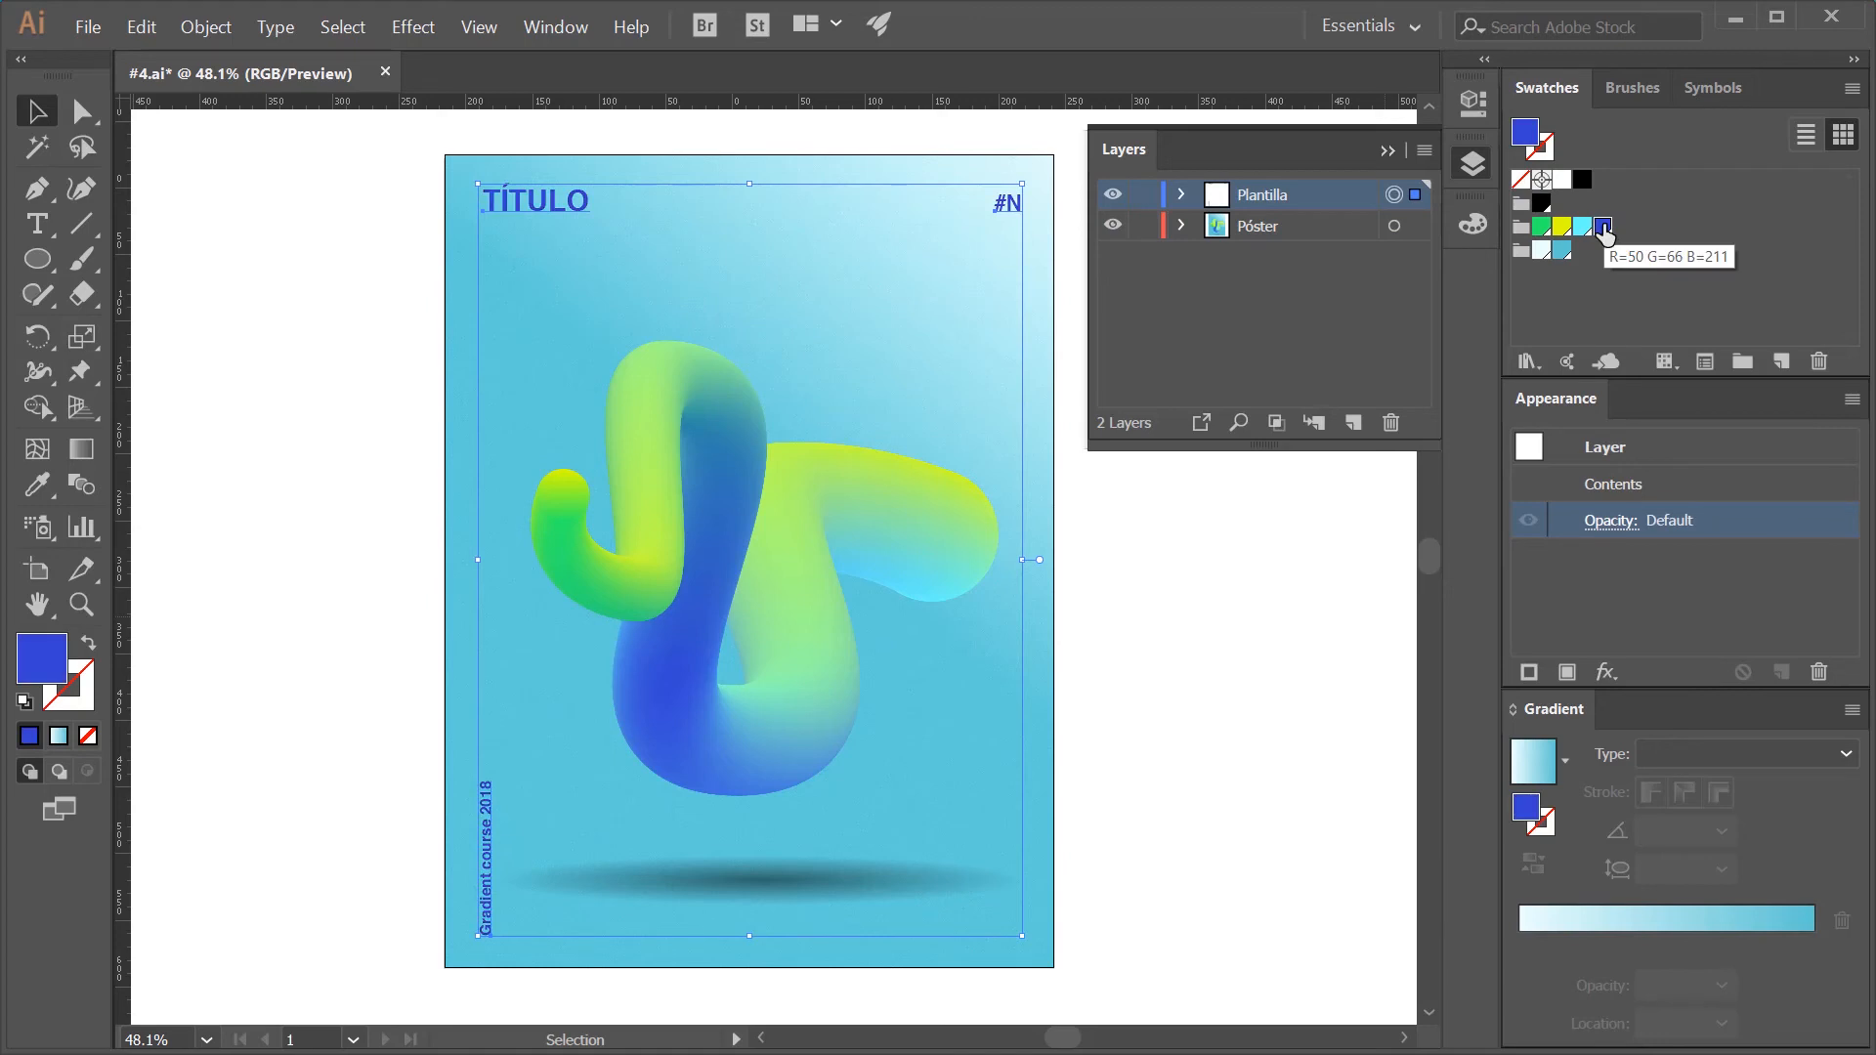
left_click(1385, 152)
- Replace the poster's title text TÍTULO with SNAKE
key("t")
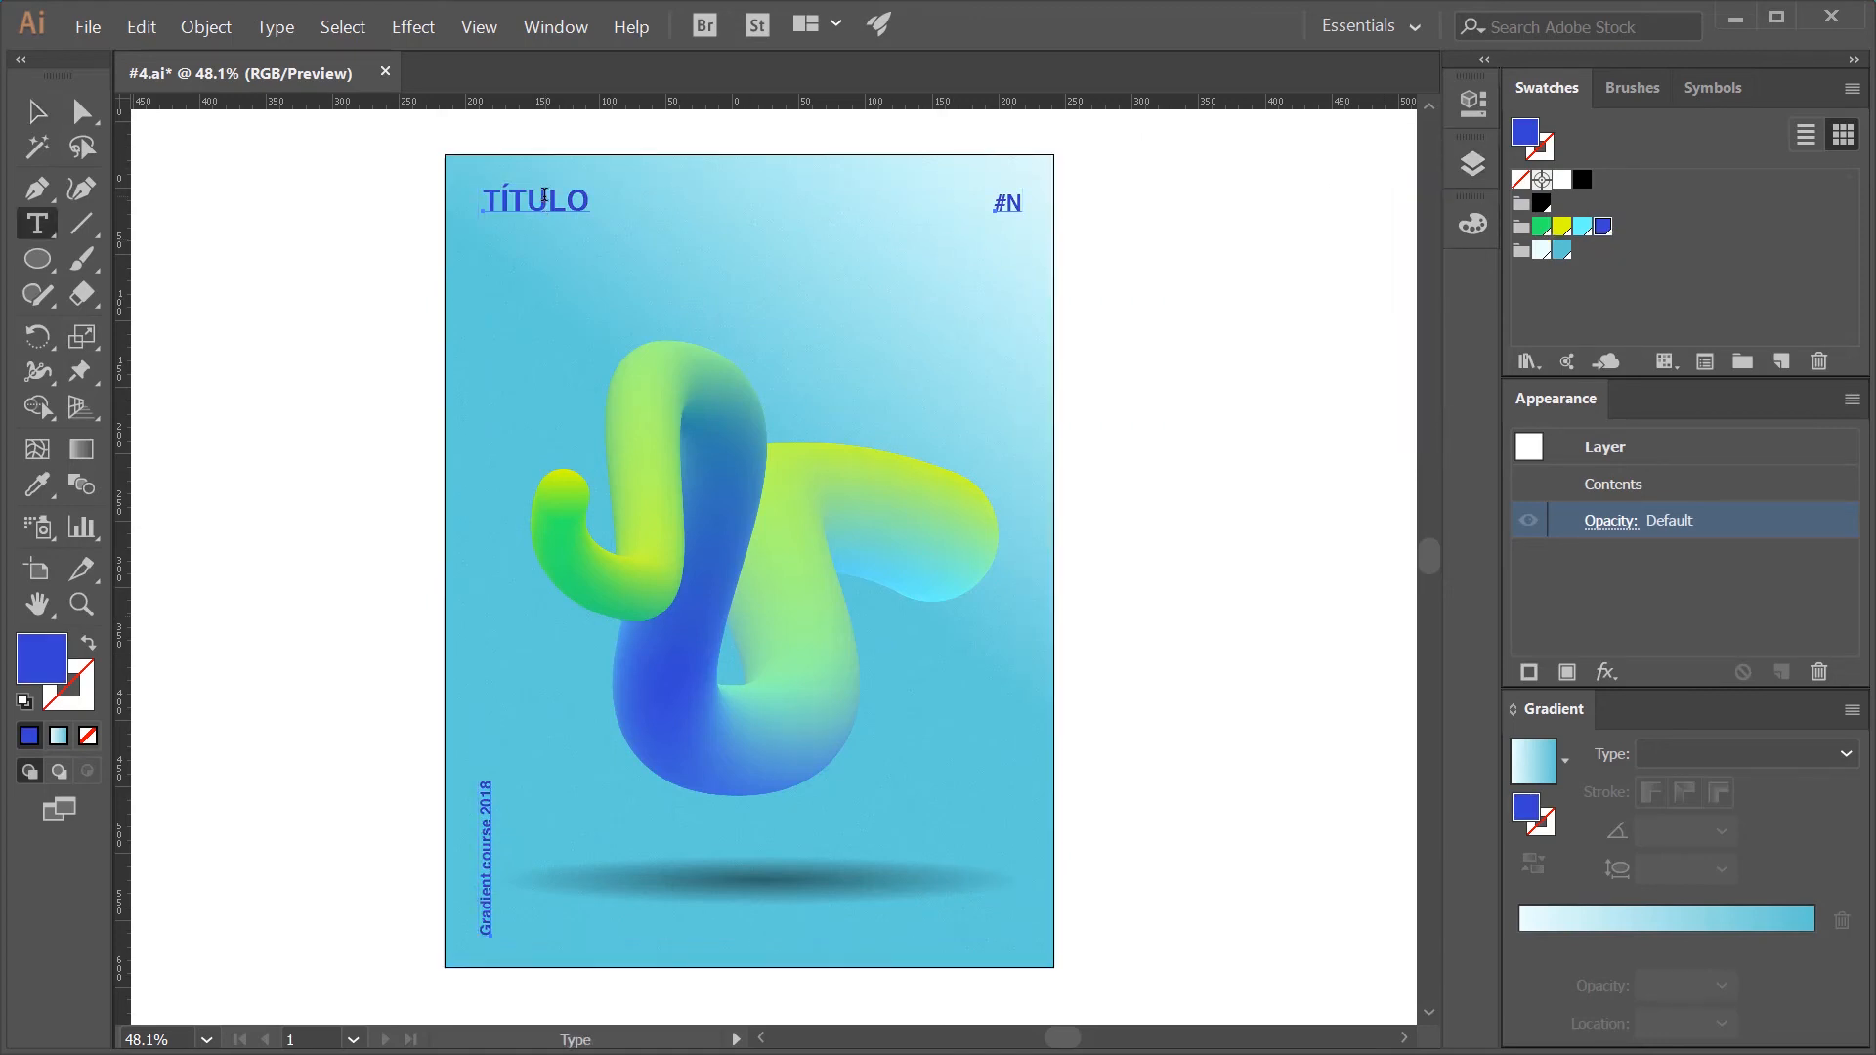
key("ctrl+shift+a")
left_click_drag(584, 196, 483, 193)
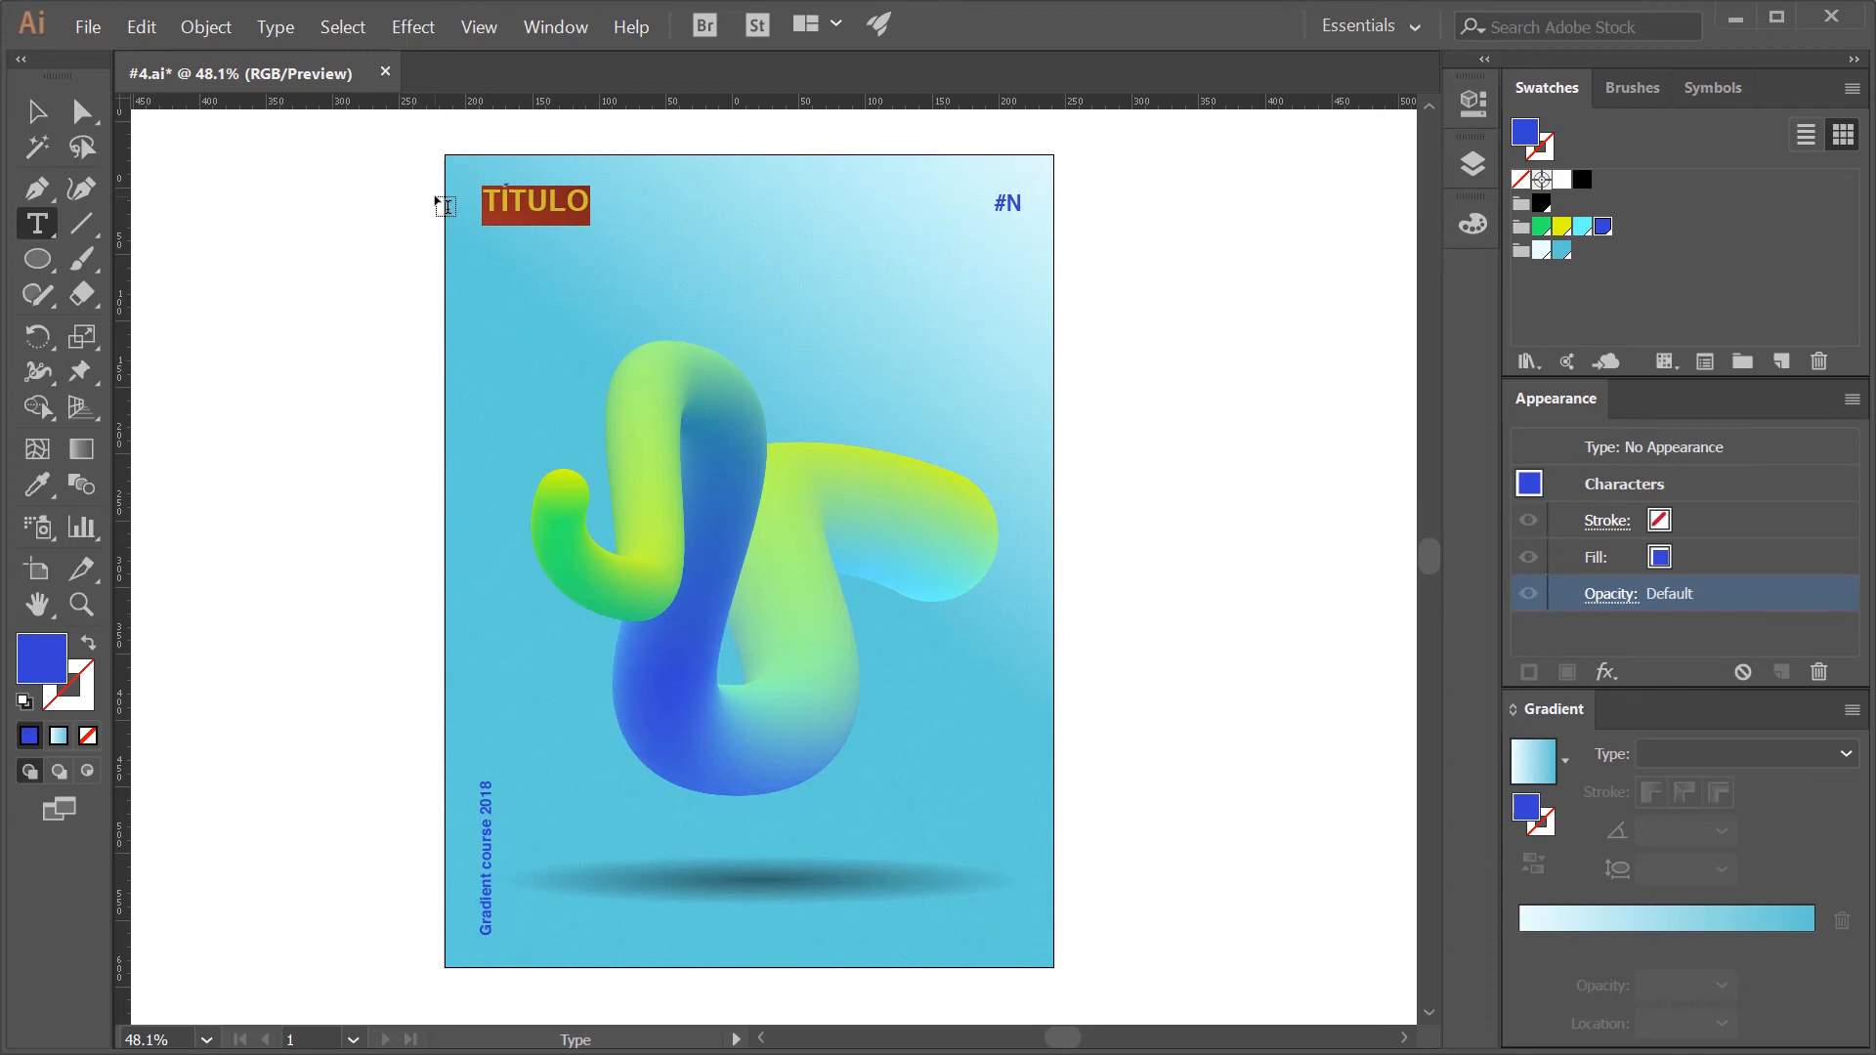
type("SNAKE")
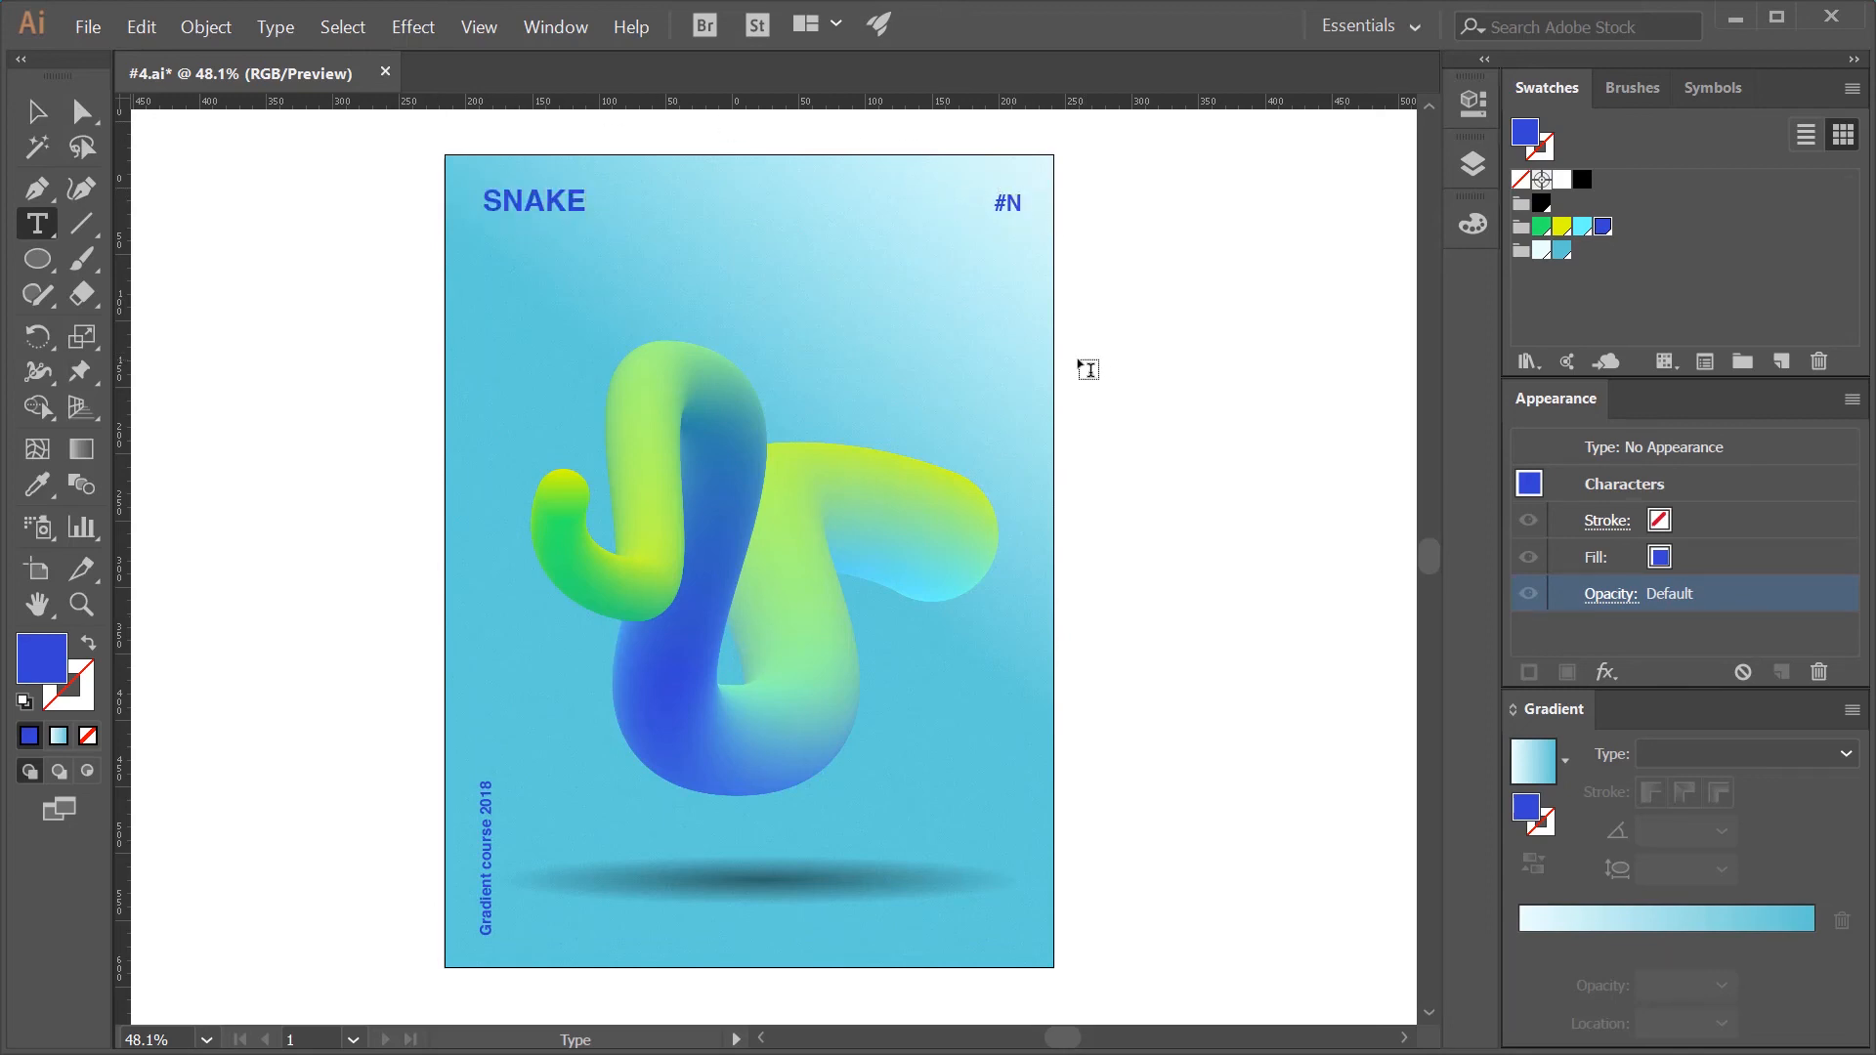
- Change the poster's number label from #N to #4 and deselect it
key("BackSpace")
type("4")
key("Escape")
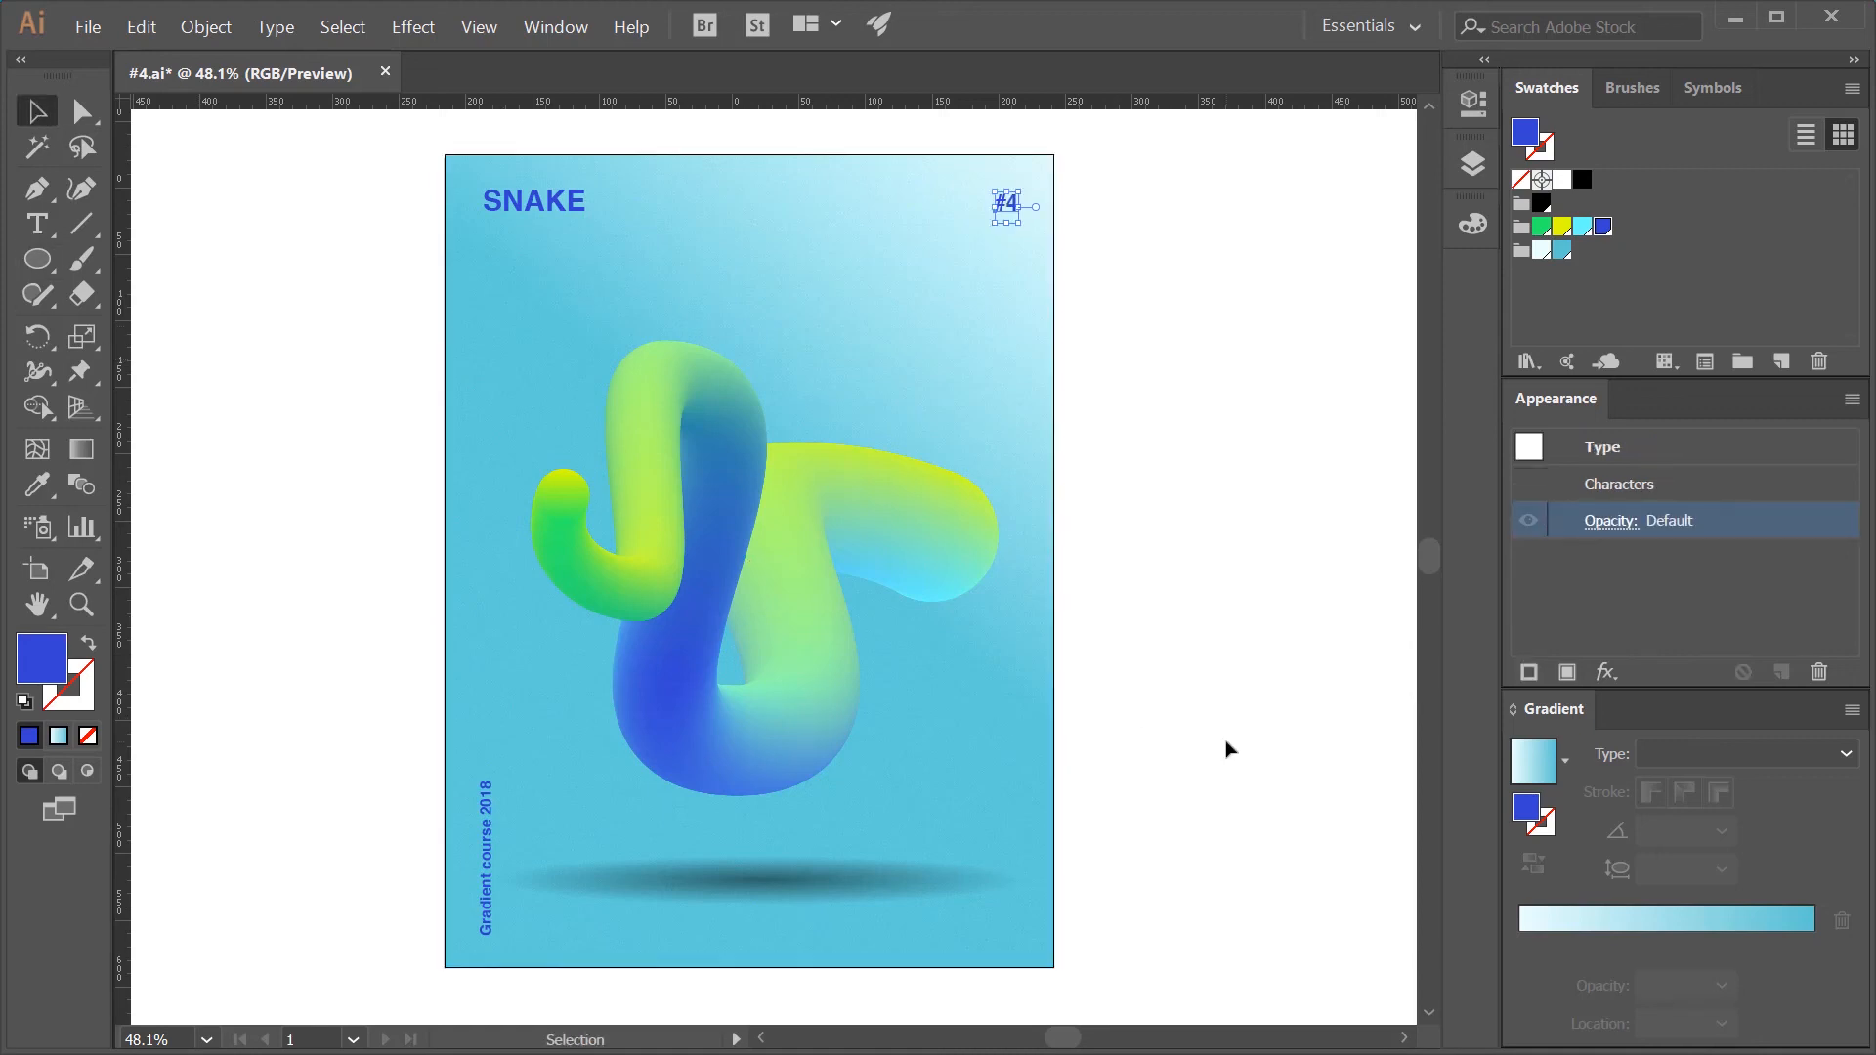
left_click(1229, 749)
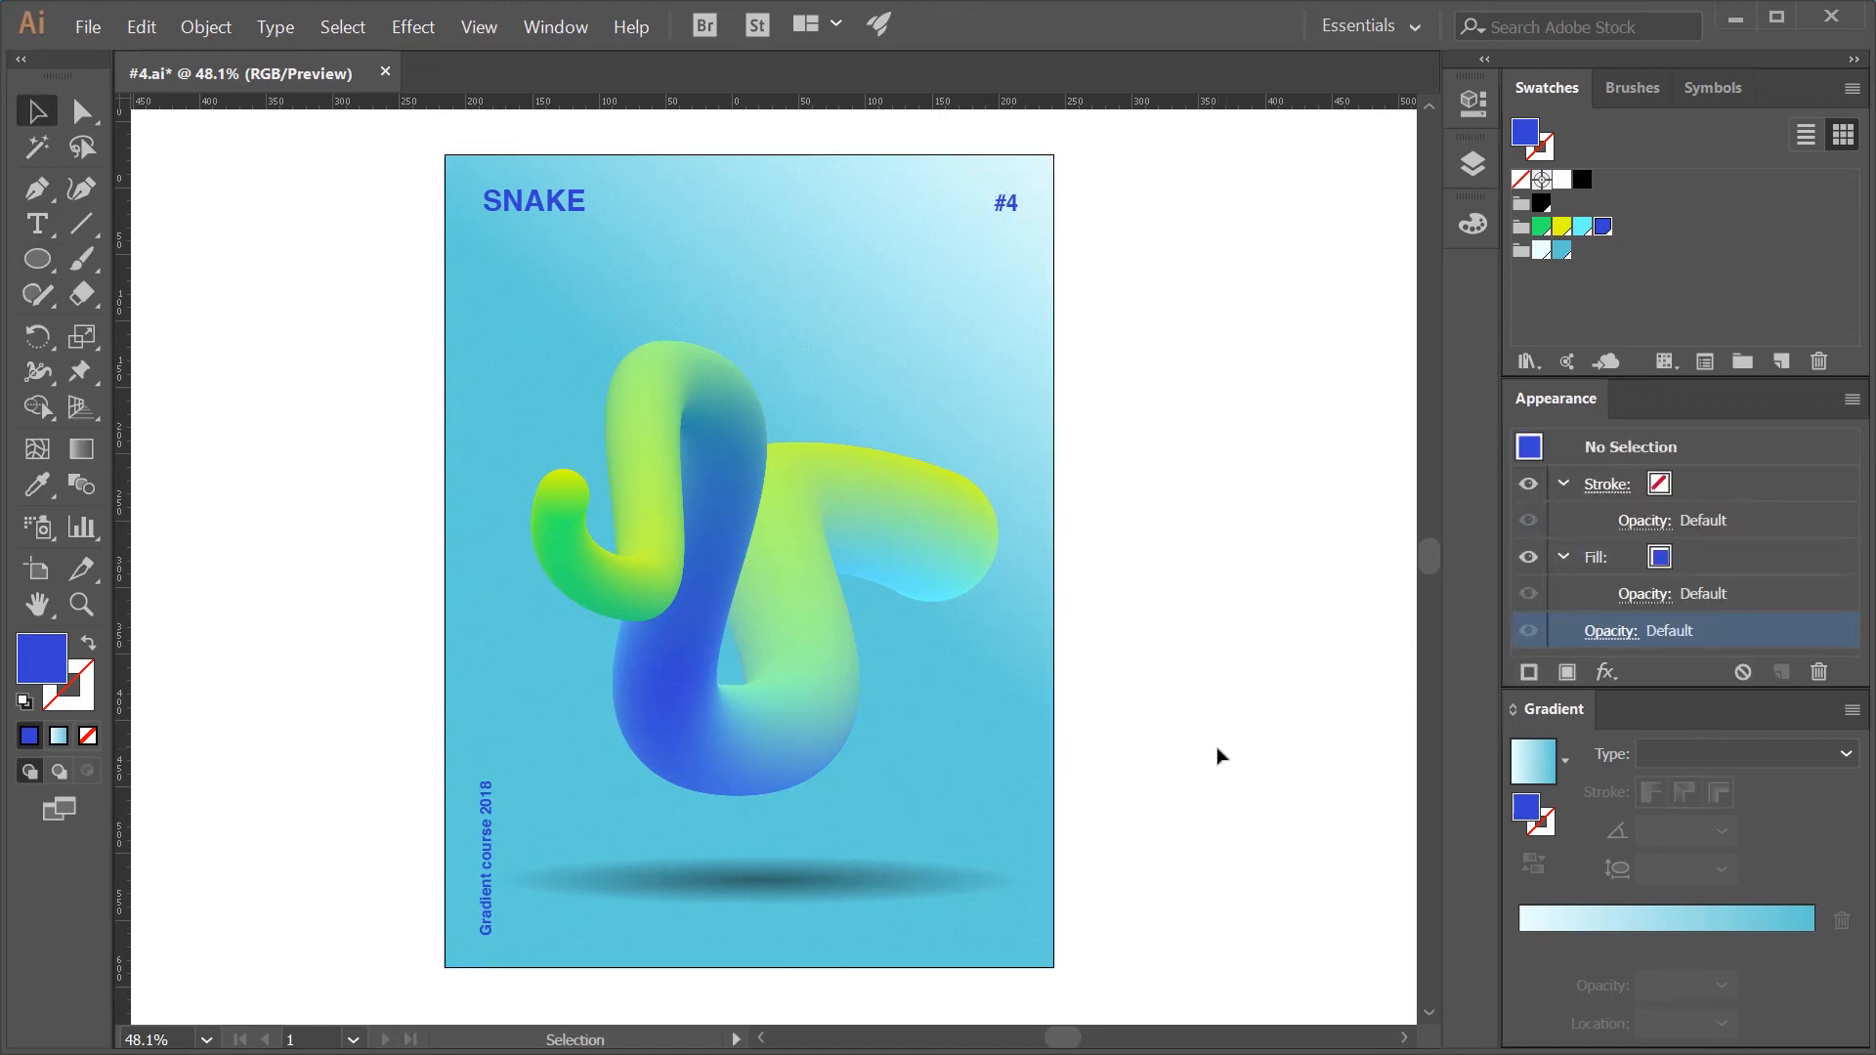